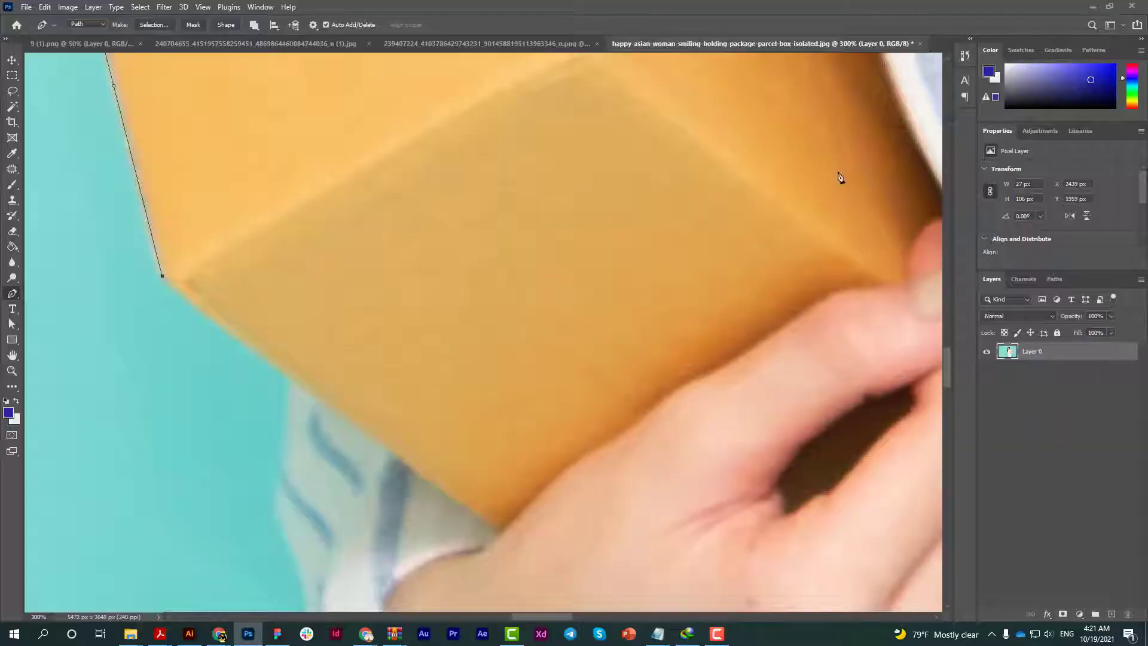
# - Save the partly outlined woman-with-boxes photo and bring up the Figma Halloween layout
pyautogui.click(26, 7)
pyautogui.click(48, 150)
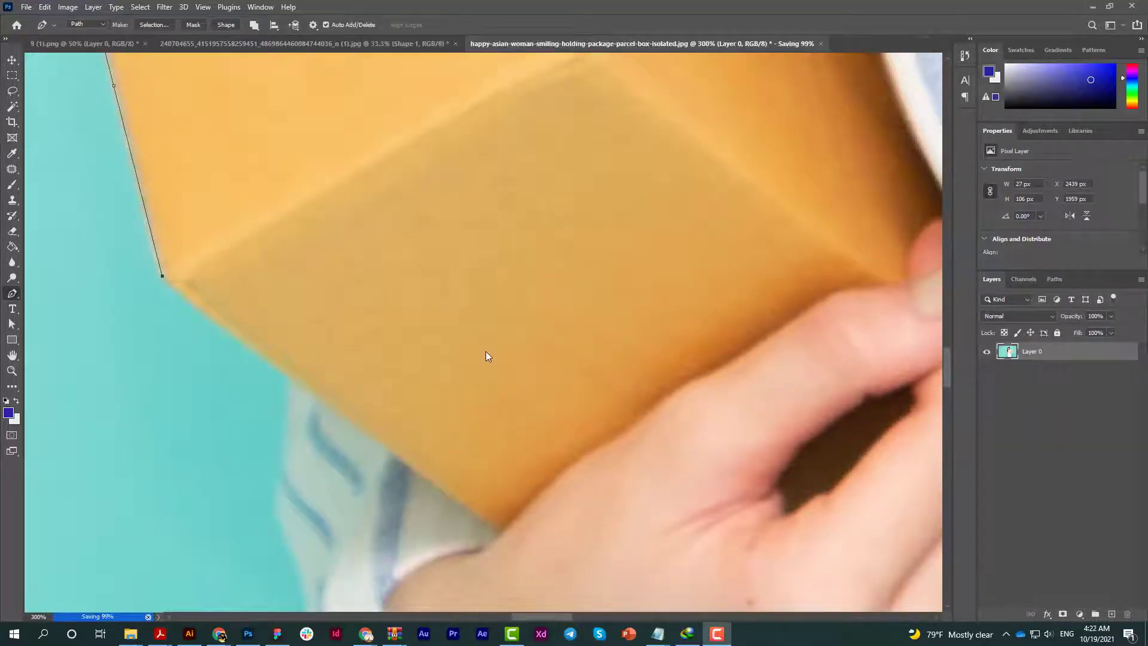
pyautogui.click(276, 634)
# - Scroll up through the Tom Express artboards in Figma, then return to Photoshop
pyautogui.scroll(3, 679, 379)
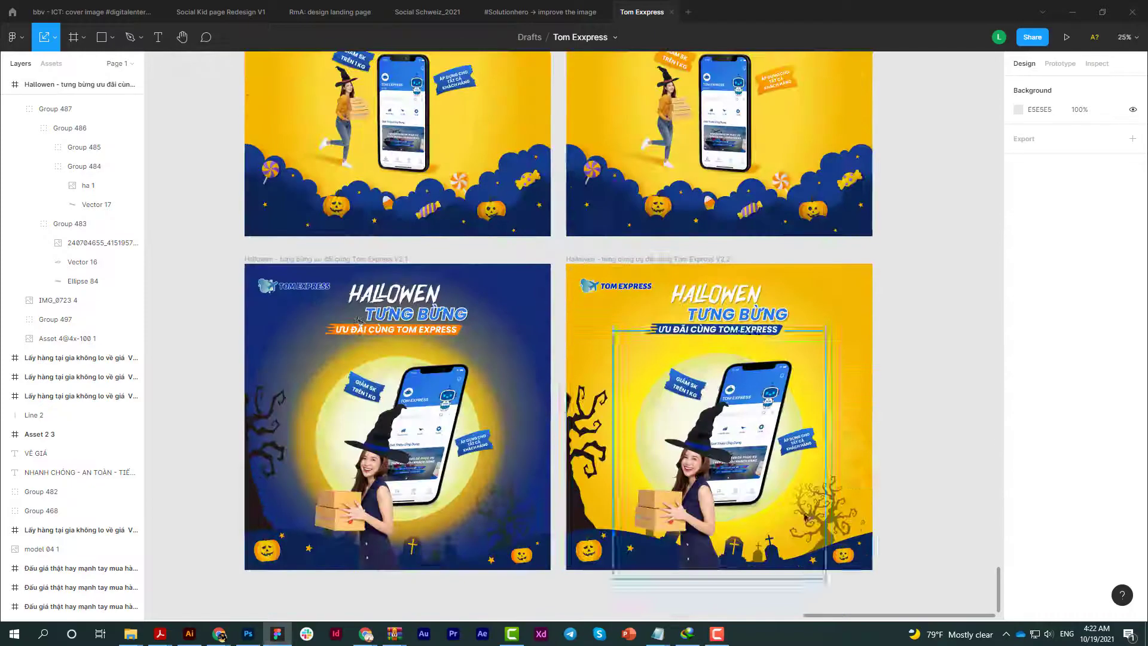
pyautogui.scroll(3, 358, 321)
pyautogui.scroll(3, 646, 369)
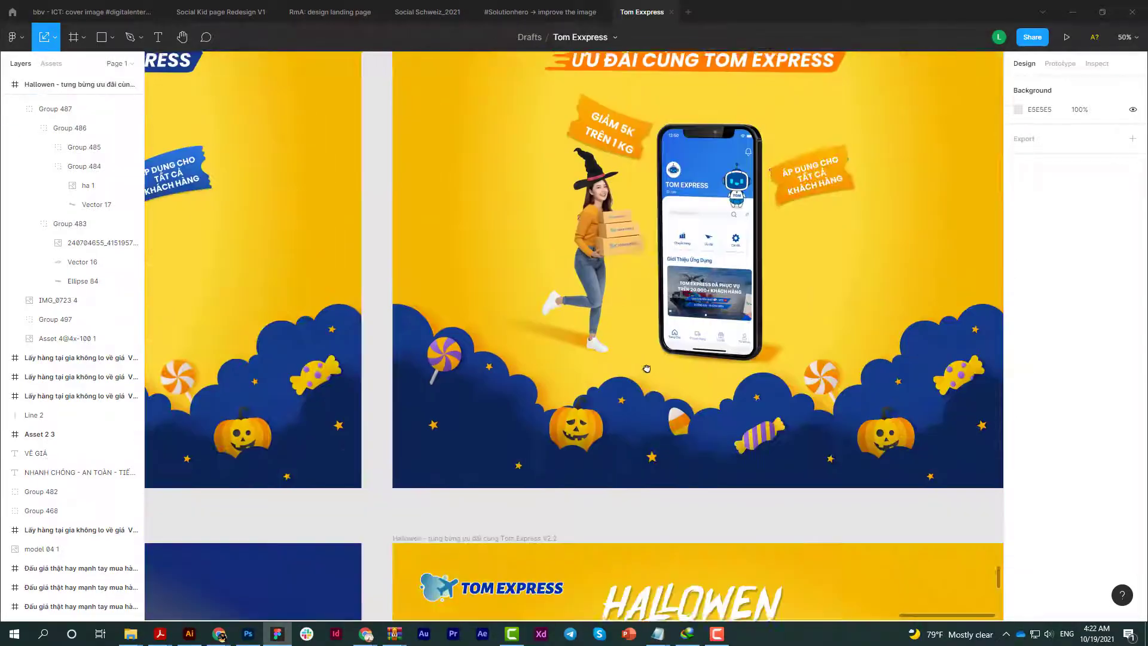
pyautogui.scroll(3, 646, 369)
pyautogui.hotkey('alt', 'Tab')
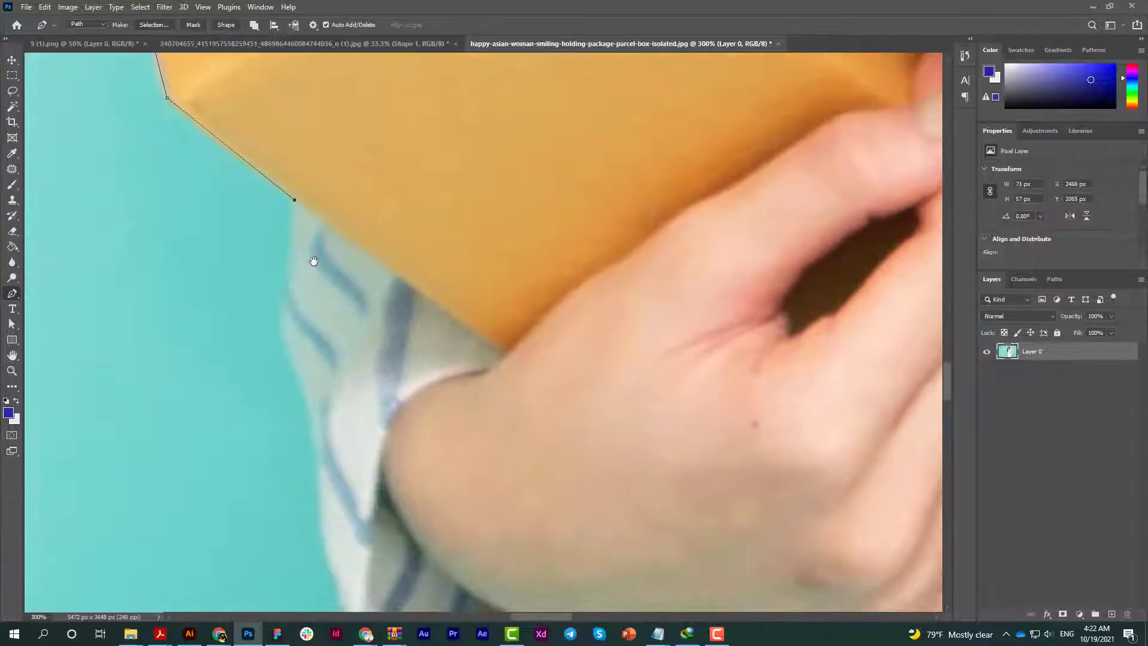
# - Place Pen anchors down the sleeve edge and around the sleeve cuff
pyautogui.click(287, 353)
pyautogui.scroll(-3, 310, 299)
pyautogui.click(352, 367)
pyautogui.scroll(-3, 358, 371)
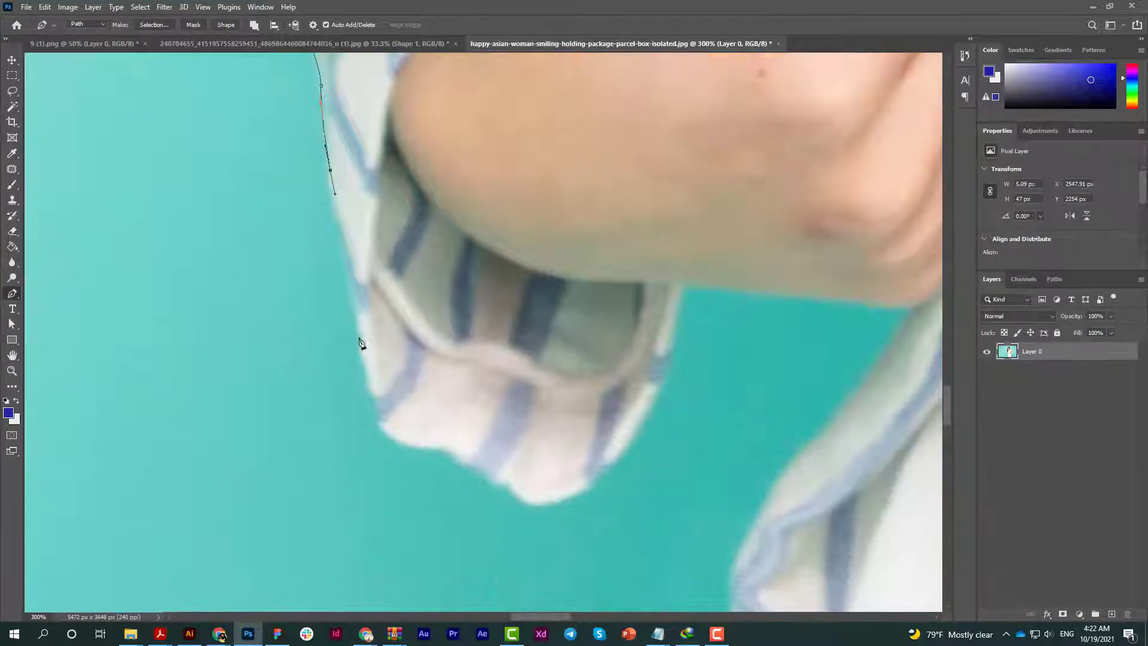
pyautogui.click(357, 343)
pyautogui.click(459, 468)
pyautogui.click(538, 502)
pyautogui.click(662, 373)
pyautogui.click(678, 287)
pyautogui.hscroll(5, 512, 226)
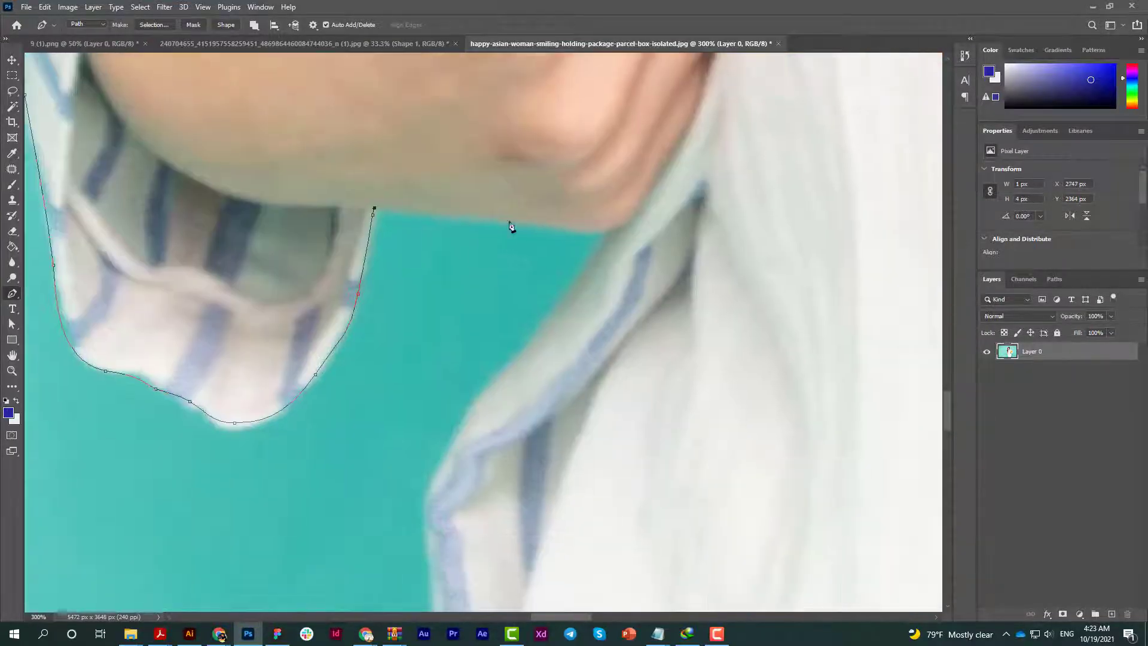
# - Continue the path along the edge of the shirt
pyautogui.click(601, 231)
pyautogui.click(546, 321)
pyautogui.scroll(-3, 538, 346)
pyautogui.click(432, 226)
pyautogui.scroll(-3, 400, 474)
pyautogui.click(359, 383)
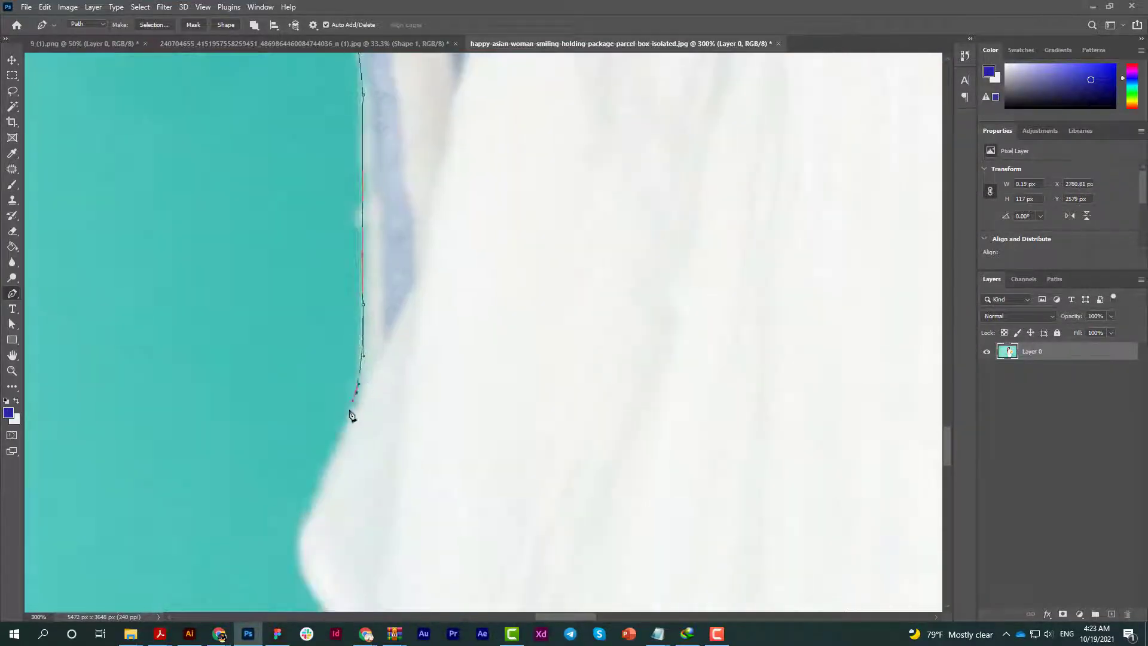
pyautogui.scroll(-3, 351, 415)
# - Add anchors at the sleeve corner and down the sleeve edge
pyautogui.click(351, 354)
pyautogui.scroll(-3, 376, 198)
pyautogui.click(400, 360)
pyautogui.scroll(-3, 371, 289)
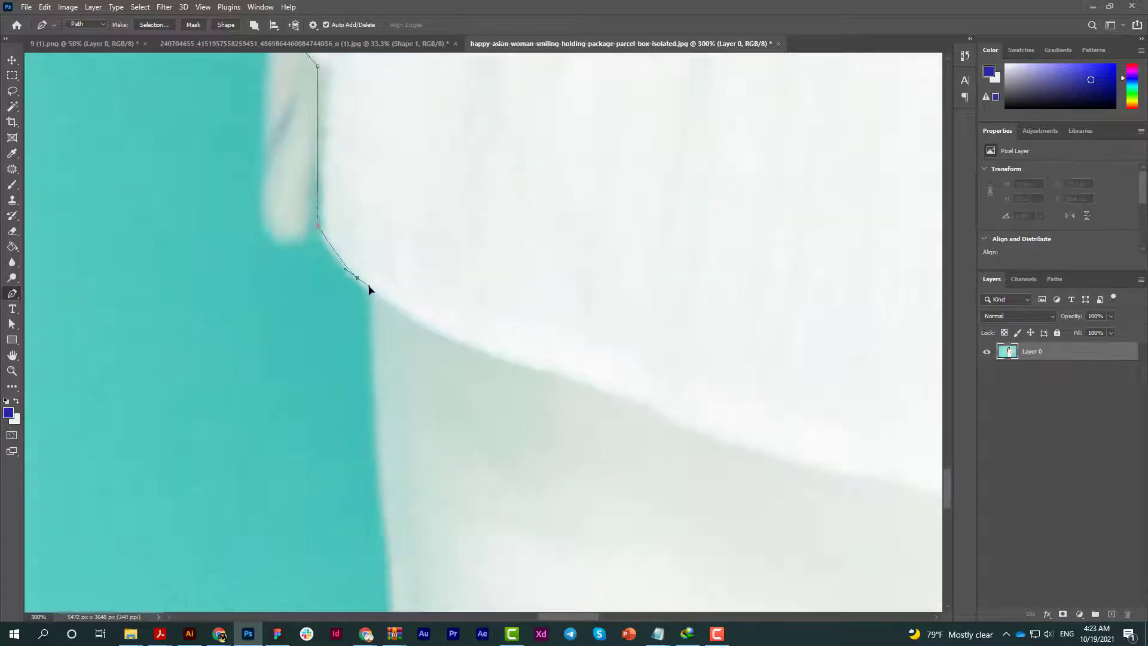
pyautogui.click(371, 289)
pyautogui.scroll(-3, 361, 377)
pyautogui.hotkey('ctrl', '-')
pyautogui.hotkey('ctrl', '-')
# - Outline both trouser legs, curving into the gap between them and around the hip
pyautogui.click(455, 540)
pyautogui.moveTo(575, 533); pyautogui.dragTo(327, 498)
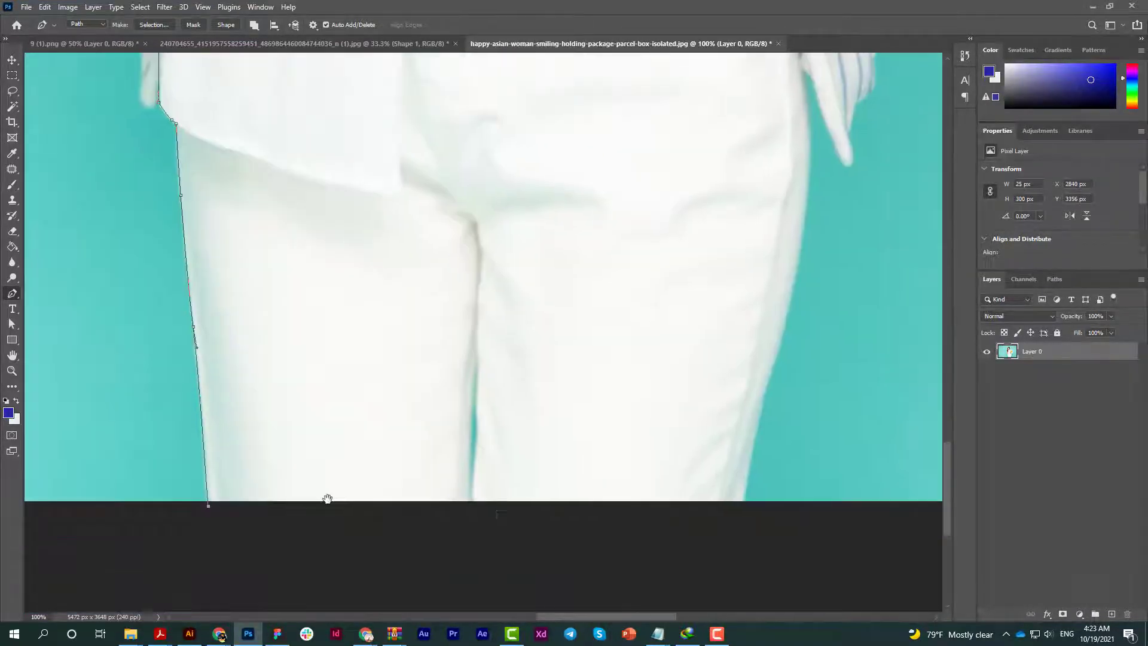
pyautogui.click(466, 506)
pyautogui.click(474, 359)
pyautogui.moveTo(473, 349); pyautogui.dragTo(551, 614)
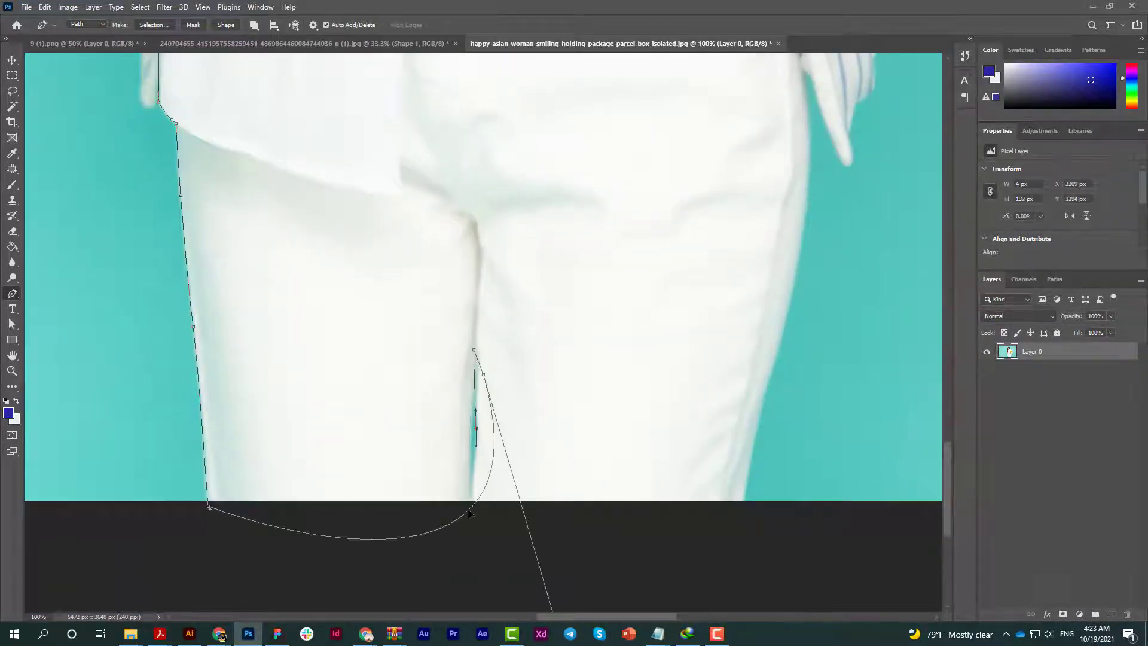
pyautogui.click(743, 503)
pyautogui.click(790, 293)
pyautogui.scroll(3, 778, 239)
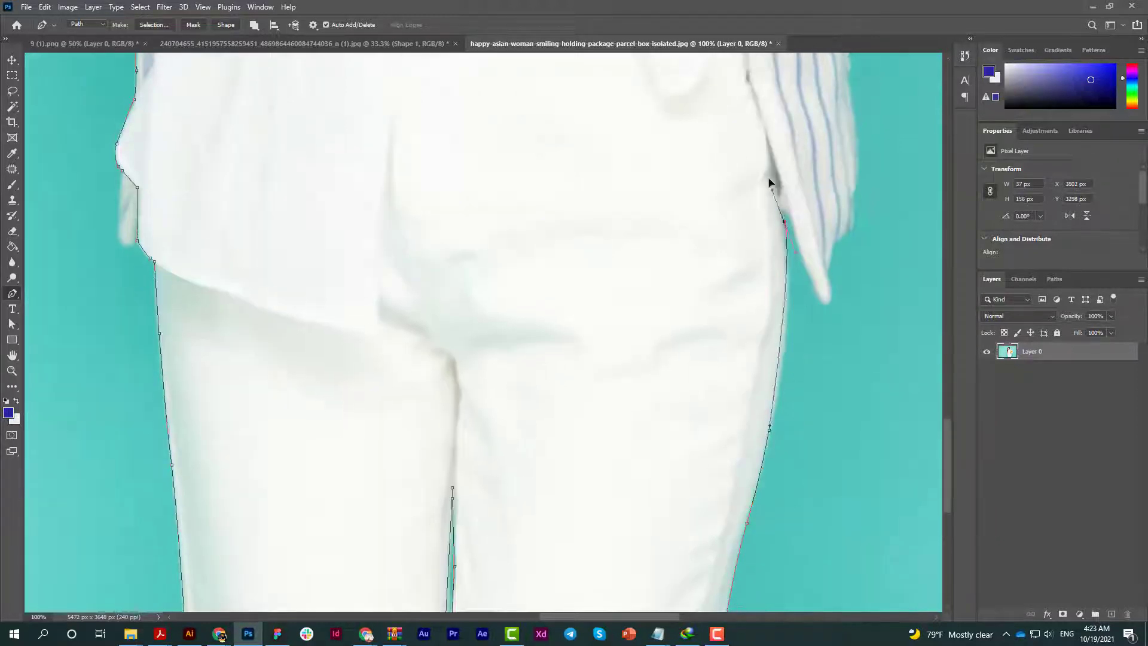
pyautogui.moveTo(782, 208); pyautogui.dragTo(787, 220)
pyautogui.moveTo(831, 293); pyautogui.dragTo(824, 270)
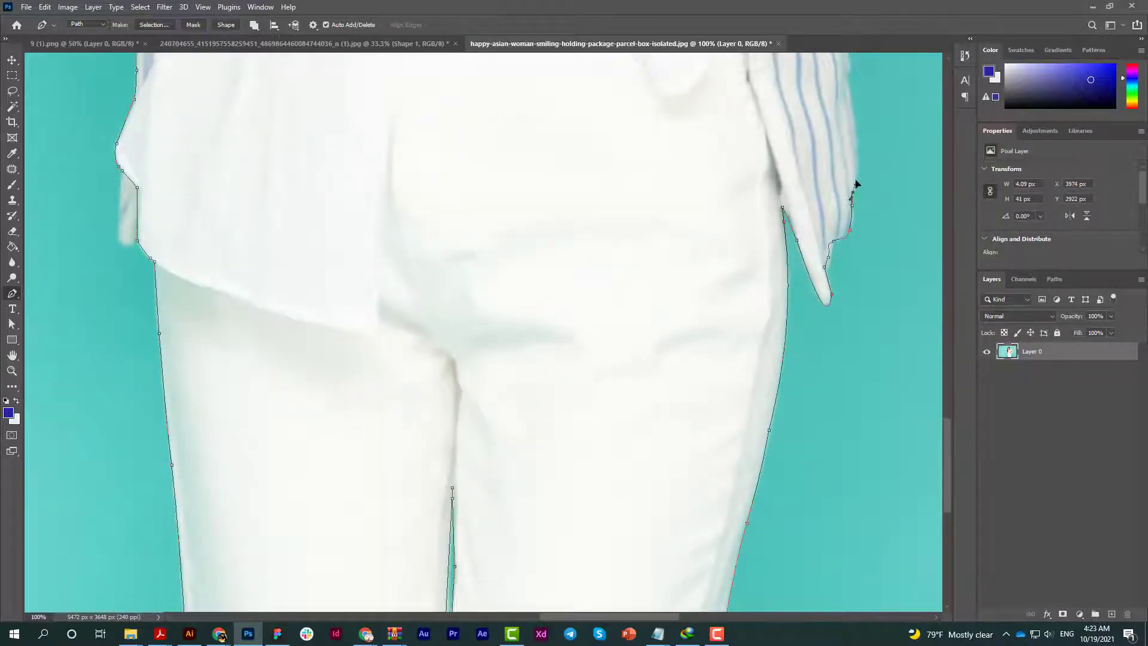
pyautogui.scroll(5, 856, 183)
pyautogui.hscroll(2, 807, 252)
# - Extend the path up the shirt and sleeve edge to the shoulder, zoomed to 200%
pyautogui.click(760, 326)
pyautogui.scroll(5, 747, 170)
pyautogui.click(715, 317)
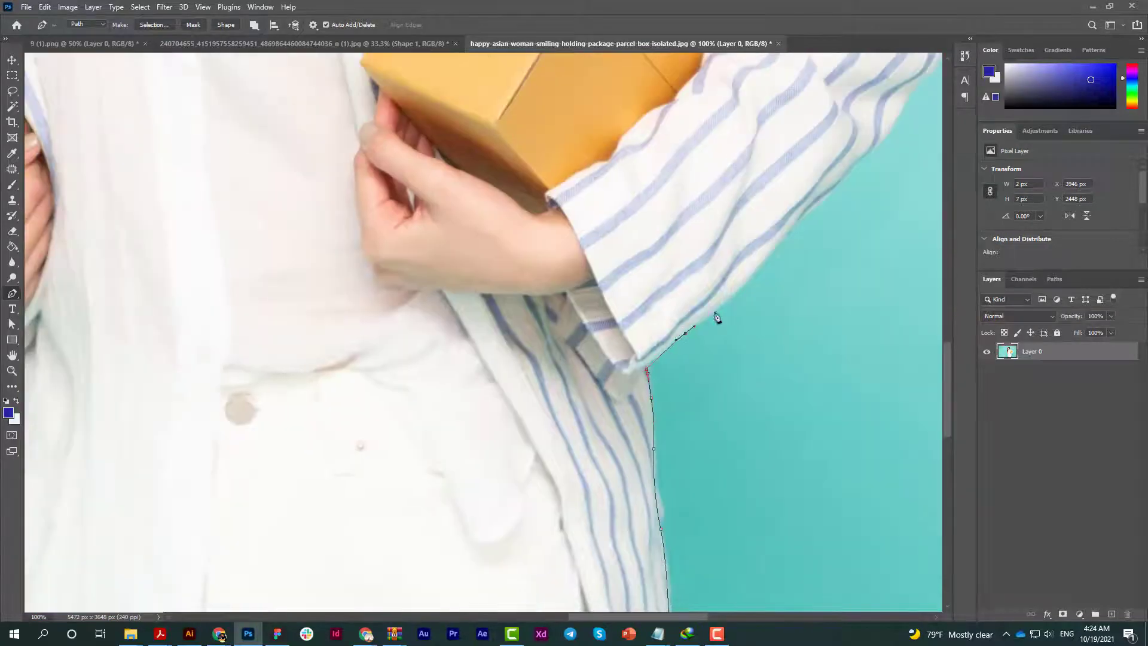
pyautogui.scroll(5, 828, 185)
pyautogui.click(742, 289)
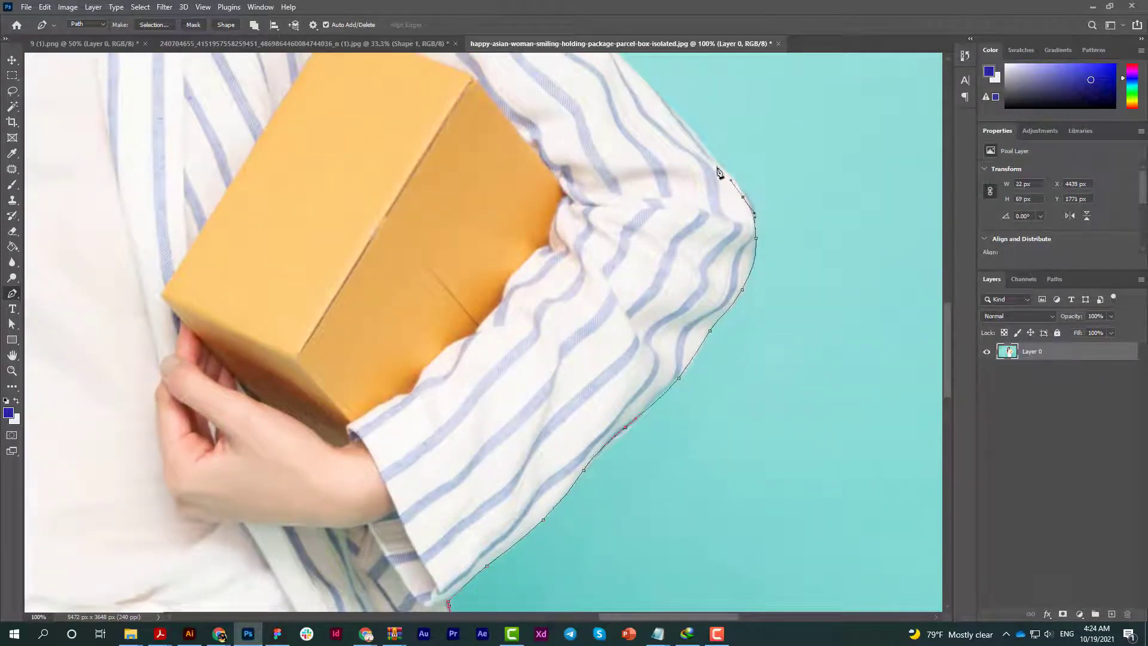
pyautogui.scroll(5, 743, 303)
pyautogui.scroll(3, 807, 385)
pyautogui.keyDown('ctrl'); pyautogui.click(656, 242); pyautogui.keyUp('ctrl')
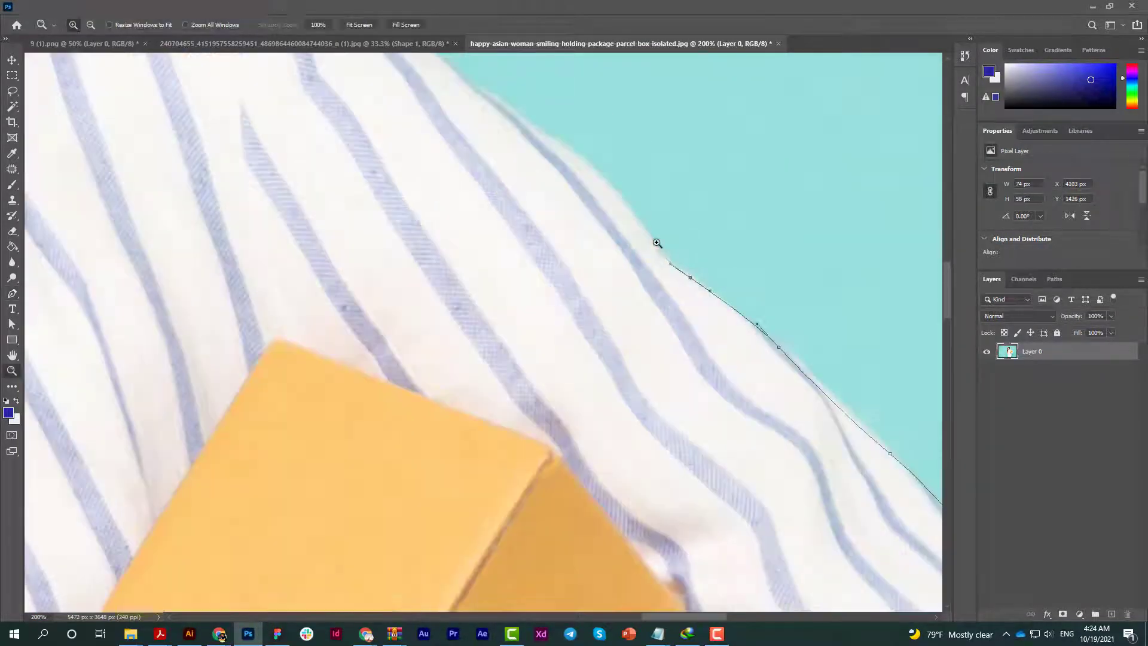
pyautogui.scroll(5, 710, 359)
pyautogui.scroll(5, 746, 380)
pyautogui.click(664, 301)
pyautogui.moveTo(593, 207); pyautogui.dragTo(507, 203)
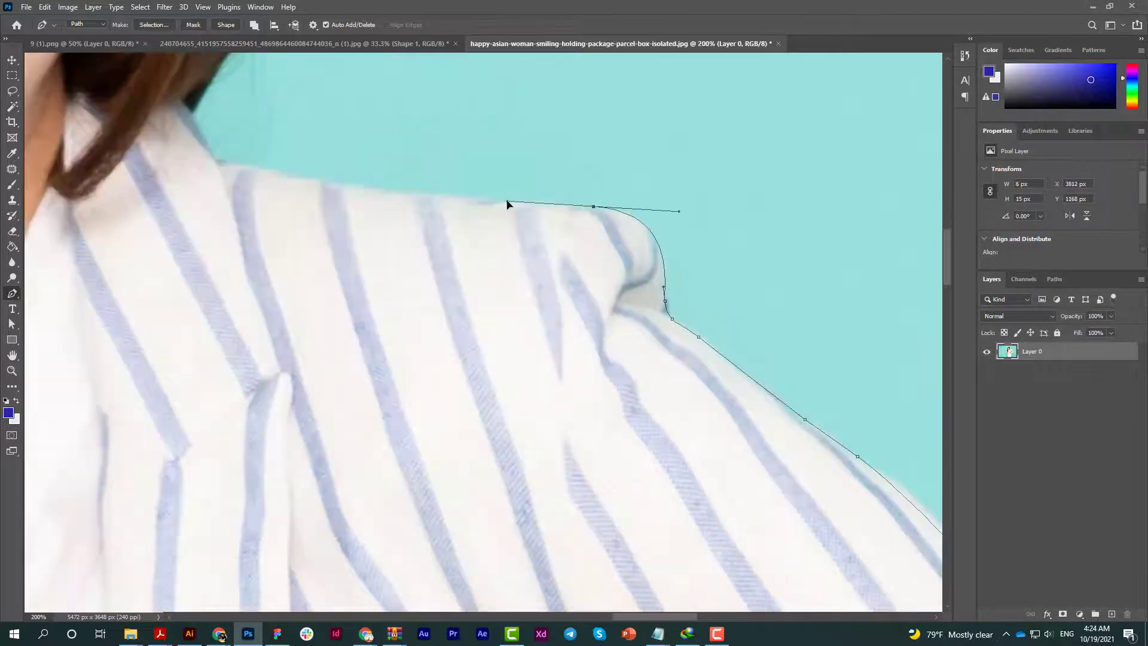
pyautogui.scroll(2, 507, 204)
# - Trace the shoulder and hair edge, adding curved anchors over the crown of her hair
pyautogui.click(541, 251)
pyautogui.click(541, 192)
pyautogui.scroll(5, 577, 449)
pyautogui.moveTo(586, 382); pyautogui.dragTo(596, 307)
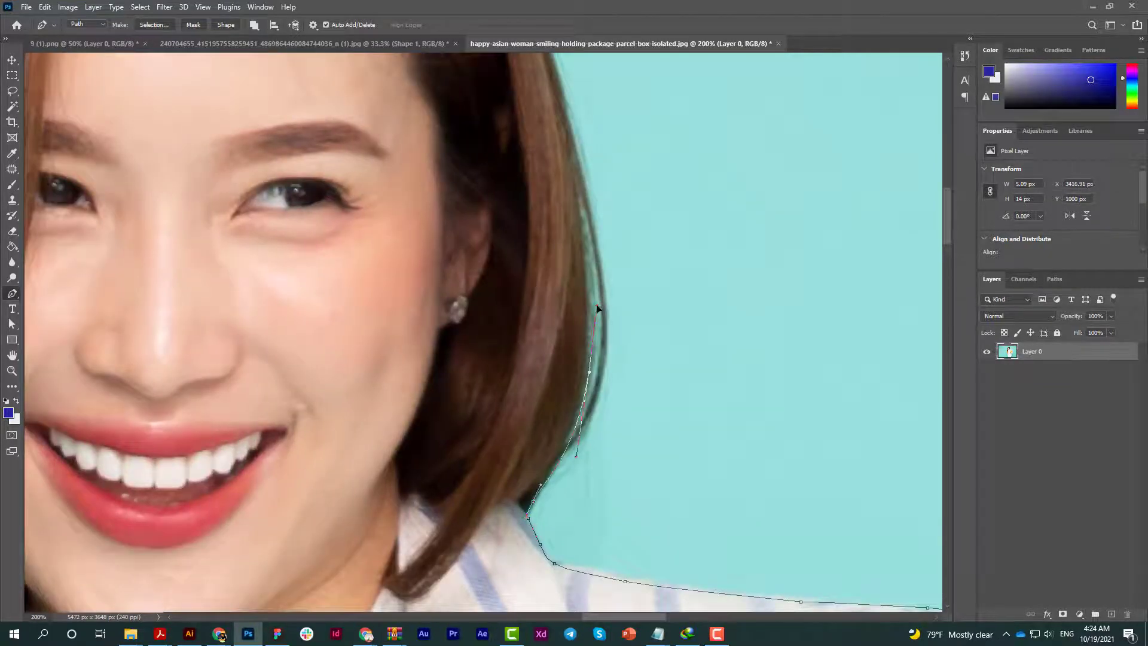
pyautogui.scroll(3, 689, 422)
pyautogui.scroll(5, 666, 346)
pyautogui.moveTo(549, 242); pyautogui.dragTo(444, 189)
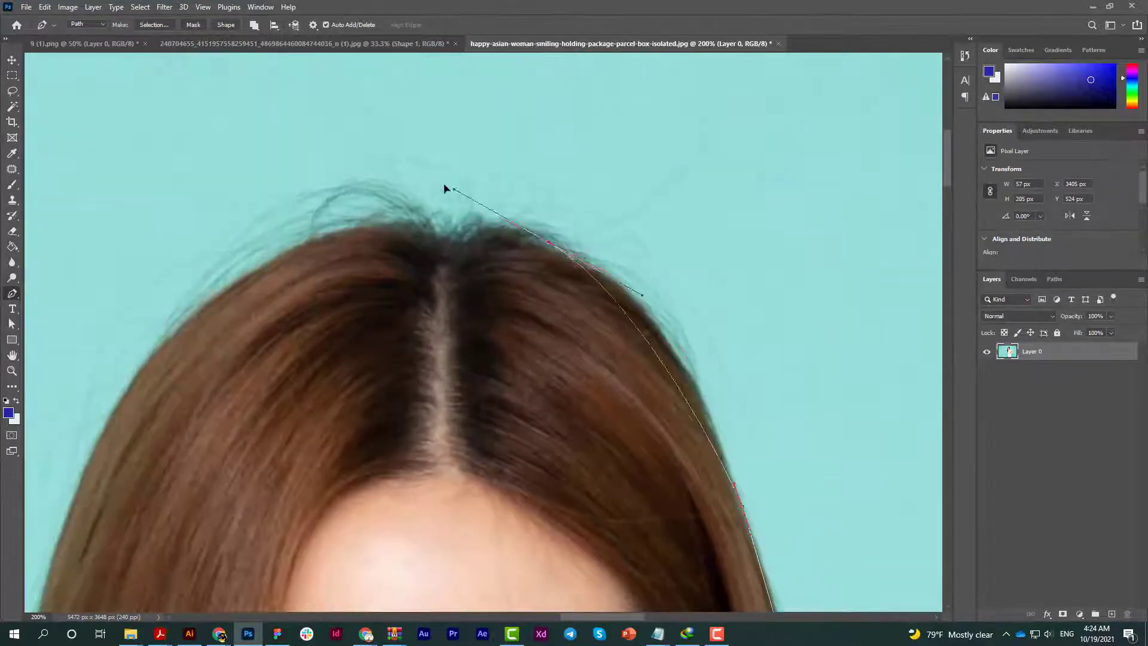
pyautogui.moveTo(454, 233); pyautogui.dragTo(423, 236)
pyautogui.moveTo(168, 330); pyautogui.dragTo(470, 257)
pyautogui.moveTo(471, 410)
pyautogui.mouseDown()
pyautogui.moveTo(491, 325)
pyautogui.moveTo(349, 474)
pyautogui.mouseUp()
# - Bring the path down the left edge of her hair
pyautogui.scroll(-5, 385, 359)
pyautogui.scroll(-4, 371, 328)
pyautogui.click(372, 328)
pyautogui.scroll(-2, 368, 338)
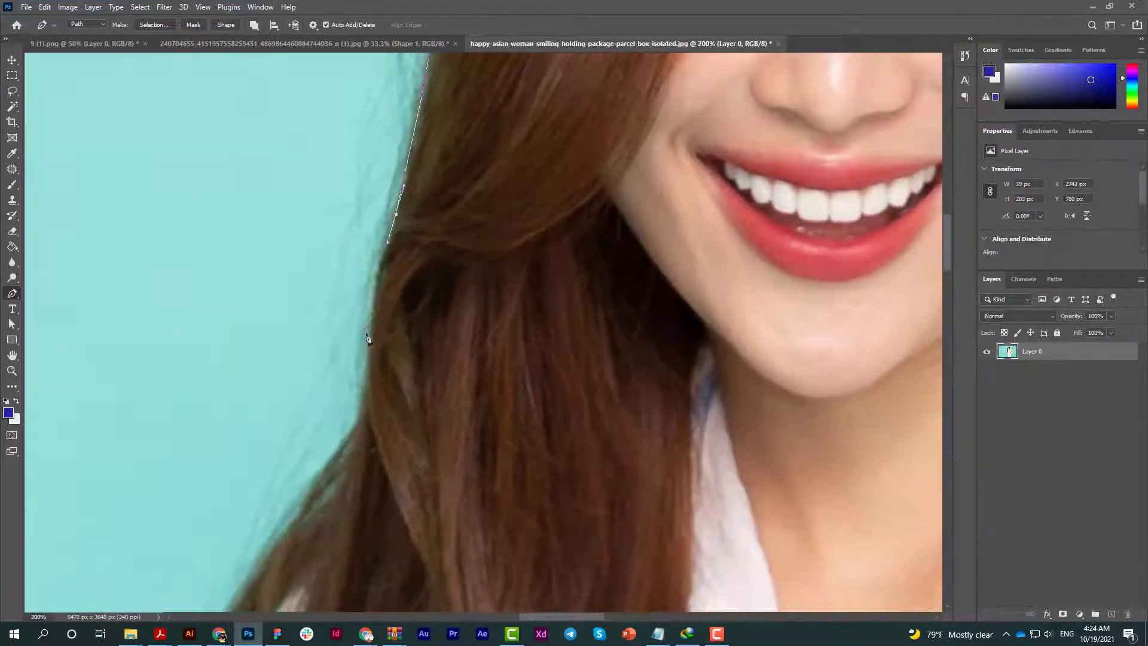
pyautogui.click(366, 389)
pyautogui.scroll(-3, 418, 323)
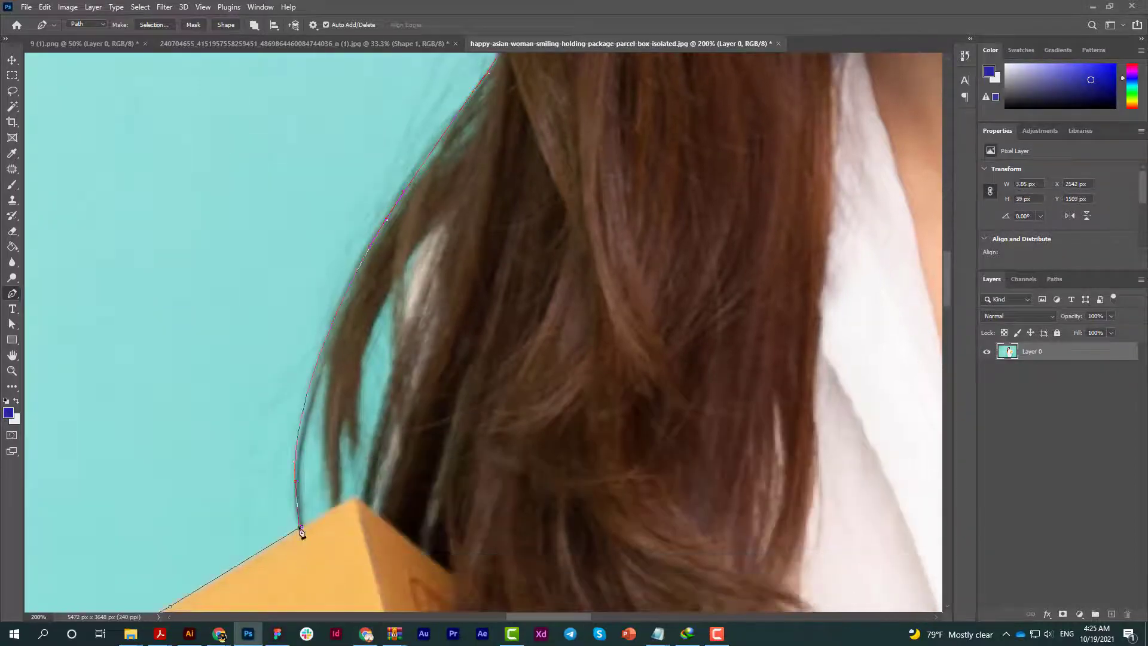
# - Turn the outline into a selection, copy the woman to a new layer and delete the teal background
pyautogui.rightClick(336, 465)
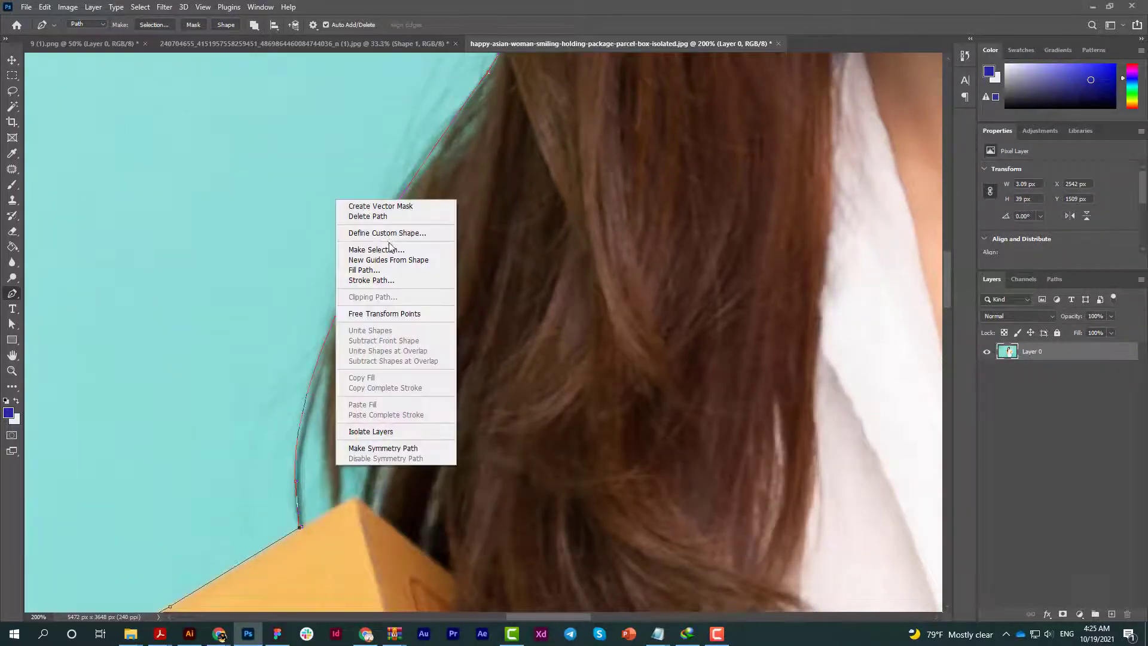
pyautogui.click(389, 249)
pyautogui.hotkey('ctrl', 'j')
pyautogui.click(1046, 371)
pyautogui.press('Delete')
pyautogui.hotkey('ctrl', '0')
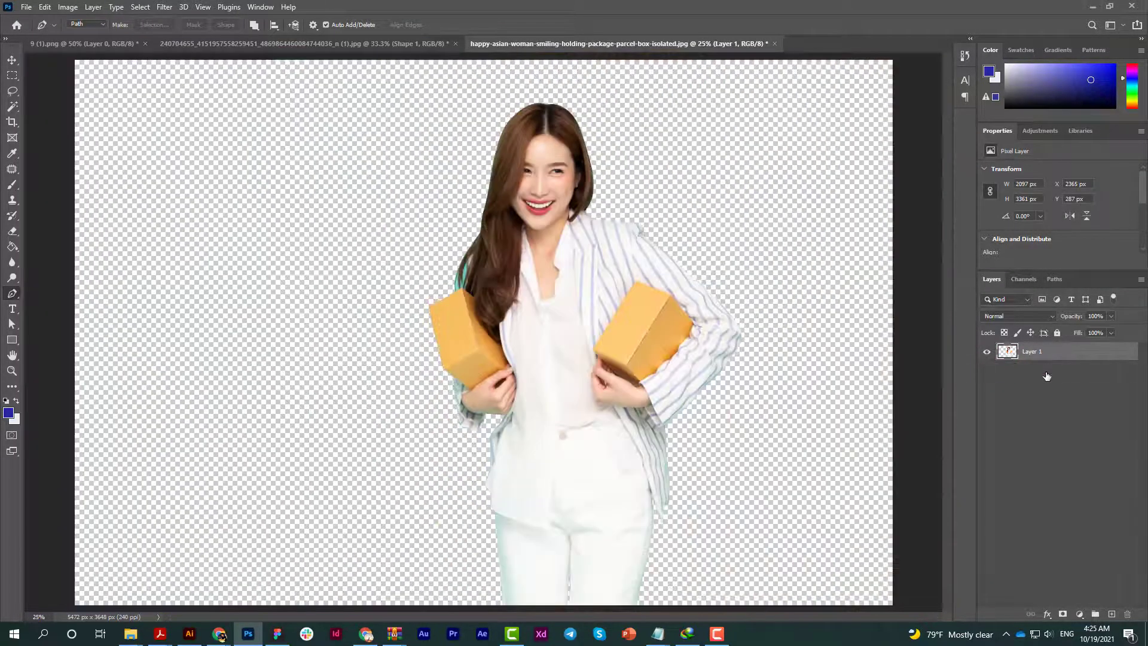
pyautogui.scroll(5, 463, 281)
# - Trace a closed loop around the teal patch inside her hair and delete it
pyautogui.click(485, 172)
pyautogui.click(491, 246)
pyautogui.click(478, 339)
pyautogui.click(449, 461)
pyautogui.click(444, 484)
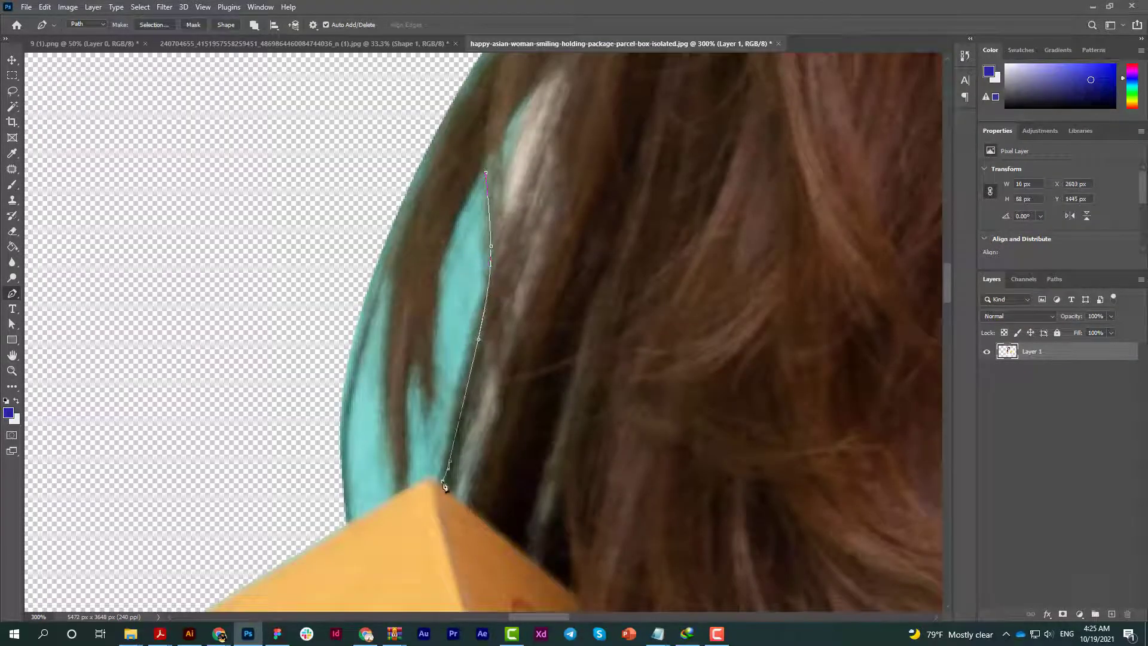
pyautogui.click(406, 483)
pyautogui.click(410, 375)
pyautogui.click(446, 240)
pyautogui.click(466, 192)
pyautogui.click(481, 165)
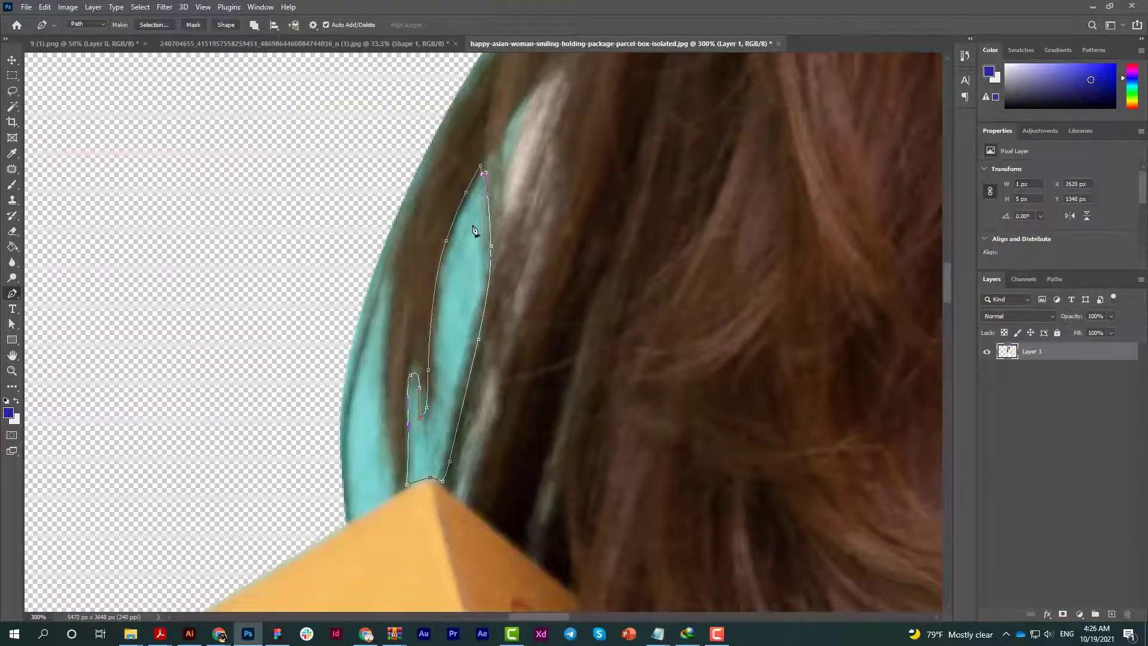
pyautogui.hotkey('ctrl', 'Return')
pyautogui.press('Delete')
# - Select the teal strip along the left hair strand and delete it
pyautogui.click(462, 343)
pyautogui.click(475, 441)
pyautogui.click(422, 474)
pyautogui.click(426, 344)
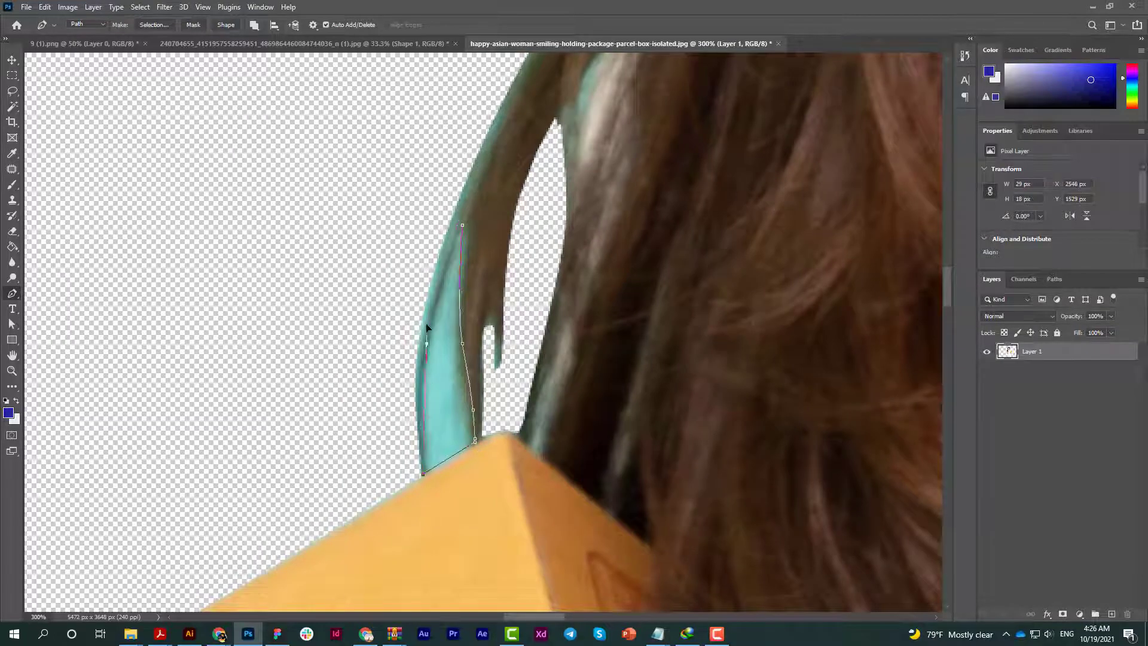
pyautogui.rightClick(435, 290)
pyautogui.click(466, 339)
pyautogui.press('Return')
pyautogui.press('Delete')
pyautogui.hotkey('ctrl', '0')
# - Trim the empty transparent area from the canvas around the woman
pyautogui.press('v')
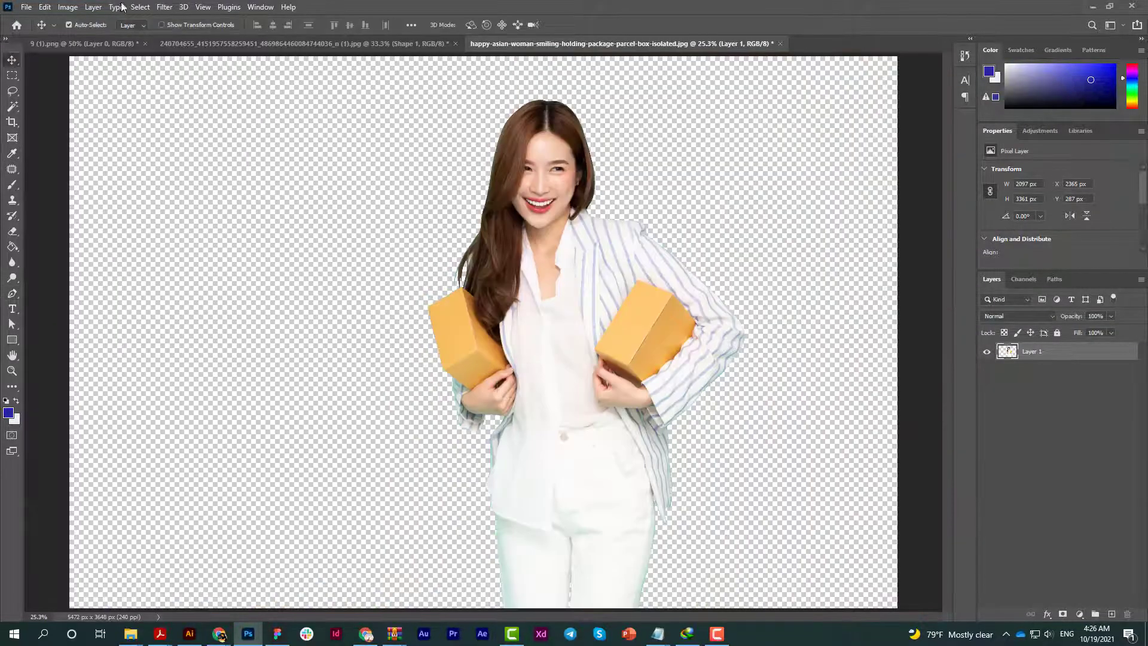
pyautogui.click(67, 7)
pyautogui.click(90, 134)
pyautogui.click(631, 176)
# - Load the woman's outline and refine its edges in Select and Mask
pyautogui.hotkey('ctrl', '-')
pyautogui.keyDown('ctrl'); pyautogui.click(1004, 354); pyautogui.keyUp('ctrl')
pyautogui.click(140, 6)
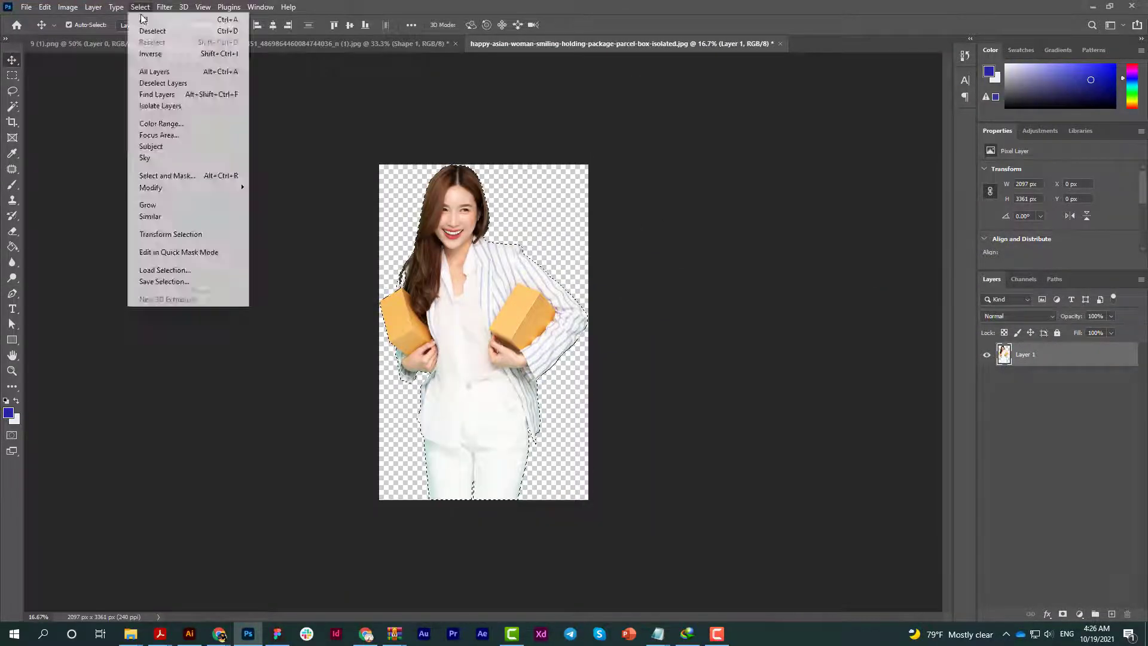
pyautogui.click(167, 175)
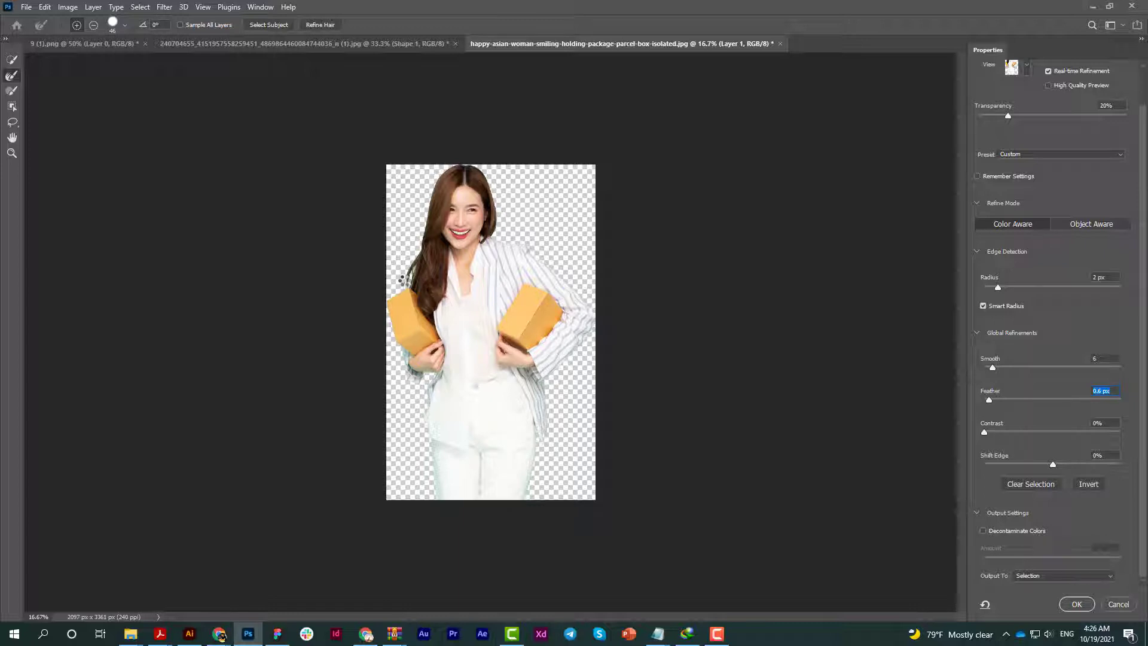
pyautogui.click(1075, 604)
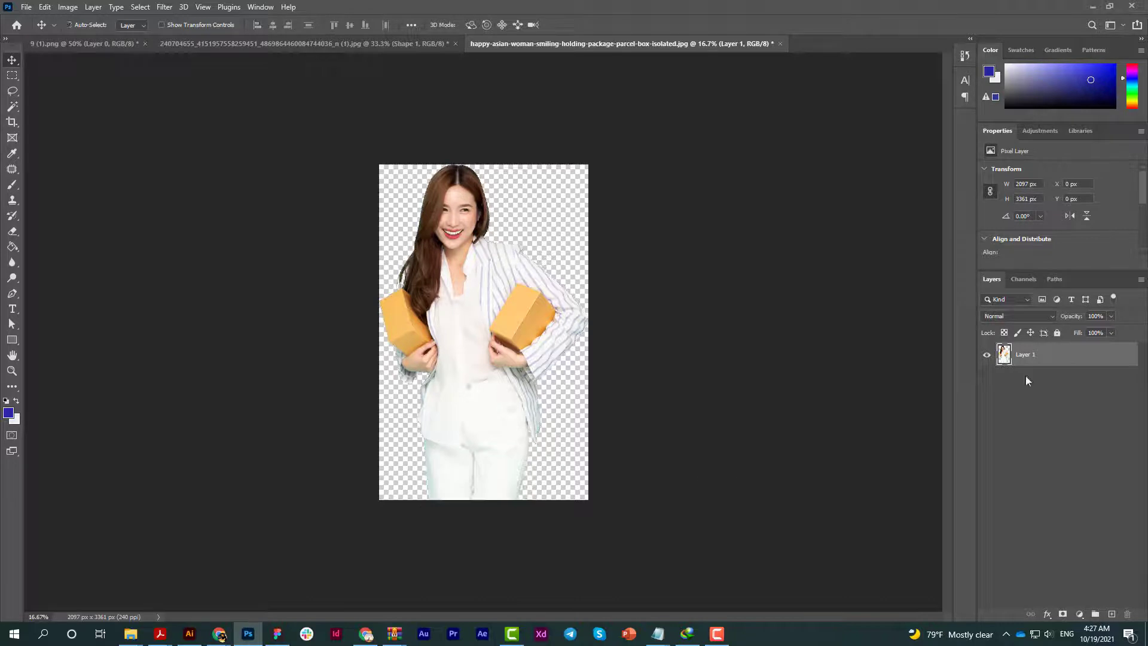
# - Apply Smooth and 1.3 px Feather in Select and Mask, outputting a new layer with layer mask
pyautogui.click(140, 7)
pyautogui.click(162, 179)
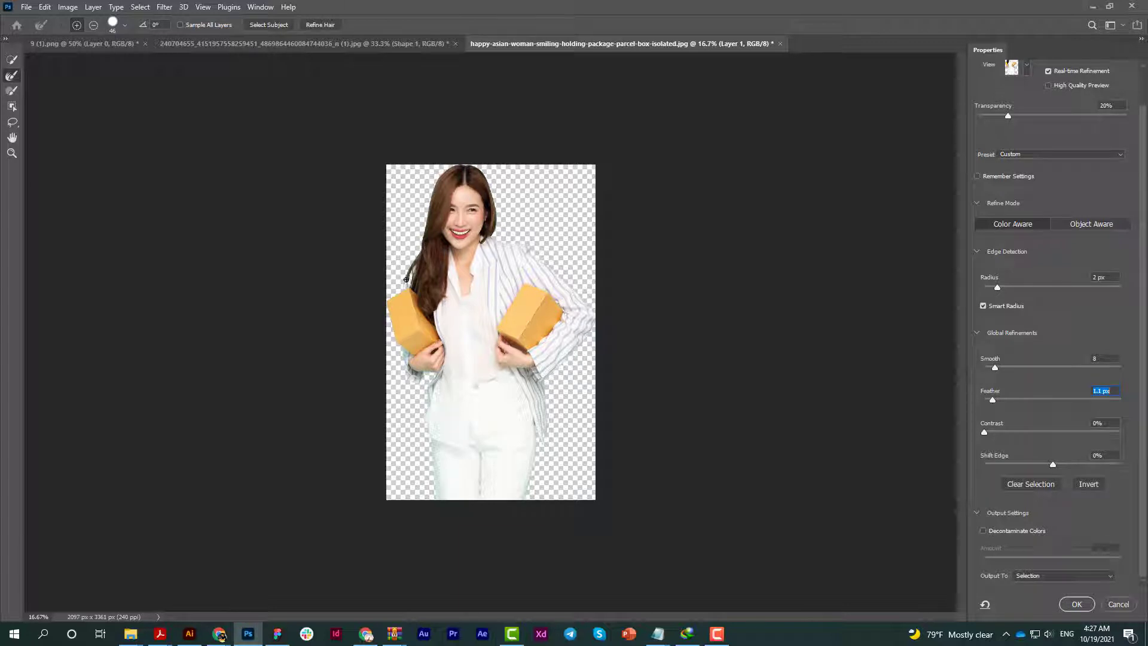
pyautogui.click(1076, 603)
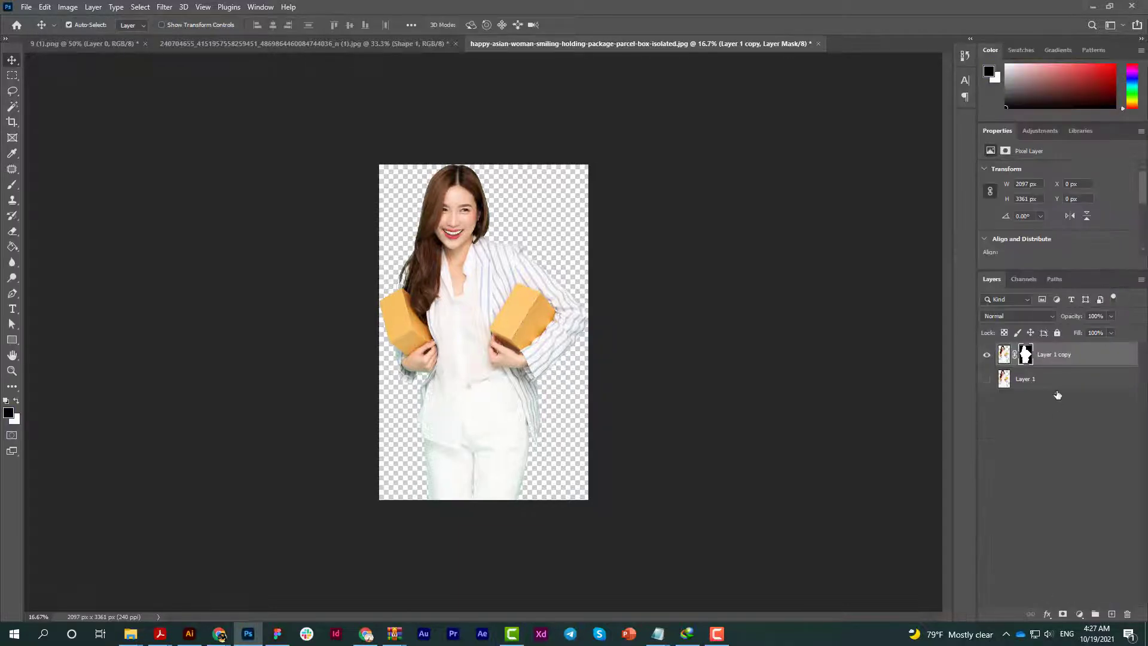
# - Merge Layer 1 copy with Layer 1 and duplicate the merged woman layer
pyautogui.keyDown('shift'); pyautogui.click(1040, 378); pyautogui.keyUp('shift')
pyautogui.rightClick(1062, 377)
pyautogui.click(931, 469)
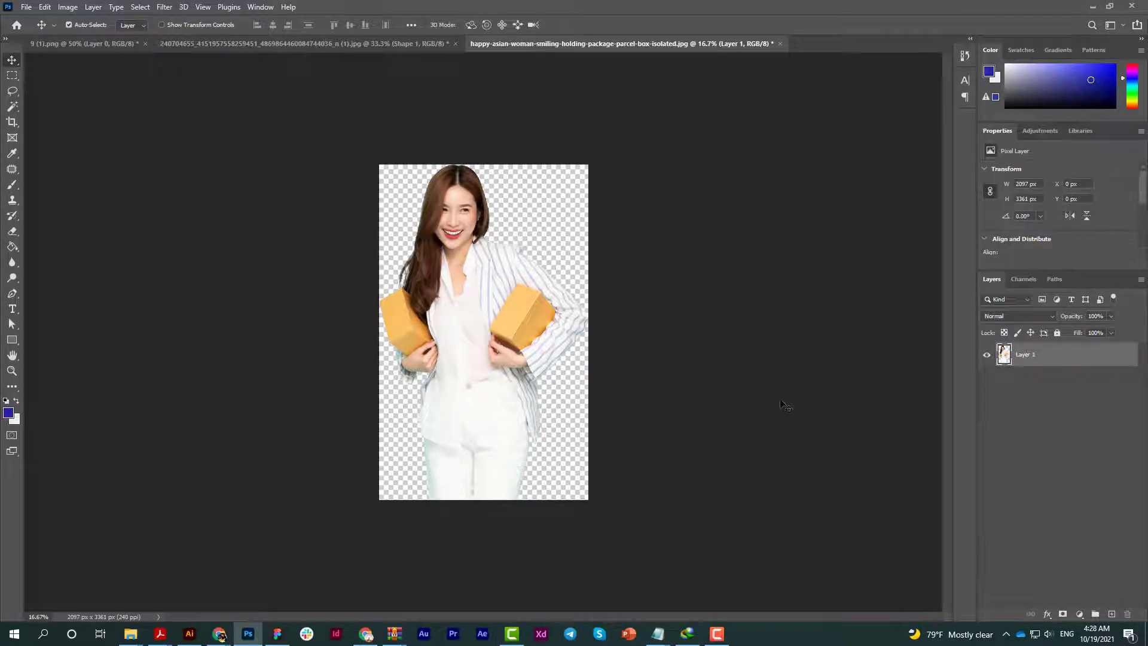
pyautogui.hotkey('ctrl', 'j')
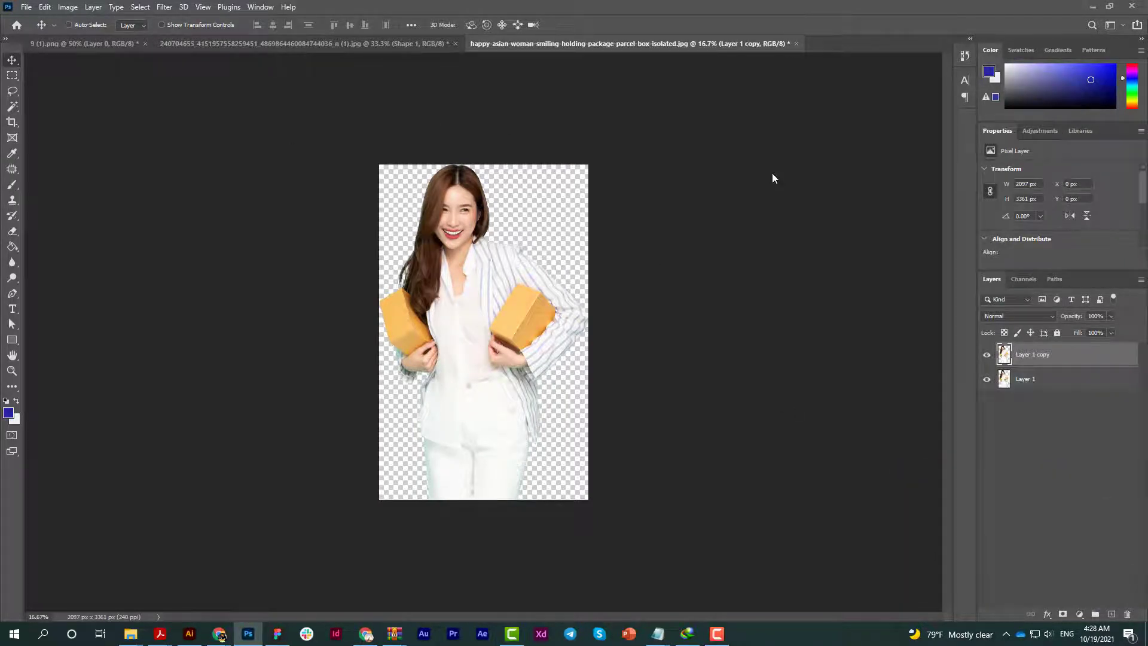
# - Lower Aquas and Blues saturation in Camera Raw's Color Mixer, then add an all-black hiding mask
pyautogui.hotkey('ctrl', 'shift', 'a')
pyautogui.click(810, 184)
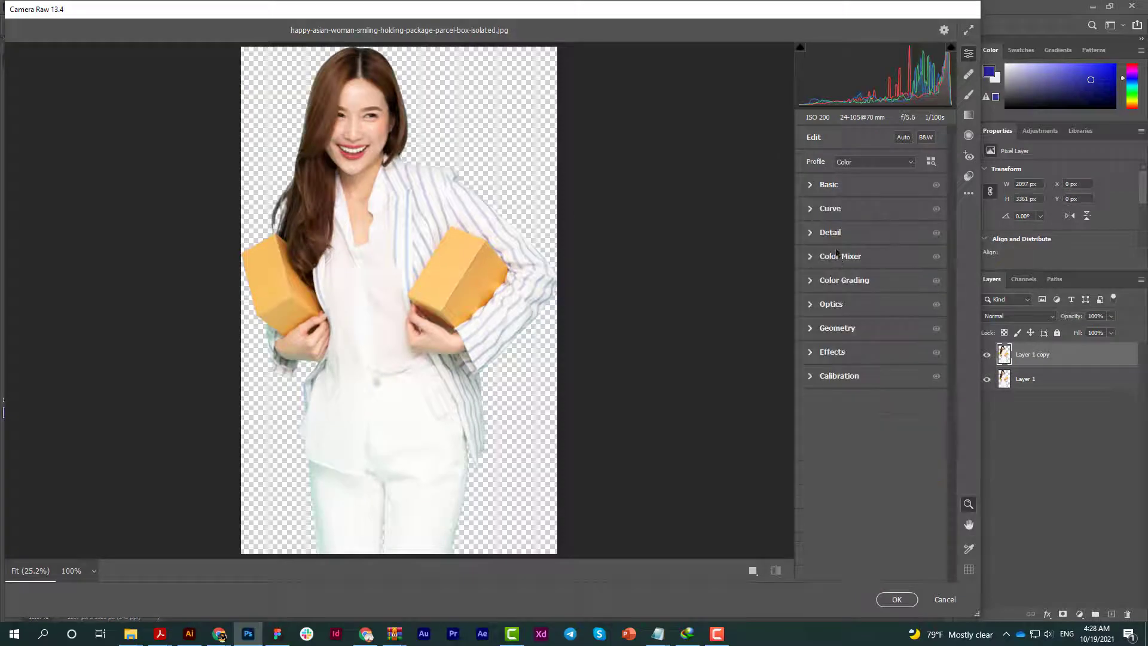
pyautogui.click(840, 256)
pyautogui.click(930, 275)
pyautogui.moveTo(384, 336); pyautogui.dragTo(286, 336)
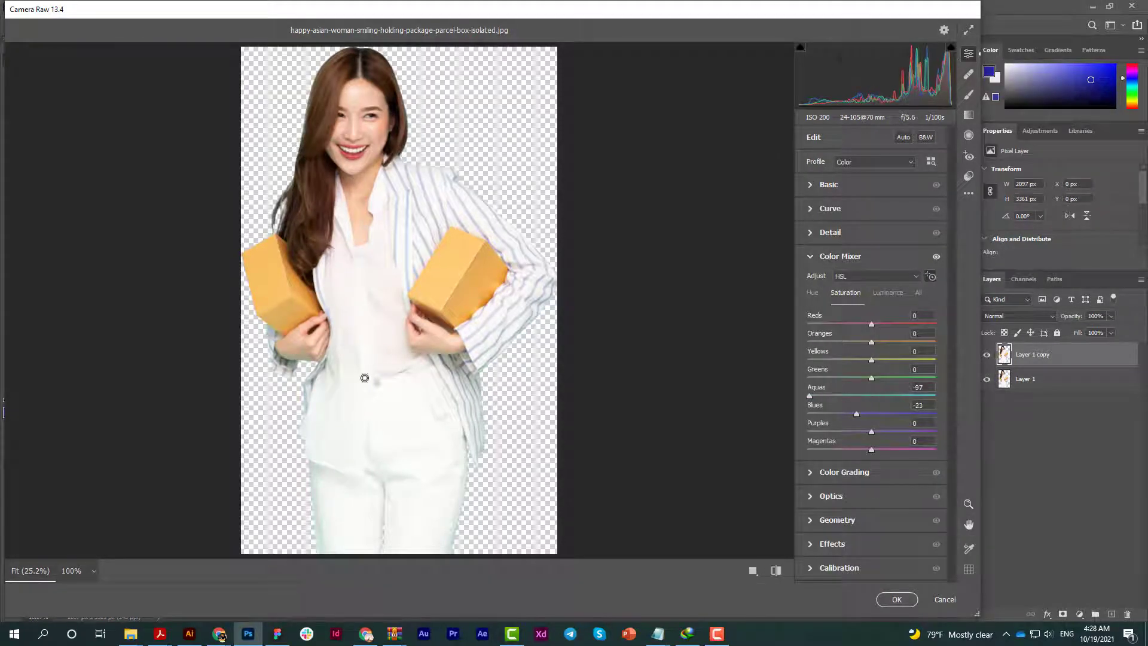
pyautogui.click(897, 599)
pyautogui.keyDown('alt'); pyautogui.click(1062, 614); pyautogui.keyUp('alt')
# - Paint white on the mask with a 306 px soft brush to restore the woman's edges
pyautogui.press('b')
pyautogui.press('x')
pyautogui.rightClick(445, 326)
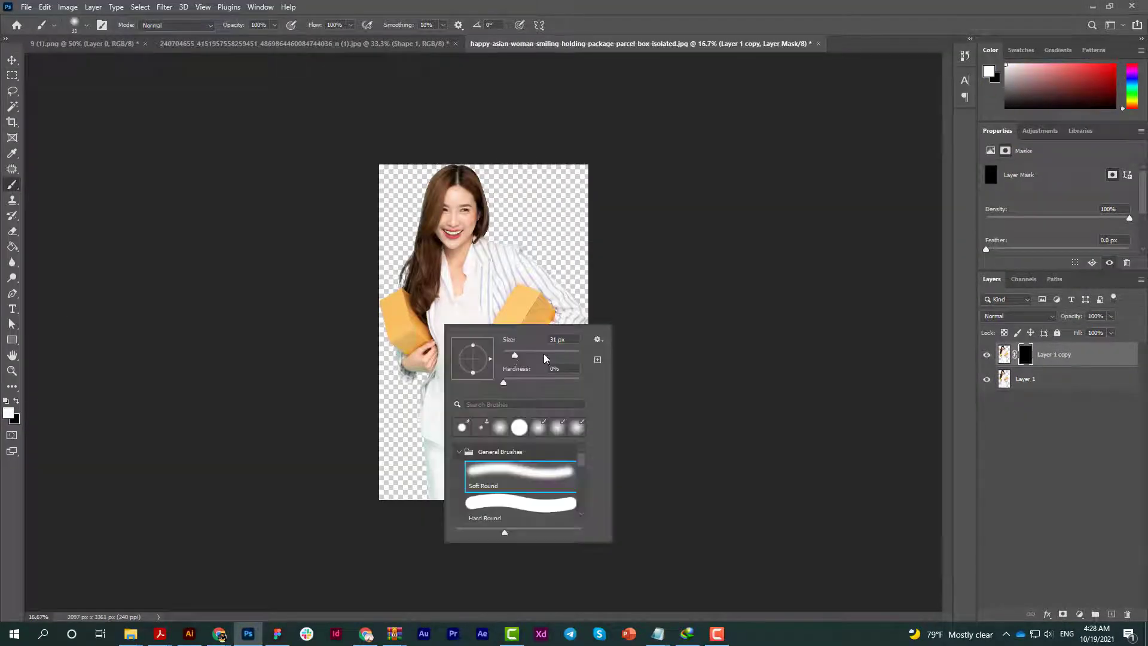
pyautogui.click(394, 351)
pyautogui.rightClick(476, 390)
pyautogui.write('306')
pyautogui.press('Return')
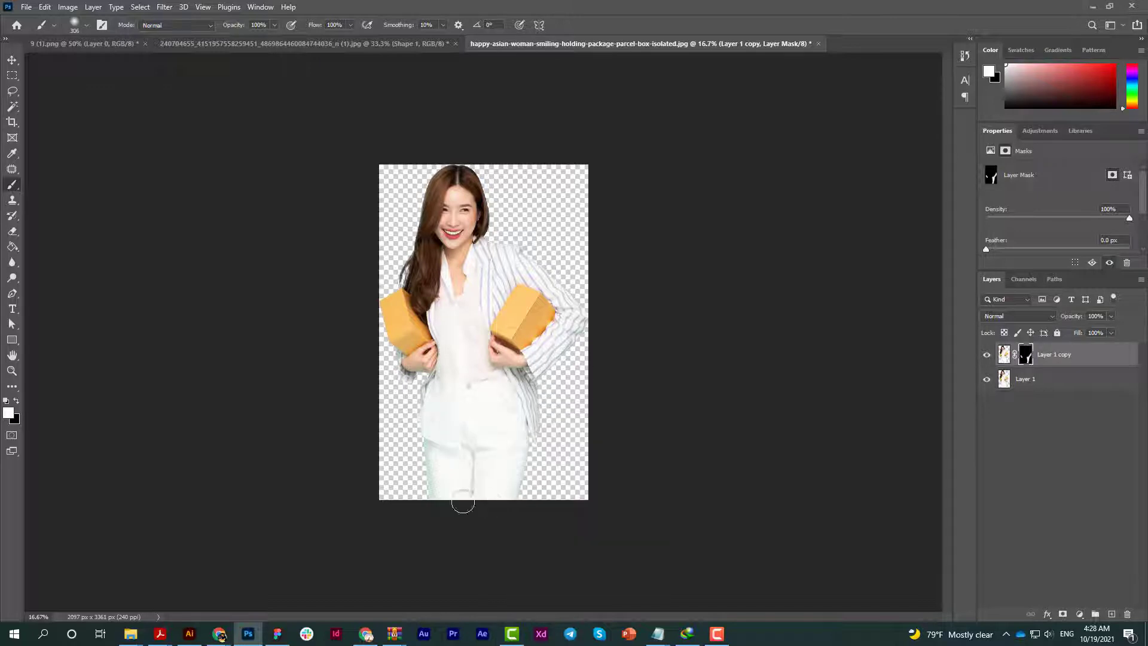
pyautogui.moveTo(463, 507)
pyautogui.mouseDown()
pyautogui.moveTo(394, 369)
pyautogui.moveTo(482, 458)
pyautogui.mouseUp()
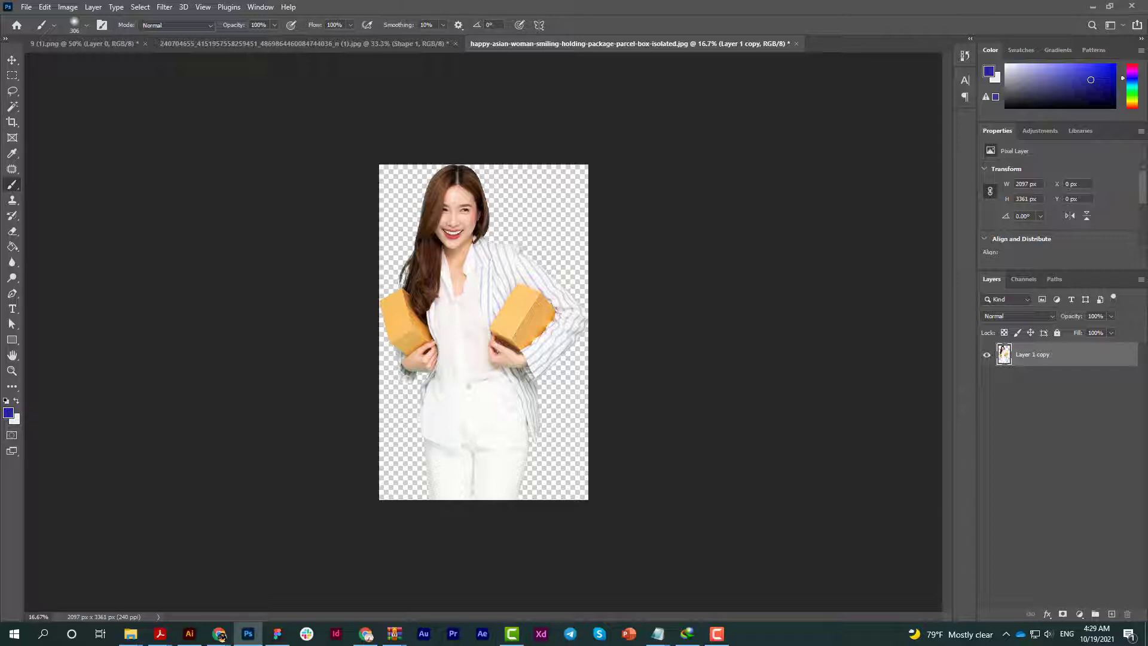
# - Save the woman cutout image and close its document
pyautogui.hotkey('ctrl', 's')
pyautogui.click(639, 196)
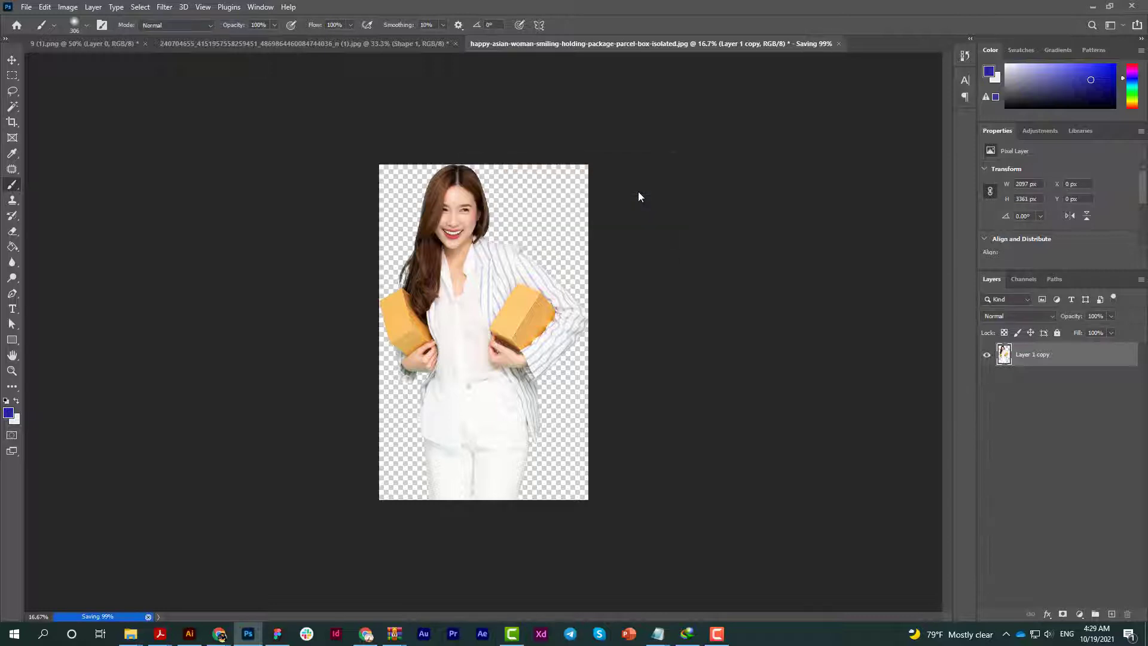
pyautogui.click(798, 45)
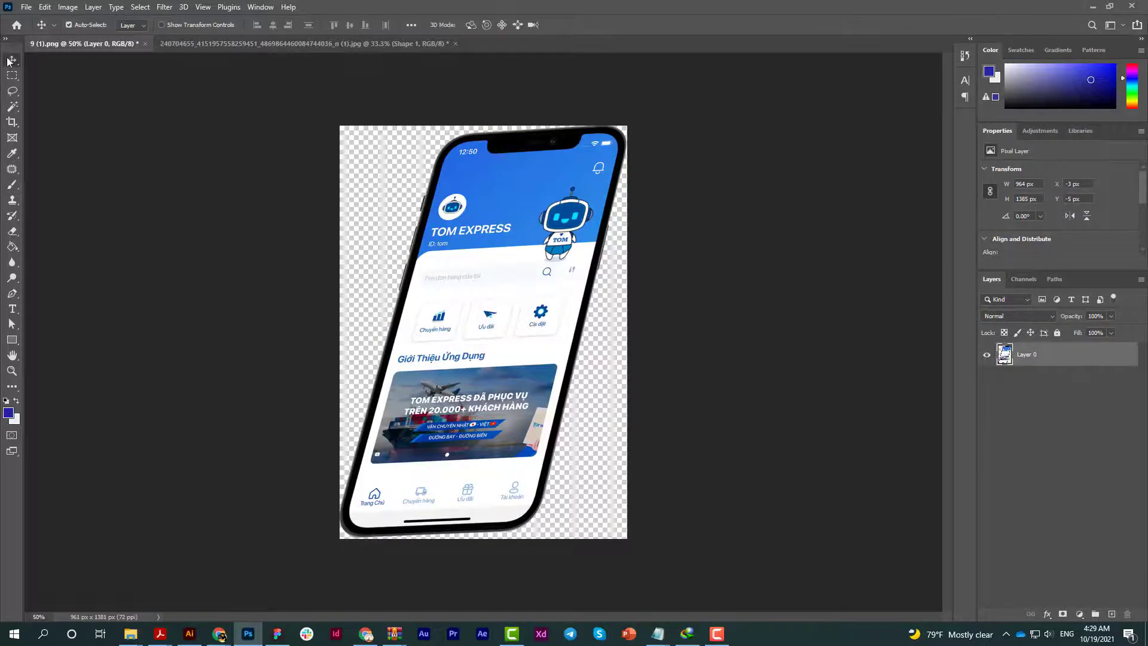
# - In Figma, duplicate a Halloween post frame and delete its artwork and title
pyautogui.click(277, 634)
pyautogui.scroll(-5, 688, 351)
pyautogui.click(777, 335)
pyautogui.hotkey('ctrl', 'd')
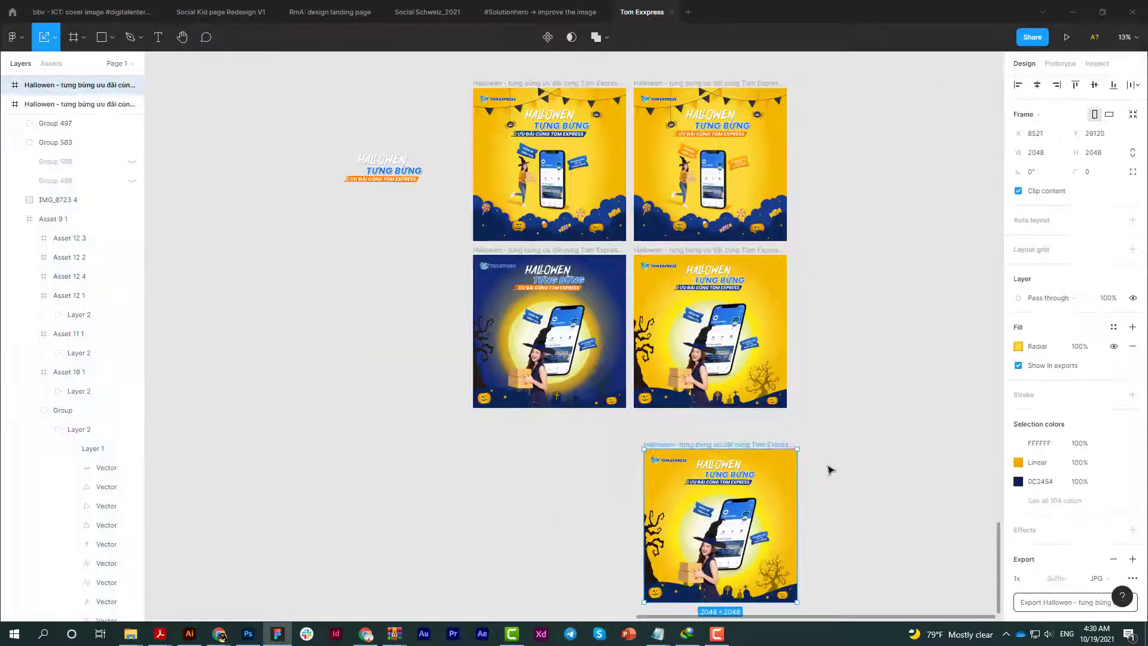
pyautogui.moveTo(821, 592); pyautogui.dragTo(631, 495)
pyautogui.press('Delete')
pyautogui.click(720, 472)
pyautogui.press('Delete')
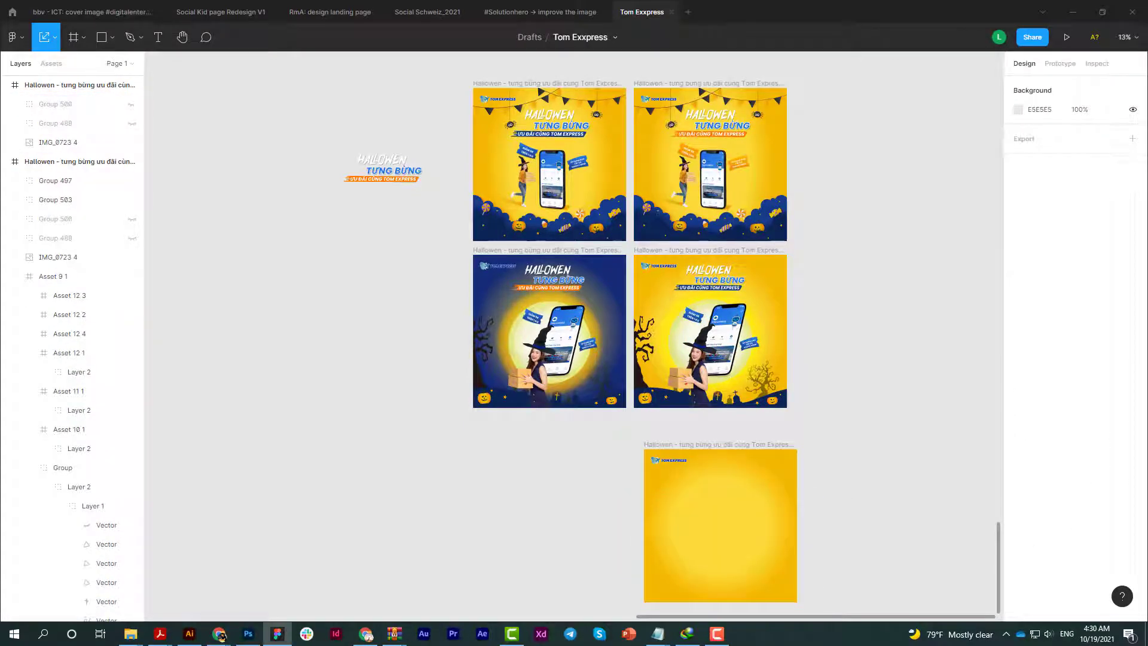
# - Paste the Halloween title text onto the Figma canvas
pyautogui.scroll(-2, 496, 358)
pyautogui.hotkey('ctrl', 'v')
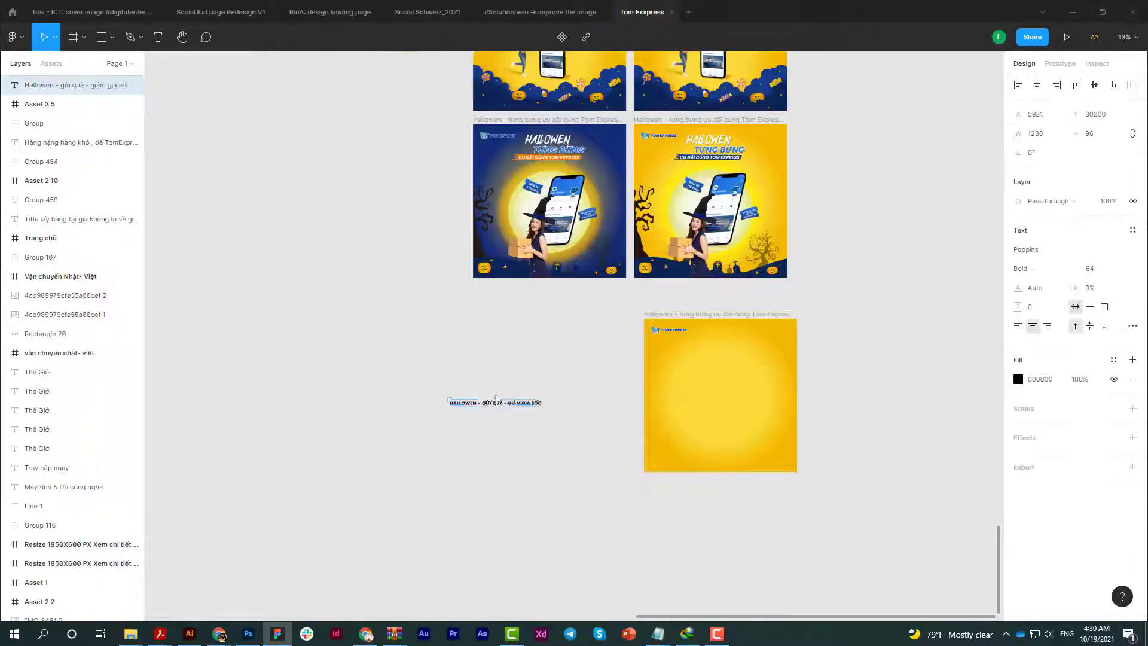
pyautogui.click(568, 338)
pyautogui.hscroll(2, 774, 391)
pyautogui.scroll(-1, 774, 392)
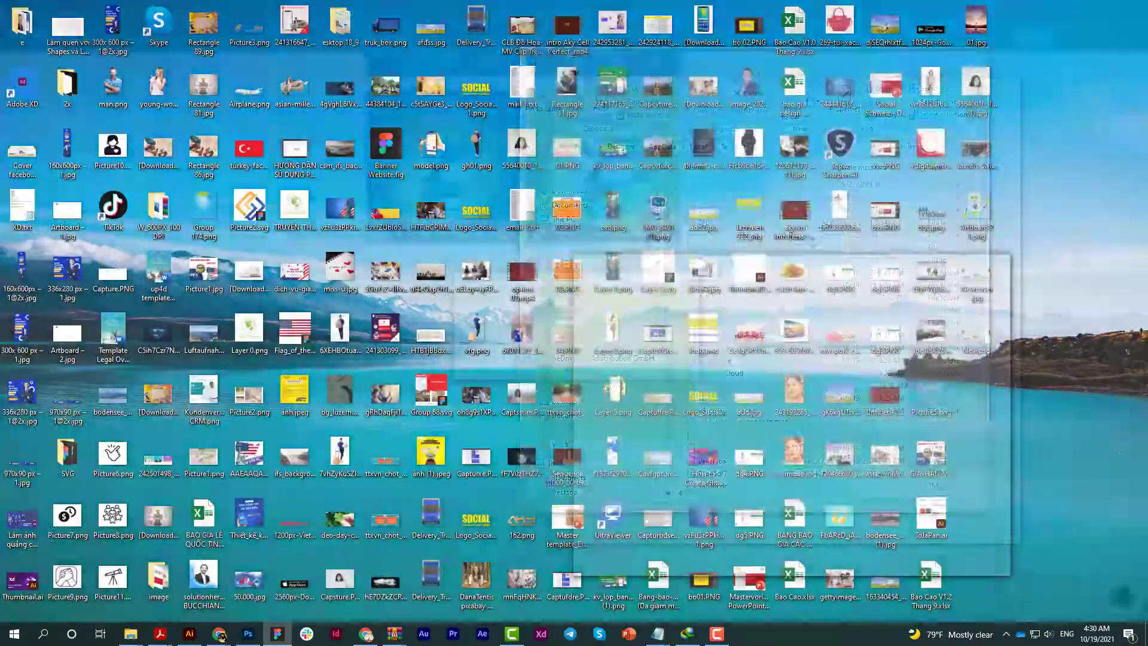
pyautogui.click(130, 633)
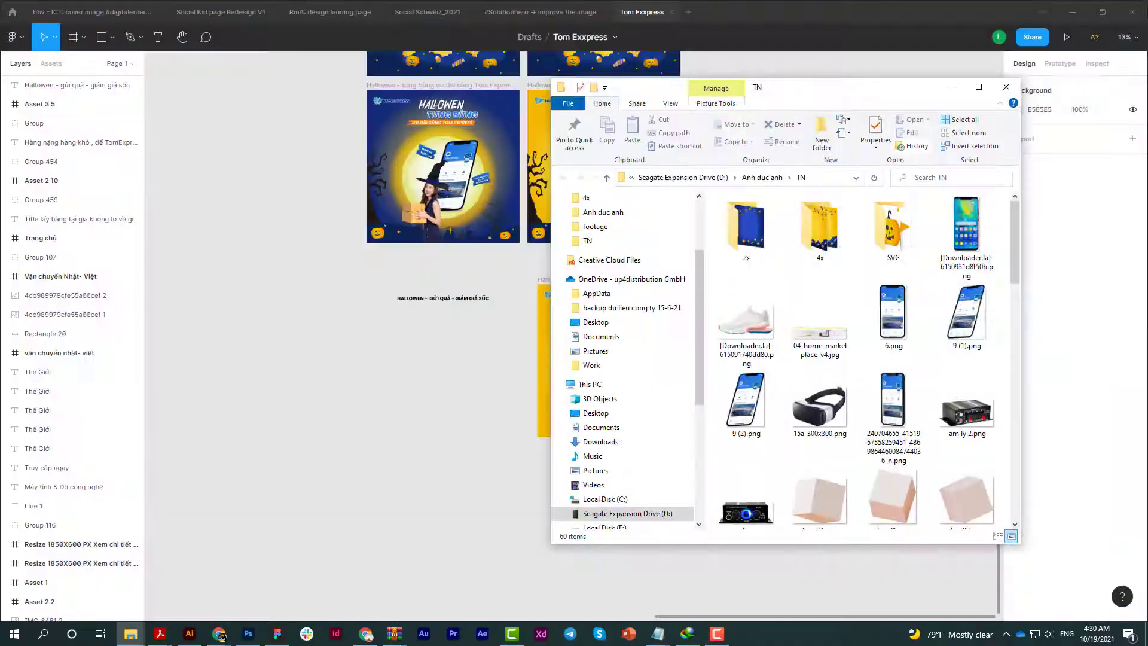
pyautogui.click(248, 634)
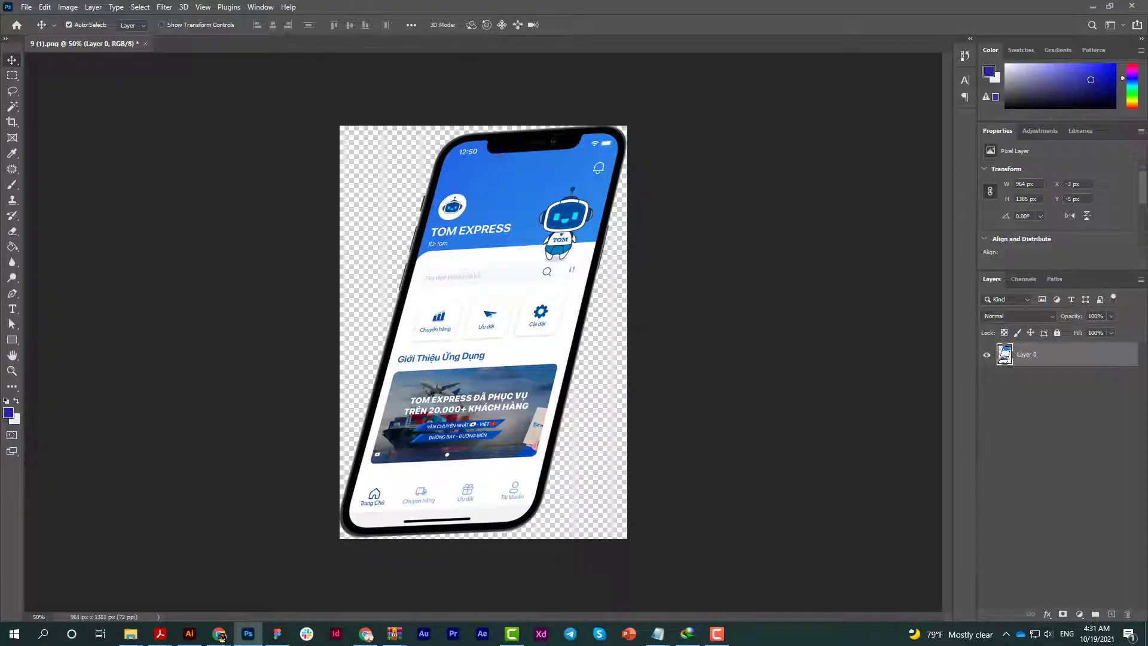
pyautogui.click(26, 7)
# - Drag happy.png, the woman on teal, from File Explorer into Photoshop as a new document
pyautogui.click(63, 156)
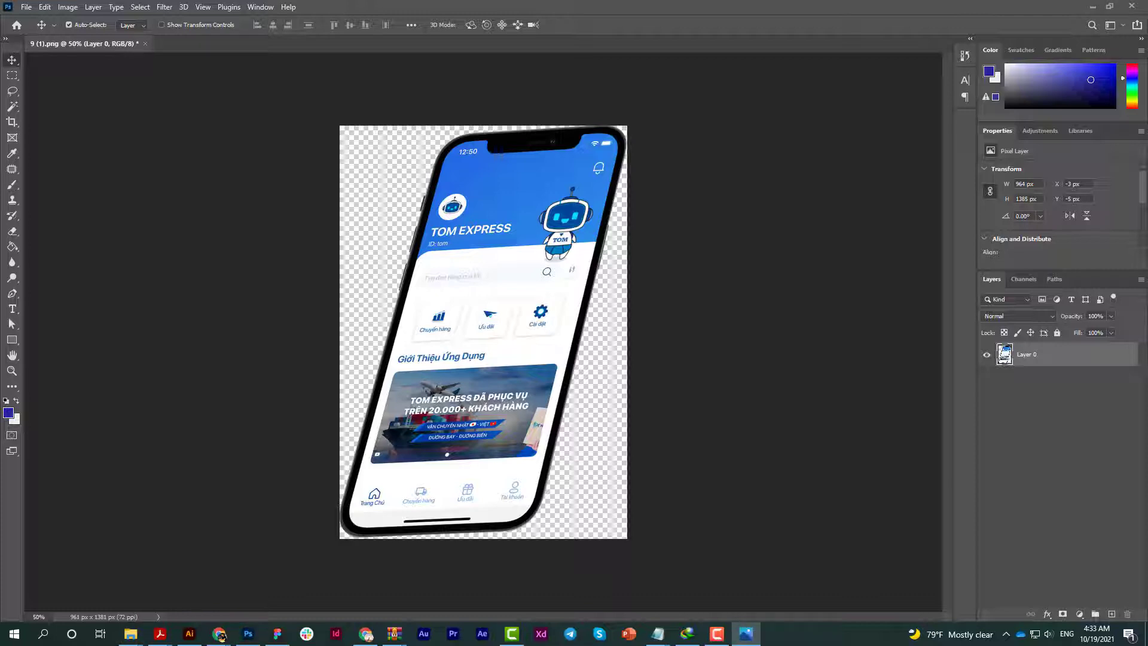
pyautogui.moveTo(220, 636); pyautogui.dragTo(664, 45)
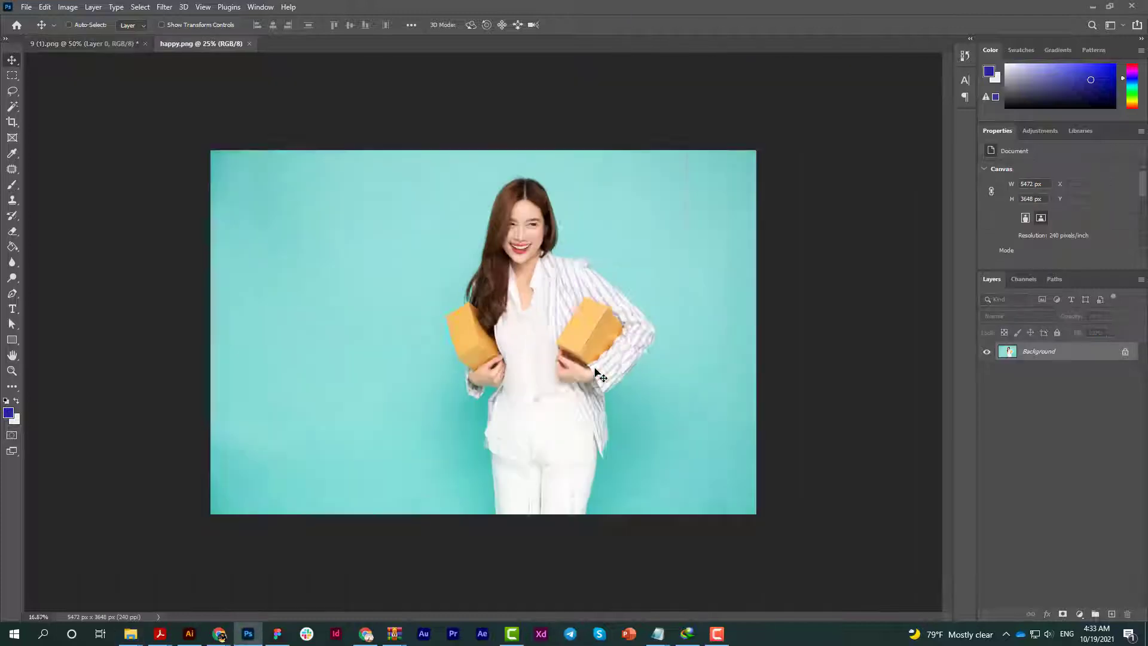
# - With the Pen tool, trace from the top of the hair down to the box edge
pyautogui.scroll(3, 597, 374)
pyautogui.scroll(3, 501, 239)
pyautogui.press('t')
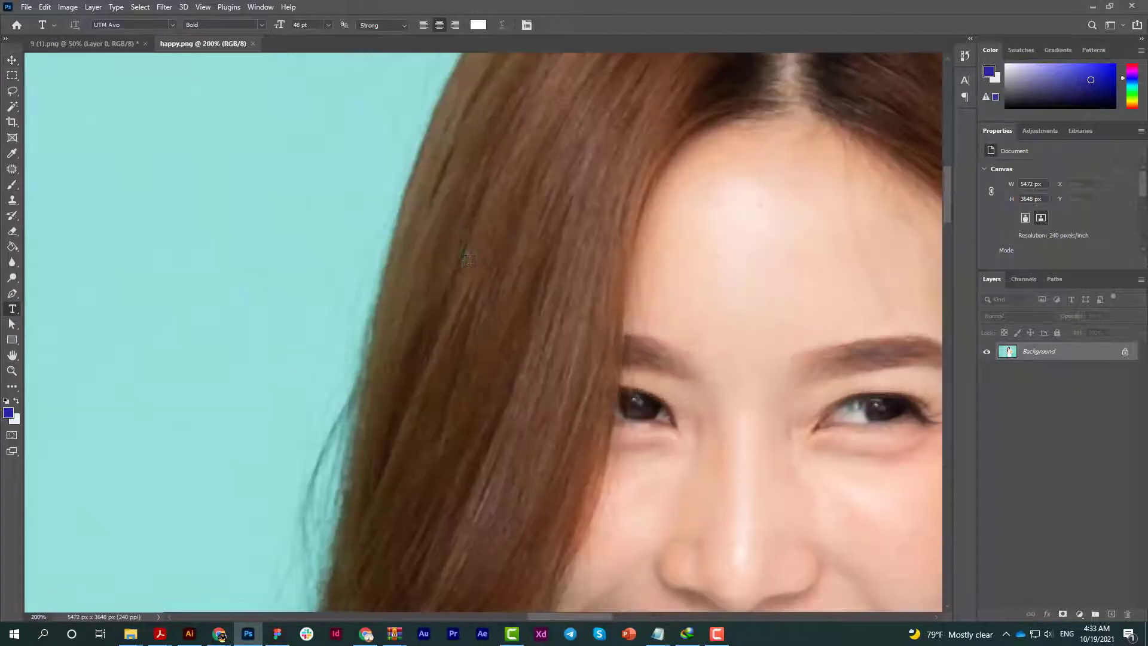
pyautogui.press('p')
pyautogui.scroll(2, 502, 222)
pyautogui.click(399, 300)
pyautogui.scroll(-5, 394, 310)
pyautogui.click(330, 363)
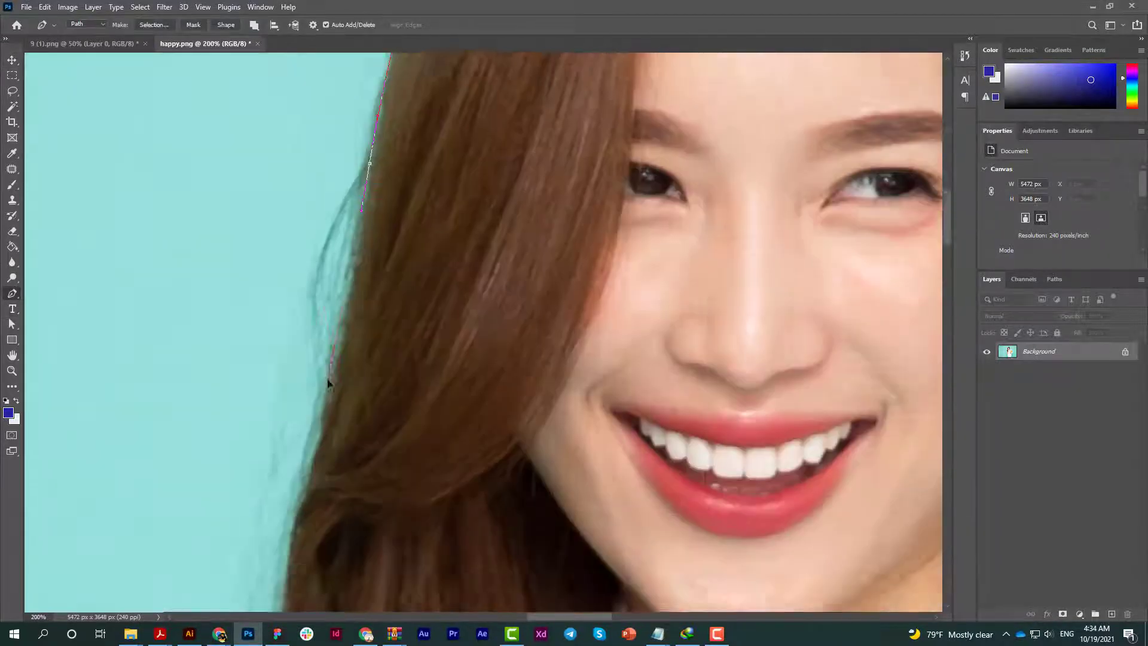
pyautogui.scroll(-5, 329, 383)
pyautogui.scroll(-5, 360, 310)
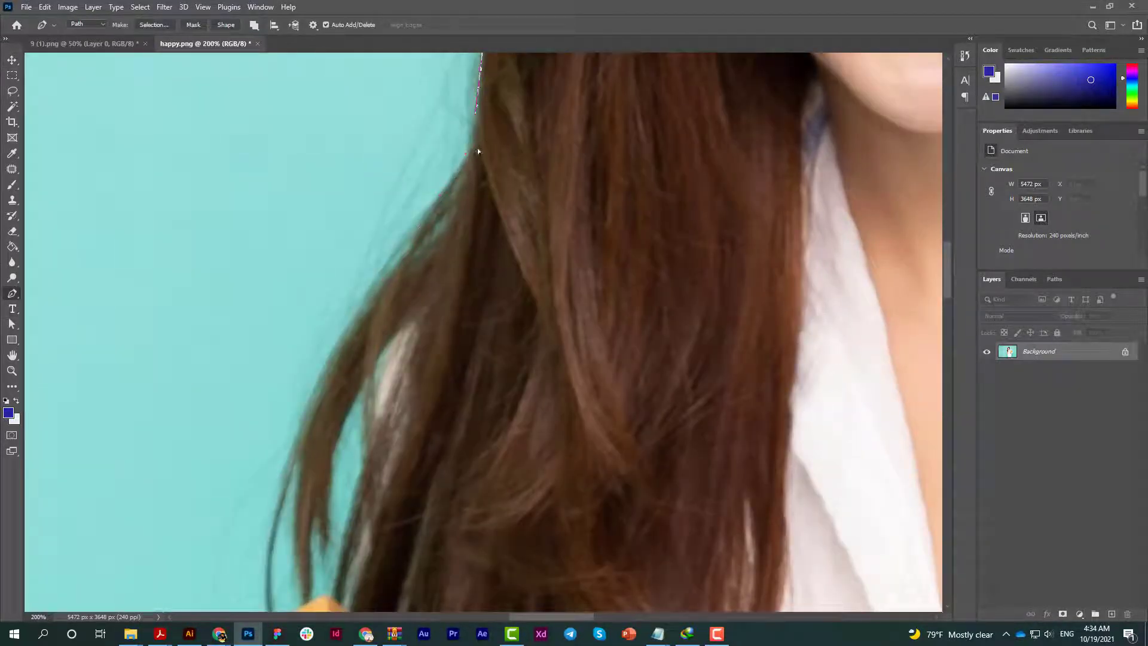
pyautogui.click(410, 235)
pyautogui.scroll(-3, 323, 366)
pyautogui.moveTo(338, 391); pyautogui.dragTo(345, 540)
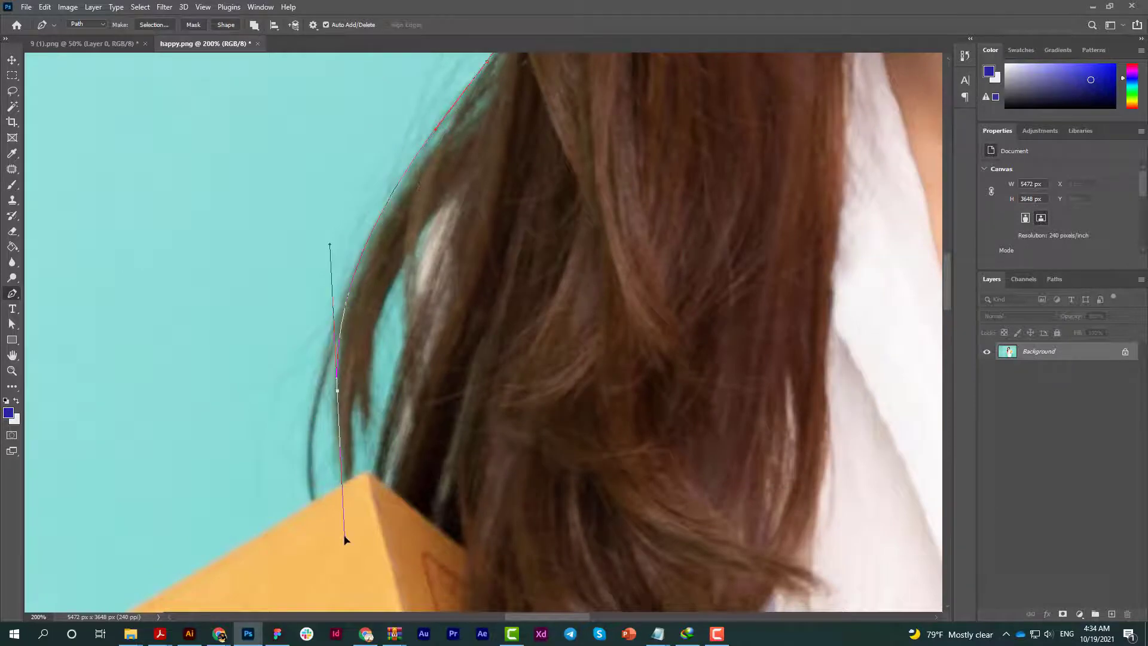
pyautogui.scroll(-5, 338, 490)
pyautogui.scroll(-3, 437, 243)
pyautogui.scroll(-3, 615, 159)
pyautogui.click(346, 82)
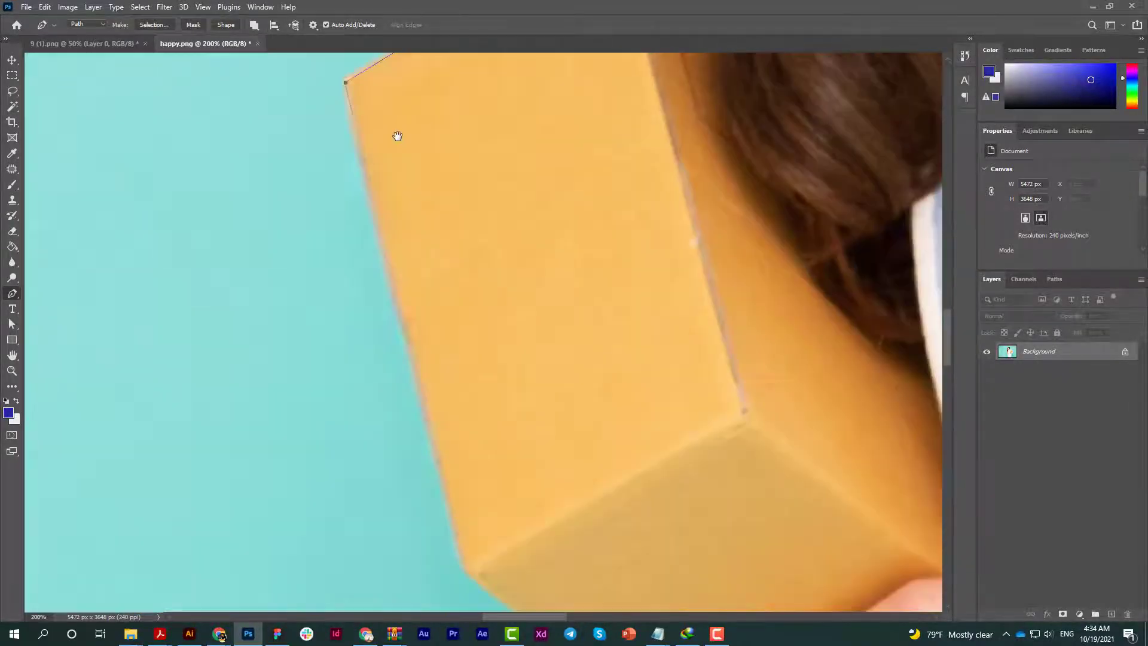
pyautogui.scroll(-2, 397, 133)
pyautogui.click(408, 259)
# - Continue the path around the sleeve, along the collar and down to the shirt hem
pyautogui.scroll(-3, 435, 345)
pyautogui.scroll(-3, 419, 184)
pyautogui.scroll(-2, 406, 239)
pyautogui.click(398, 182)
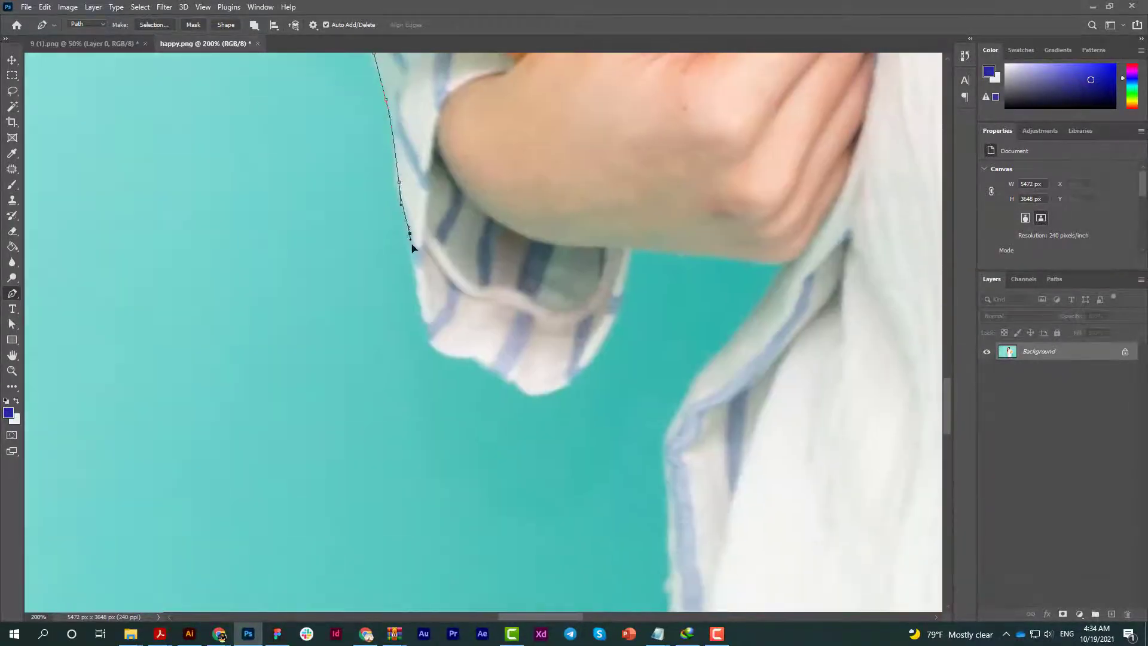
pyautogui.click(421, 314)
pyautogui.moveTo(447, 353); pyautogui.dragTo(467, 357)
pyautogui.click(483, 369)
pyautogui.click(524, 391)
pyautogui.click(603, 335)
pyautogui.click(626, 250)
pyautogui.click(747, 261)
pyautogui.moveTo(746, 267)
pyautogui.mouseDown()
pyautogui.moveTo(423, 230)
pyautogui.moveTo(411, 116)
pyautogui.mouseUp()
pyautogui.click(424, 237)
pyautogui.click(433, 298)
pyautogui.click(430, 342)
pyautogui.click(428, 414)
pyautogui.moveTo(422, 478); pyautogui.dragTo(372, 346)
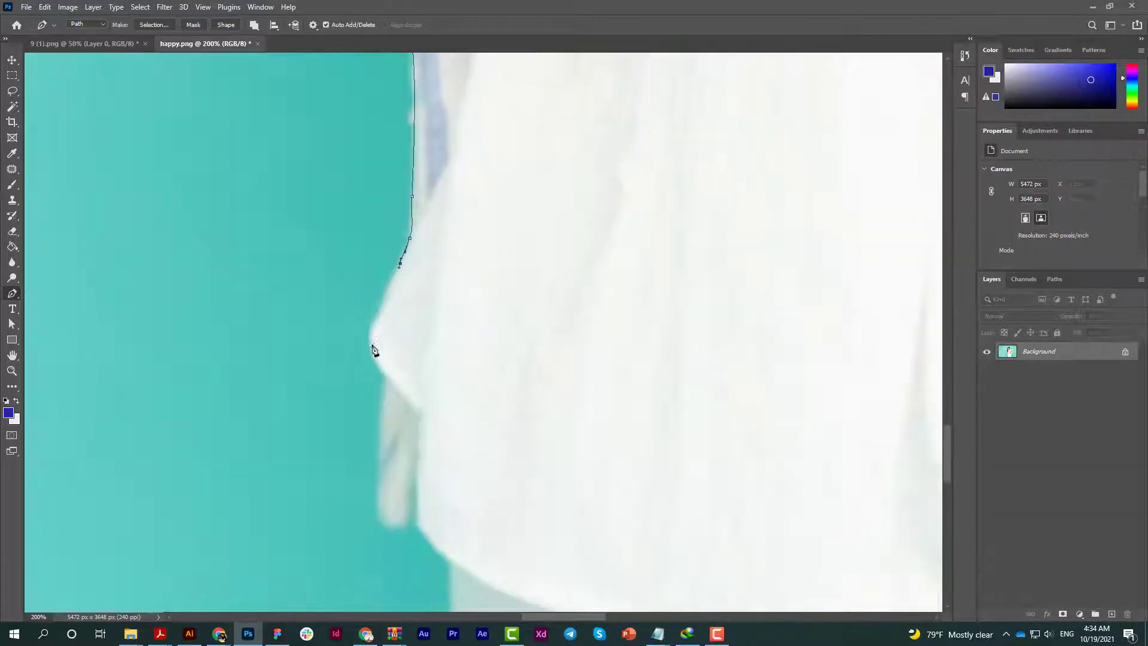
pyautogui.moveTo(416, 411); pyautogui.dragTo(377, 195)
pyautogui.click(376, 265)
# - Trace the pants, the gap between the legs and up the right leg to the hip
pyautogui.hotkey('ctrl', '-')
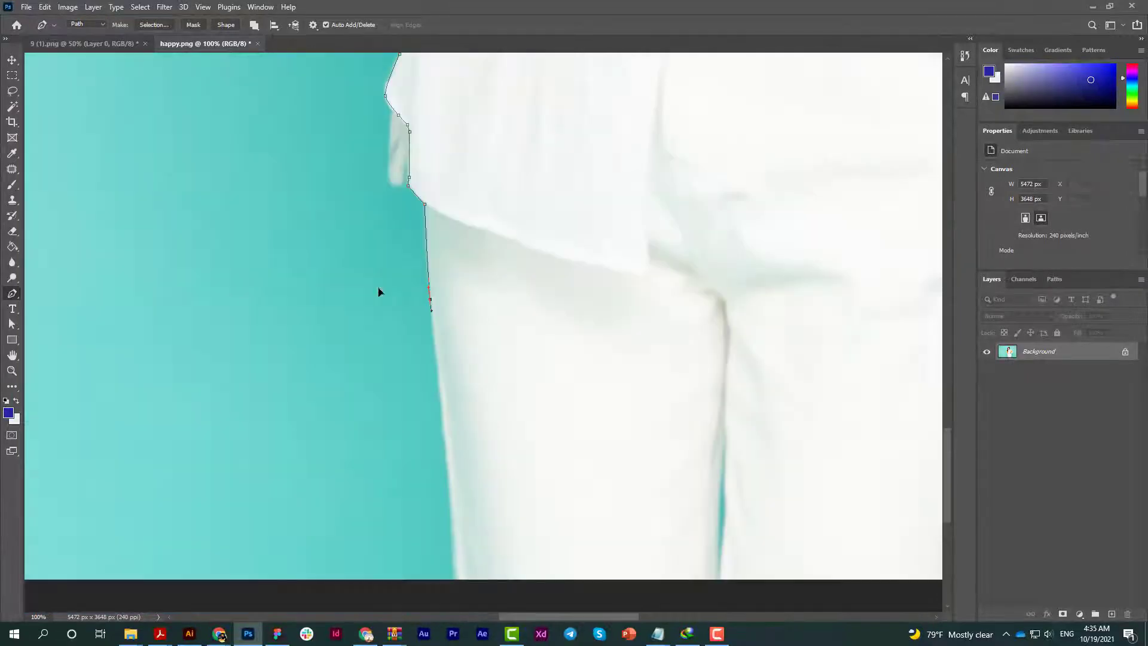
pyautogui.click(450, 483)
pyautogui.click(456, 581)
pyautogui.click(717, 582)
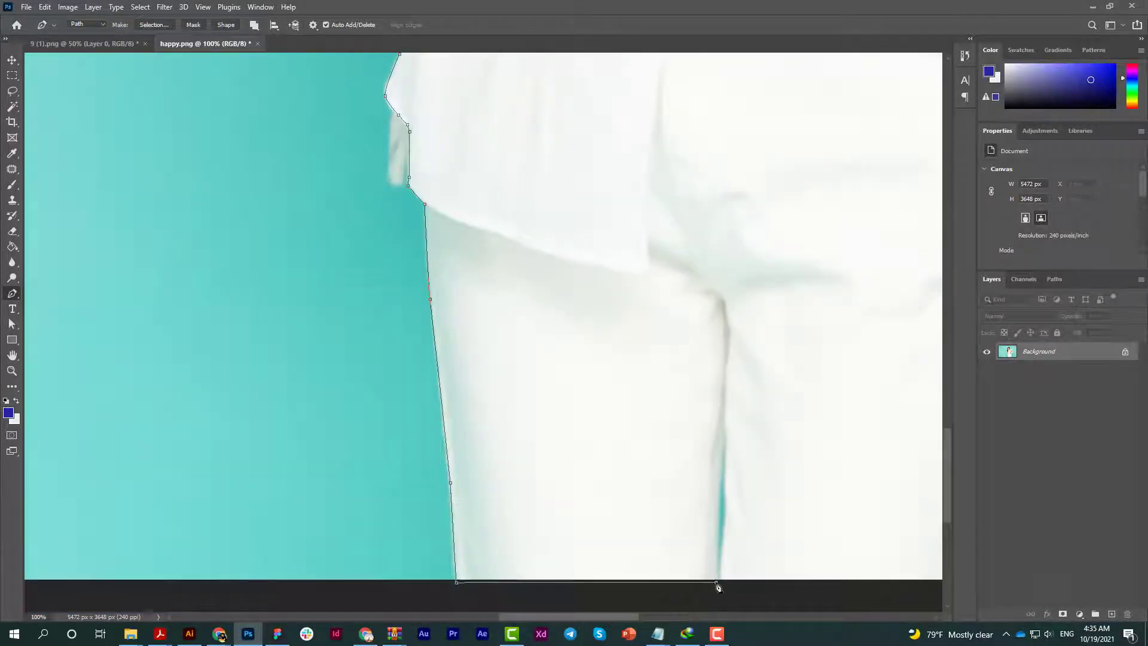
pyautogui.moveTo(727, 512); pyautogui.dragTo(669, 510)
pyautogui.click(720, 501)
pyautogui.click(727, 437)
pyautogui.click(766, 294)
pyautogui.click(777, 207)
pyautogui.click(783, 150)
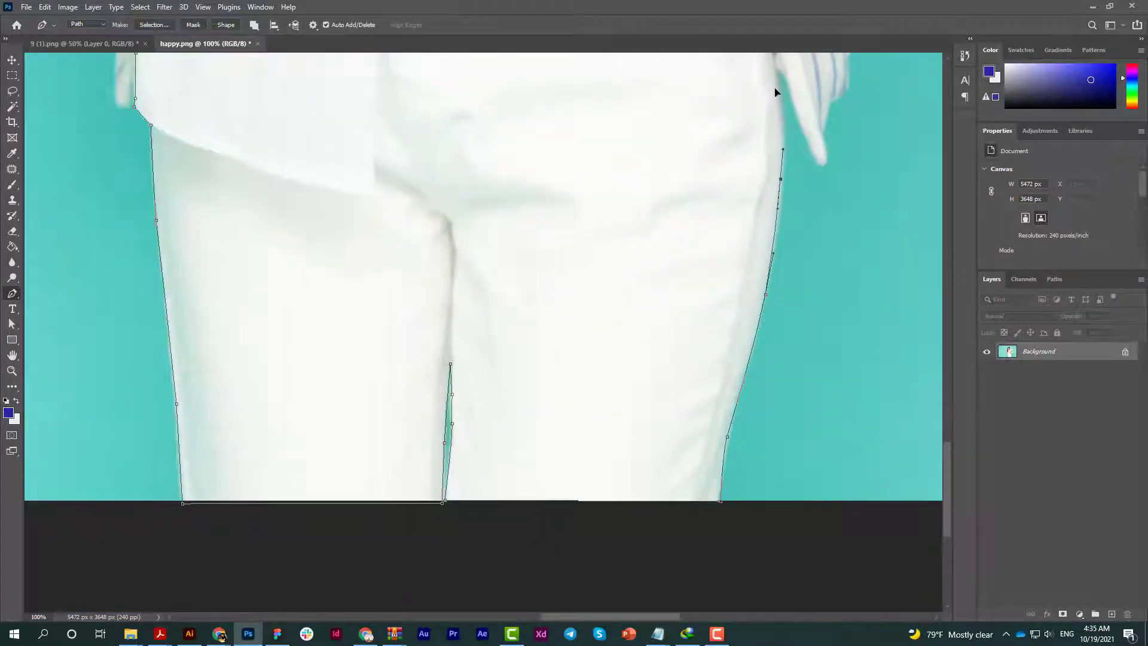
pyautogui.moveTo(775, 91)
pyautogui.mouseDown()
pyautogui.moveTo(751, 205)
pyautogui.moveTo(781, 371)
pyautogui.mouseUp()
pyautogui.click(755, 211)
pyautogui.click(750, 181)
# - Trace the striped sleeve's outer and upper edges
pyautogui.moveTo(764, 210)
pyautogui.mouseDown()
pyautogui.moveTo(758, 335)
pyautogui.moveTo(703, 408)
pyautogui.mouseUp()
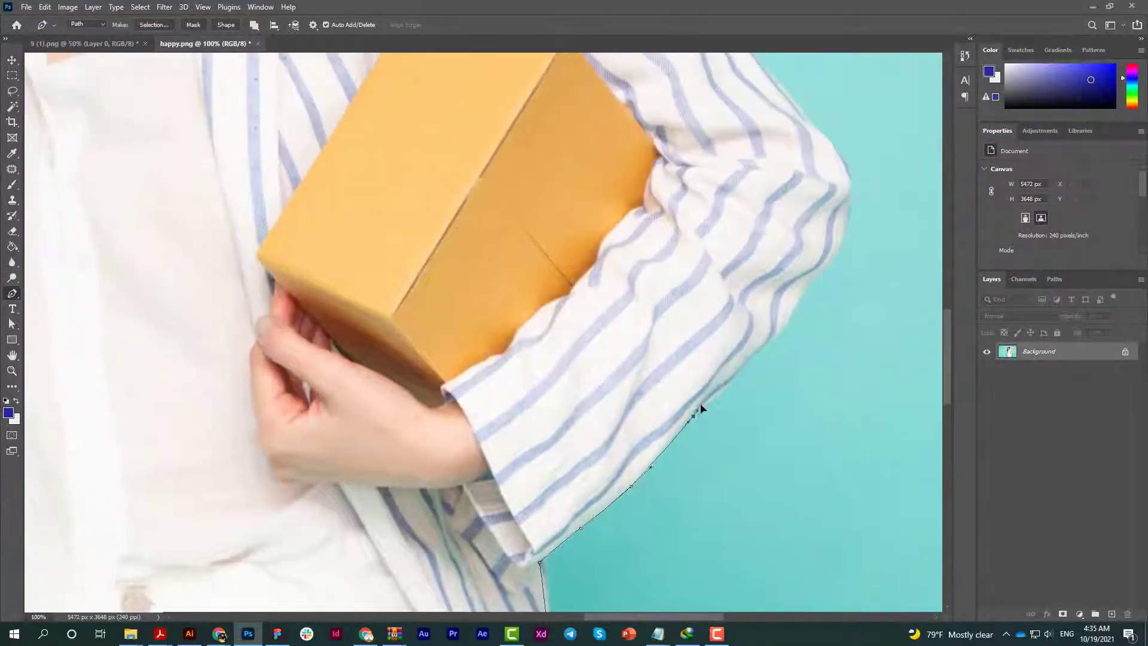
pyautogui.click(731, 375)
pyautogui.click(806, 290)
pyautogui.click(831, 255)
pyautogui.click(849, 197)
pyautogui.click(823, 132)
pyautogui.moveTo(815, 121); pyautogui.dragTo(825, 354)
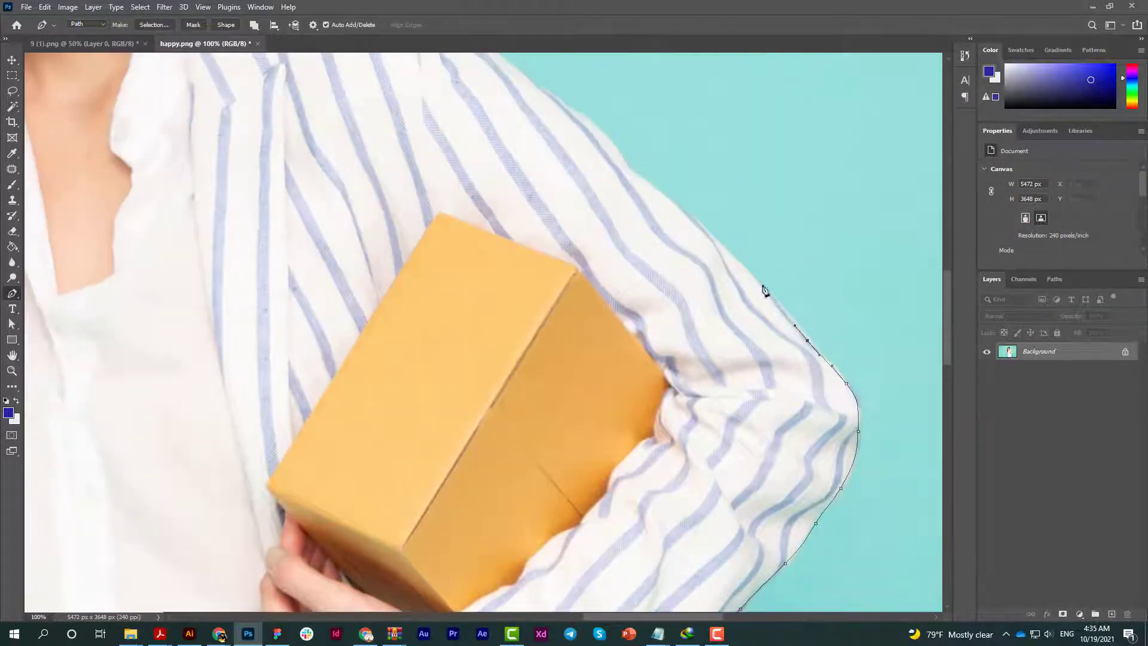
pyautogui.click(747, 270)
pyautogui.click(684, 208)
pyautogui.click(647, 185)
pyautogui.moveTo(615, 192); pyautogui.dragTo(764, 364)
# - Trace around the shoulder and along the hair edge
pyautogui.moveTo(672, 269); pyautogui.dragTo(712, 377)
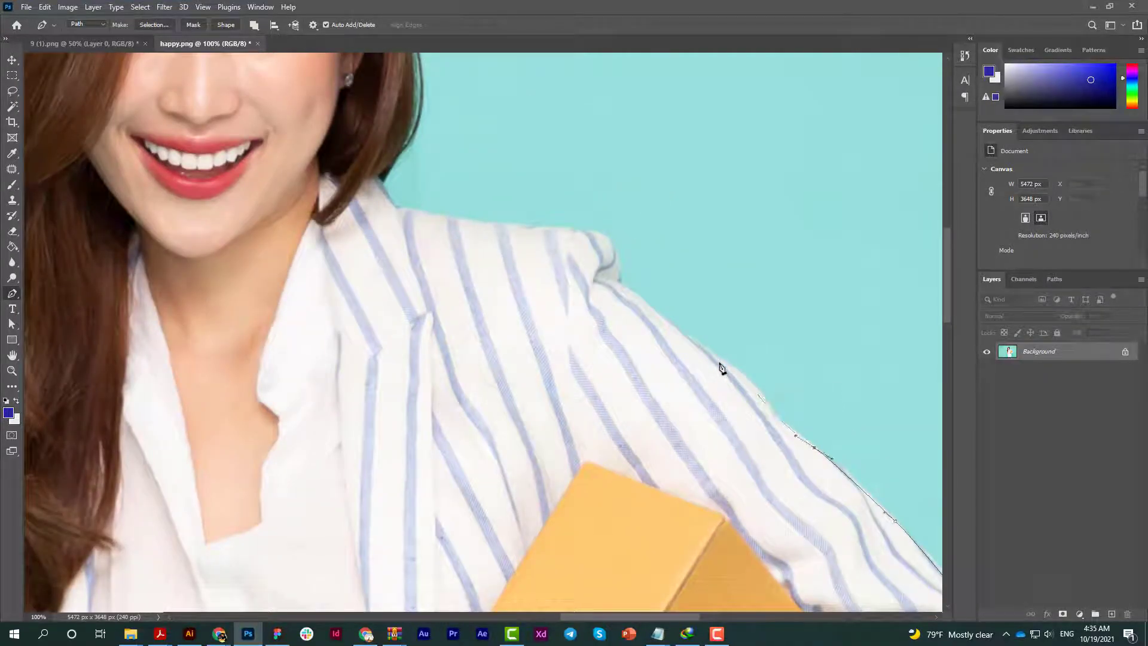
pyautogui.click(722, 368)
pyautogui.click(663, 319)
pyautogui.click(625, 288)
pyautogui.scroll(1, 625, 289)
pyautogui.click(547, 180)
pyautogui.moveTo(413, 163); pyautogui.dragTo(689, 337)
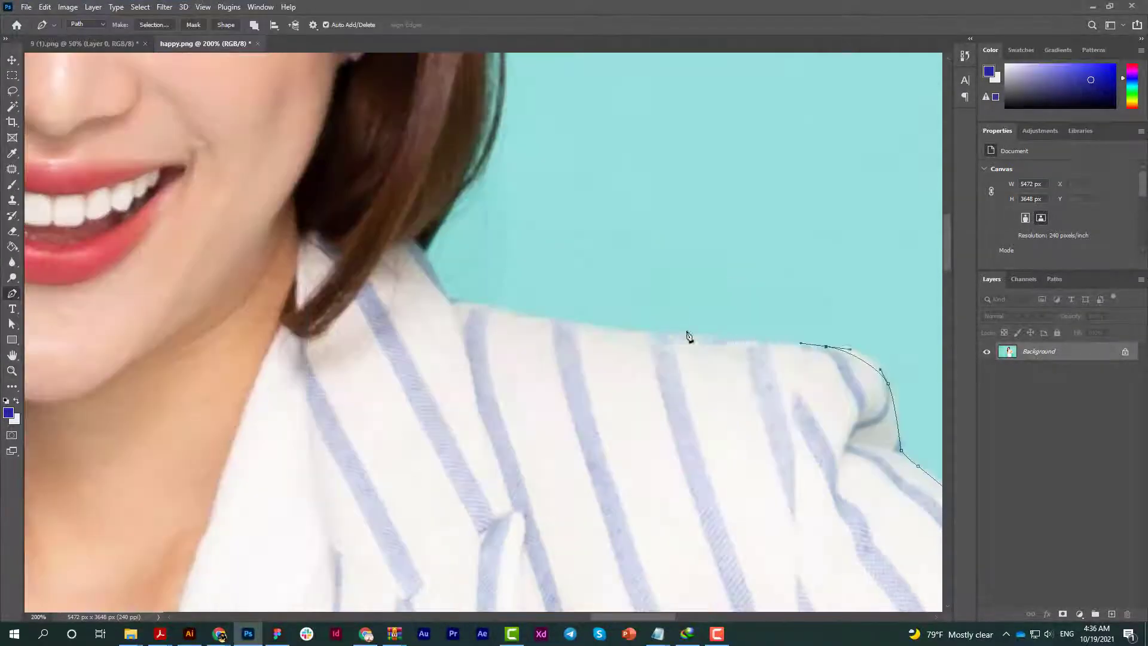
pyautogui.click(657, 337)
pyautogui.click(515, 309)
pyautogui.click(451, 302)
pyautogui.moveTo(451, 226); pyautogui.dragTo(508, 496)
pyautogui.click(515, 187)
# - Finish the path over the crown of her head
pyautogui.moveTo(522, 203); pyautogui.dragTo(698, 466)
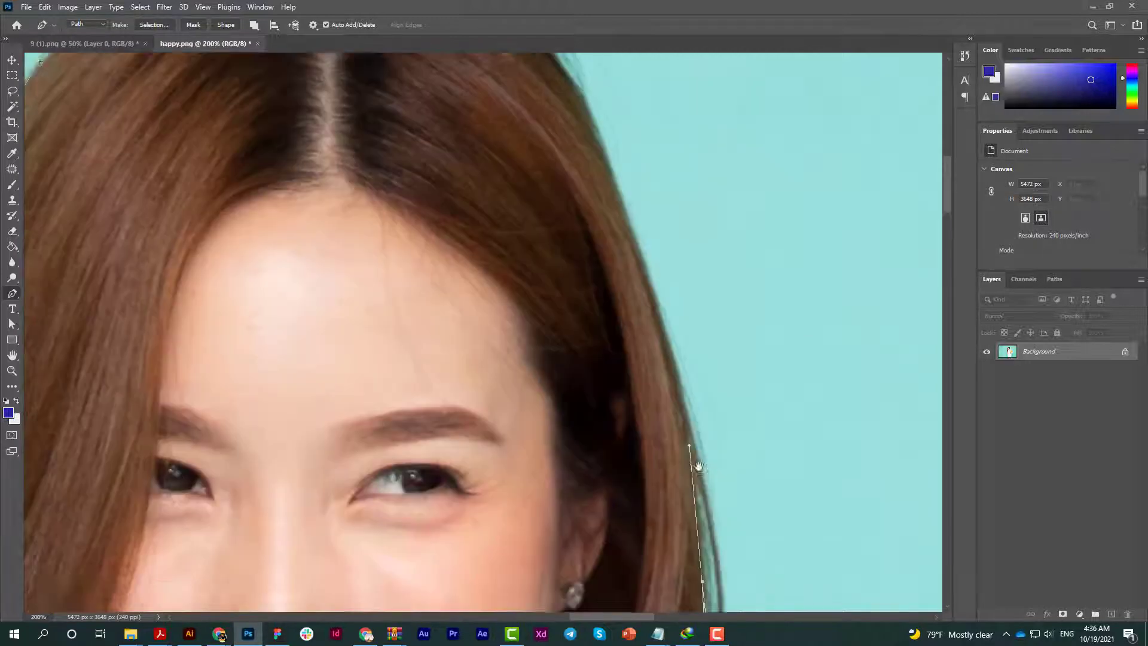
pyautogui.moveTo(510, 218); pyautogui.dragTo(628, 467)
pyautogui.click(721, 377)
pyautogui.click(610, 229)
pyautogui.click(559, 198)
pyautogui.moveTo(480, 182); pyautogui.dragTo(430, 177)
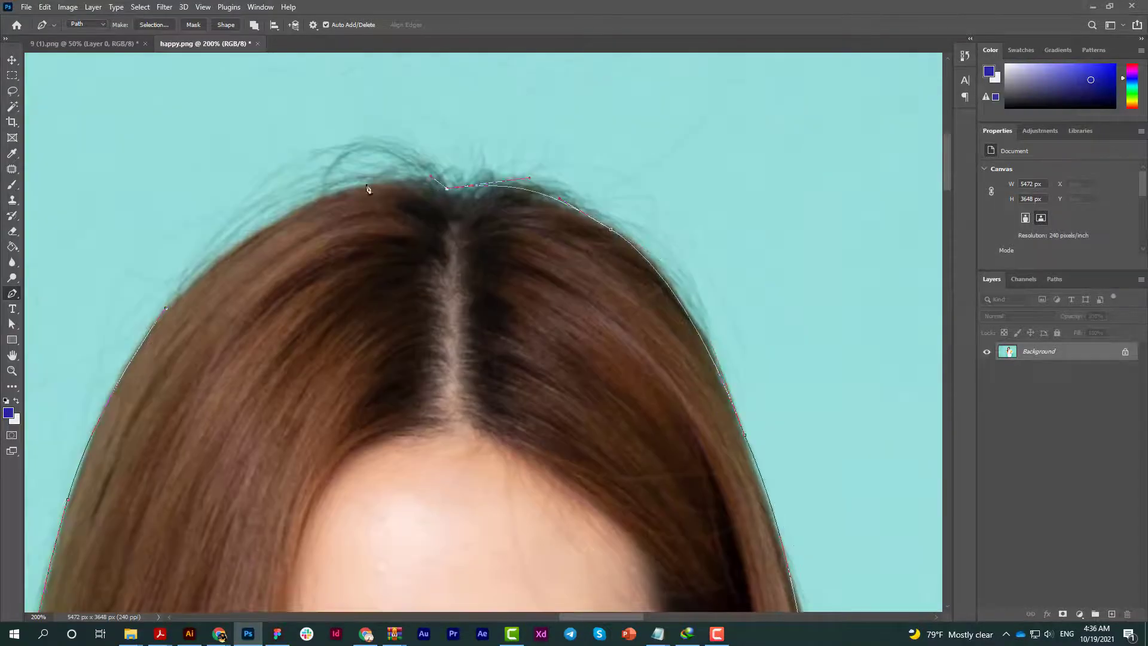
# - Turn the path into a selection, copy the woman to a new layer and trim the canvas
pyautogui.rightClick(501, 325)
pyautogui.press('Return')
pyautogui.hotkey('ctrl', 'j')
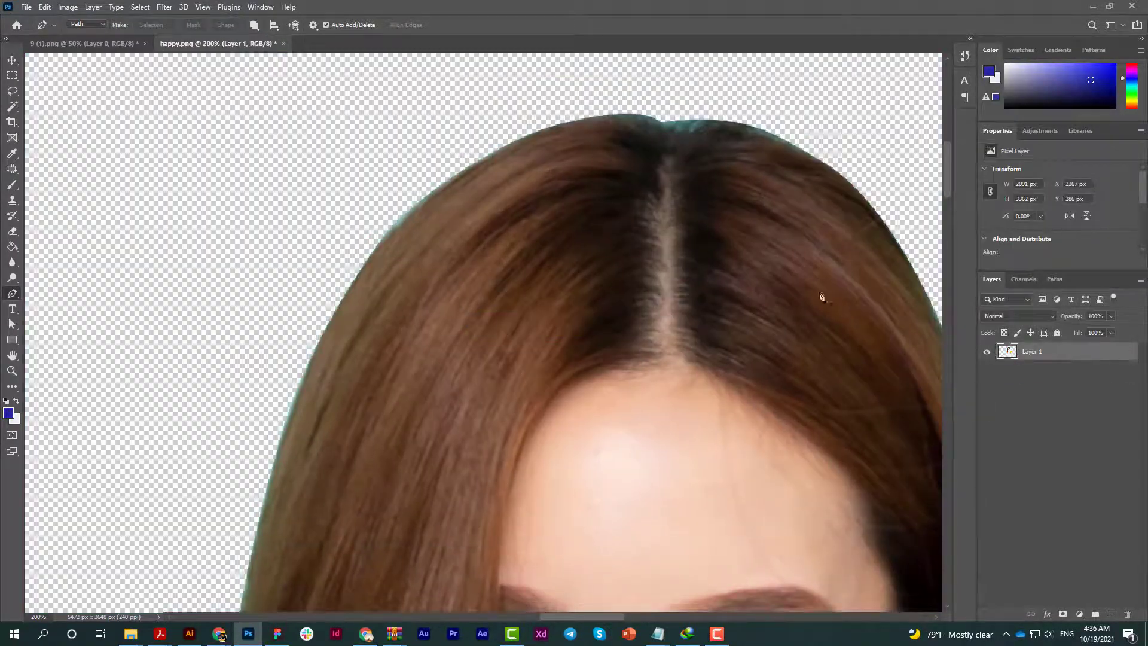
pyautogui.click(68, 6)
pyautogui.click(90, 141)
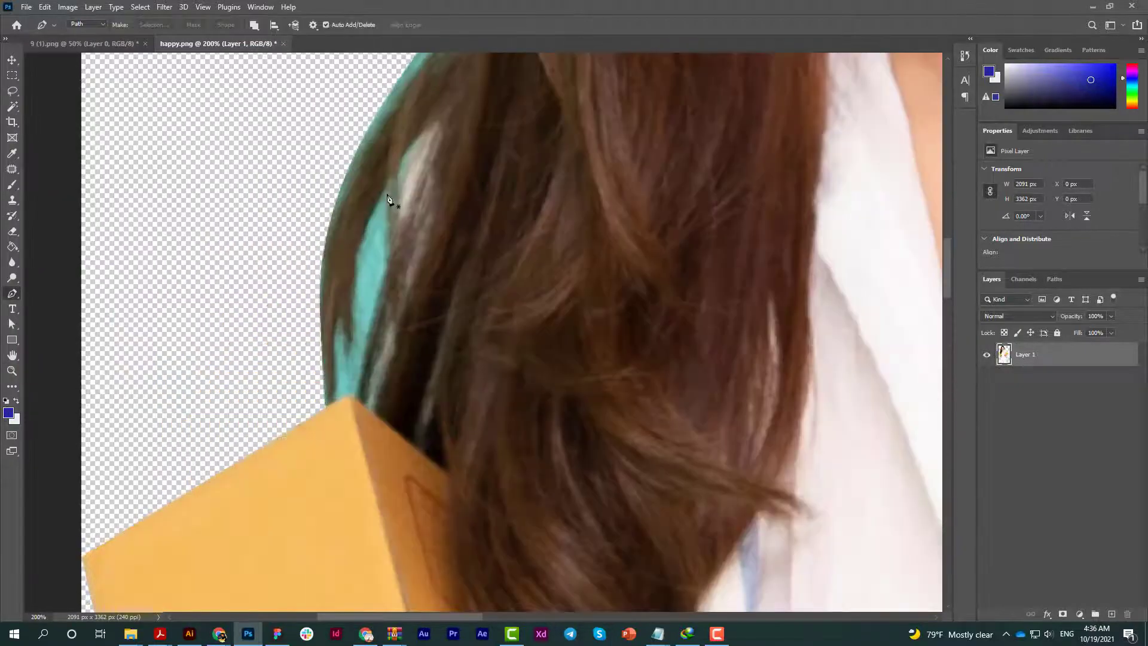
# - Pen-select the leftover teal patch beside her hair to remove it
pyautogui.scroll(3, 388, 199)
pyautogui.click(495, 97)
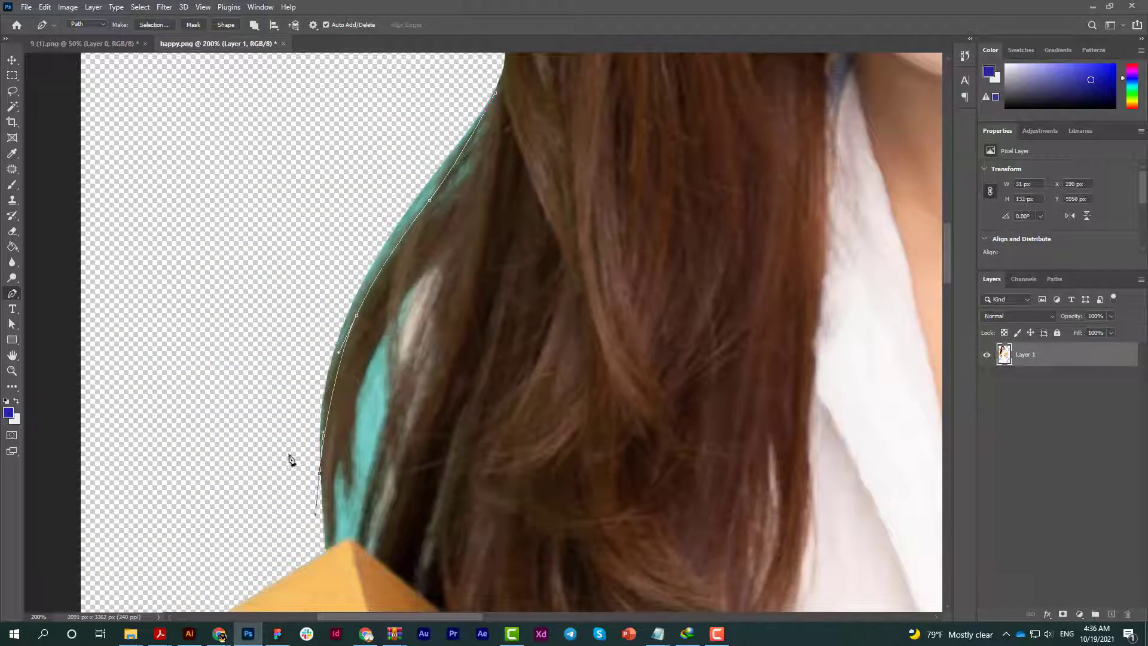
pyautogui.click(495, 97)
pyautogui.press('Return')
pyautogui.click(426, 276)
pyautogui.moveTo(383, 418); pyautogui.dragTo(376, 460)
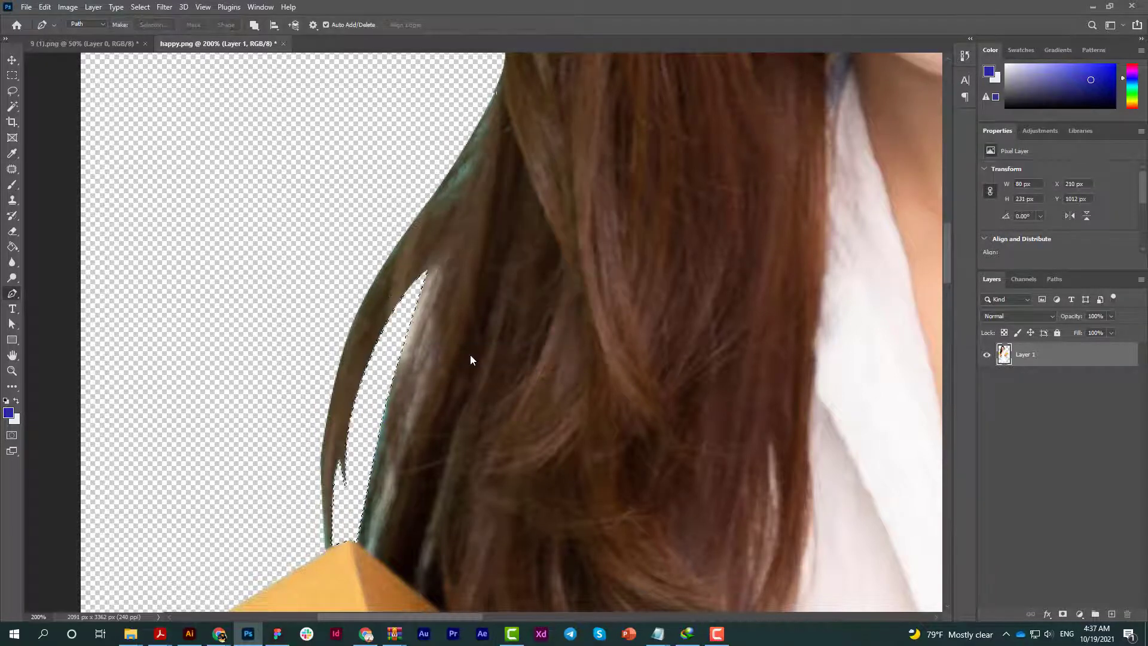
# - Fit the image in view and open Select and Mask for edge refinement
pyautogui.hotkey('ctrl', '0')
pyautogui.click(140, 7)
pyautogui.click(157, 175)
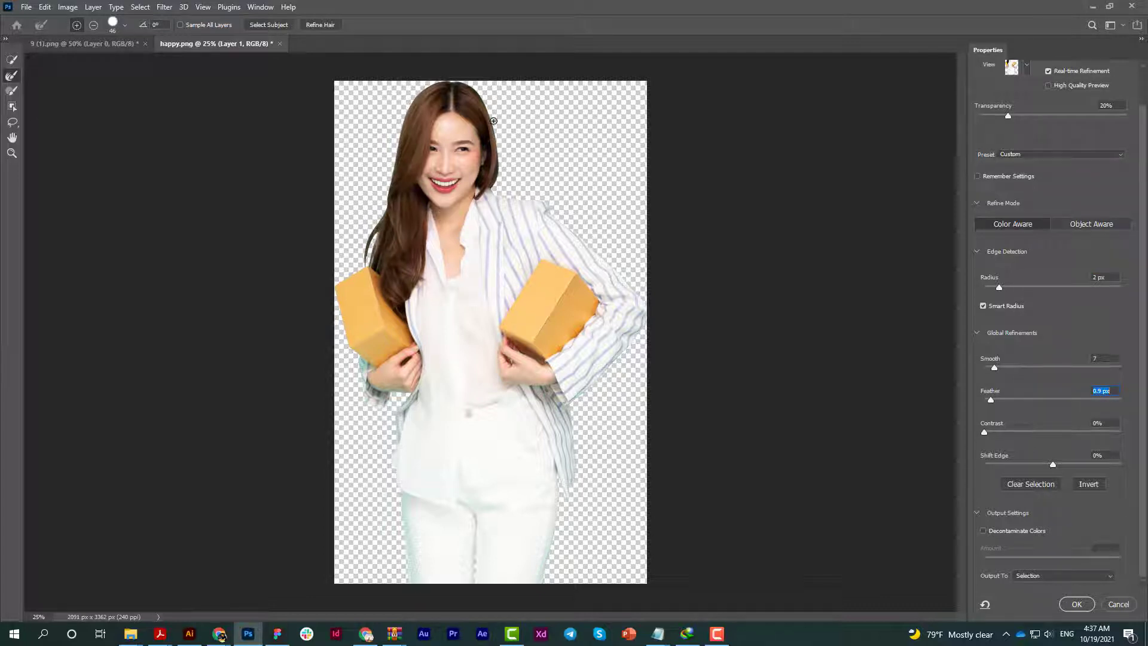
# - Output the refined cutout (Smooth 7, Feather 0.9 px) to a new layer with layer mask
pyautogui.click(1065, 575)
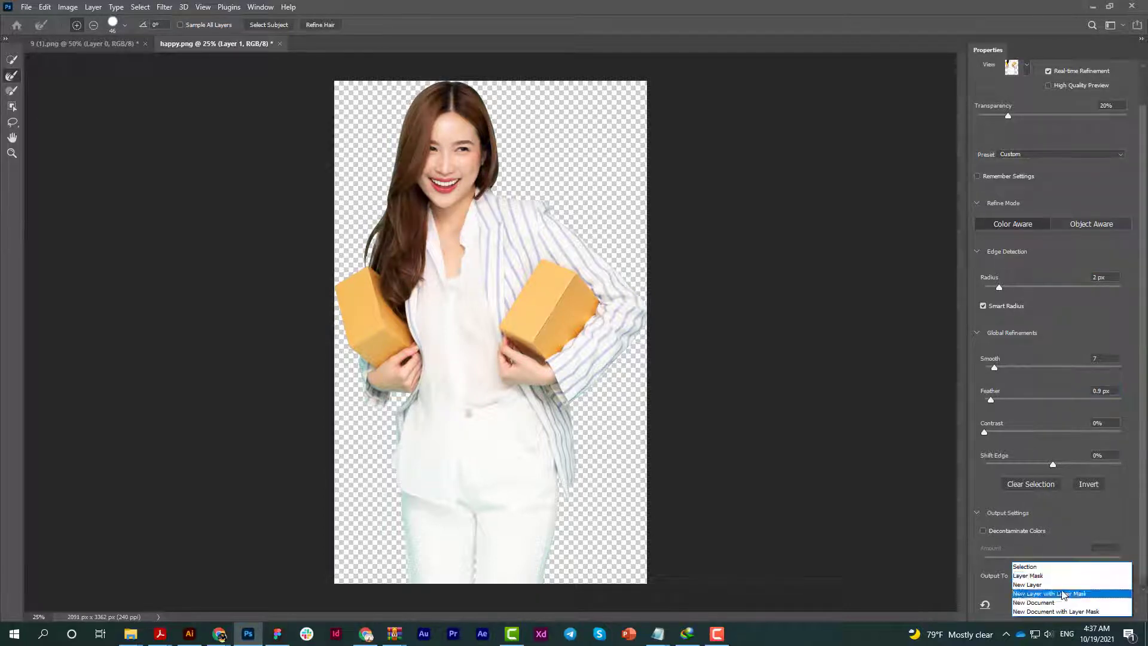
pyautogui.click(1076, 603)
pyautogui.rightClick(1054, 383)
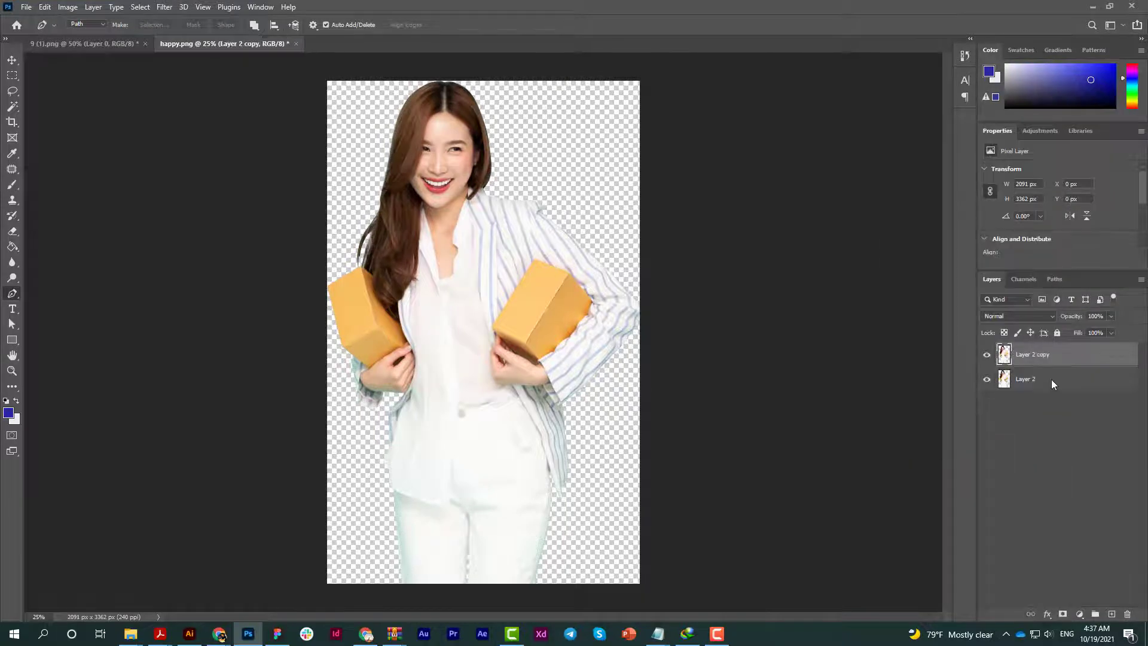
# - Desaturate the layer copy in Camera Raw (Aquas −20, Blues −5) and add a layer mask
pyautogui.hotkey('shift', 'ctrl', 'a')
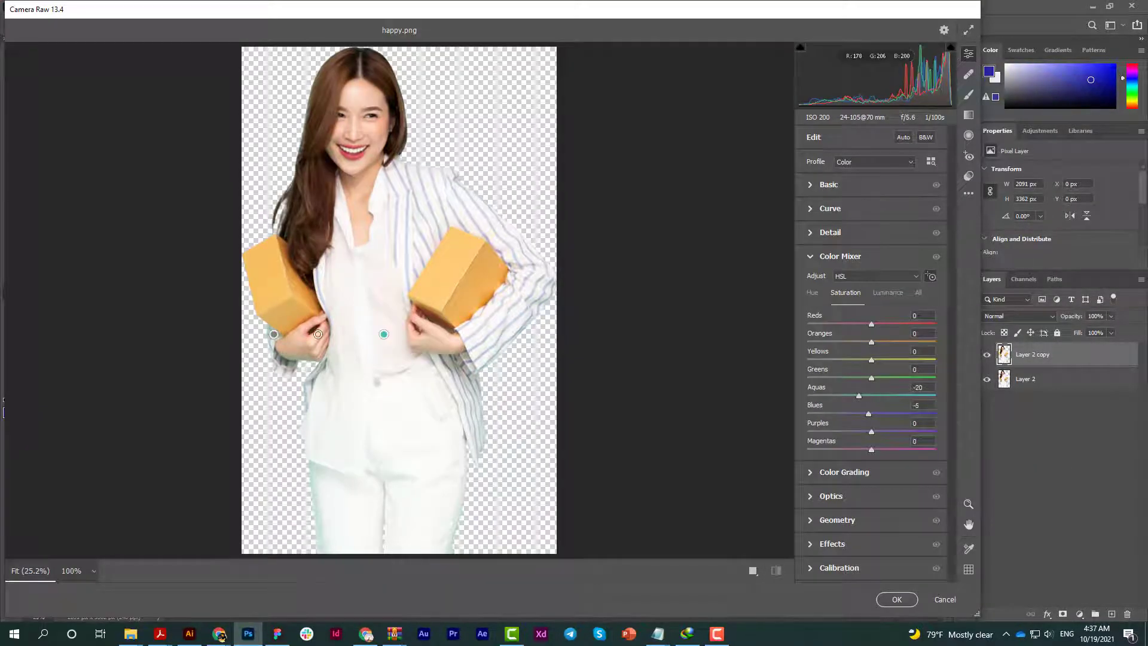
pyautogui.click(848, 209)
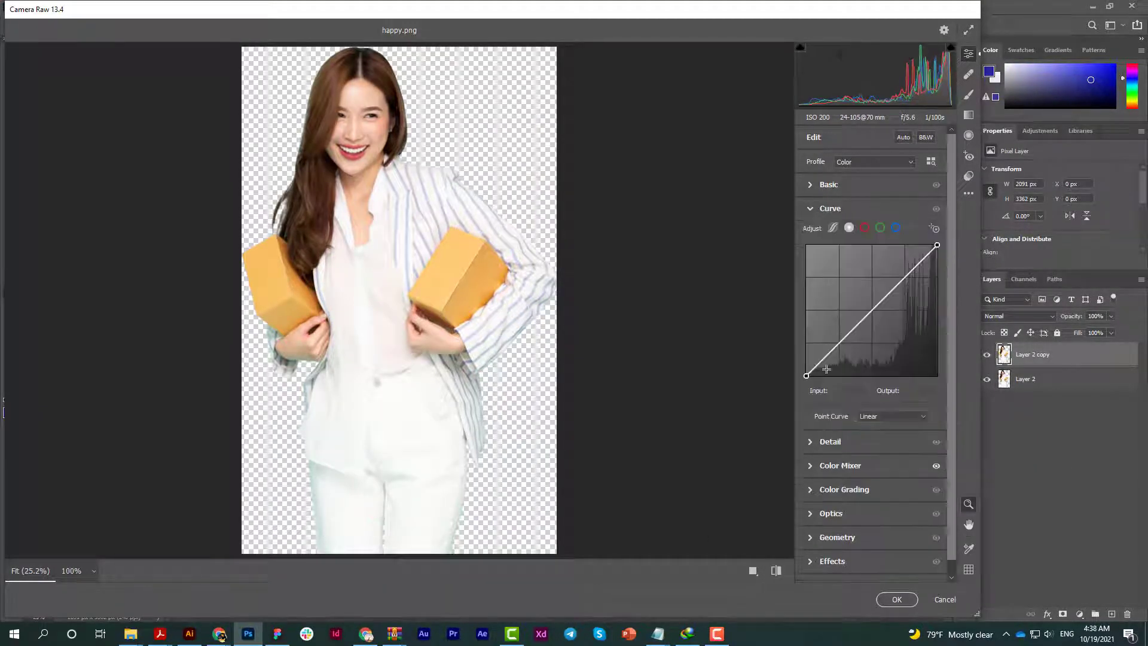
pyautogui.click(829, 184)
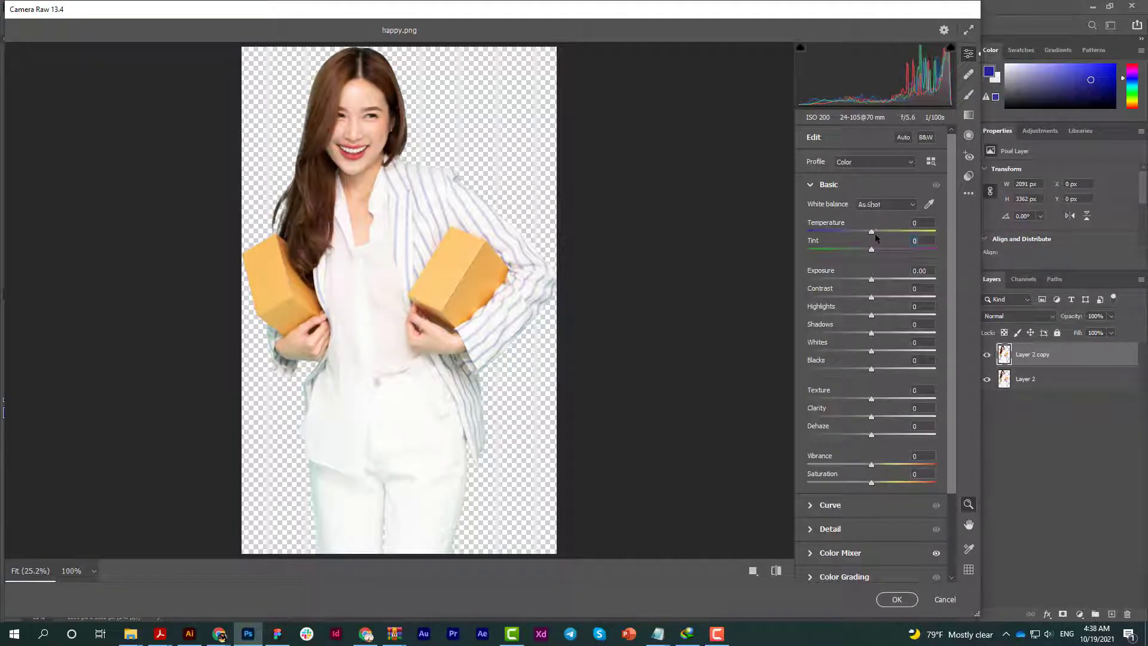
pyautogui.click(896, 599)
pyautogui.keyDown('alt'); pyautogui.click(1063, 614); pyautogui.keyUp('alt')
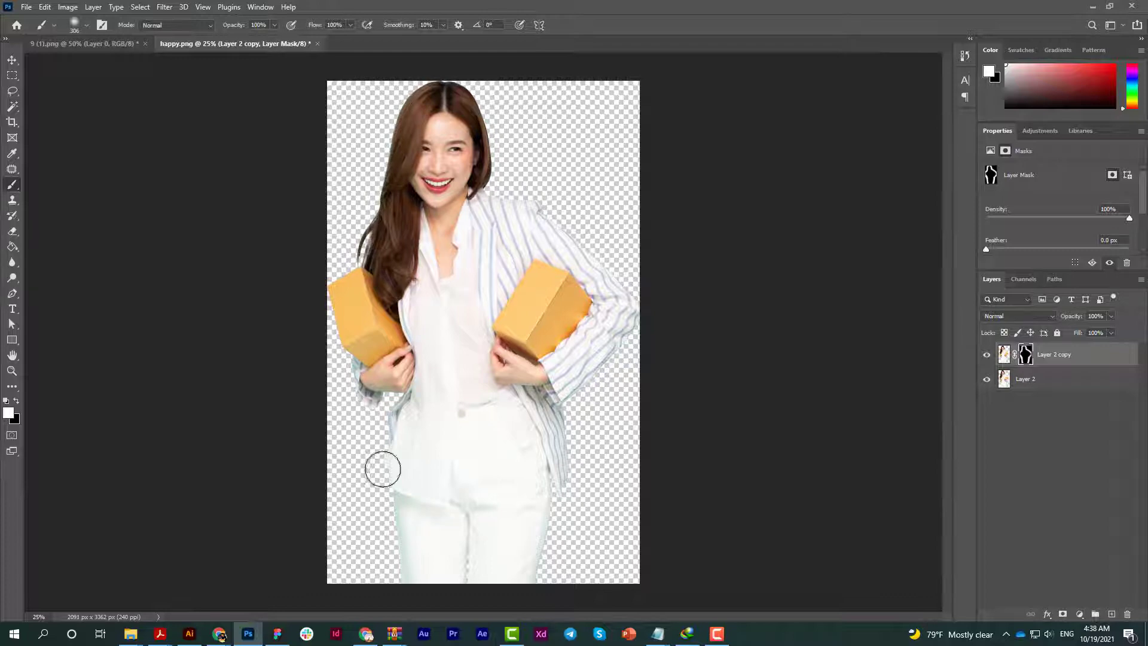
# - Merge the two woman layers into one, save happy.png as a PNG, and close its tab
pyautogui.rightClick(1004, 406)
pyautogui.click(956, 476)
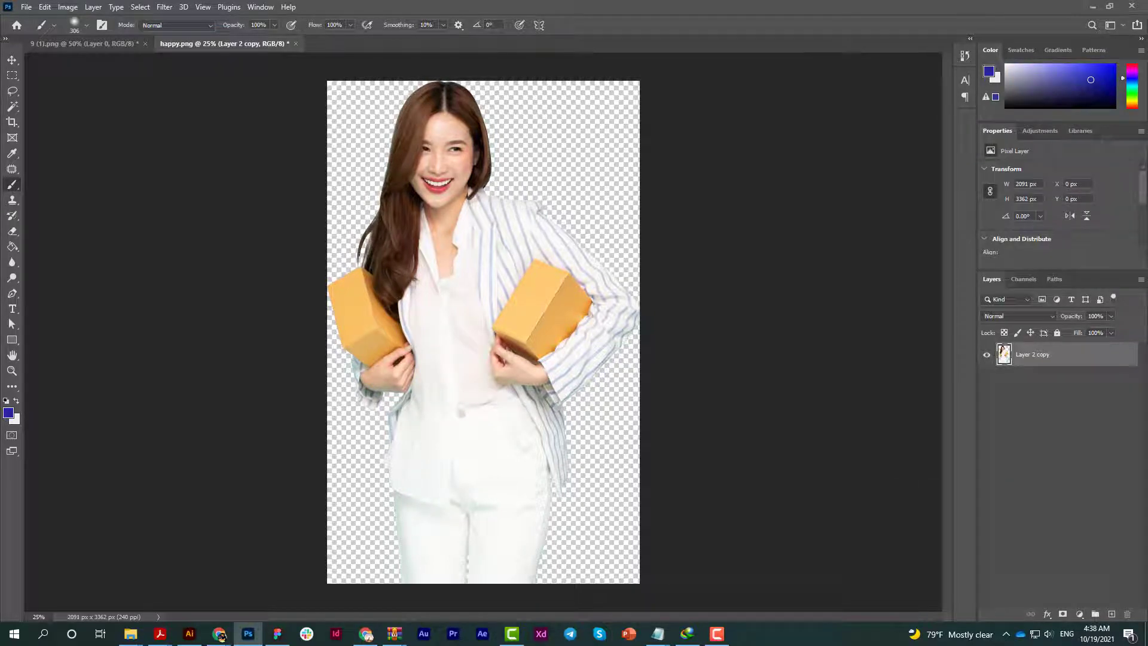
pyautogui.hotkey('ctrl', 's')
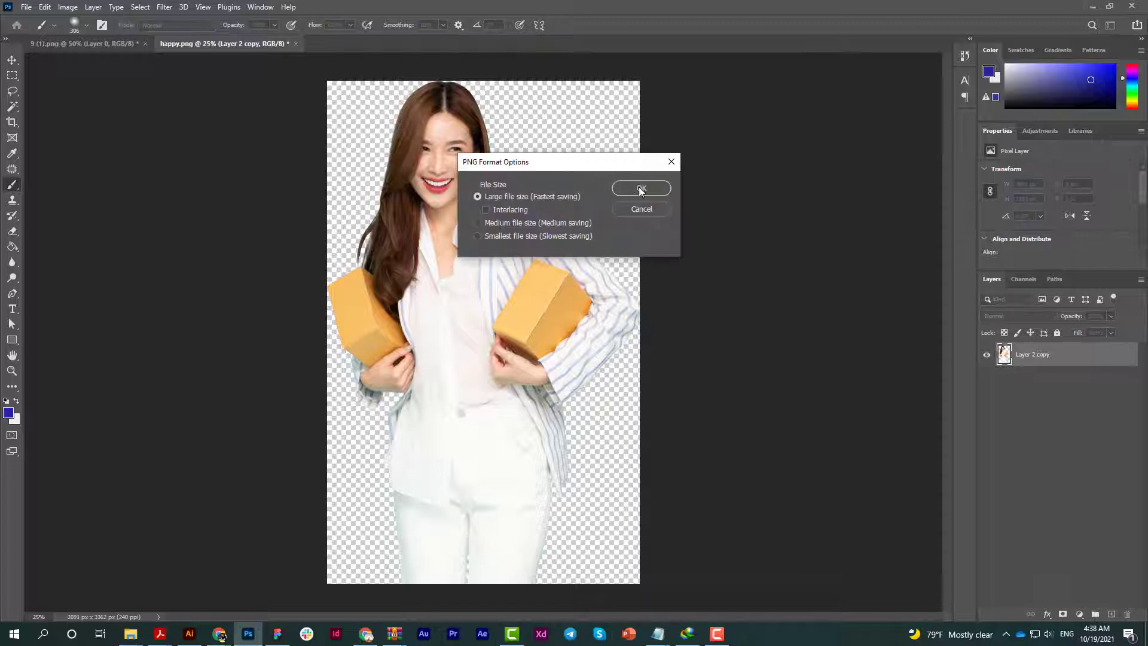
pyautogui.click(640, 188)
pyautogui.click(297, 44)
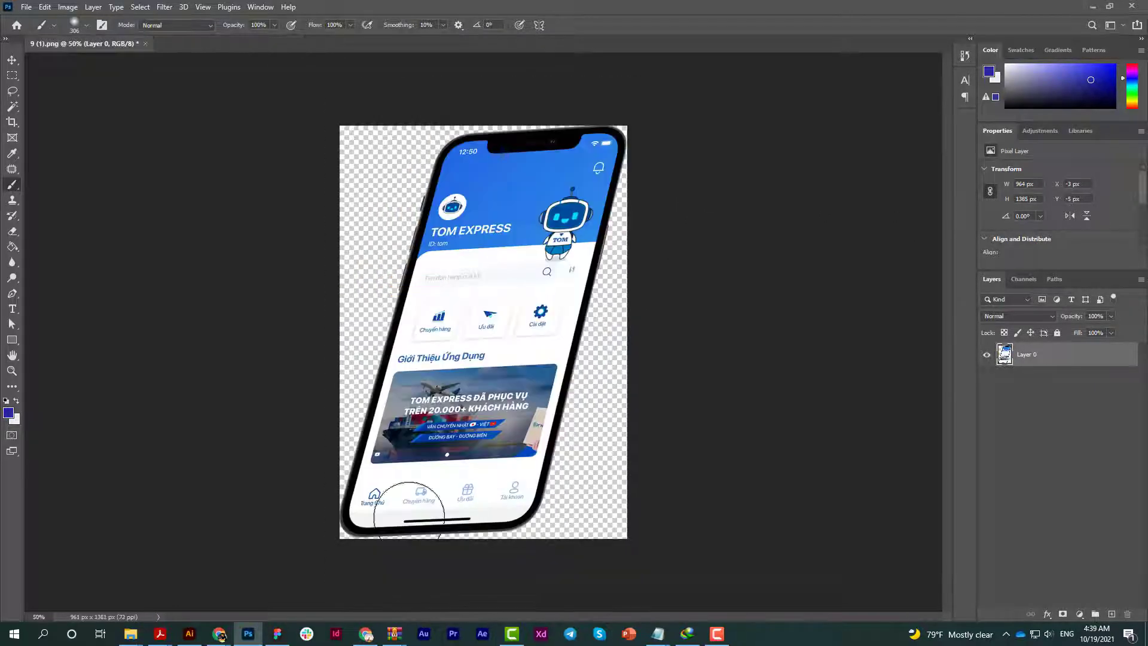
pyautogui.click(277, 634)
# - Paste the cut-out woman, resize her and place her inside the yellow post
pyautogui.hotkey('ctrl', 'v')
pyautogui.moveTo(848, 265); pyautogui.dragTo(813, 404)
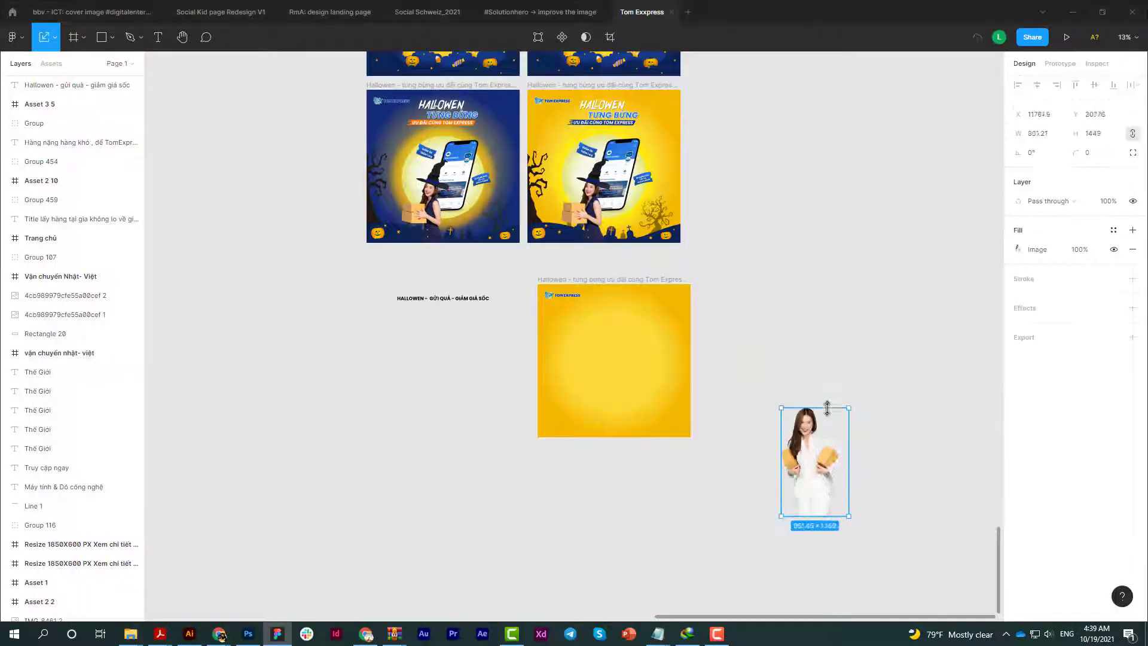
pyautogui.moveTo(813, 464); pyautogui.dragTo(638, 383)
pyautogui.hotkey('shift', '2')
pyautogui.press('Escape')
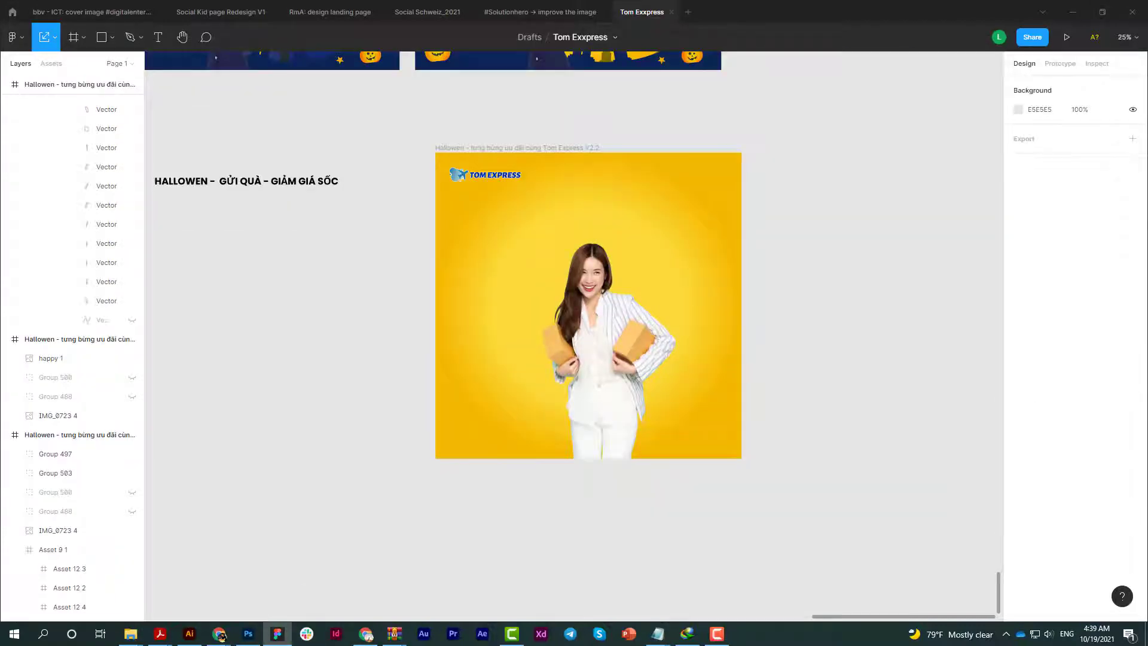
# - Paste the witch hat, scale it to about 548 by 470 and set it on her head
pyautogui.hotkey('ctrl', 'v')
pyautogui.moveTo(628, 335); pyautogui.dragTo(602, 246)
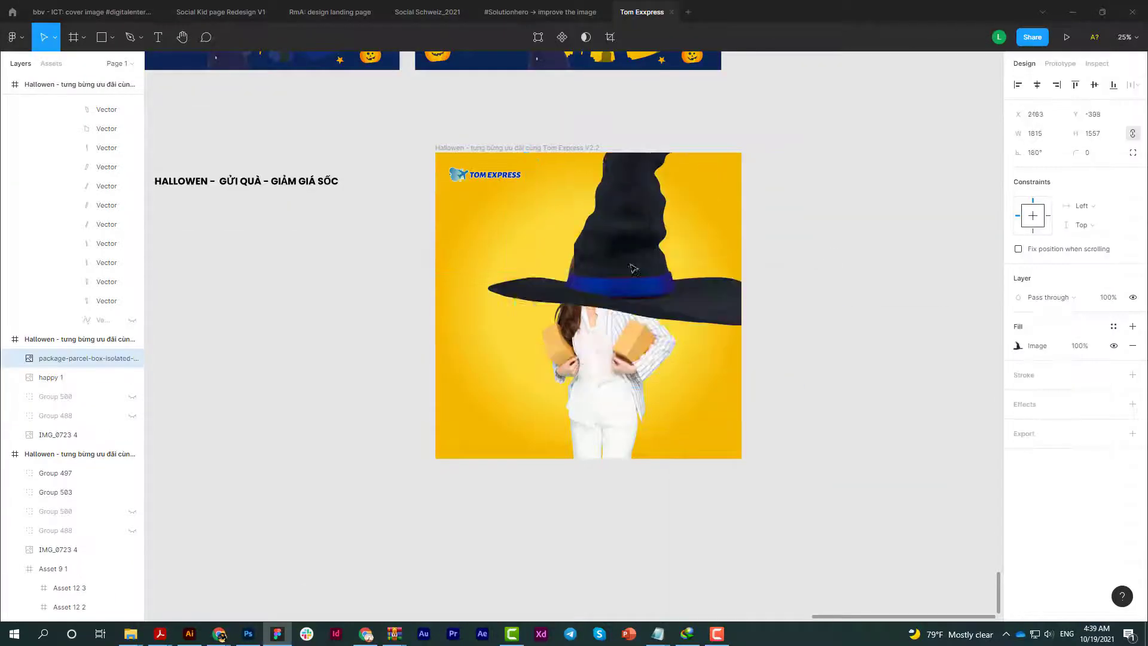
pyautogui.scroll(2, 709, 181)
pyautogui.press('k')
pyautogui.moveTo(709, 170); pyautogui.dragTo(623, 304)
pyautogui.hotkey('shift', '0')
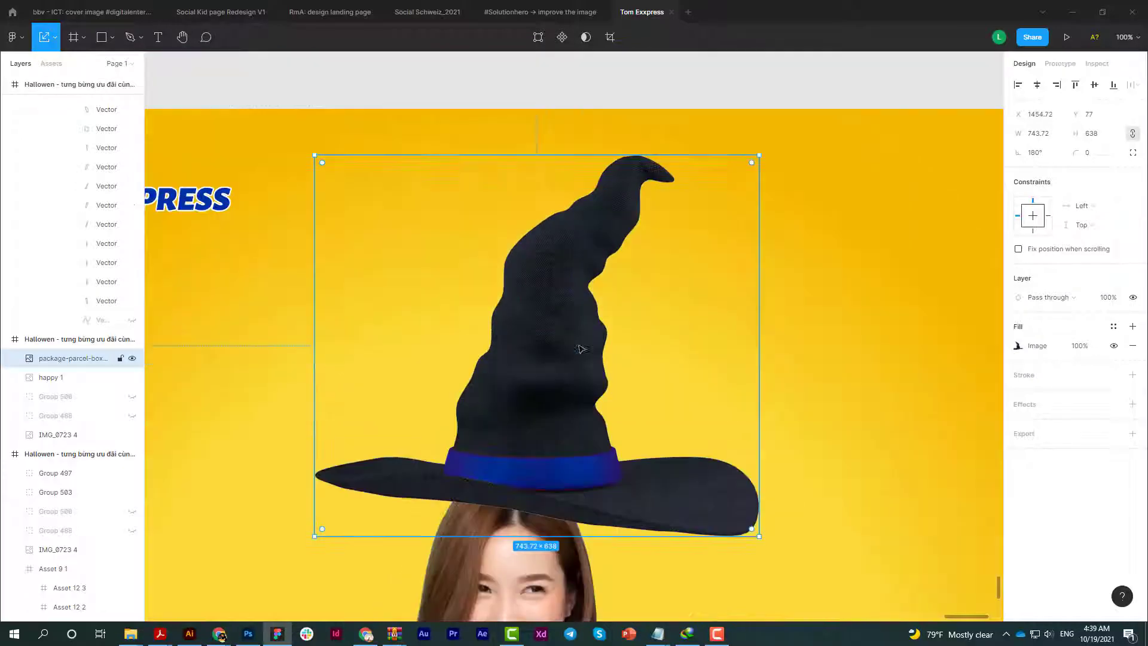
pyautogui.moveTo(665, 174); pyautogui.dragTo(638, 274)
pyautogui.moveTo(599, 396); pyautogui.dragTo(581, 377)
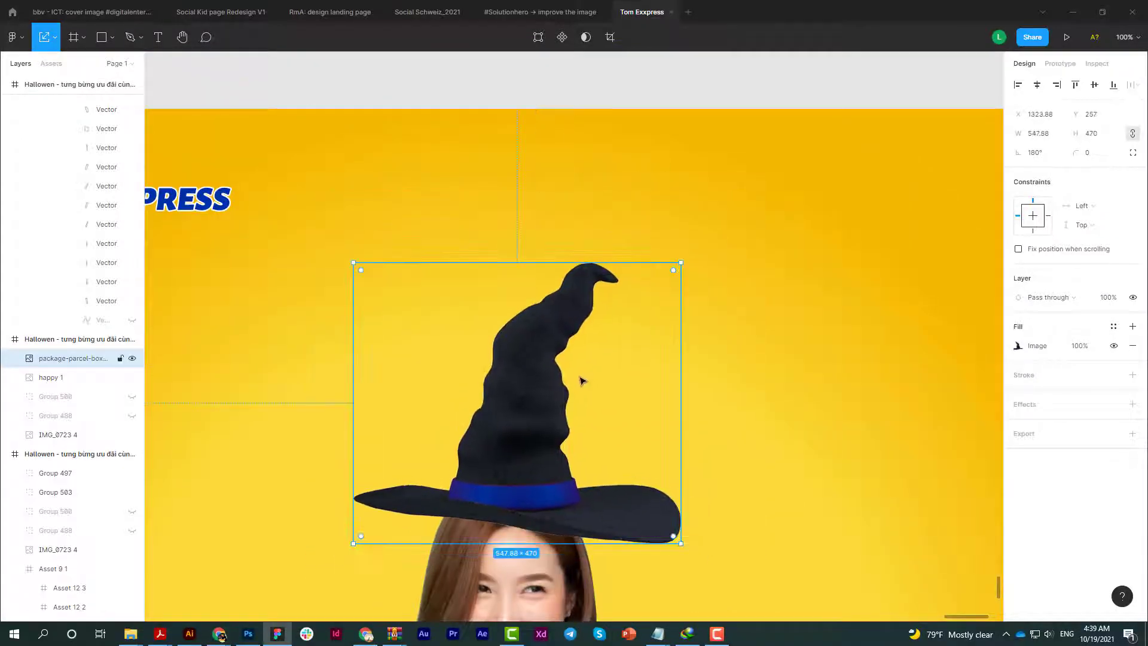
pyautogui.press('-')
# - Draw an ellipse on the hat's brim filled with brown 965E47
pyautogui.click(112, 37)
pyautogui.click(90, 118)
pyautogui.moveTo(516, 221)
pyautogui.mouseDown()
pyautogui.moveTo(570, 233)
pyautogui.moveTo(555, 232)
pyautogui.mouseUp()
pyautogui.click(1018, 346)
pyautogui.click(938, 385)
# - Give the ellipse a 16 layer blur and Multiply blend, placed below the hat
pyautogui.click(1132, 405)
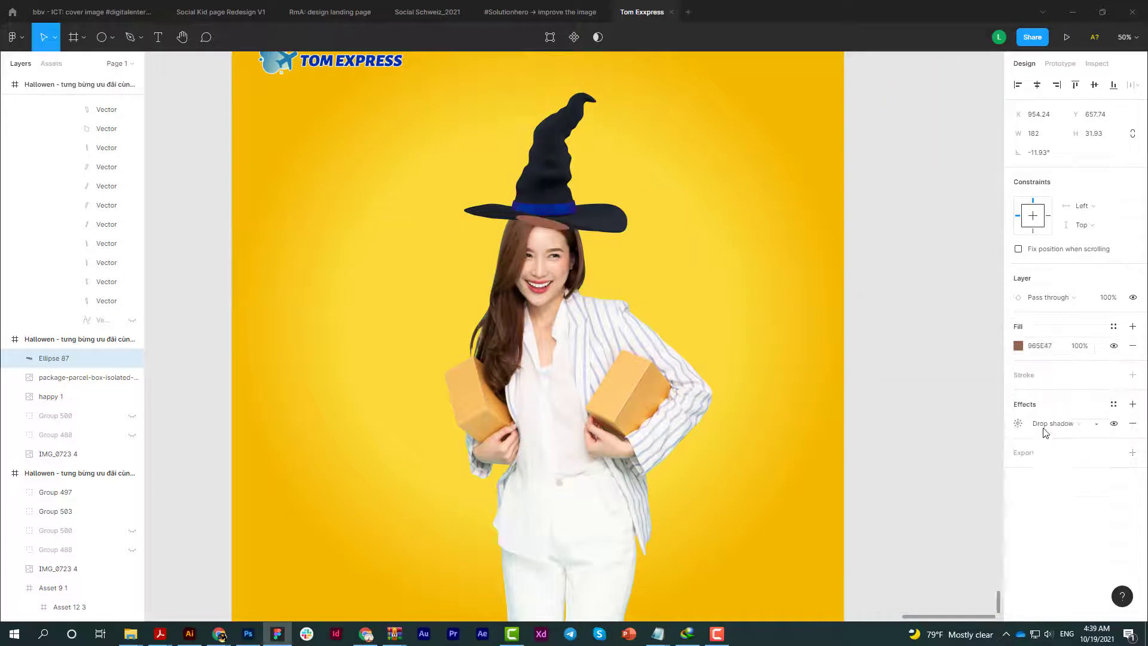
pyautogui.click(1018, 424)
pyautogui.write('16')
pyautogui.click(1046, 297)
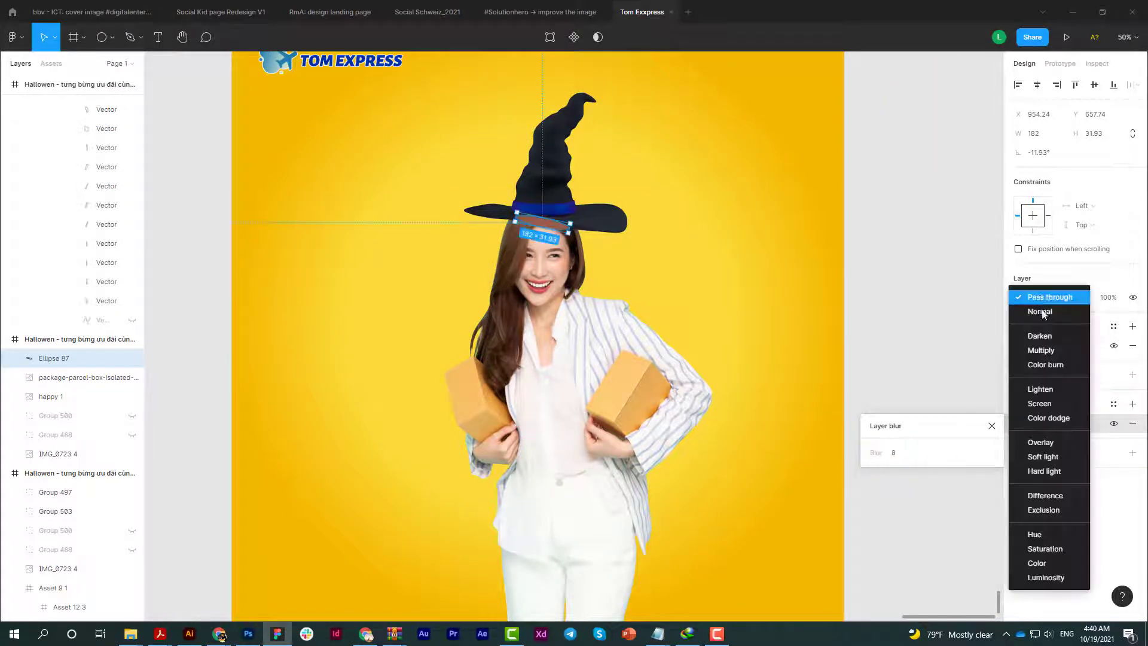
pyautogui.click(1038, 348)
pyautogui.hotkey('ctrl', '[')
pyautogui.keyDown('shift'); pyautogui.click(598, 418); pyautogui.keyUp('shift')
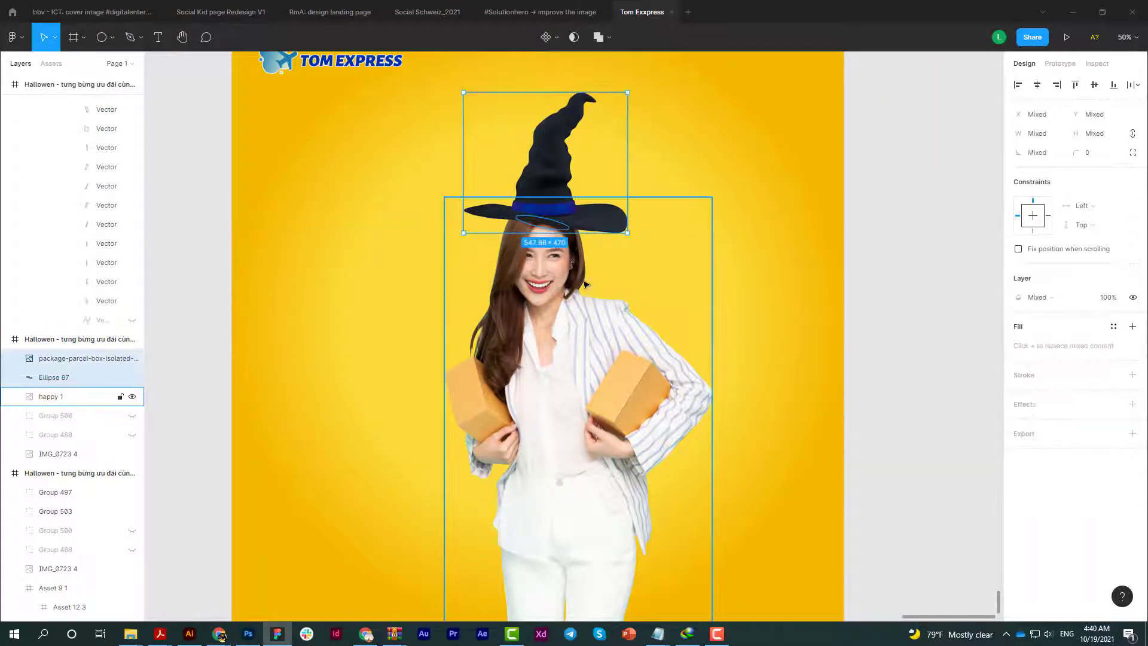
# - Group the hat with its shadow, then group that with the woman
pyautogui.hotkey('ctrl', 'g')
pyautogui.click(871, 347)
pyautogui.keyDown('ctrl'); pyautogui.scroll(-2, 568, 338); pyautogui.keyUp('ctrl')
pyautogui.click(562, 338)
pyautogui.hotkey('ctrl', 'g')
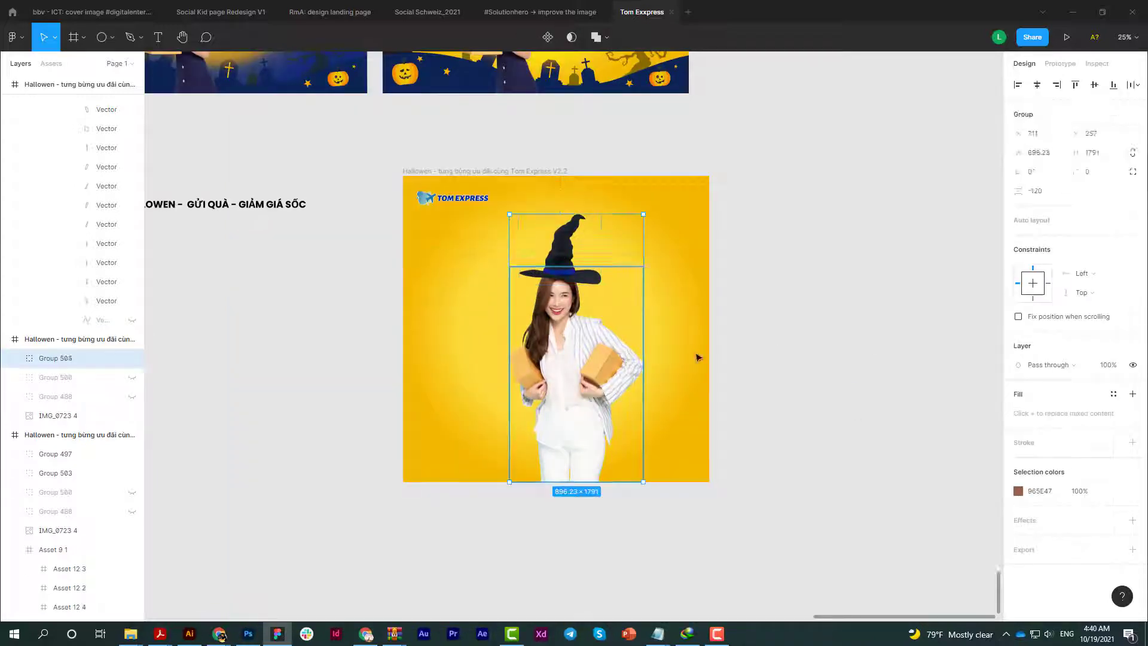
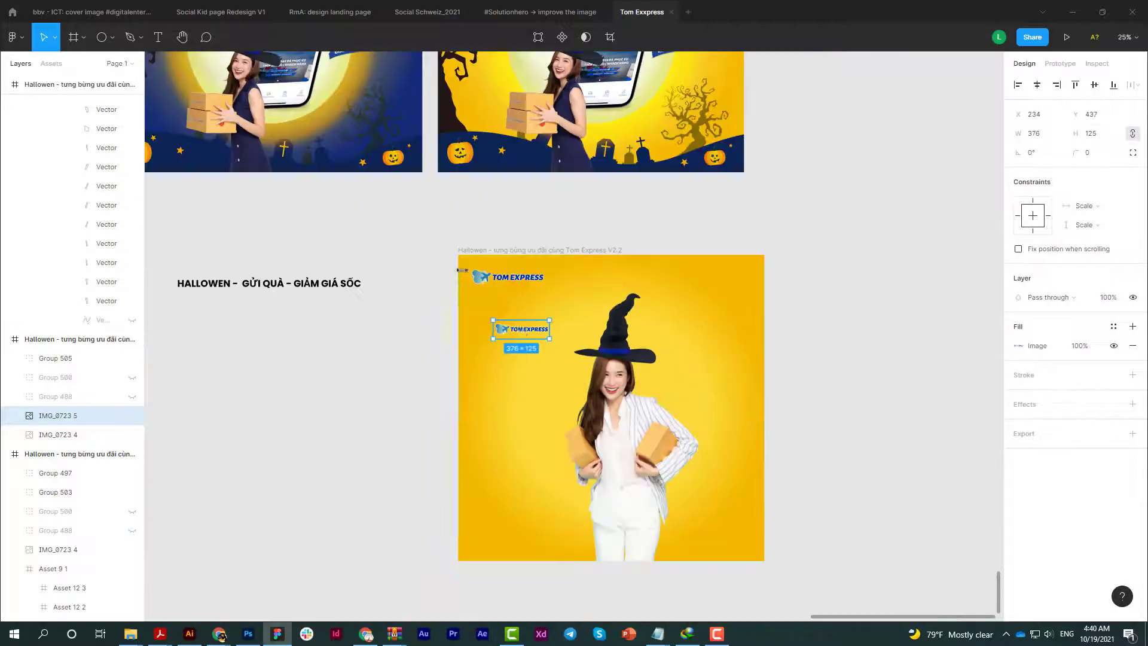
# - Place rotated, resized TOM EXPRESS logos on both boxes the woman holds
pyautogui.moveTo(504, 325); pyautogui.dragTo(576, 461)
pyautogui.keyDown('ctrl'); pyautogui.scroll(3, 576, 461); pyautogui.keyUp('ctrl')
pyautogui.moveTo(615, 310); pyautogui.dragTo(523, 473)
pyautogui.moveTo(607, 583); pyautogui.dragTo(571, 510)
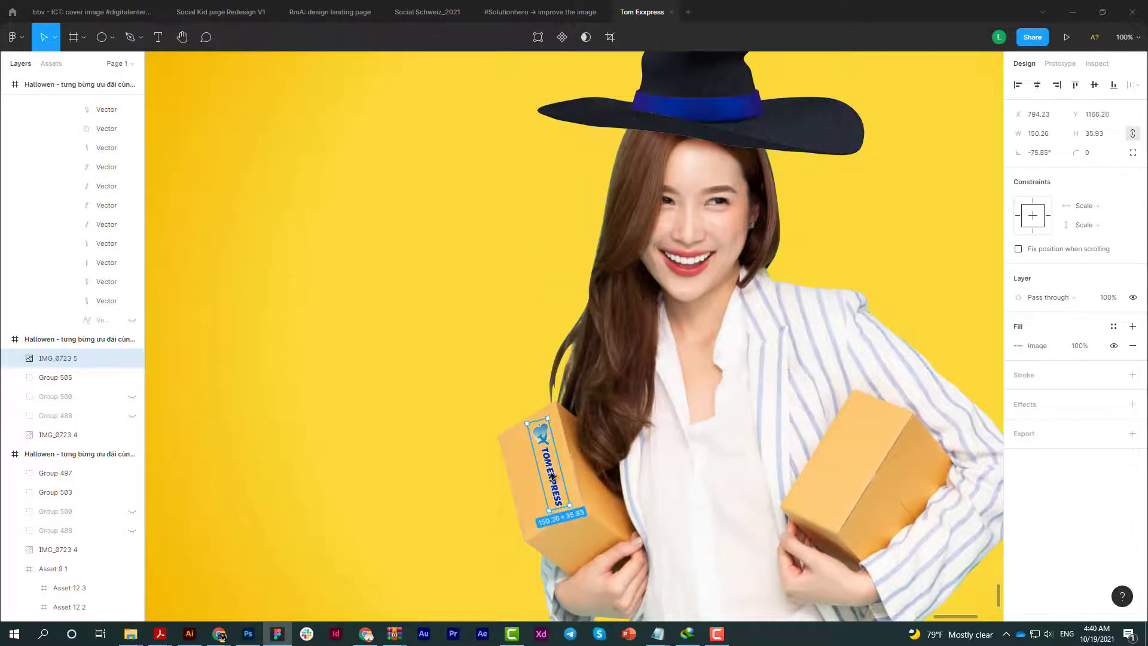
pyautogui.moveTo(547, 466); pyautogui.dragTo(847, 459)
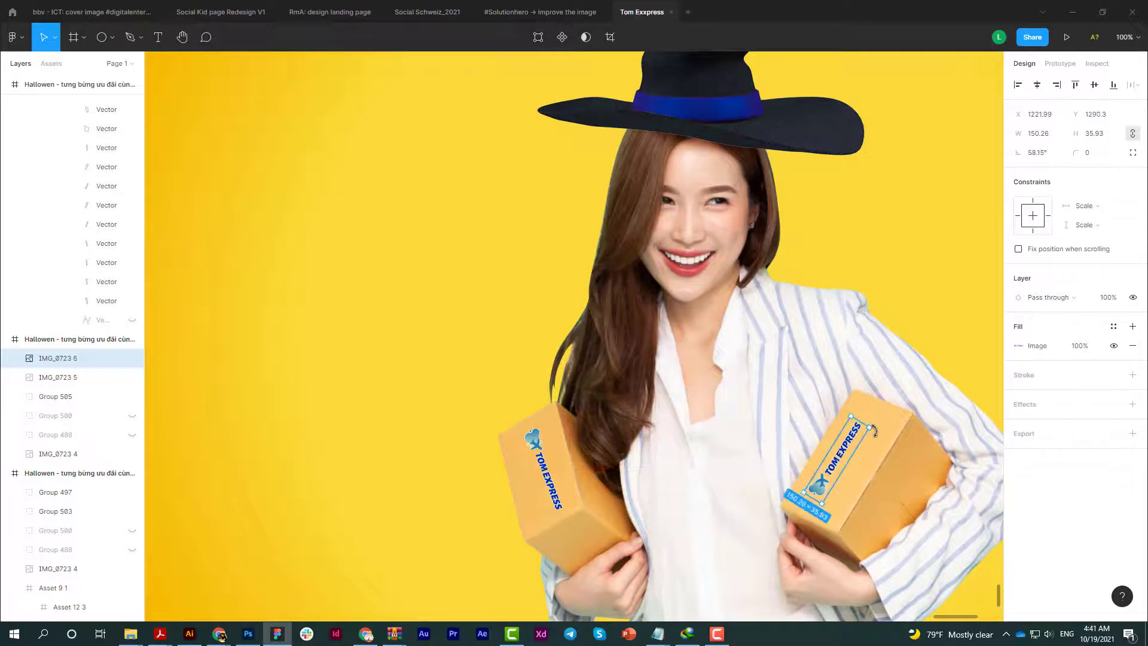
pyautogui.press('5')
pyautogui.hotkey('shift', '1')
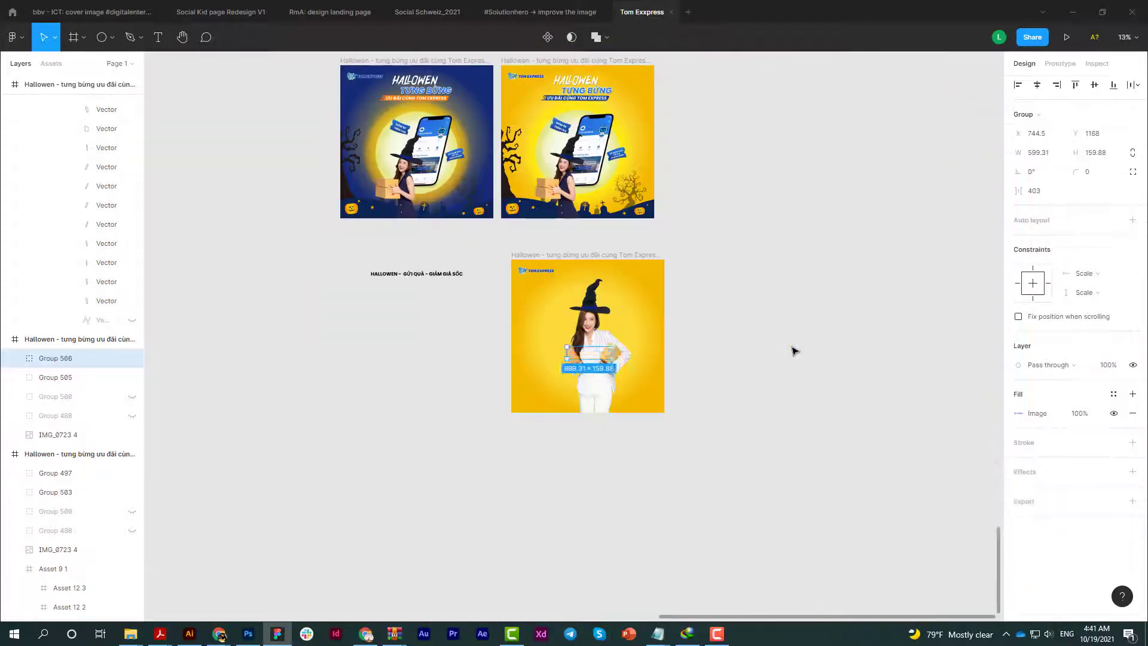
pyautogui.click(794, 351)
# - Group the woman with her box logos and scale her down inside the yellow post
pyautogui.scroll(5, 643, 330)
pyautogui.click(606, 217)
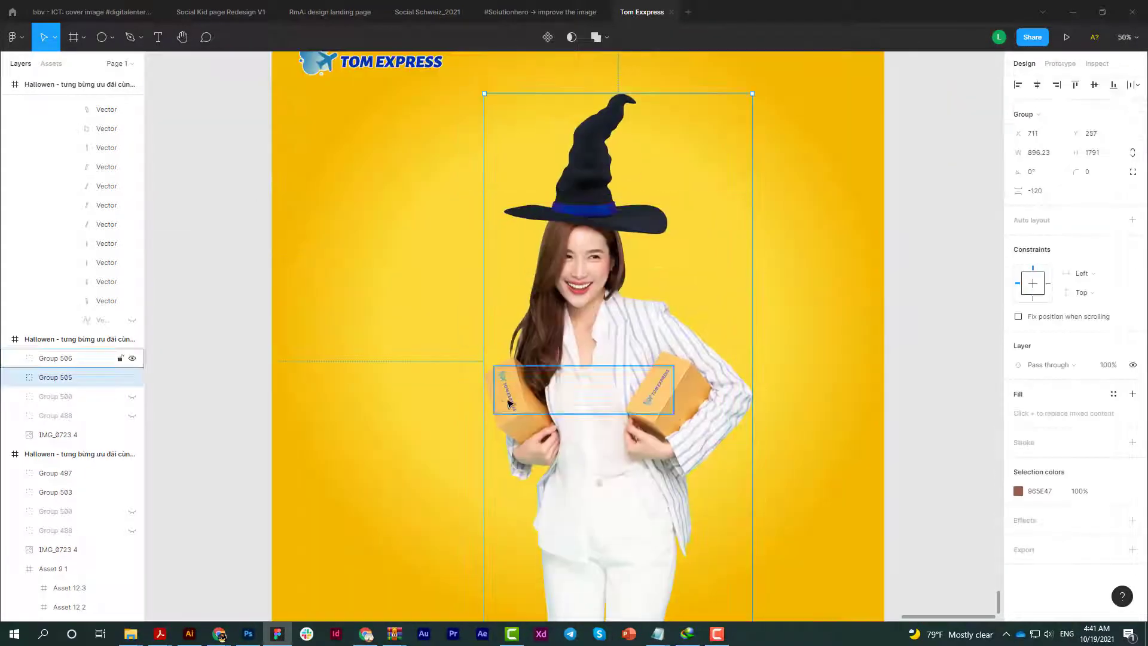
pyautogui.keyDown('shift'); pyautogui.click(55, 358); pyautogui.keyUp('shift')
pyautogui.hotkey('ctrl', 'g')
pyautogui.press('k')
pyautogui.moveTo(752, 94); pyautogui.dragTo(685, 250)
pyautogui.press('-')
# - Change the heading's second line from 'tưng bừng' to 'GỬI QUÀ'
pyautogui.scroll(2, 629, 293)
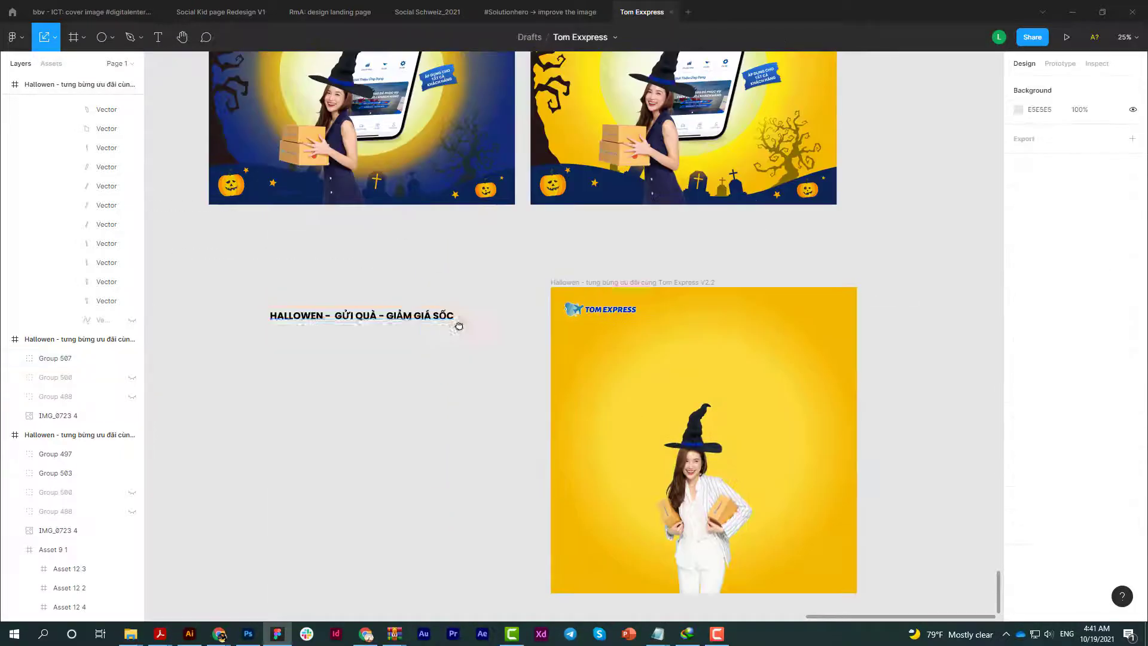
pyautogui.scroll(4, 608, 531)
pyautogui.click(448, 536)
pyautogui.scroll(-5, 608, 532)
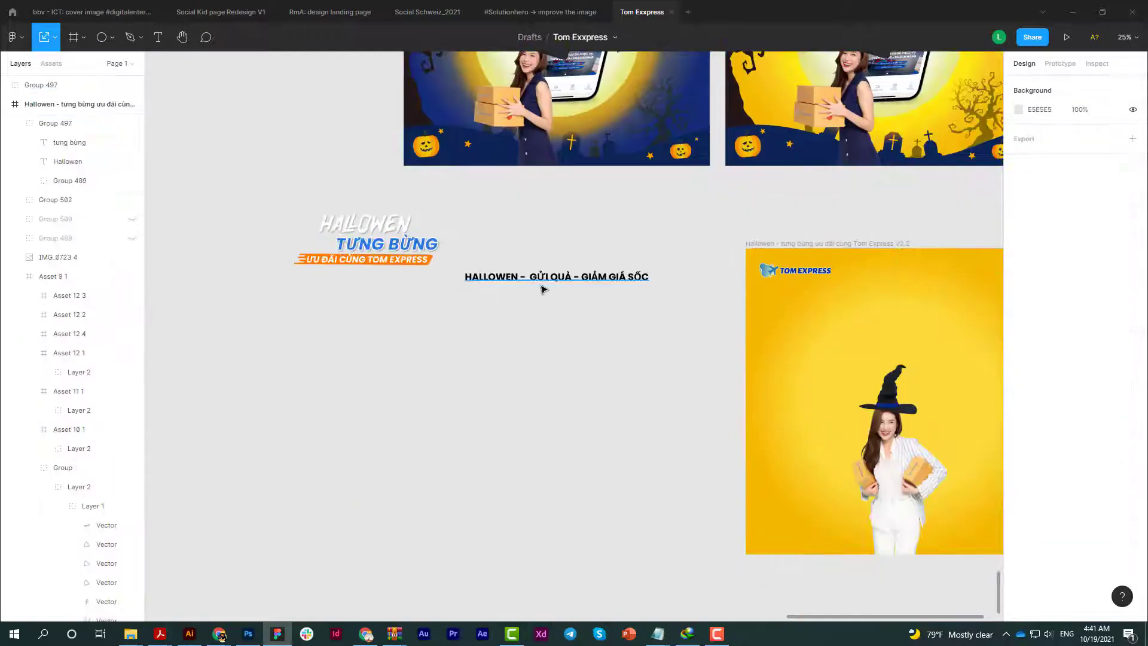
pyautogui.doubleClick(411, 244)
pyautogui.write('g')
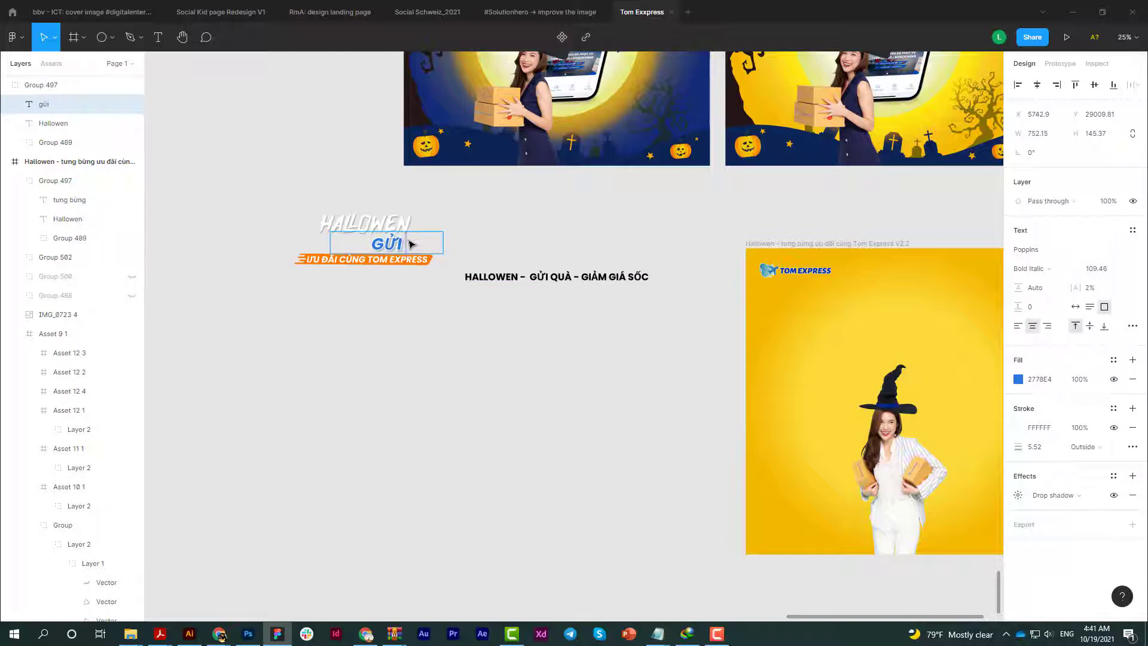
pyautogui.click(487, 319)
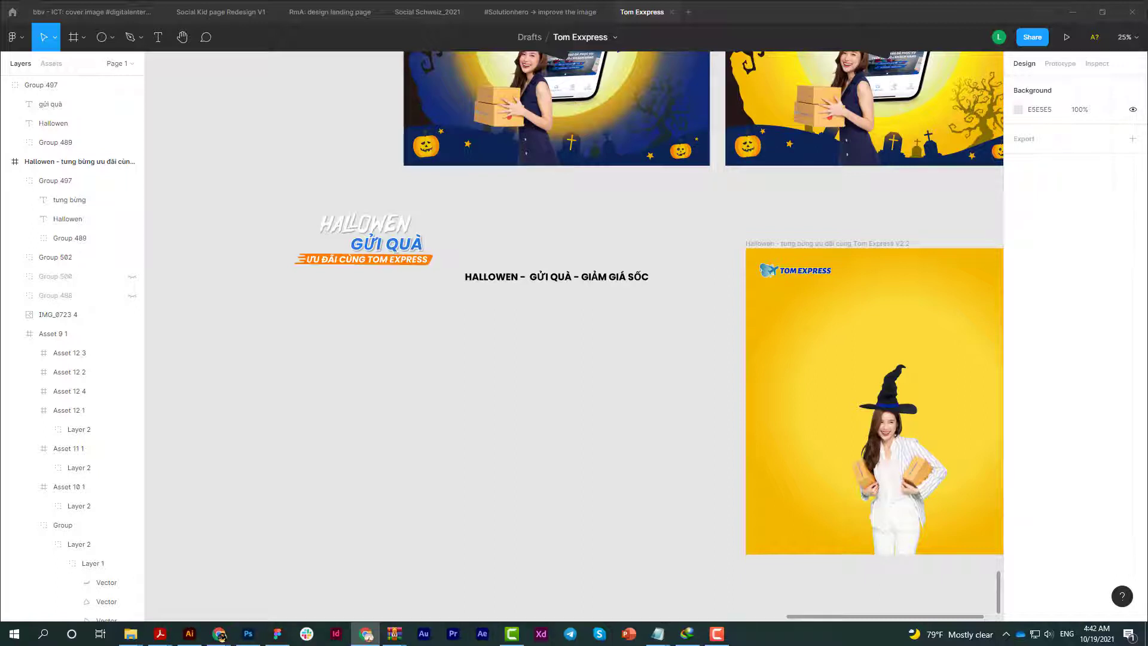
# - Paste the gift-box icon beside the heading, scale it to heading size and ungroup it
pyautogui.hotkey('ctrl', 'v')
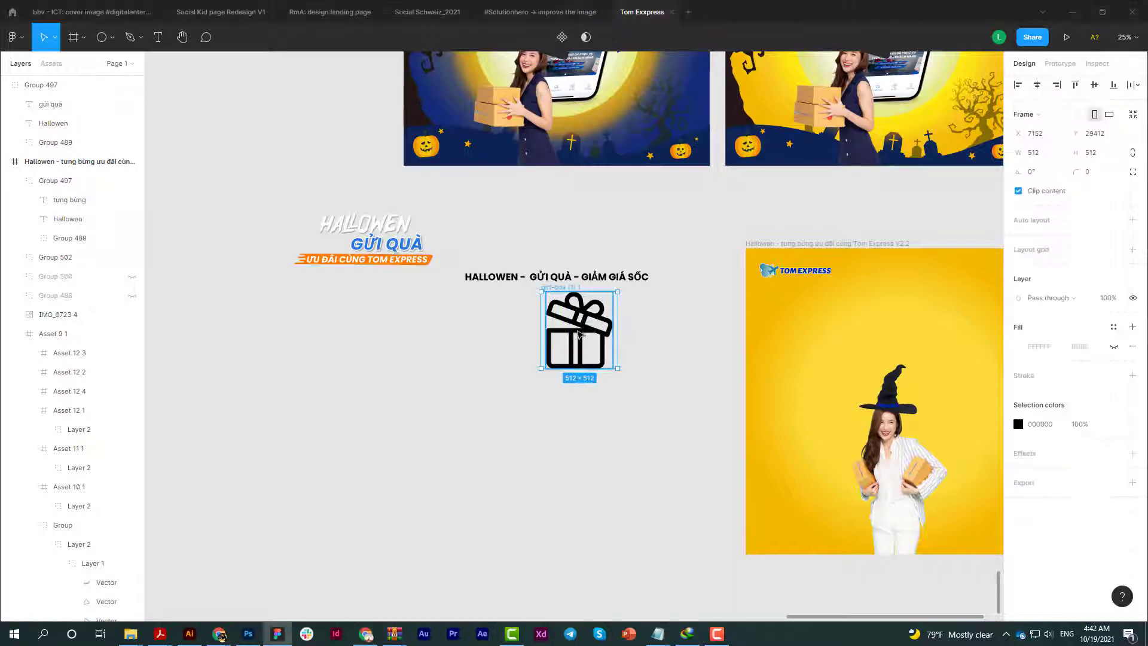
pyautogui.moveTo(579, 328); pyautogui.dragTo(477, 216)
pyautogui.press('k')
pyautogui.moveTo(511, 179)
pyautogui.mouseDown()
pyautogui.moveTo(459, 224)
pyautogui.moveTo(798, 218)
pyautogui.moveTo(559, 243)
pyautogui.mouseUp()
pyautogui.scroll(5, 416, 243)
pyautogui.rightClick(800, 199)
pyautogui.click(813, 372)
pyautogui.doubleClick(818, 200)
pyautogui.press('Escape')
# - Set the gift-box icon's fill to orange
pyautogui.hscroll(-5, 559, 243)
pyautogui.click(1018, 249)
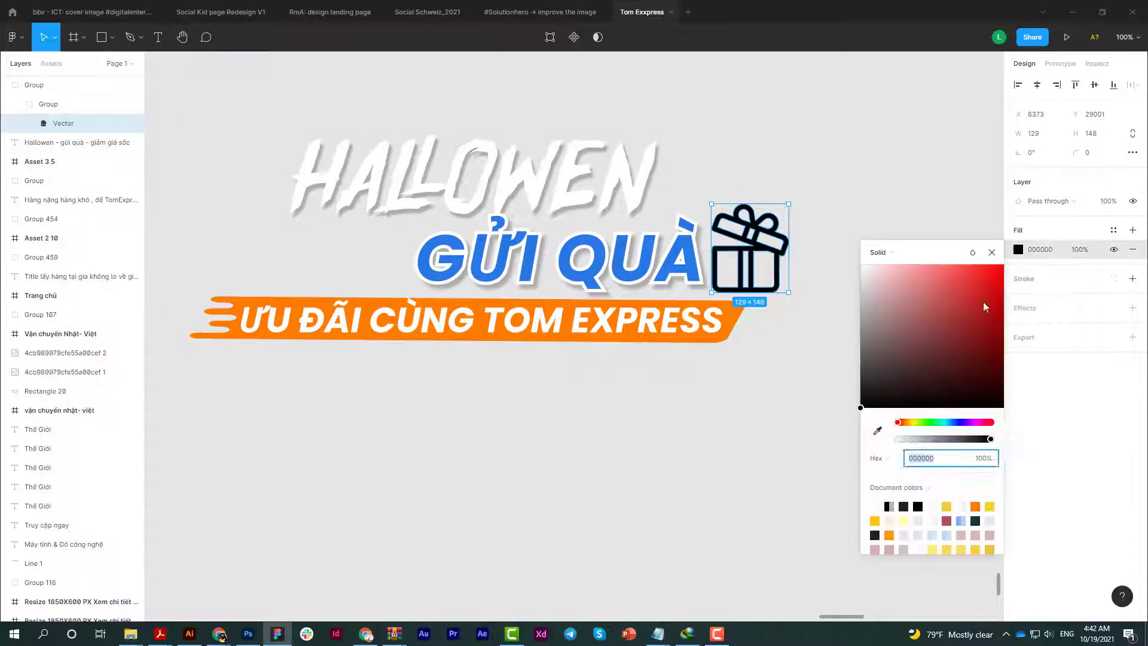
pyautogui.press('-')
pyautogui.click(975, 506)
pyautogui.press('Escape')
pyautogui.press('Escape')
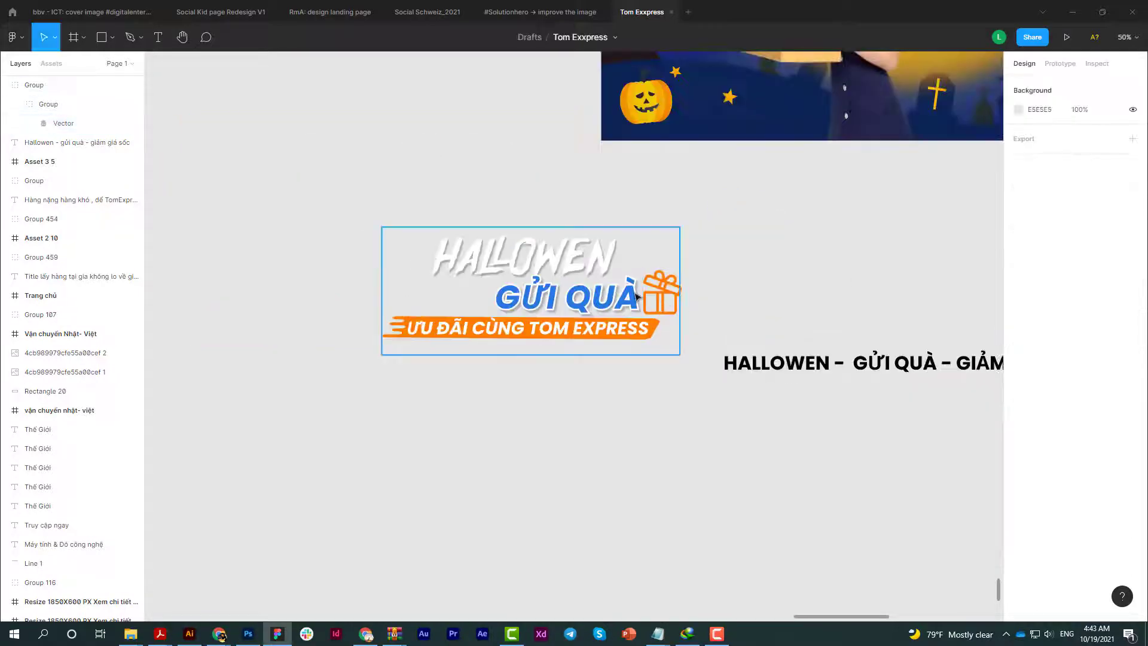
pyautogui.click(637, 297)
# - Move the HALLOWEN GỬI QUÀ heading group into the yellow post
pyautogui.scroll(-2, 630, 399)
pyautogui.moveTo(630, 399)
pyautogui.mouseDown()
pyautogui.moveTo(458, 530)
pyautogui.moveTo(378, 458)
pyautogui.mouseUp()
pyautogui.moveTo(330, 364)
pyautogui.mouseDown()
pyautogui.moveTo(876, 439)
pyautogui.moveTo(737, 385)
pyautogui.mouseUp()
pyautogui.hscroll(2, 743, 391)
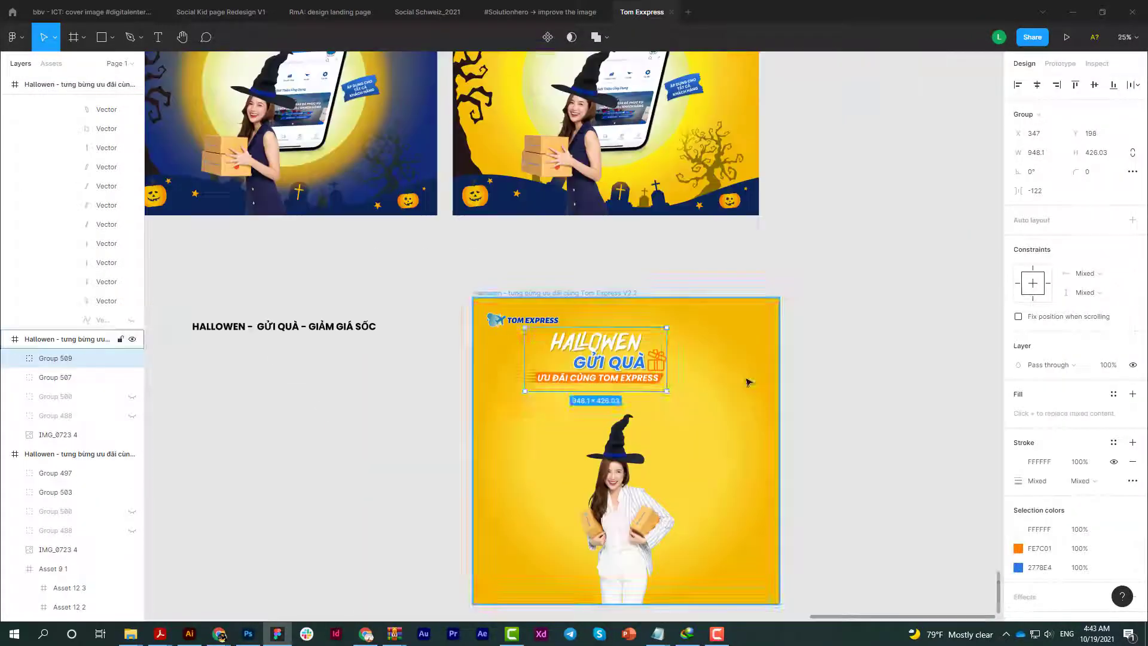
pyautogui.click(840, 375)
# - Retype the orange banner's text to 'GIẢM GIÁ SỐC'
pyautogui.doubleClick(634, 393)
pyautogui.scroll(3, 636, 395)
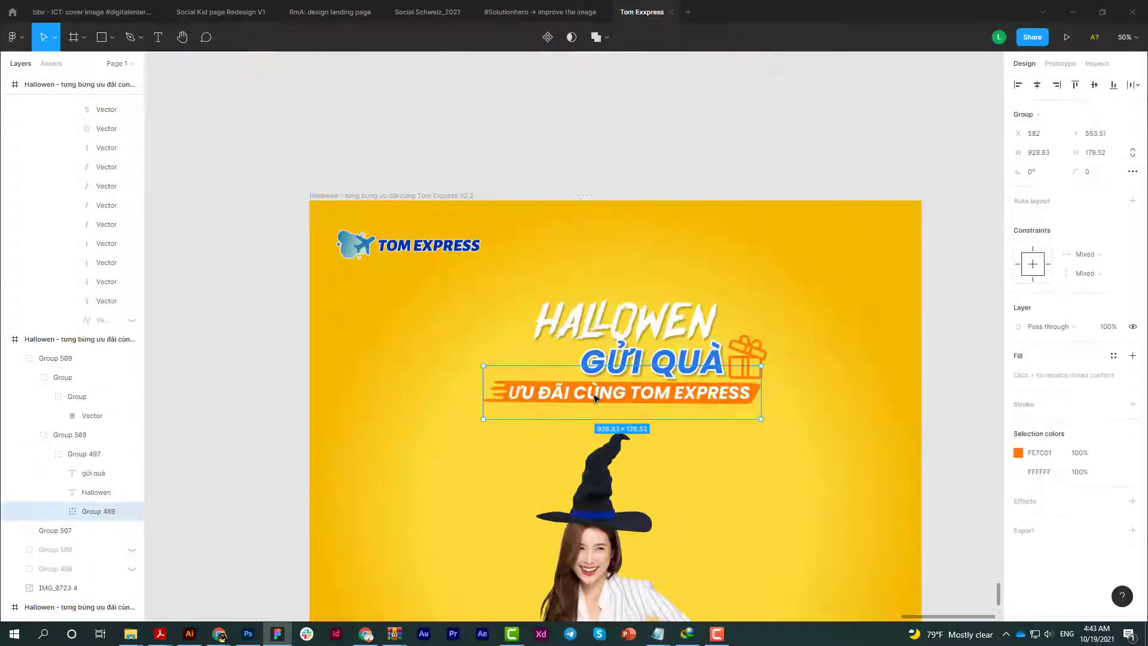
pyautogui.doubleClick(596, 399)
pyautogui.write('giả')
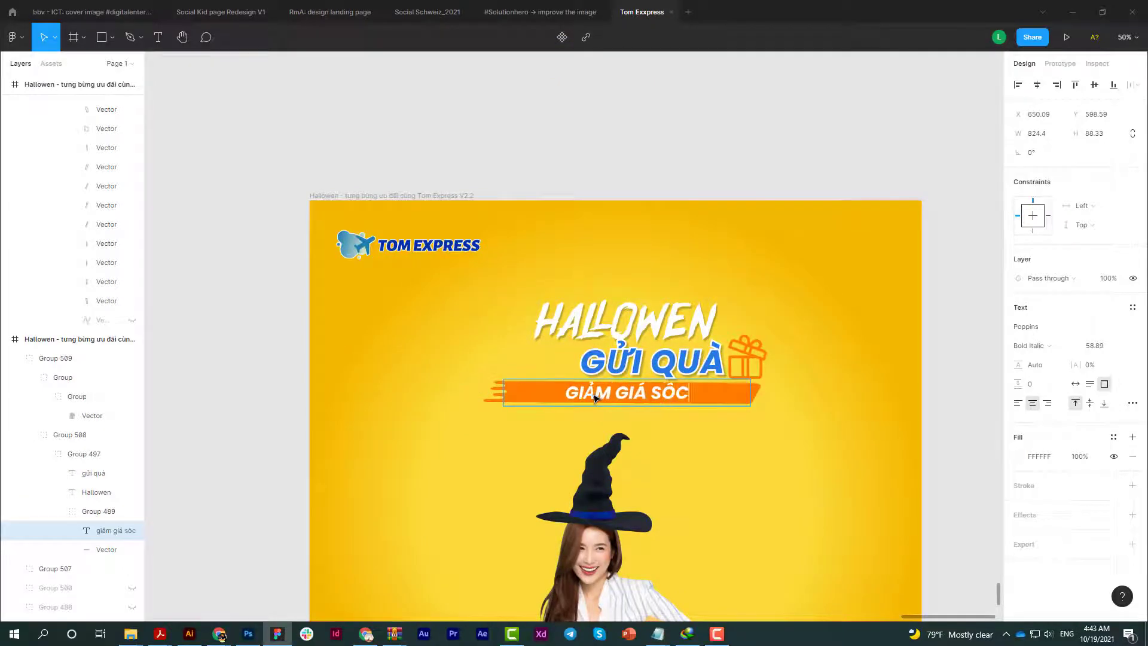
pyautogui.write('Lato')
pyautogui.press('Return')
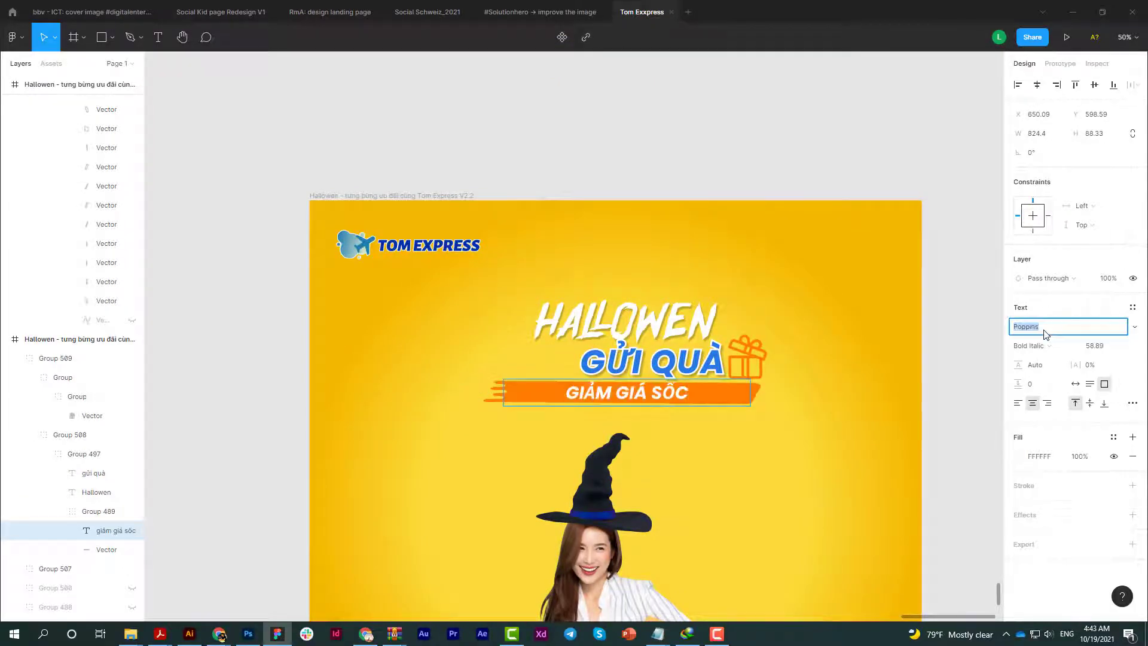
pyautogui.press('Escape')
# - Make the orange banner shape narrower beneath 'GỬI QUÀ'
pyautogui.click(943, 432)
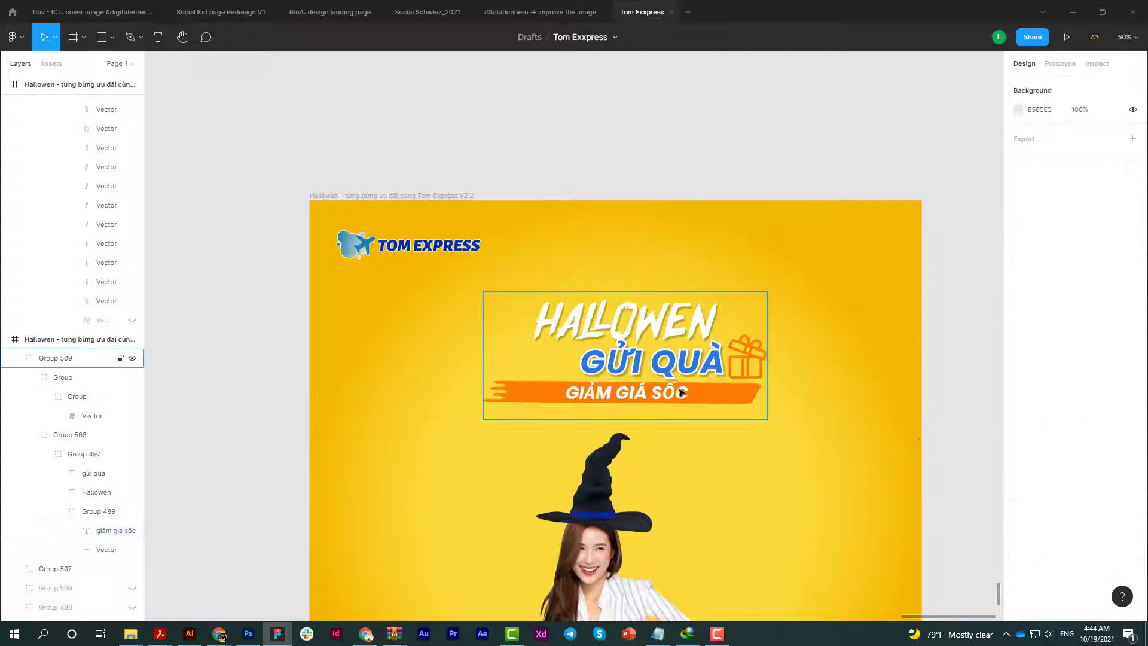
pyautogui.click(659, 392)
pyautogui.keyDown('ctrl'); pyautogui.scroll(3, 660, 393); pyautogui.keyUp('ctrl')
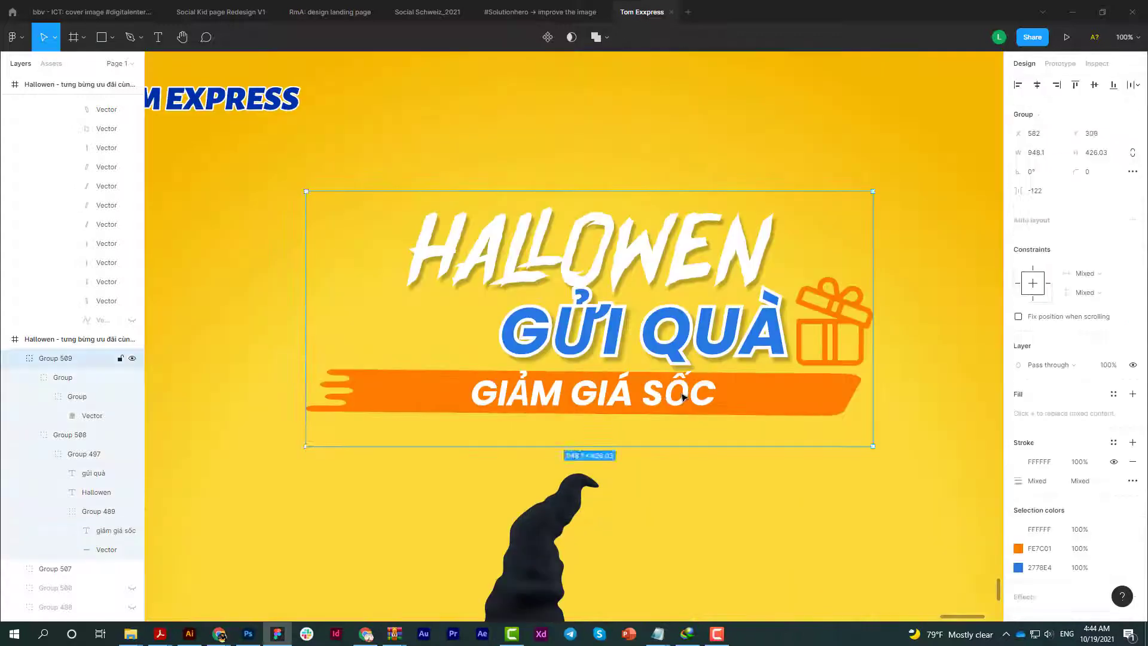
pyautogui.doubleClick(855, 402)
pyautogui.moveTo(861, 403); pyautogui.dragTo(758, 405)
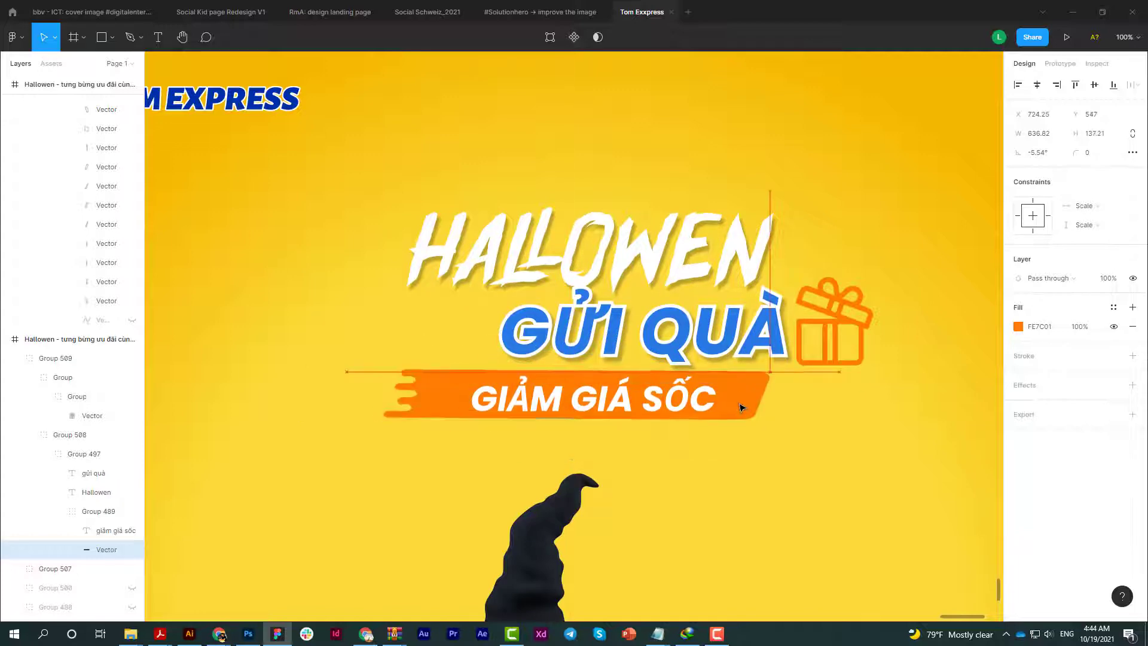
pyautogui.click(858, 430)
pyautogui.click(803, 420)
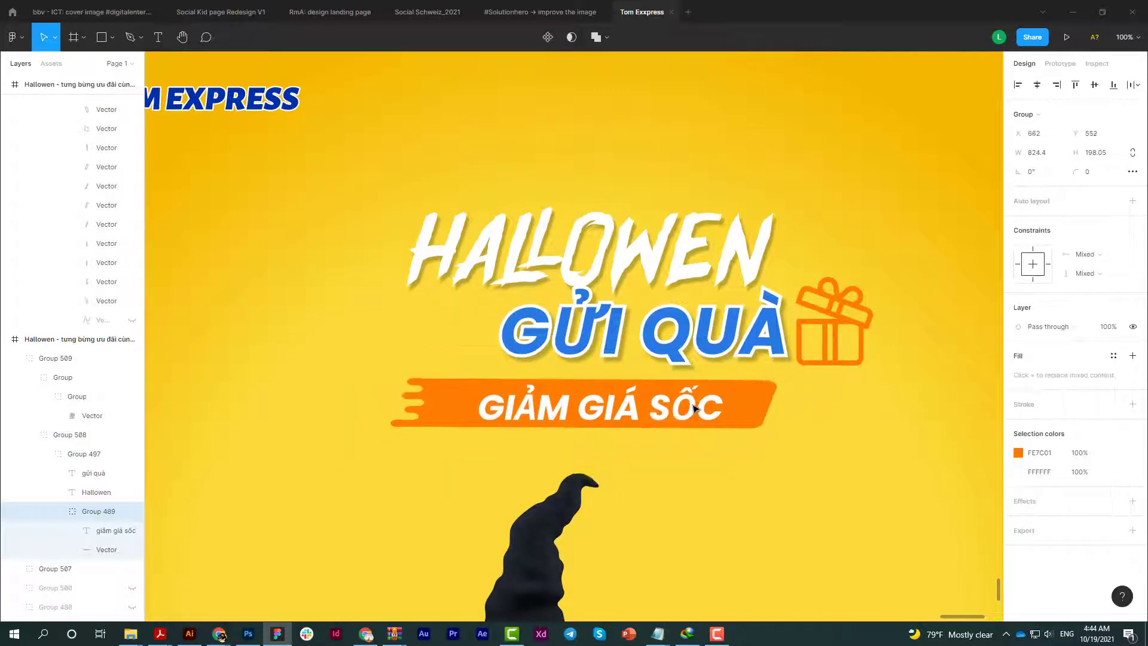
pyautogui.scroll(-3, 691, 405)
pyautogui.scroll(-3, 733, 376)
pyautogui.click(733, 377)
pyautogui.scroll(10, 550, 357)
# - Locate and select the pasted LẤY HÀNG TẠI GIA graphic beside the yellow post
pyautogui.scroll(-10, 550, 356)
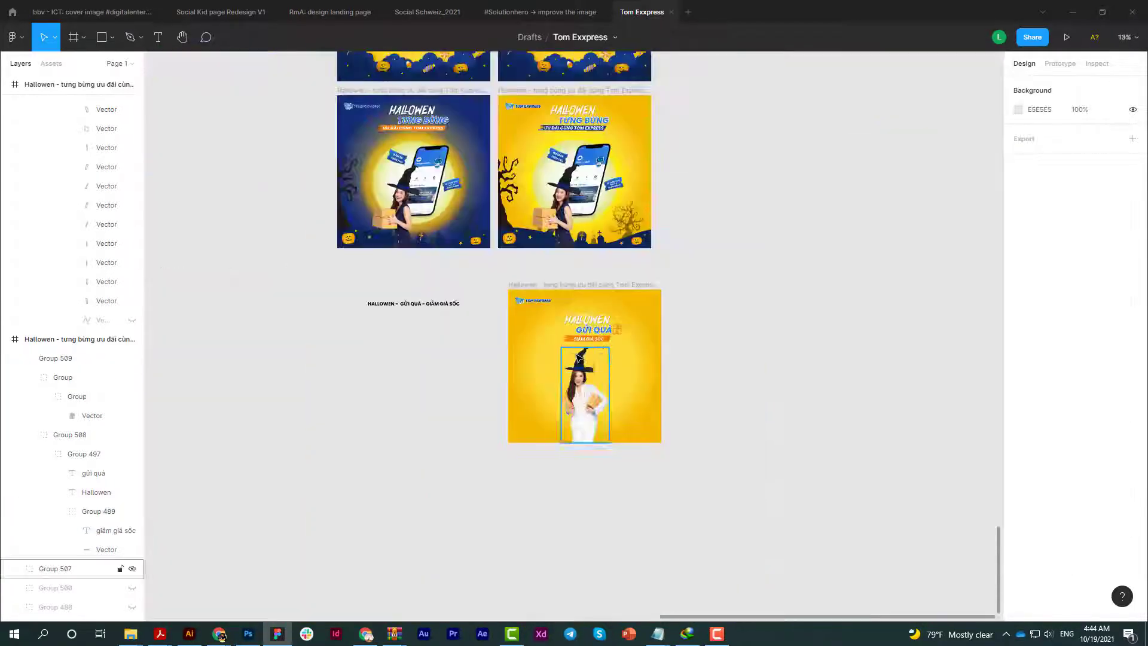
pyautogui.scroll(-3, 597, 388)
pyautogui.scroll(-3, 656, 468)
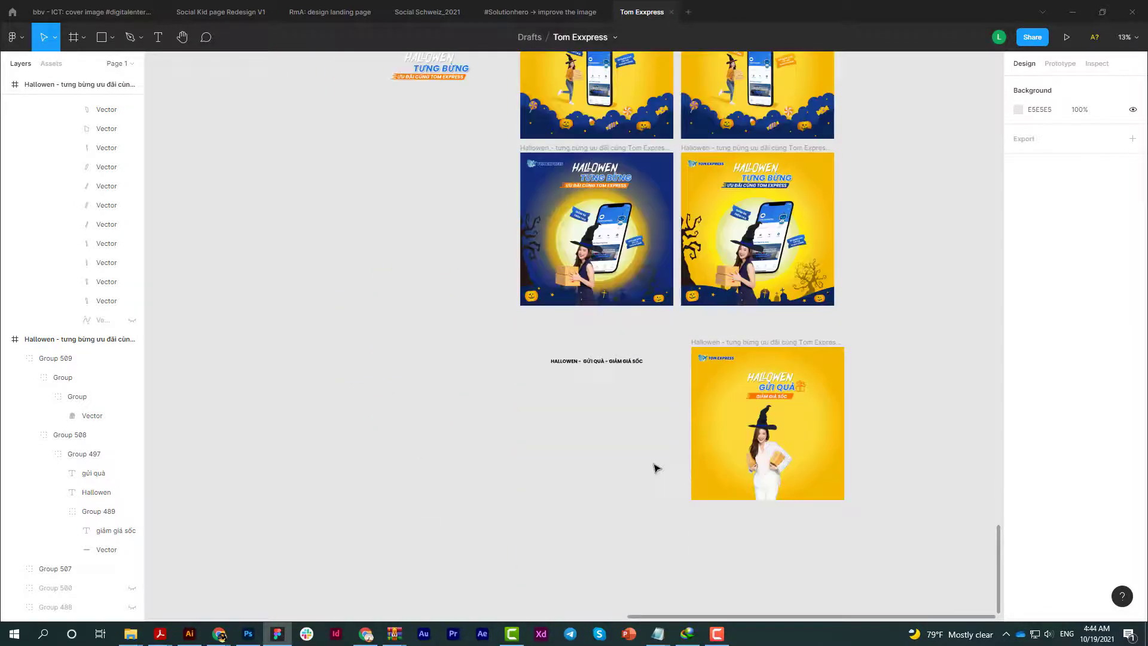
pyautogui.scroll(2, 452, 218)
pyautogui.scroll(5, 461, 233)
pyautogui.scroll(3, 474, 249)
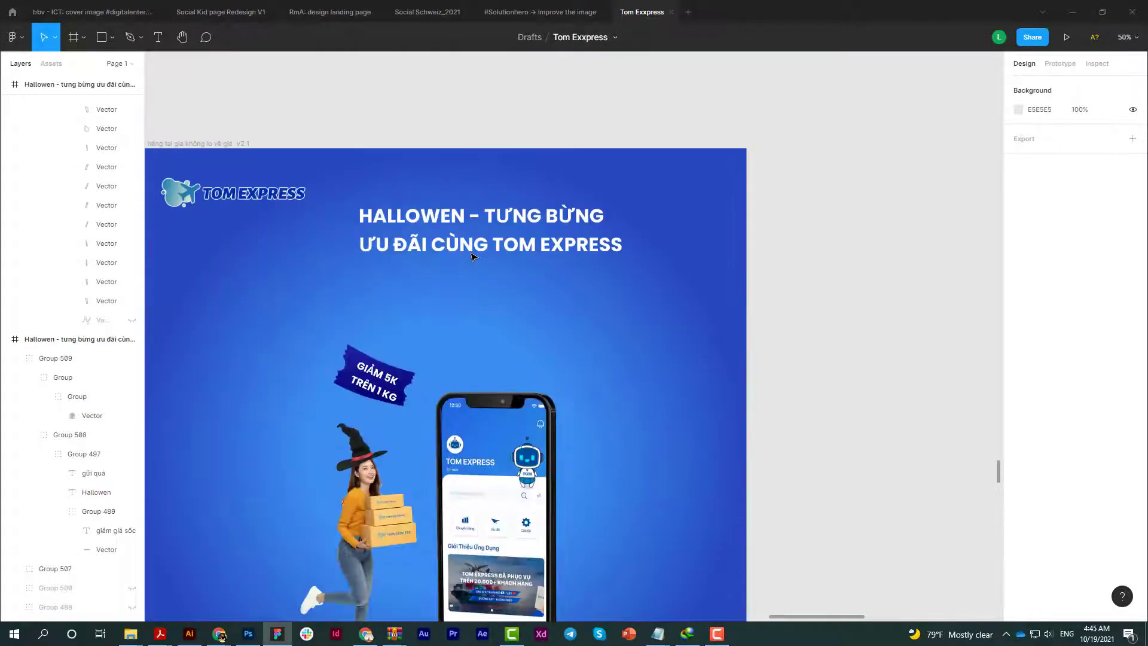
pyautogui.scroll(-5, 472, 257)
pyautogui.scroll(-5, 472, 257)
pyautogui.scroll(3, 460, 225)
pyautogui.scroll(-5, 392, 170)
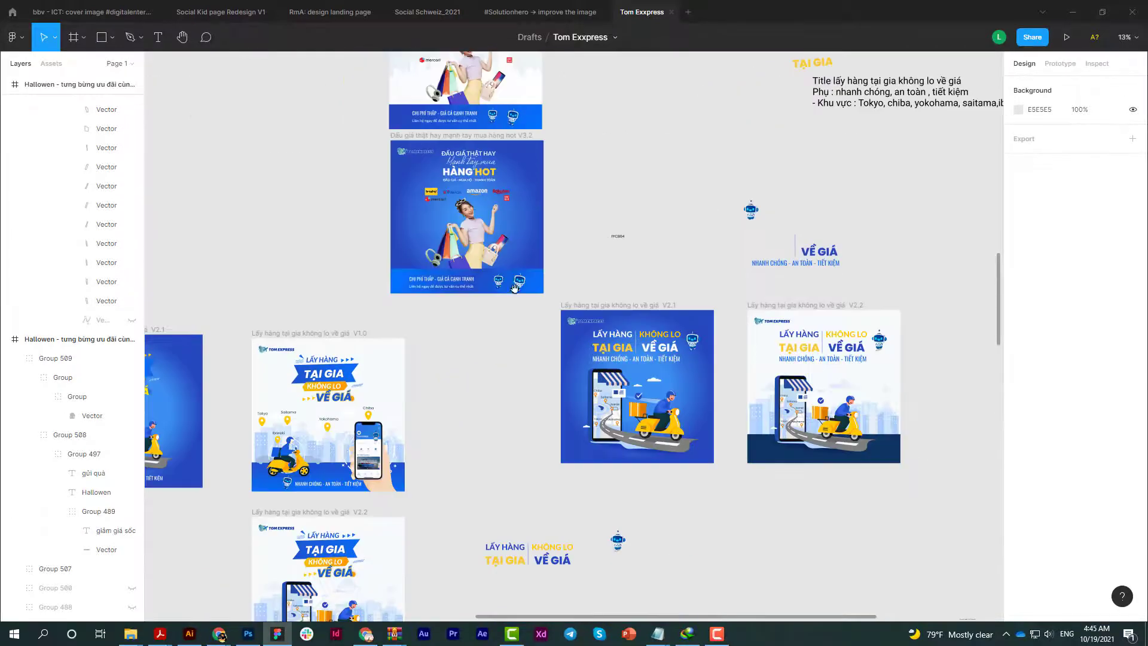
pyautogui.scroll(2, 513, 267)
pyautogui.scroll(5, 514, 268)
pyautogui.click(514, 269)
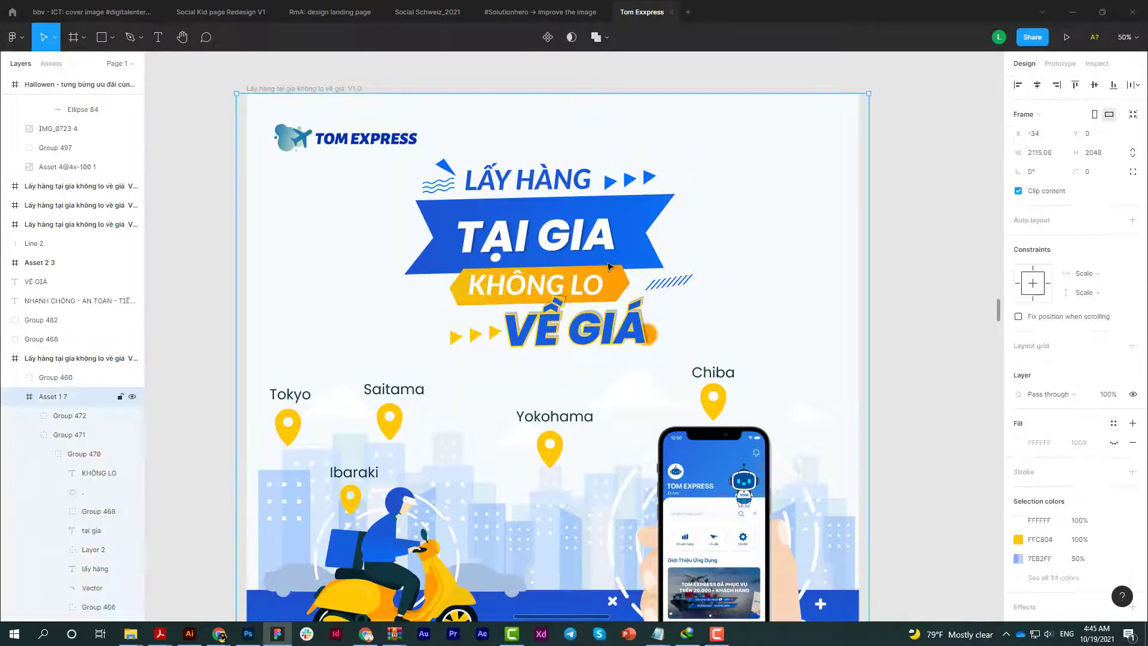
pyautogui.scroll(-4, 612, 415)
pyautogui.scroll(-5, 613, 415)
pyautogui.scroll(3, 613, 348)
pyautogui.click(613, 348)
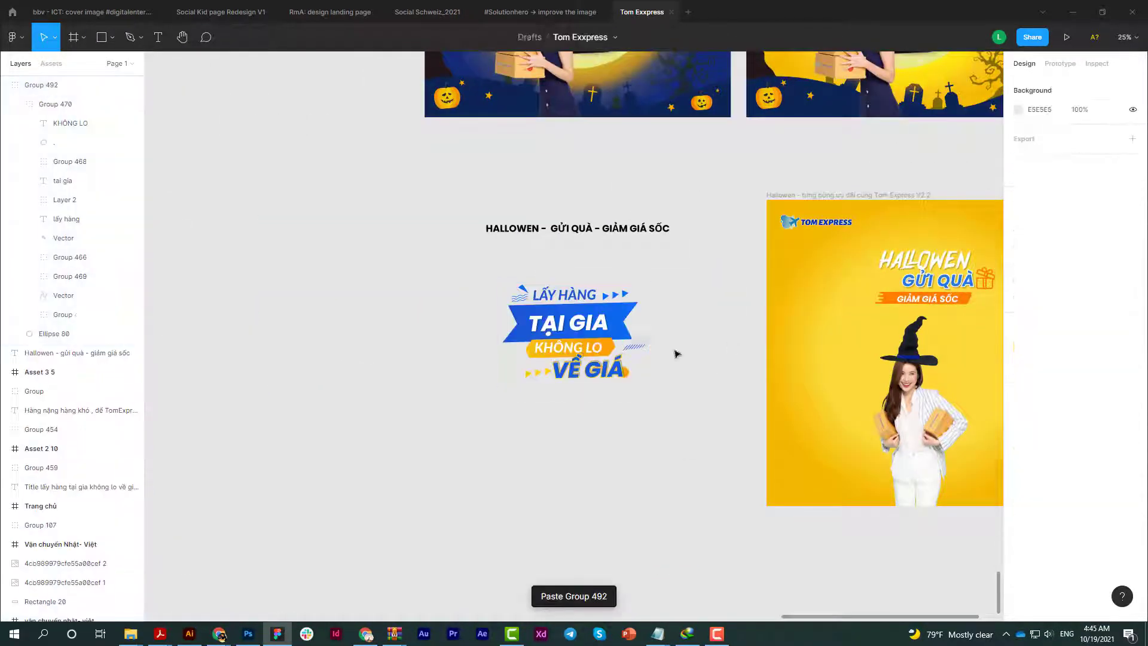
pyautogui.hscroll(2, 557, 301)
# - Copy its arrow shapes before GỬI QUÀ and delete the extra copied wave lines
pyautogui.moveTo(557, 300); pyautogui.dragTo(823, 289)
pyautogui.hscroll(2, 749, 384)
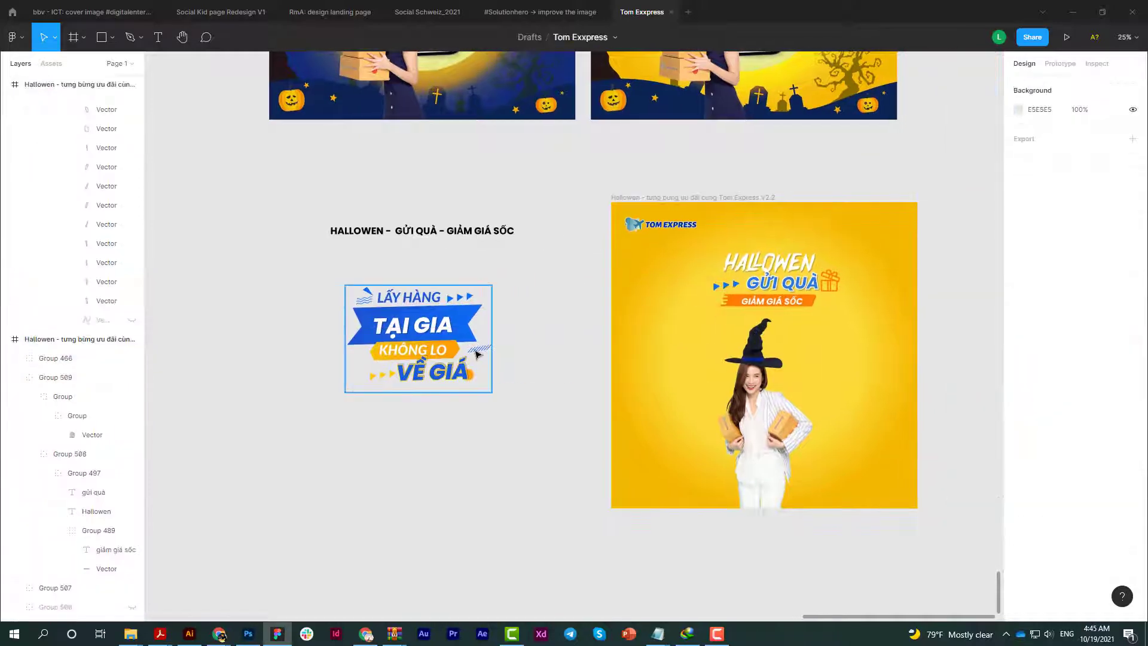
pyautogui.moveTo(365, 299); pyautogui.dragTo(718, 275)
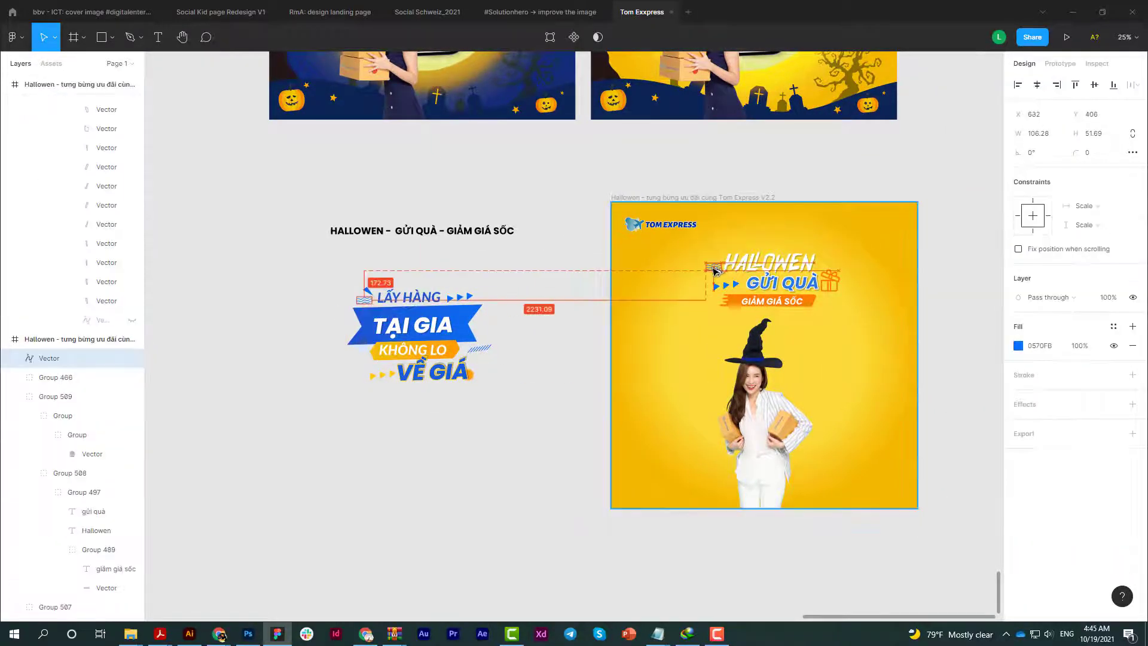
pyautogui.click(980, 289)
pyautogui.click(719, 277)
pyautogui.press('Delete')
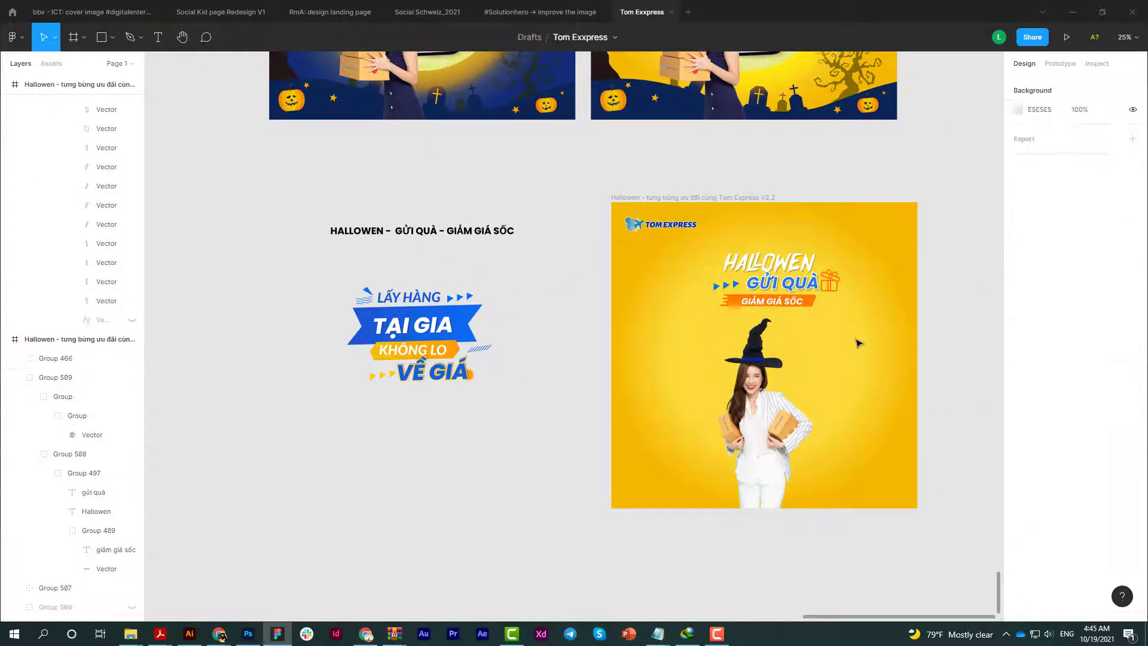
pyautogui.press('-')
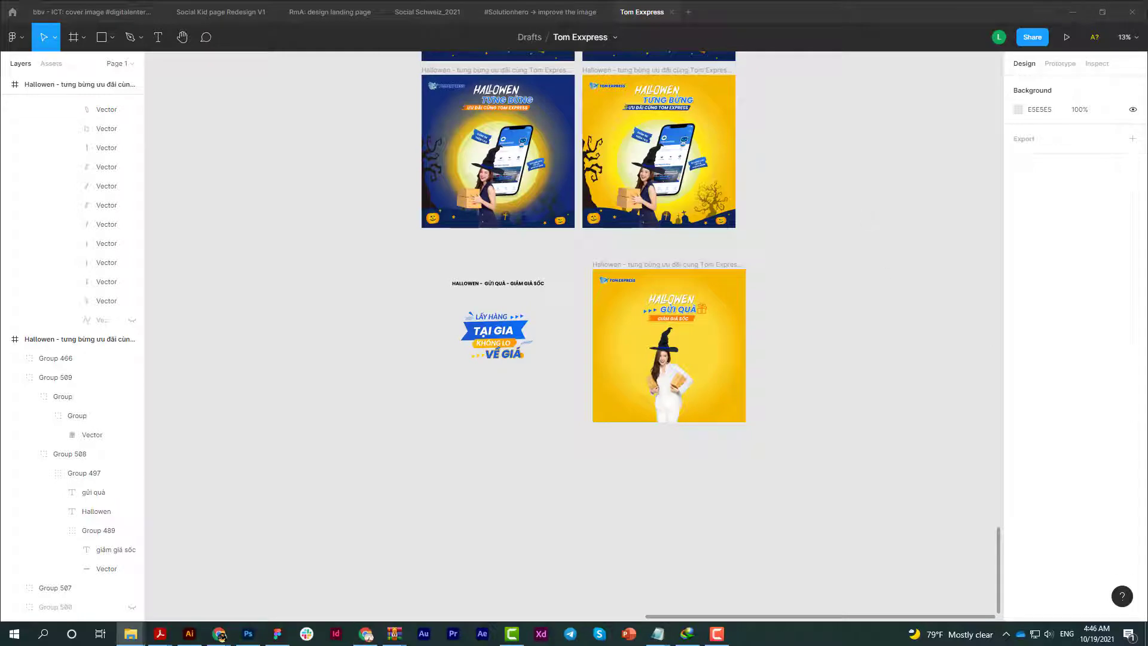
# - Paste the phone image, bring the woman in front, and scale the woman-and-phone group down
pyautogui.hotkey('ctrl', 'v')
pyautogui.scroll(5, 707, 358)
pyautogui.rightClick(563, 255)
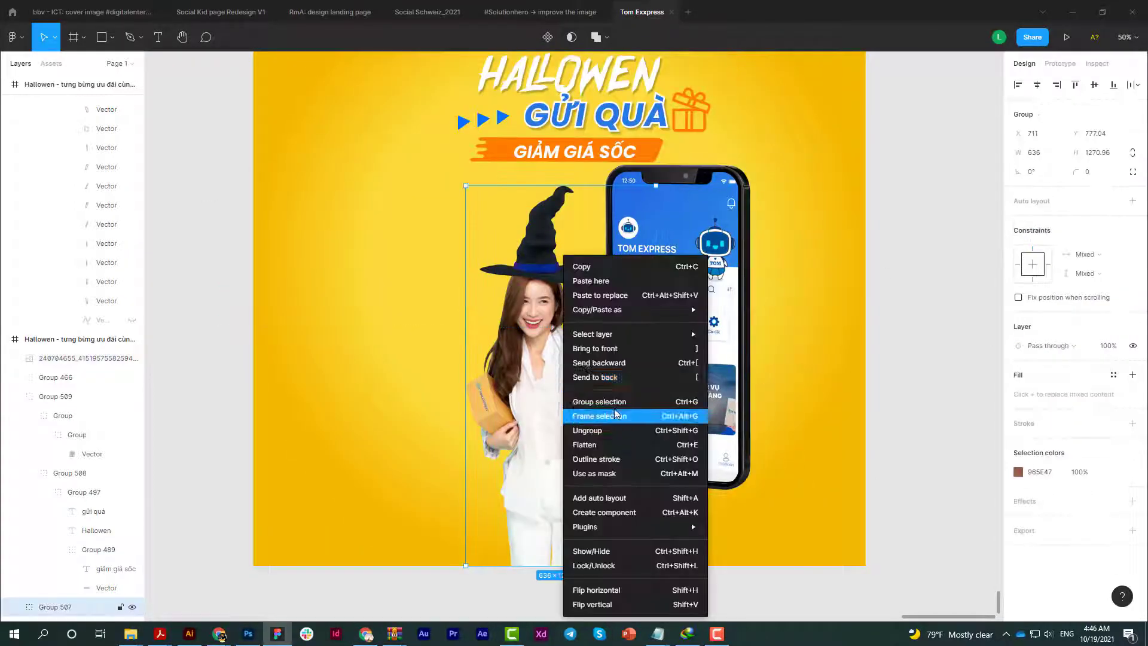
pyautogui.click(595, 348)
pyautogui.press('-')
pyautogui.keyDown('shift'); pyautogui.click(596, 374); pyautogui.keyUp('shift')
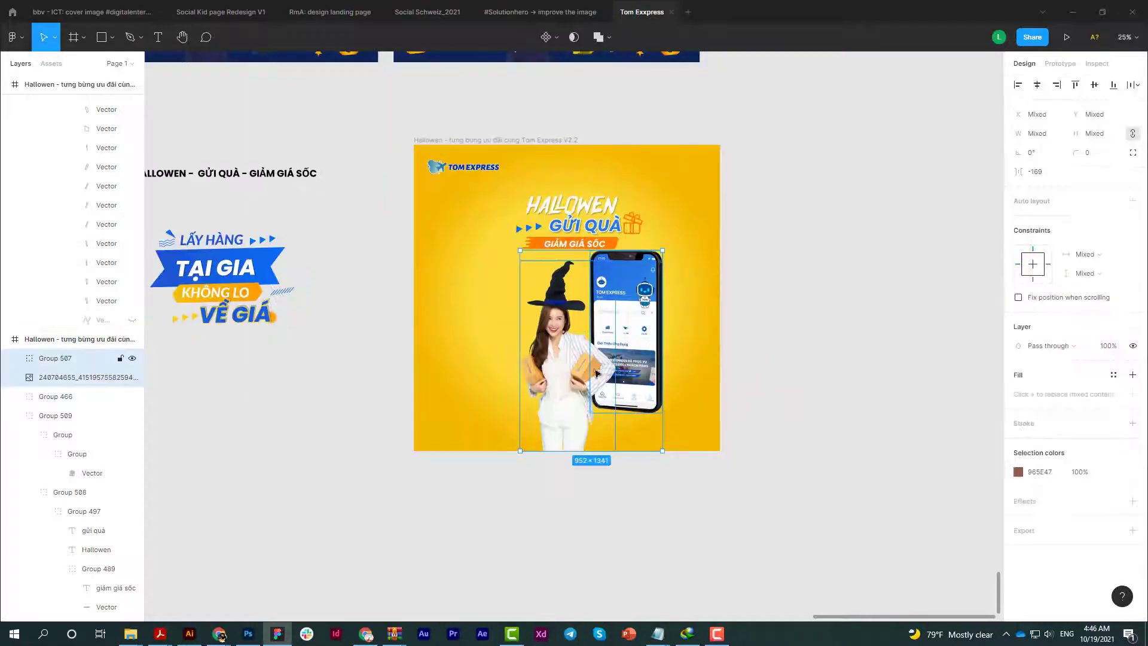
pyautogui.press('k')
pyautogui.moveTo(662, 250); pyautogui.dragTo(636, 294)
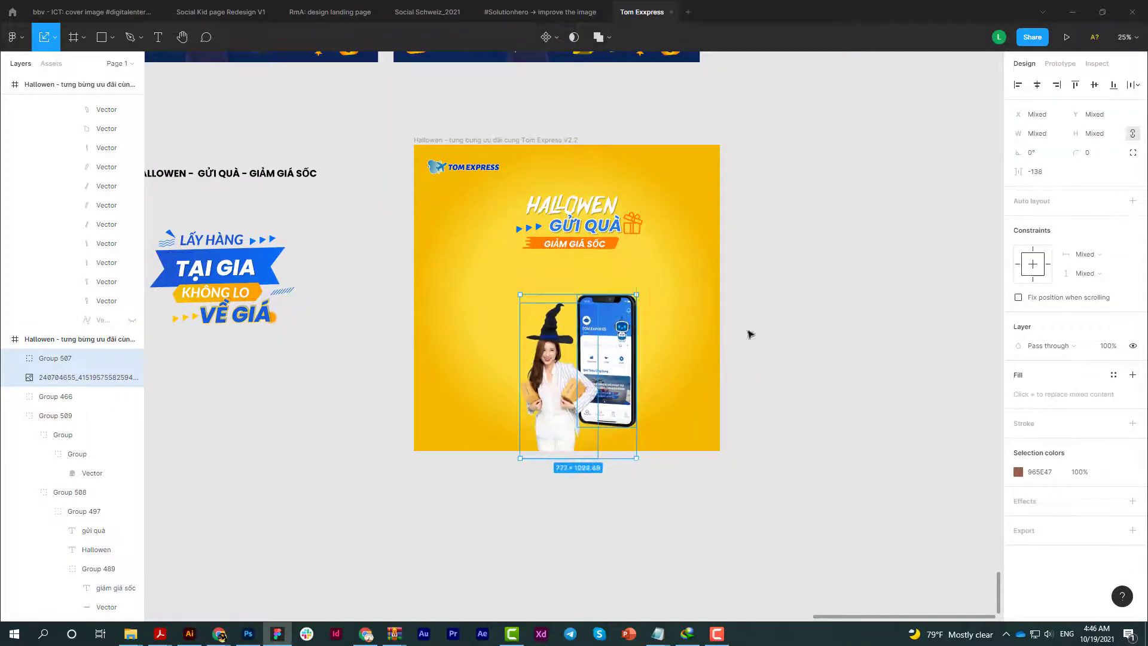
pyautogui.click(750, 333)
# - Draw a flat ellipse below the phone with fill 836300 and a Layer blur effect
pyautogui.click(112, 37)
pyautogui.click(77, 107)
pyautogui.moveTo(584, 421); pyautogui.dragTo(634, 441)
pyautogui.click(1018, 346)
pyautogui.click(993, 401)
pyautogui.click(1132, 404)
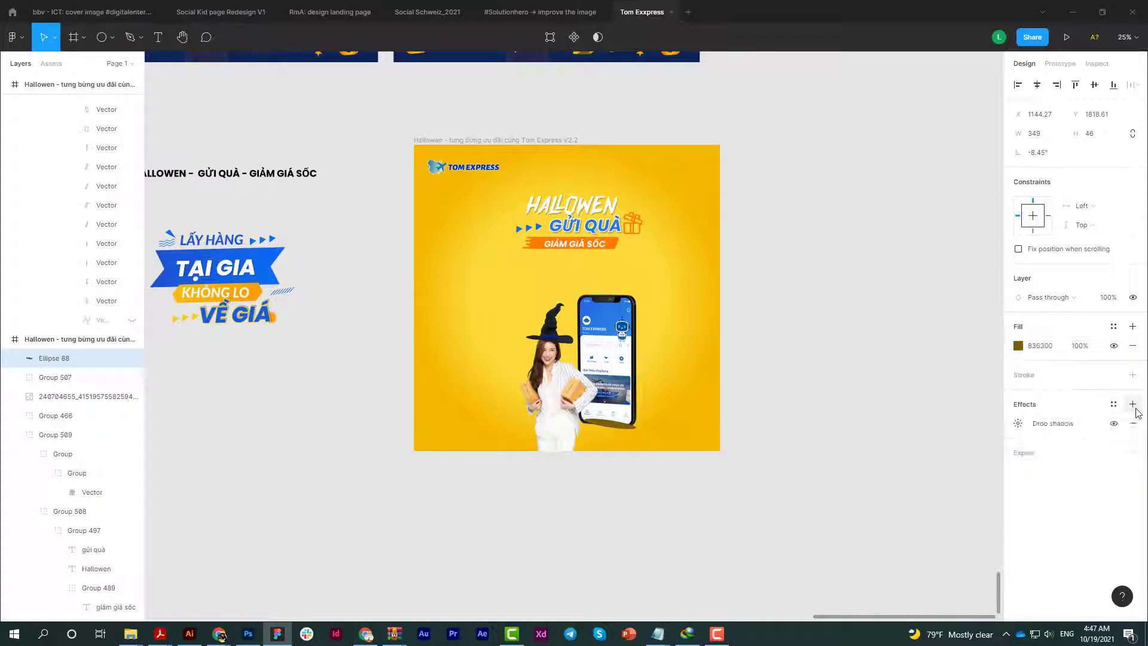
pyautogui.click(1052, 423)
pyautogui.click(1053, 443)
pyautogui.click(1018, 423)
# - Move the shadow ellipse beneath the image layer and set its blend mode to Multiply
pyautogui.moveTo(69, 362); pyautogui.dragTo(69, 403)
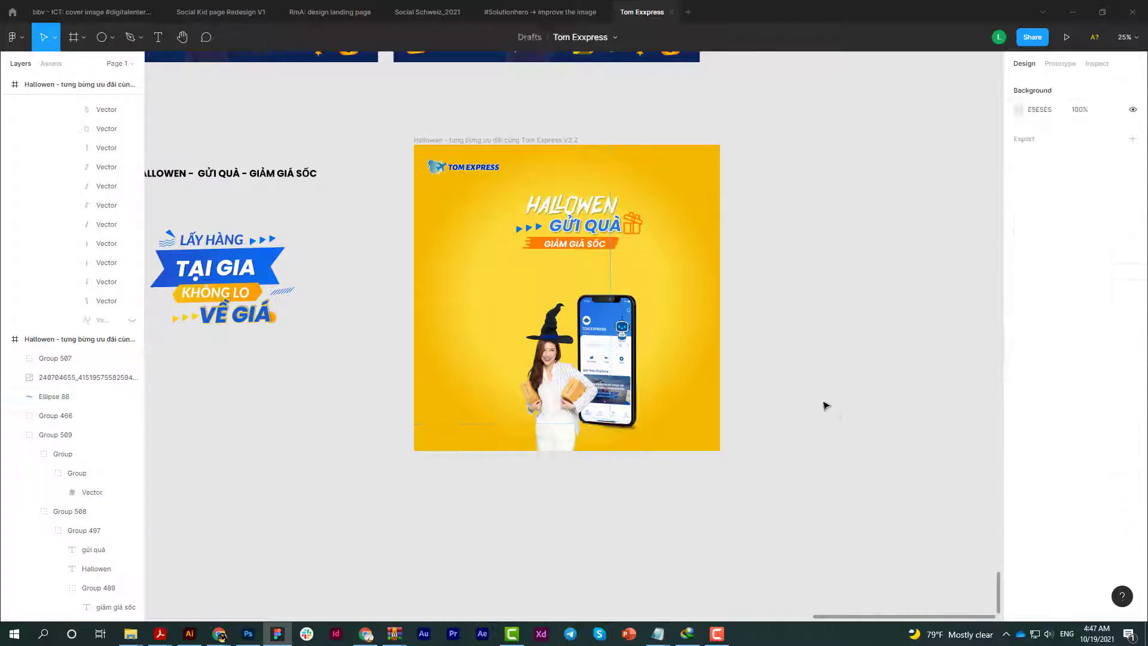
pyautogui.scroll(5, 624, 433)
pyautogui.click(1047, 297)
pyautogui.click(1047, 364)
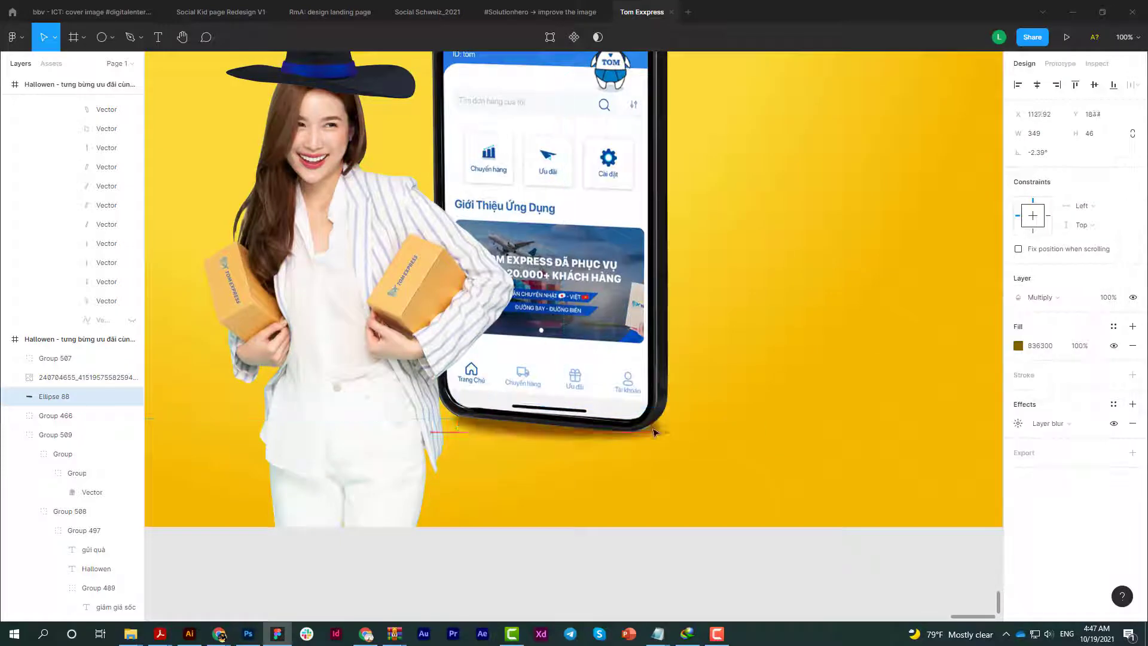
pyautogui.click(743, 443)
pyautogui.press('-')
pyautogui.press('-')
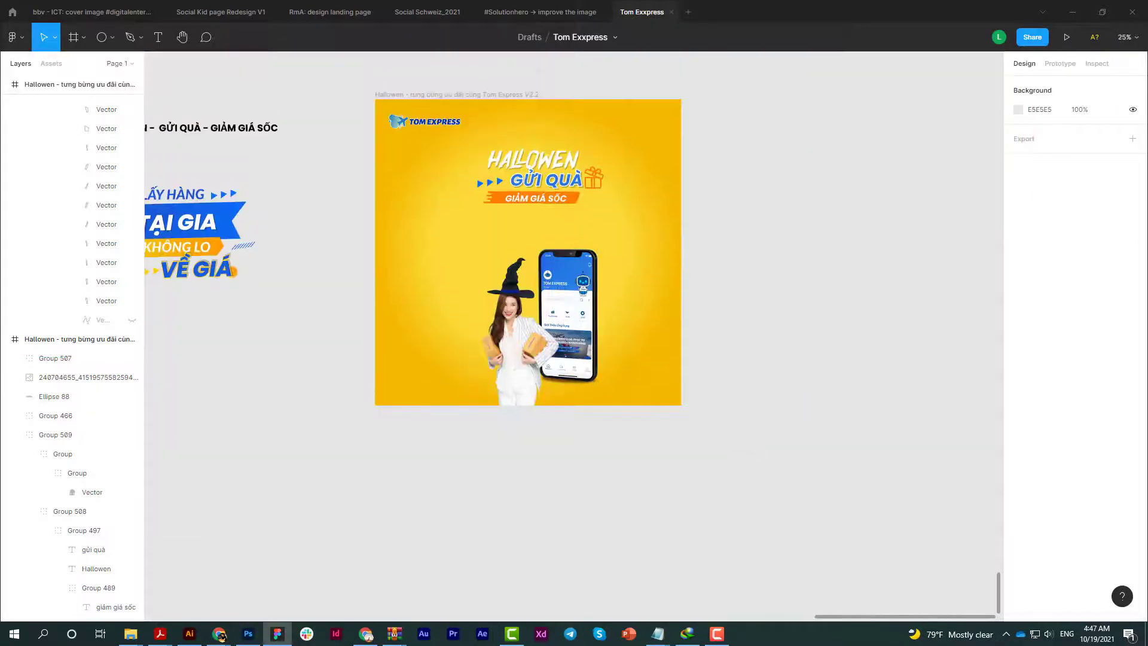
# - Switch over to the halowen4 [Converted].eps Halloween illustration in Illustrator
pyautogui.hotkey('alt', 'Tab')
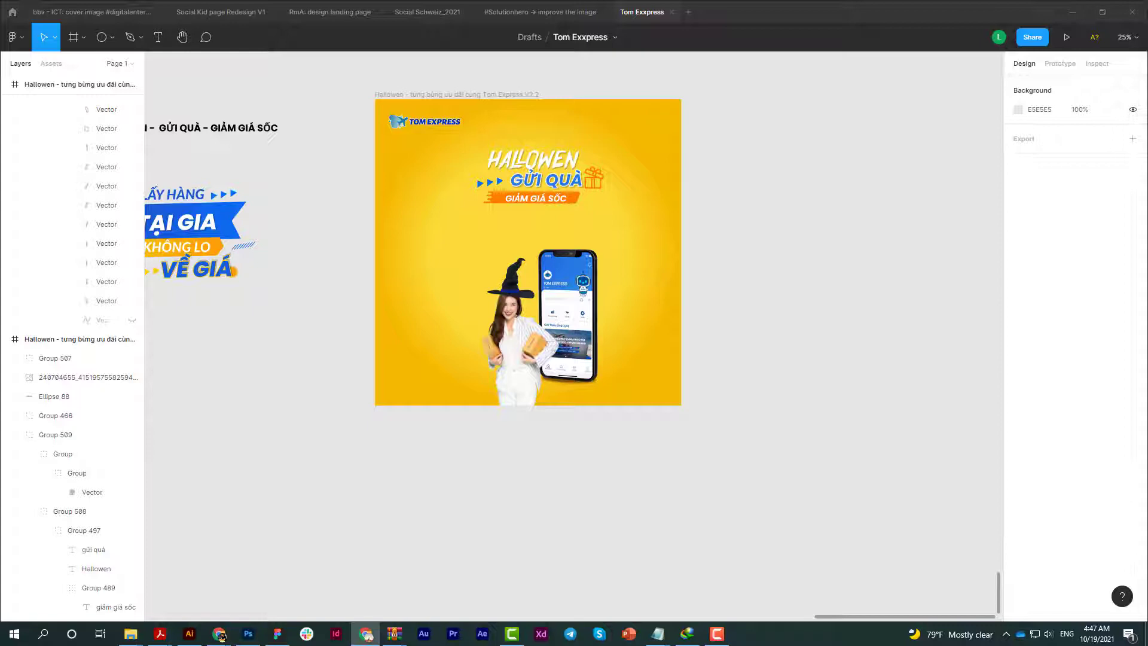
pyautogui.click(575, 192)
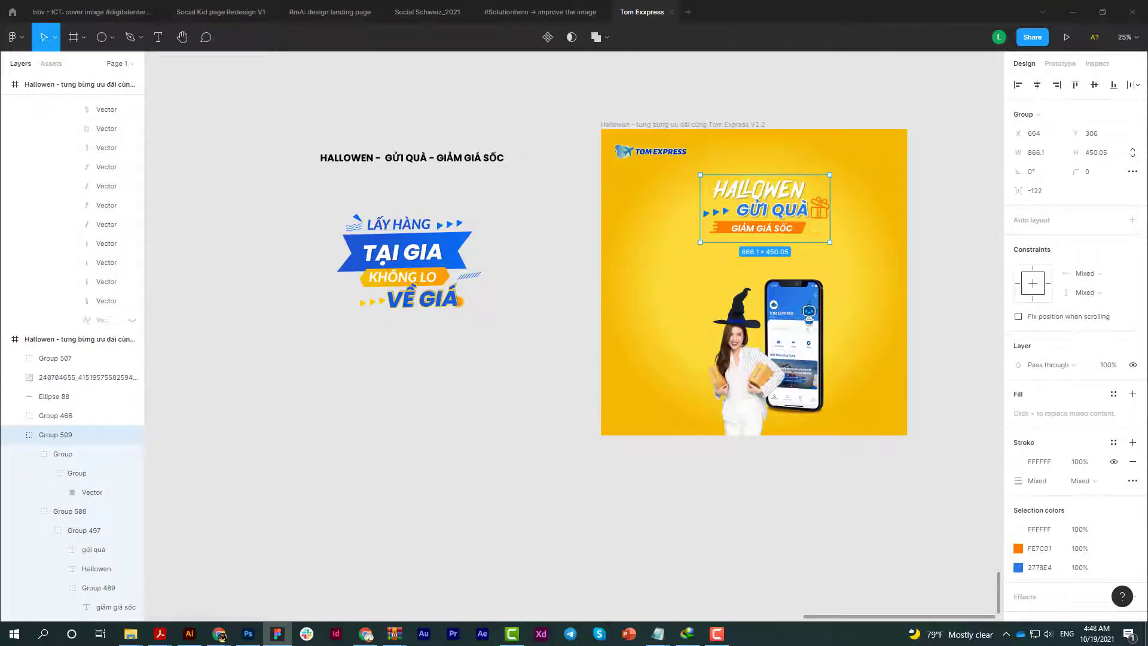
pyautogui.hotkey('alt', 'Tab')
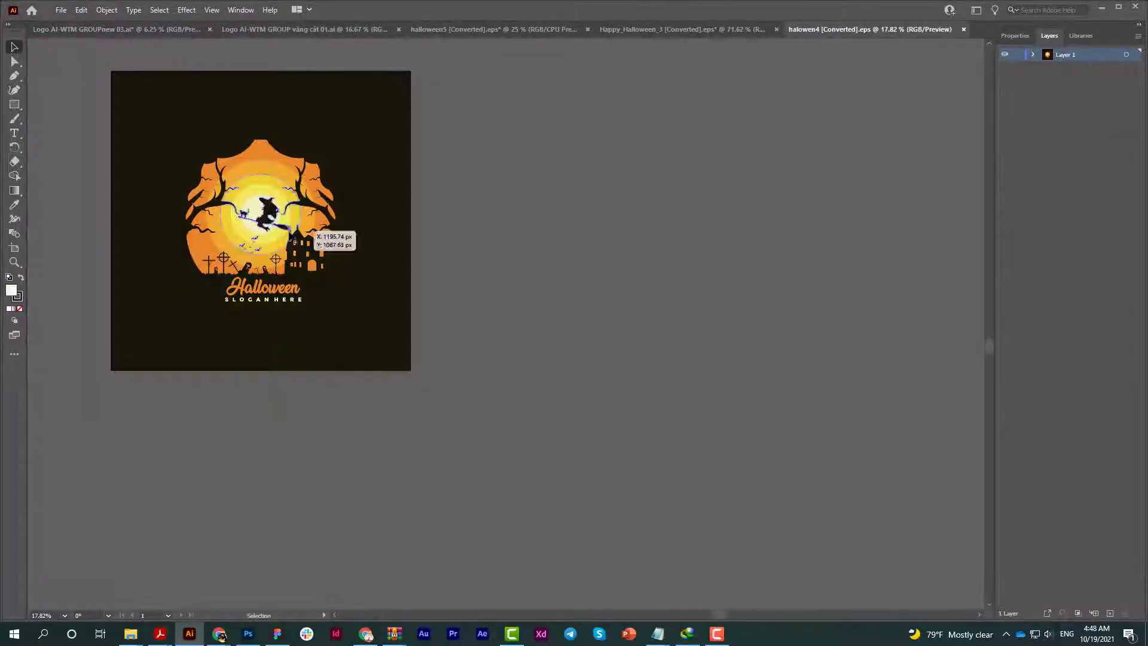
# - Move the Halloween slogan off the halowen4 artboard, leaving the dark background in place
pyautogui.click(275, 221)
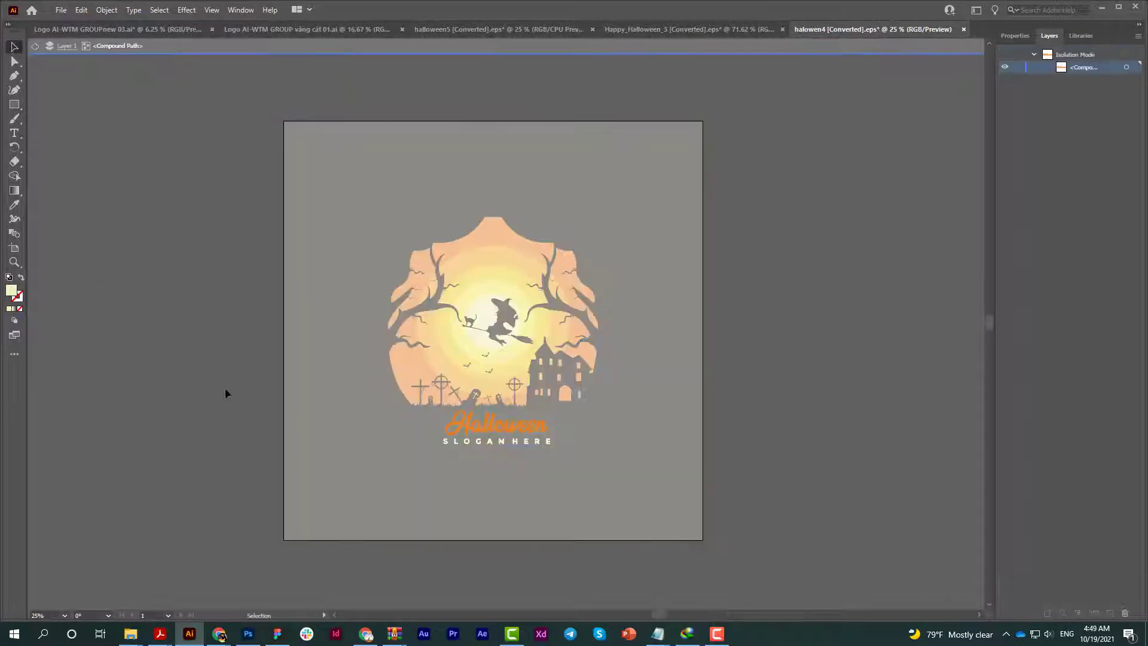
pyautogui.moveTo(520, 445); pyautogui.dragTo(129, 263)
pyautogui.moveTo(507, 302); pyautogui.dragTo(513, 371)
pyautogui.hotkey('ctrl', 'z')
pyautogui.press('v')
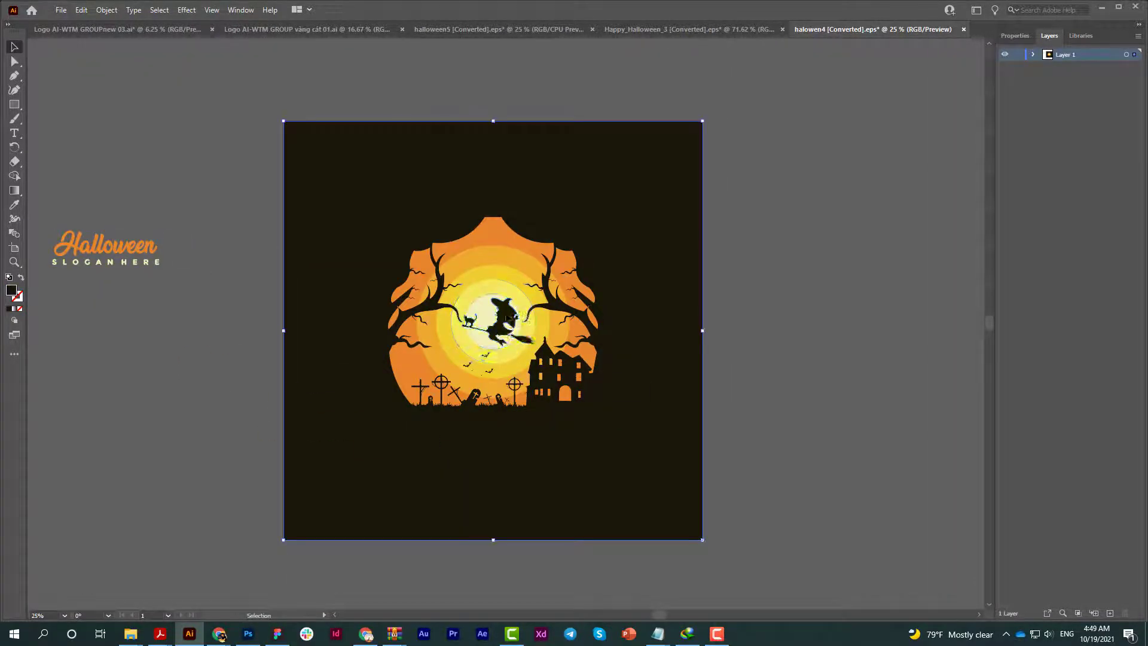
pyautogui.hotkey('ctrl', '-')
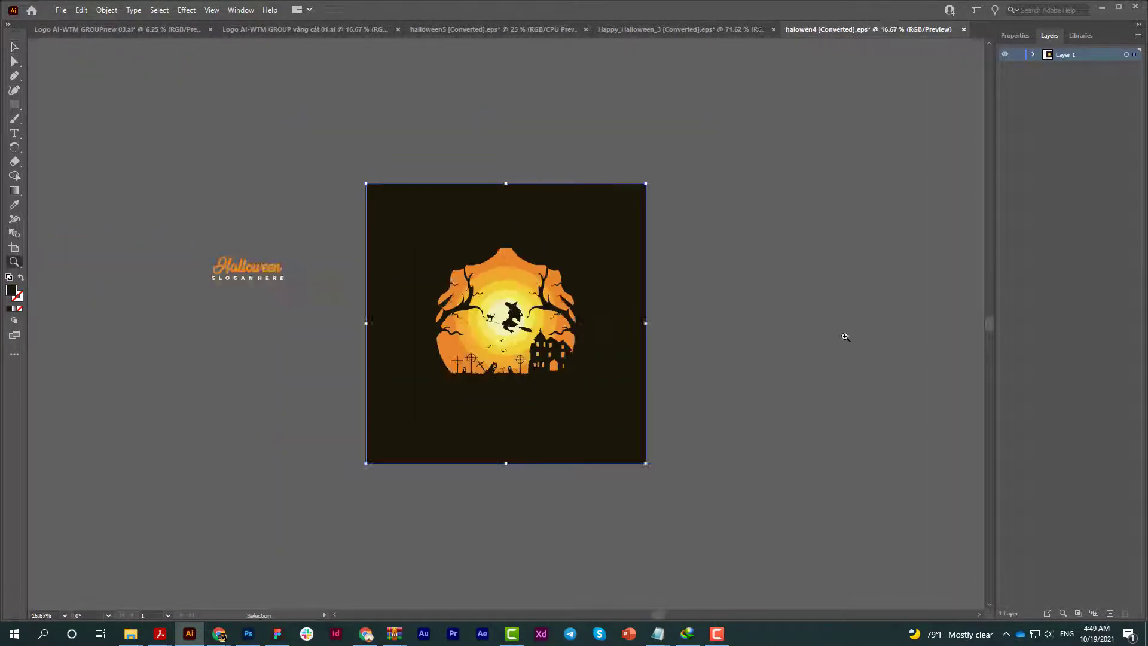
# - Export the artwork for screens, replacing earlier files, and drop the export onto the Figma canvas
pyautogui.hotkey('ctrl', 'alt', 'e')
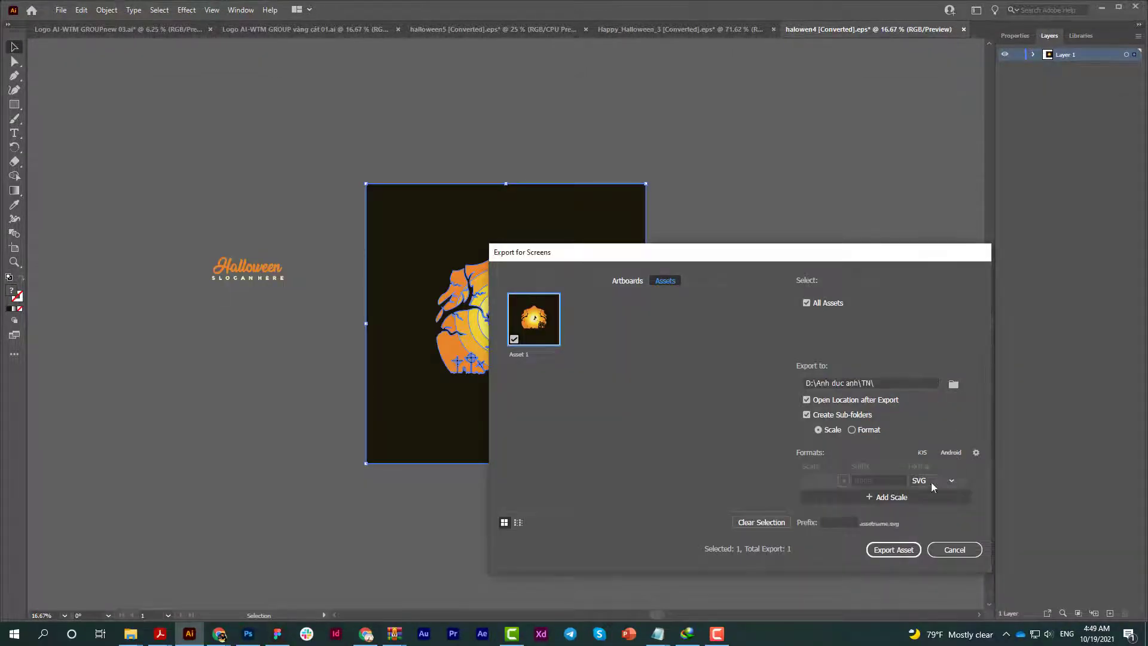
pyautogui.click(893, 550)
pyautogui.click(682, 346)
pyautogui.moveTo(278, 634)
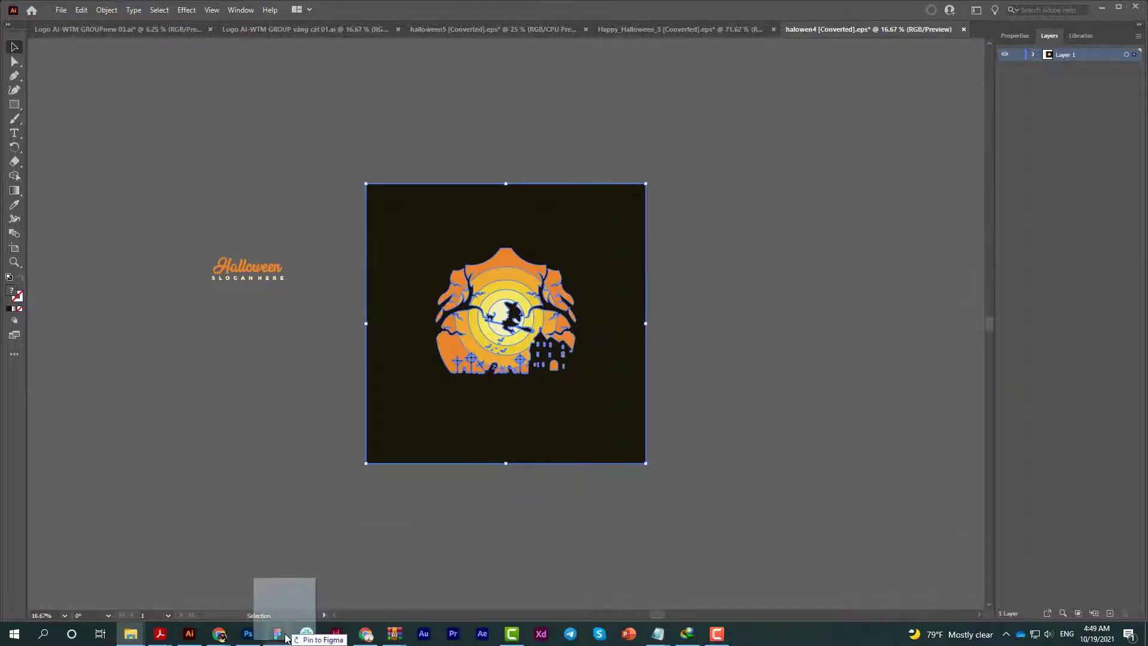
pyautogui.click(220, 635)
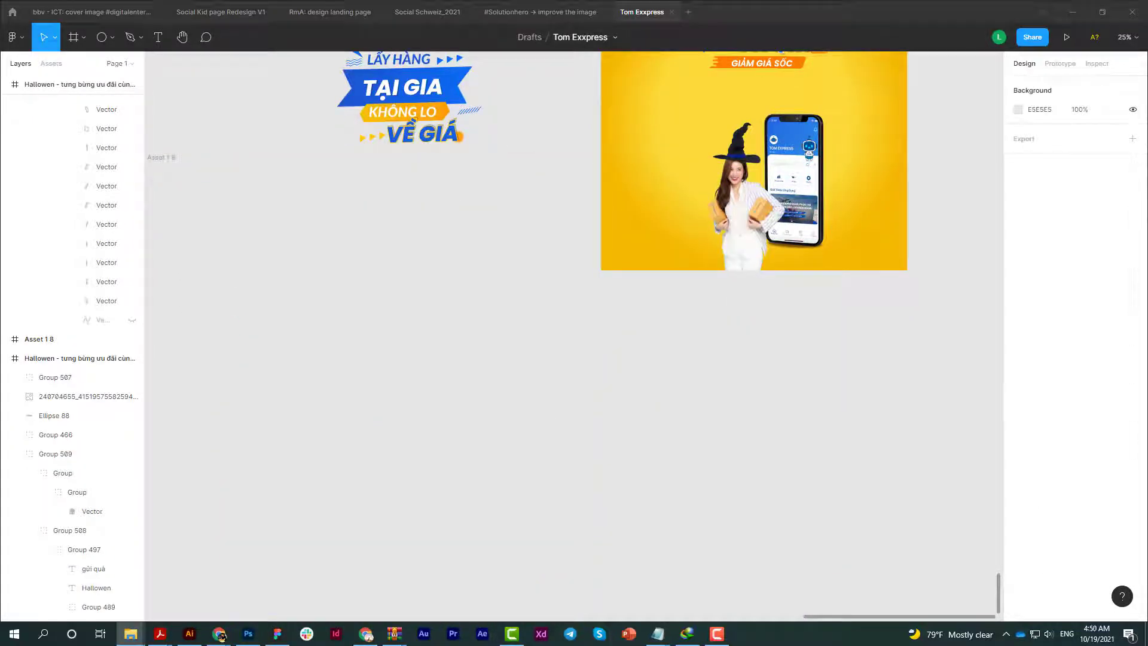
pyautogui.moveTo(721, 411); pyautogui.dragTo(722, 413)
pyautogui.hotkey('alt', 'Tab')
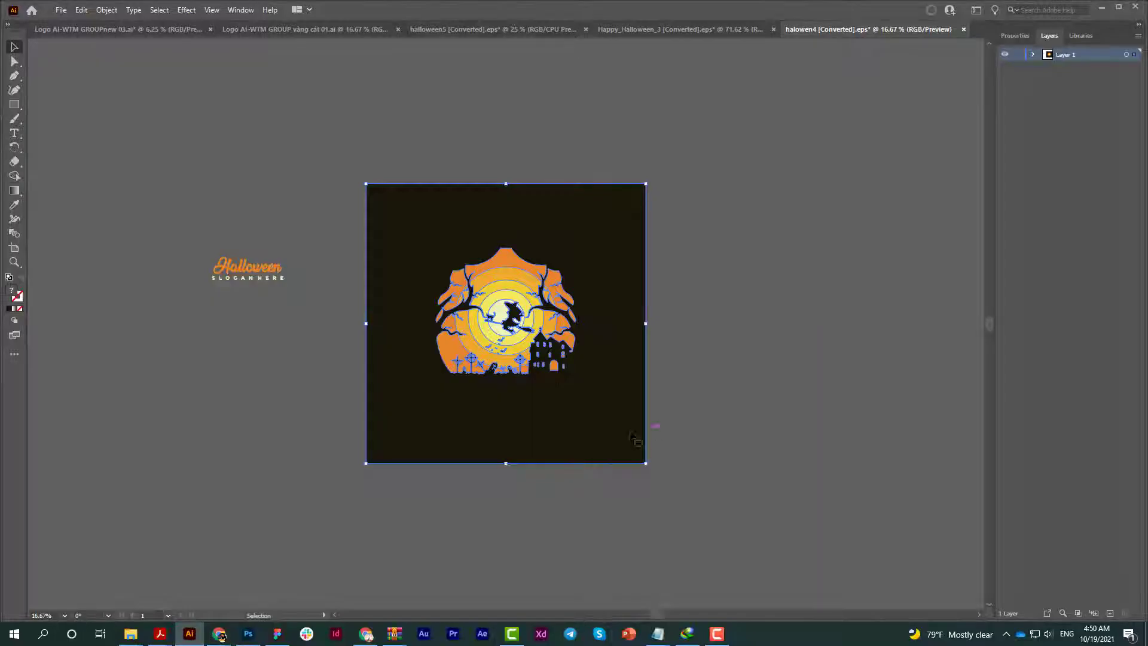
# - Add the witch-and-moon artwork as an export asset and review its export format options
pyautogui.hotkey('ctrl', 'alt', 'e')
pyautogui.click(893, 550)
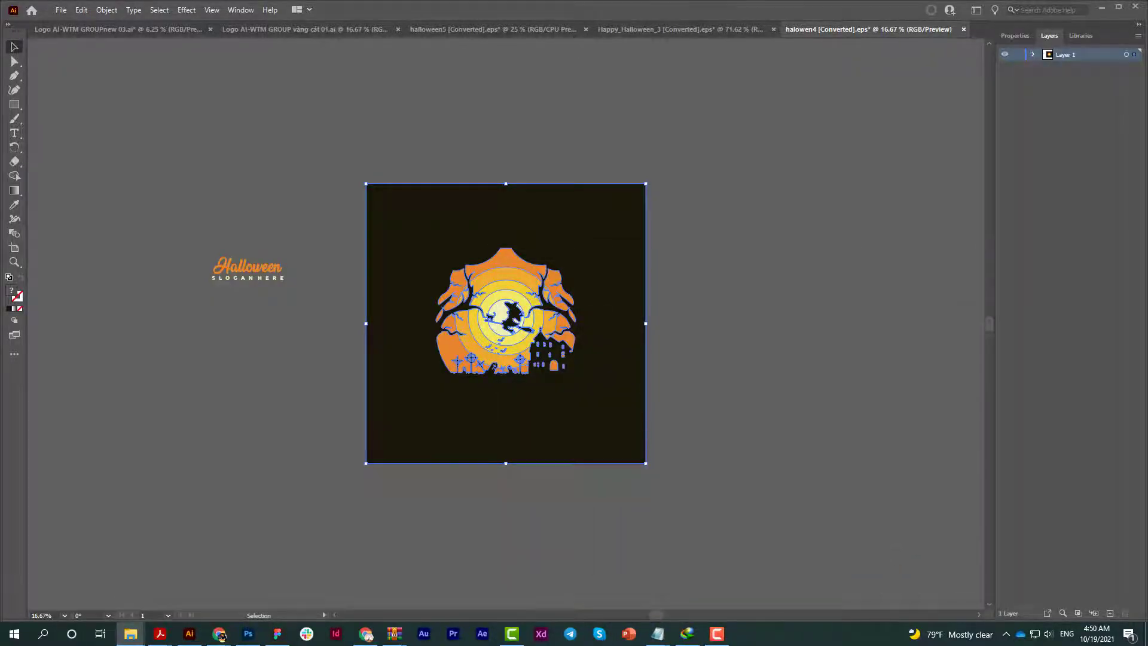
pyautogui.rightClick(565, 316)
pyautogui.click(604, 502)
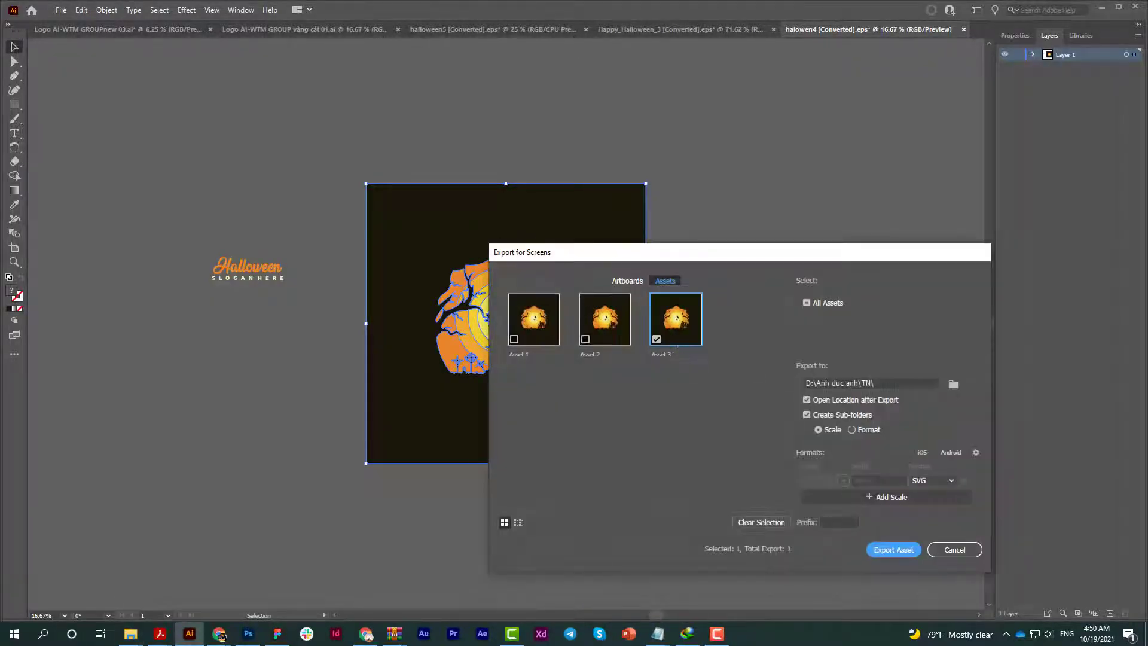
pyautogui.press('Return')
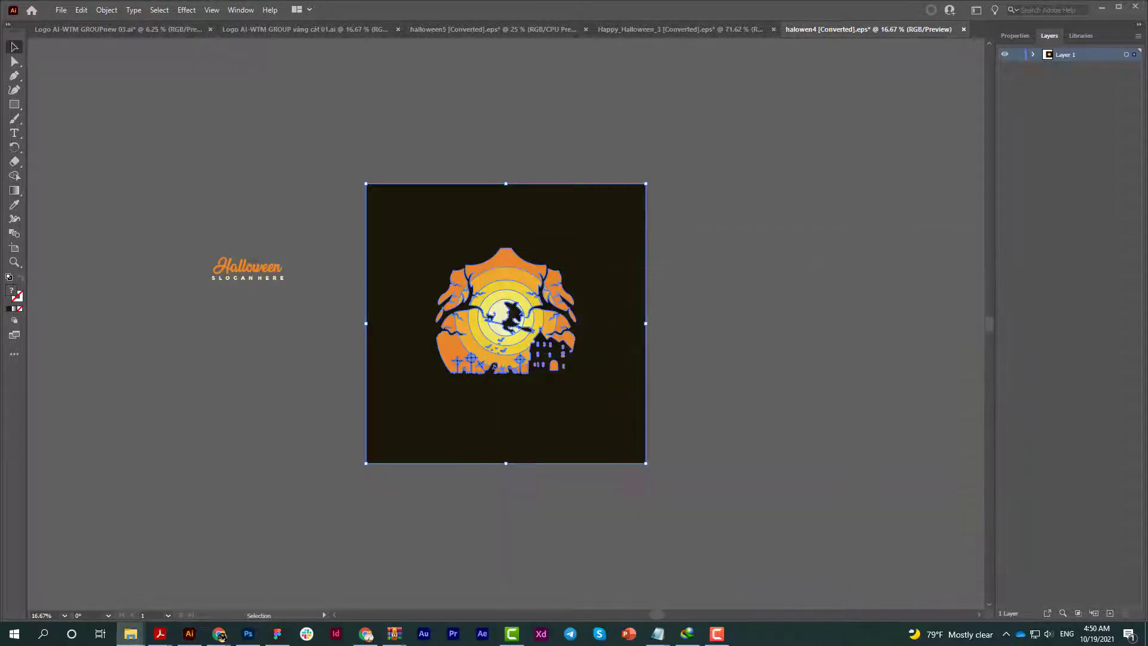
pyautogui.rightClick(556, 398)
pyautogui.click(872, 501)
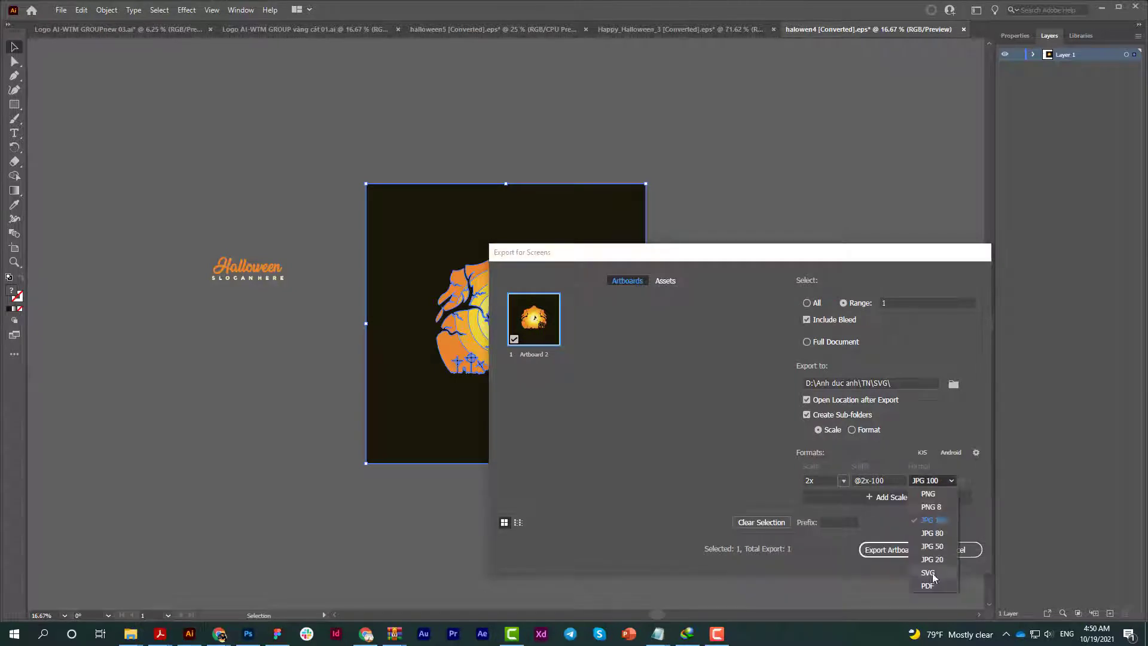
pyautogui.press('Escape')
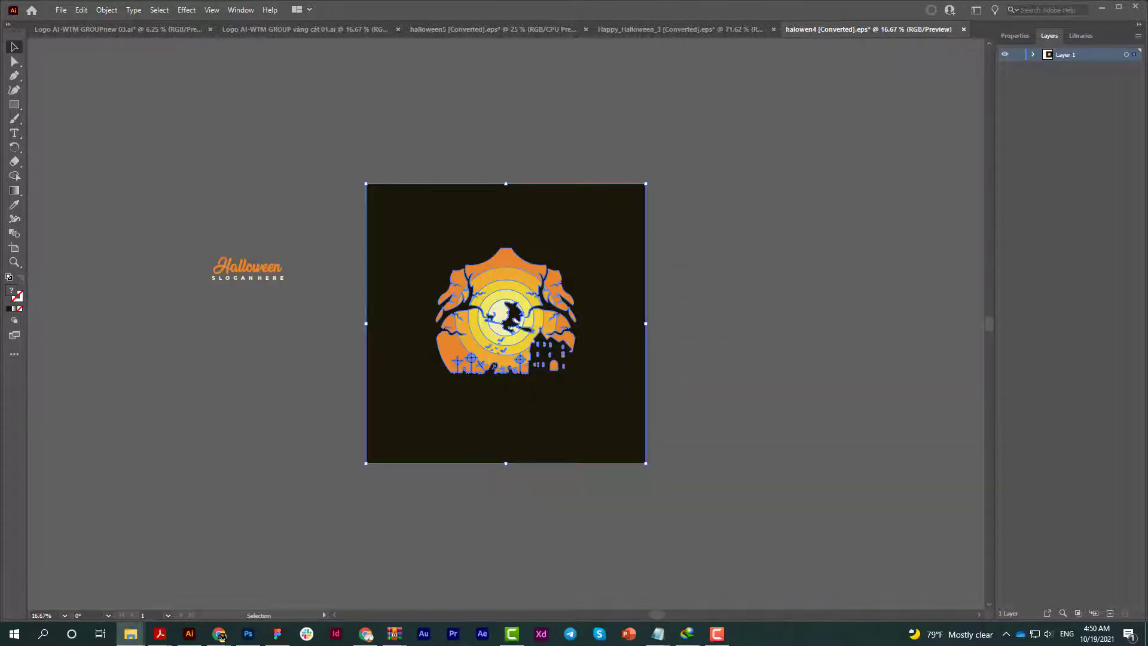
# - Export the whole witch-and-moon artboard as an SVG asset
pyautogui.rightClick(574, 251)
pyautogui.click(603, 437)
pyautogui.click(627, 280)
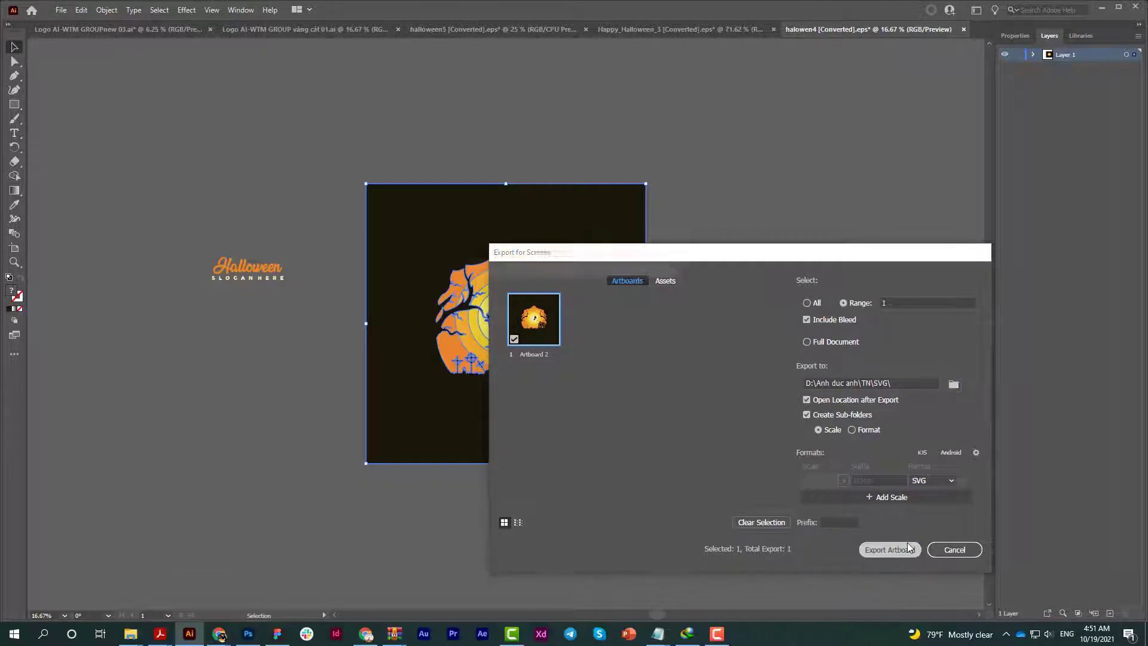
pyautogui.press('Return')
# - Add the moon as an export asset, then close the halowen4 document
pyautogui.click(742, 412)
pyautogui.rightClick(481, 326)
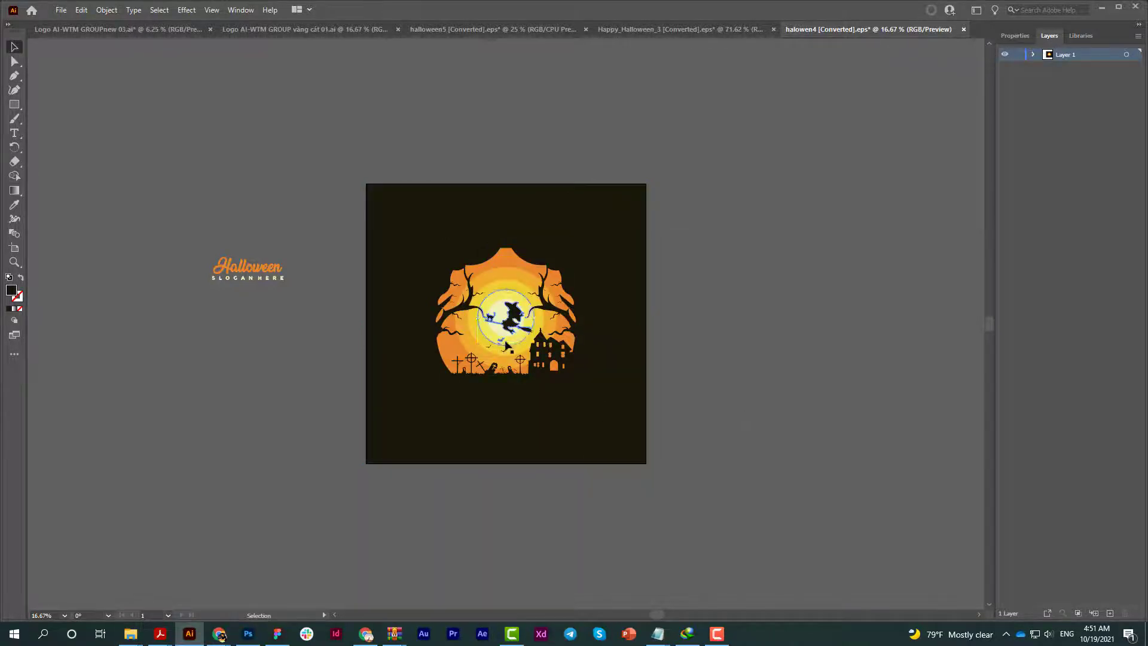
pyautogui.click(659, 507)
pyautogui.click(890, 549)
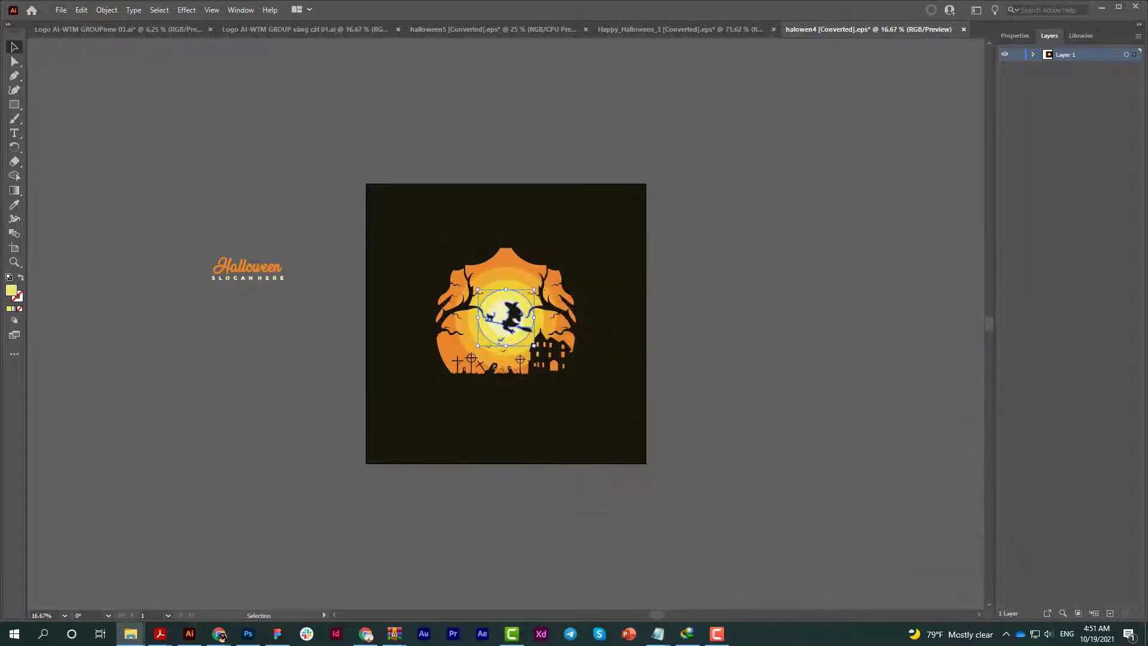
pyautogui.hotkey('ctrl', 'a')
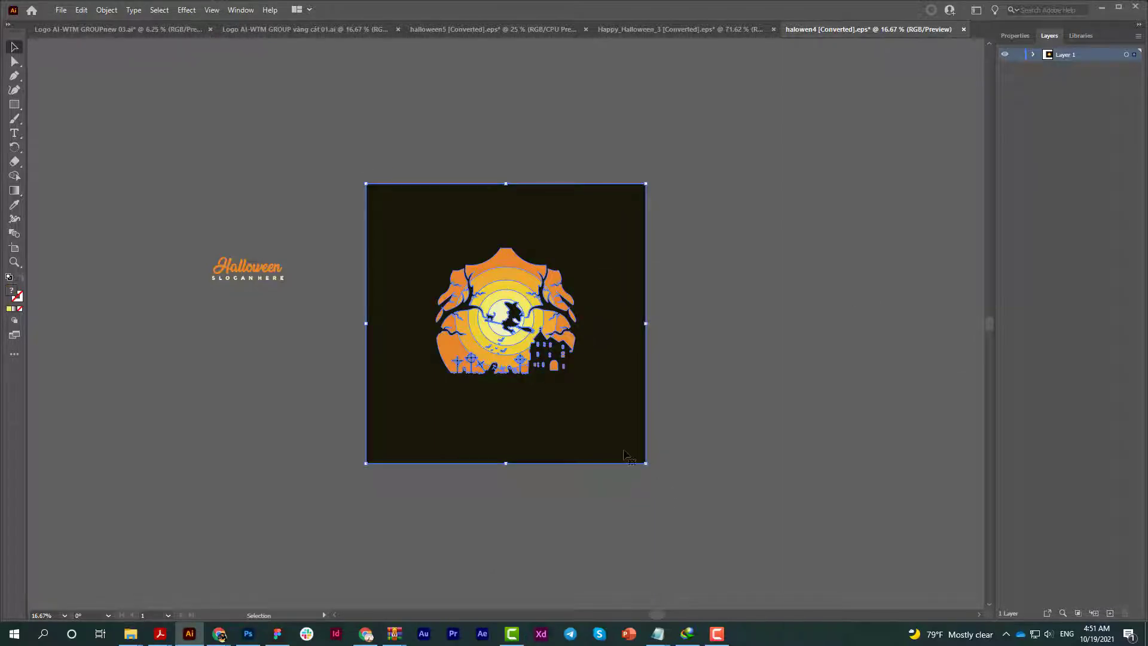
pyautogui.hotkey('ctrl', 'w')
# - Close halowen4, Happy_Halloween_3 and halloween5 without saving, dismissing the save warnings
pyautogui.click(636, 332)
pyautogui.hotkey('ctrl', 'w')
pyautogui.click(636, 333)
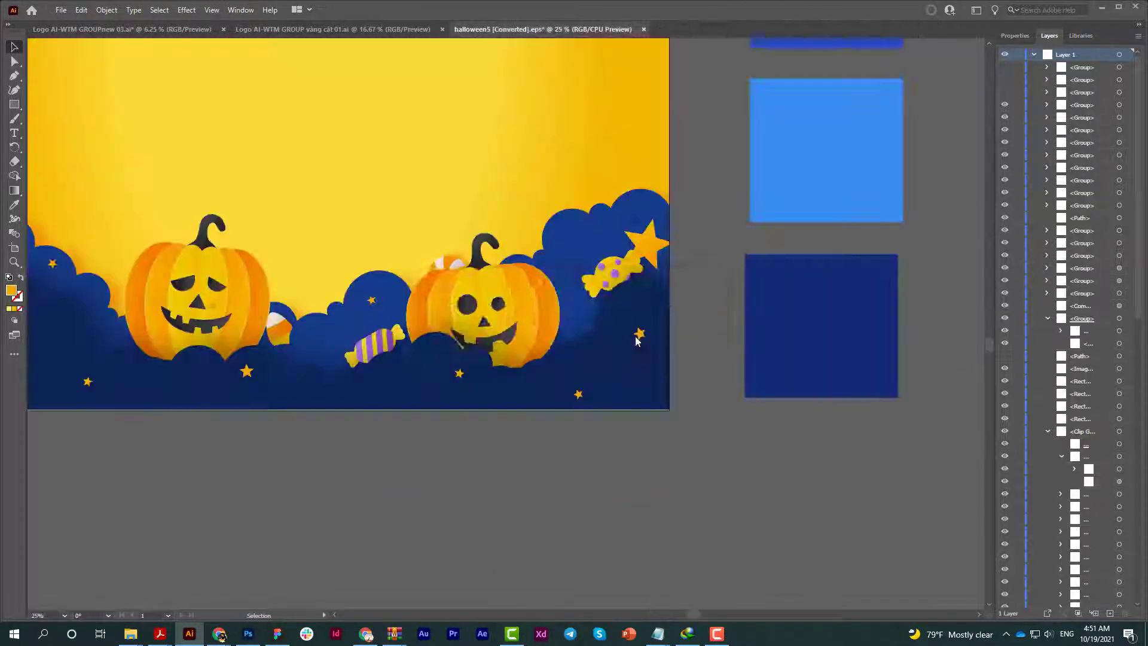
pyautogui.hotkey('ctrl', 'w')
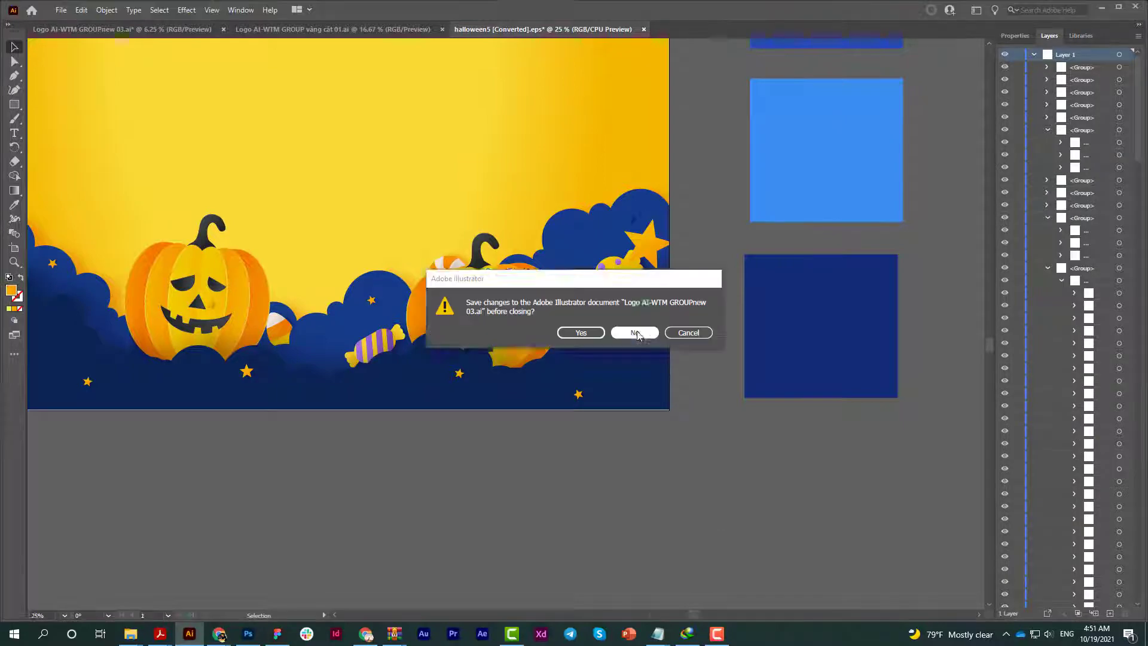
pyautogui.click(636, 332)
pyautogui.click(627, 337)
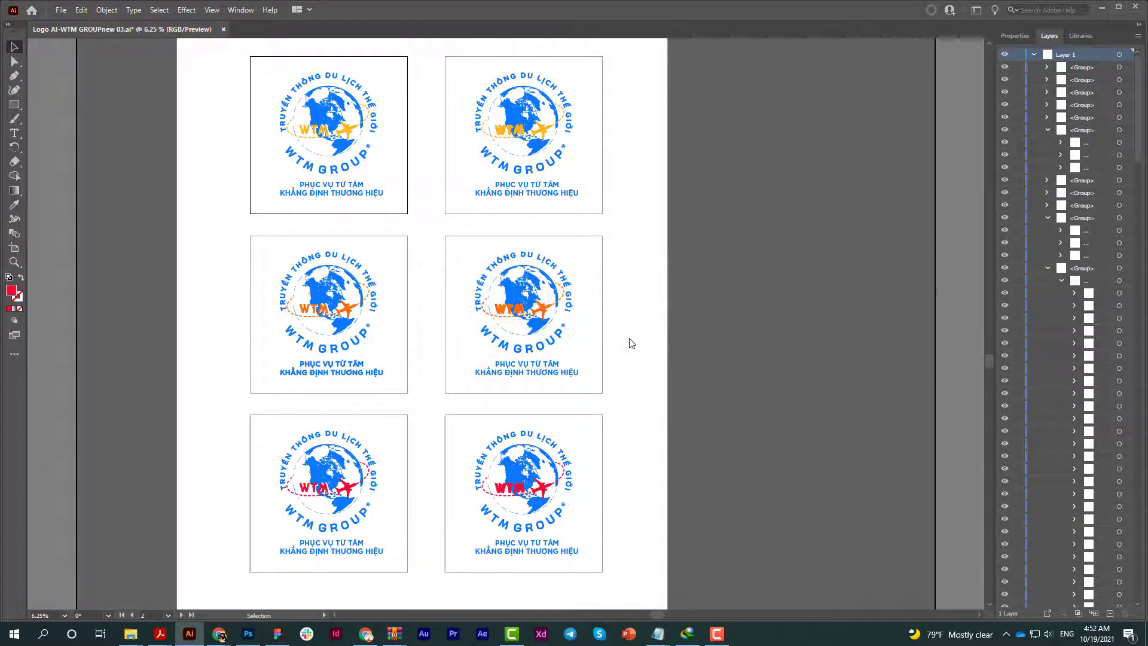
pyautogui.click(656, 353)
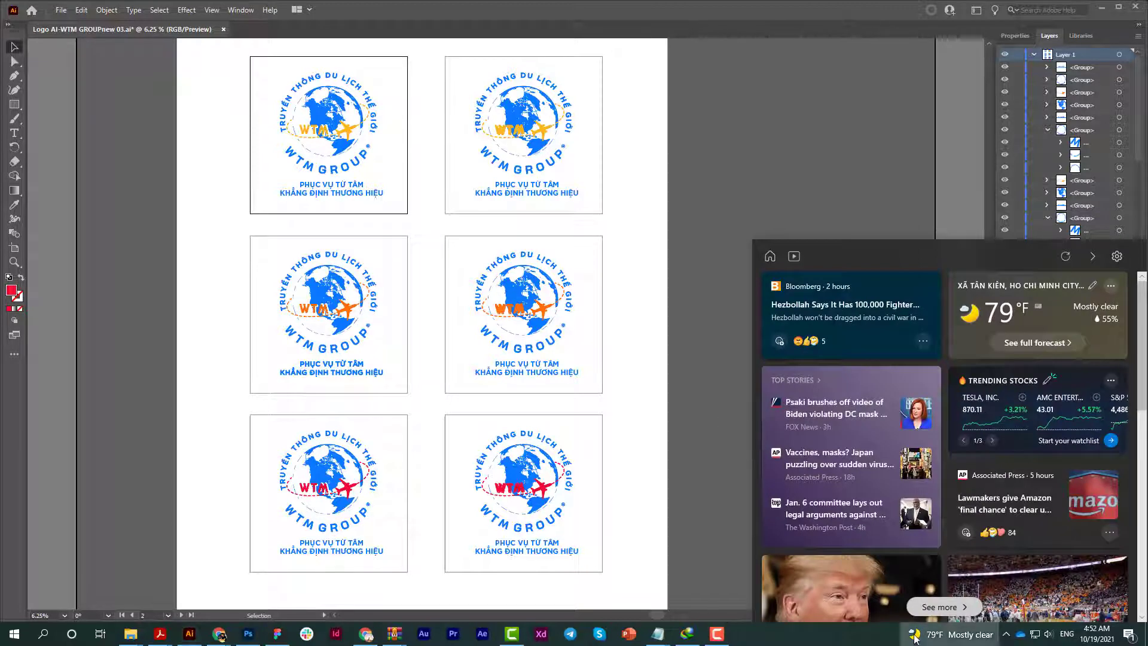
# - Close the WTM Group logo document, saving its changes
pyautogui.click(763, 324)
pyautogui.hotkey('ctrl', 'w')
pyautogui.click(596, 333)
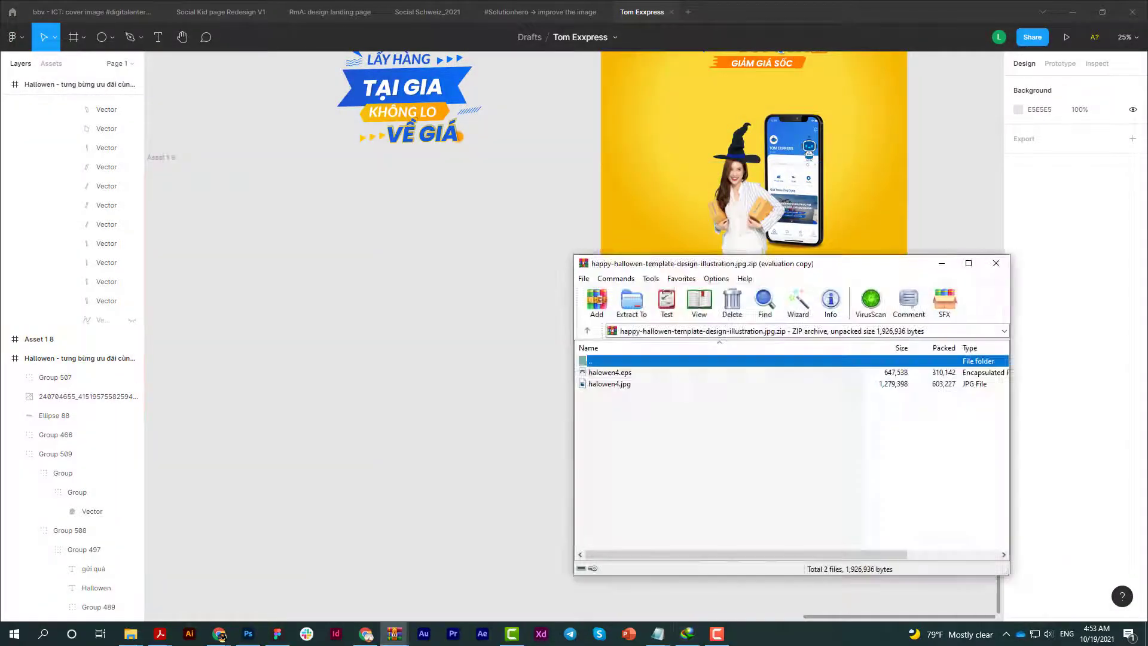
# - Open halowen4.eps from the archive and set the headline banner colour to dark blue 163C87
pyautogui.press('Down')
pyautogui.press('Return')
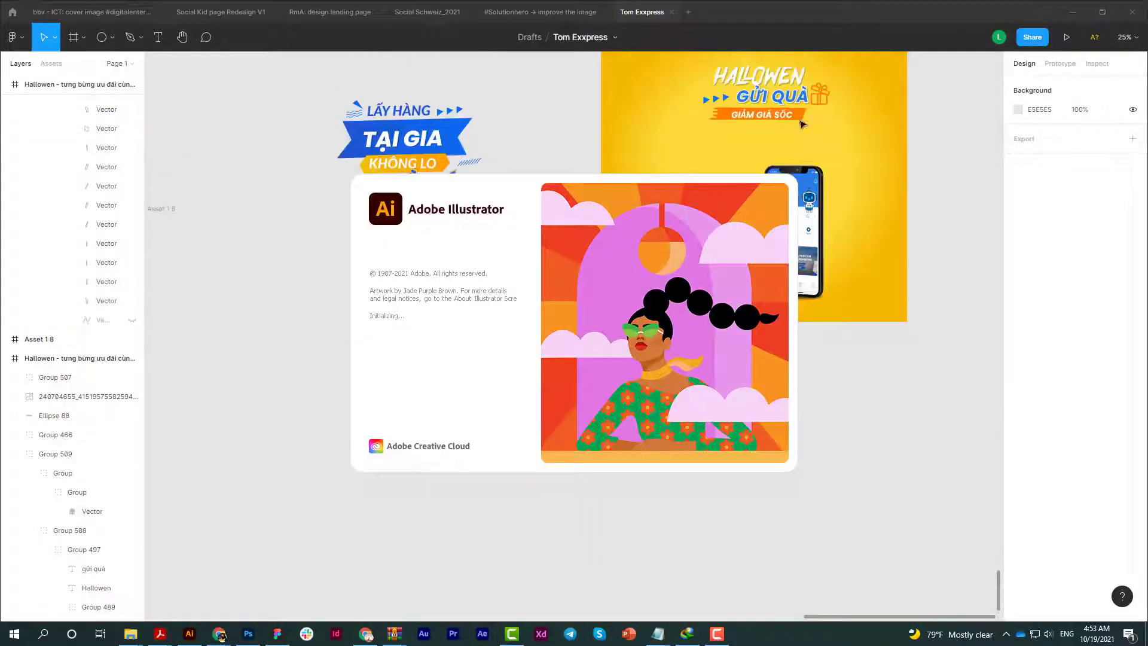
pyautogui.click(801, 122)
pyautogui.click(1018, 453)
pyautogui.click(878, 488)
pyautogui.scroll(5, 487, 243)
pyautogui.click(575, 112)
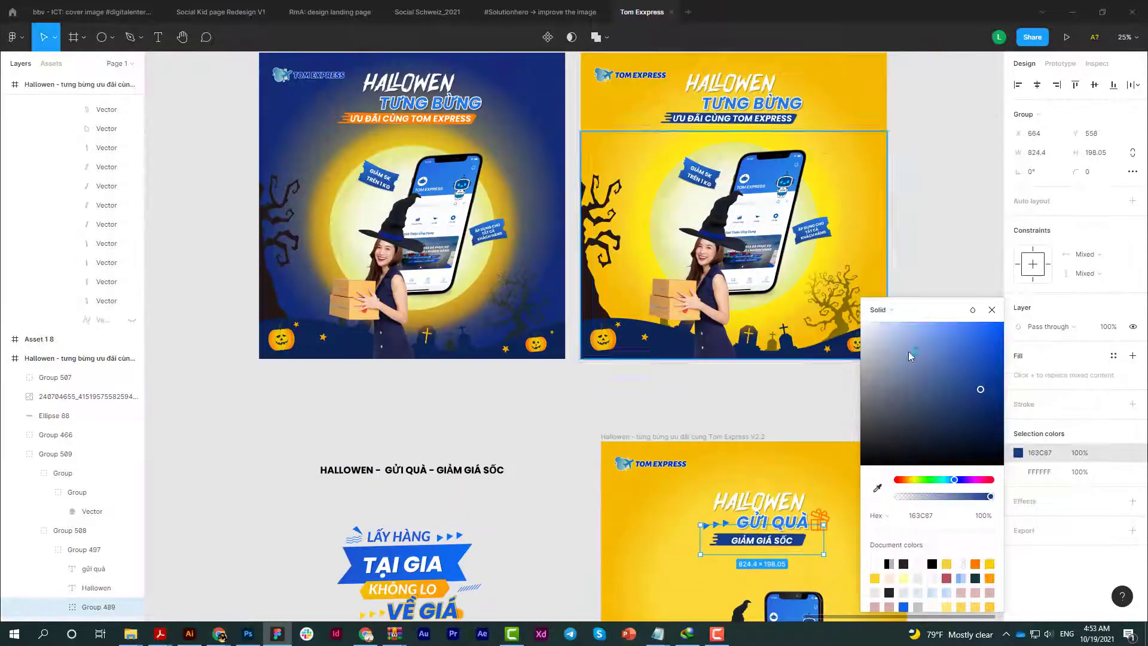
pyautogui.click(947, 325)
pyautogui.scroll(-3, 947, 325)
pyautogui.scroll(-1, 949, 328)
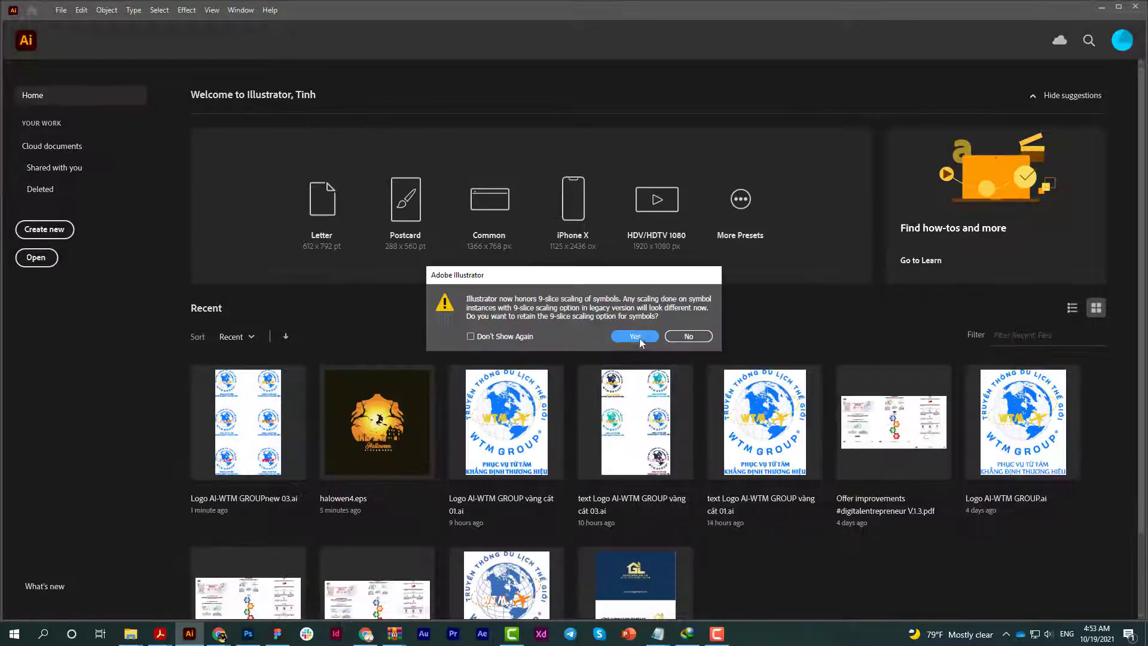
# - Export the halowen4 Halloween artwork as an asset, replacing the existing files
pyautogui.click(640, 338)
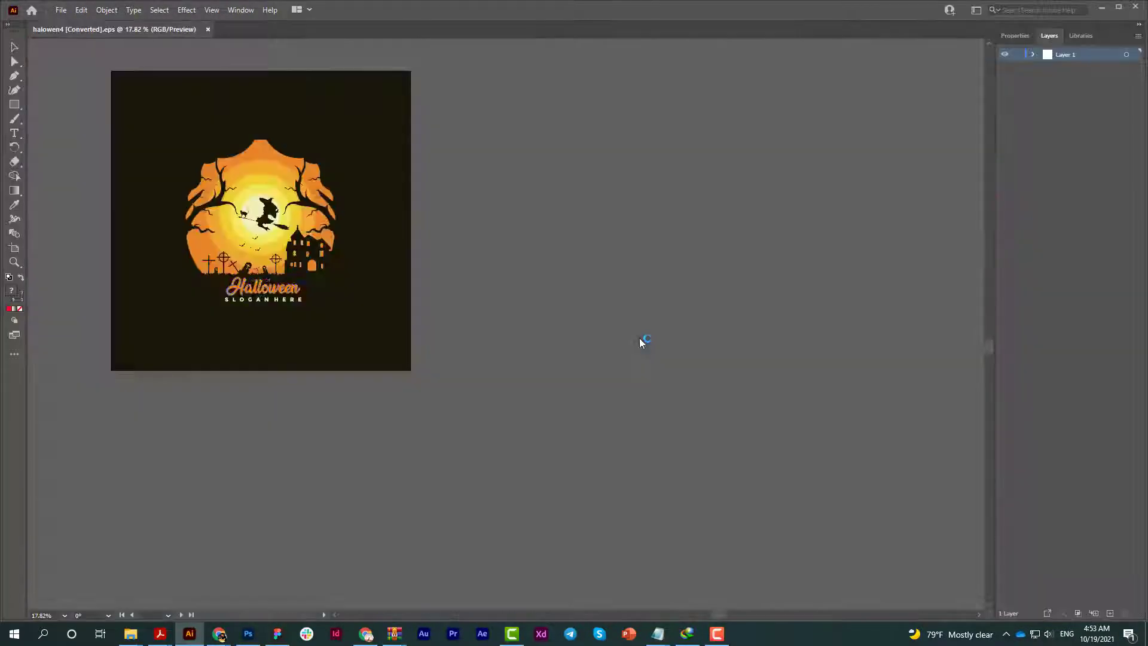
pyautogui.rightClick(308, 246)
pyautogui.click(343, 436)
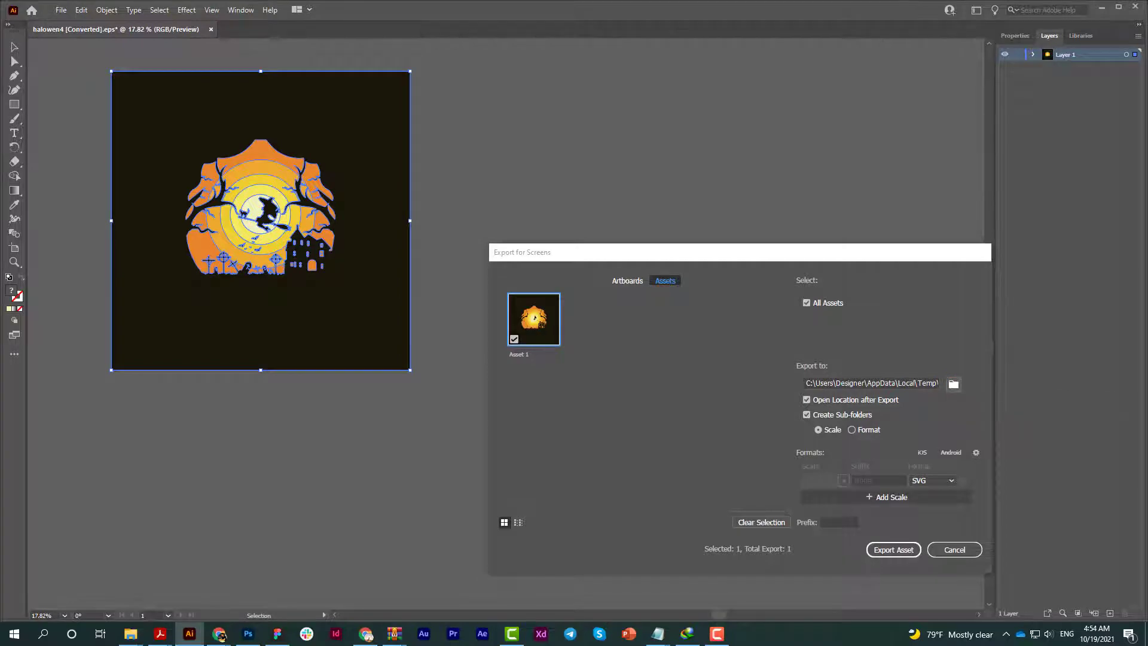
pyautogui.press('Return')
pyautogui.press('Return')
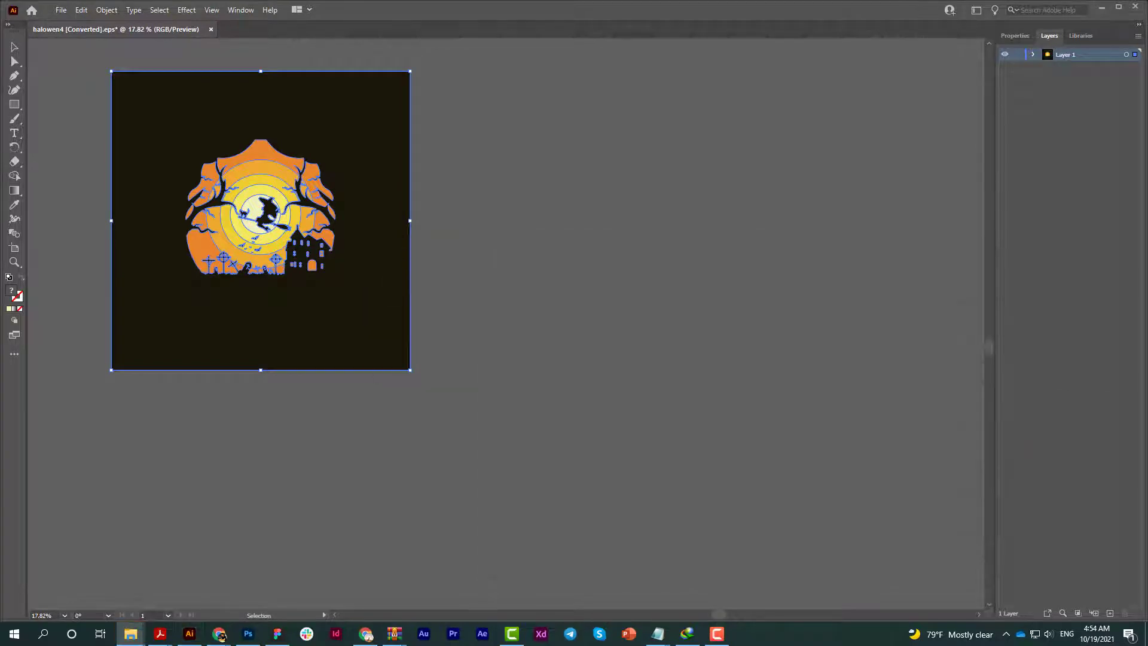
# - Give the witch-and-moon scene a navy 0C2454 background in the Tom Express design
pyautogui.click(277, 633)
pyautogui.scroll(-3, 615, 544)
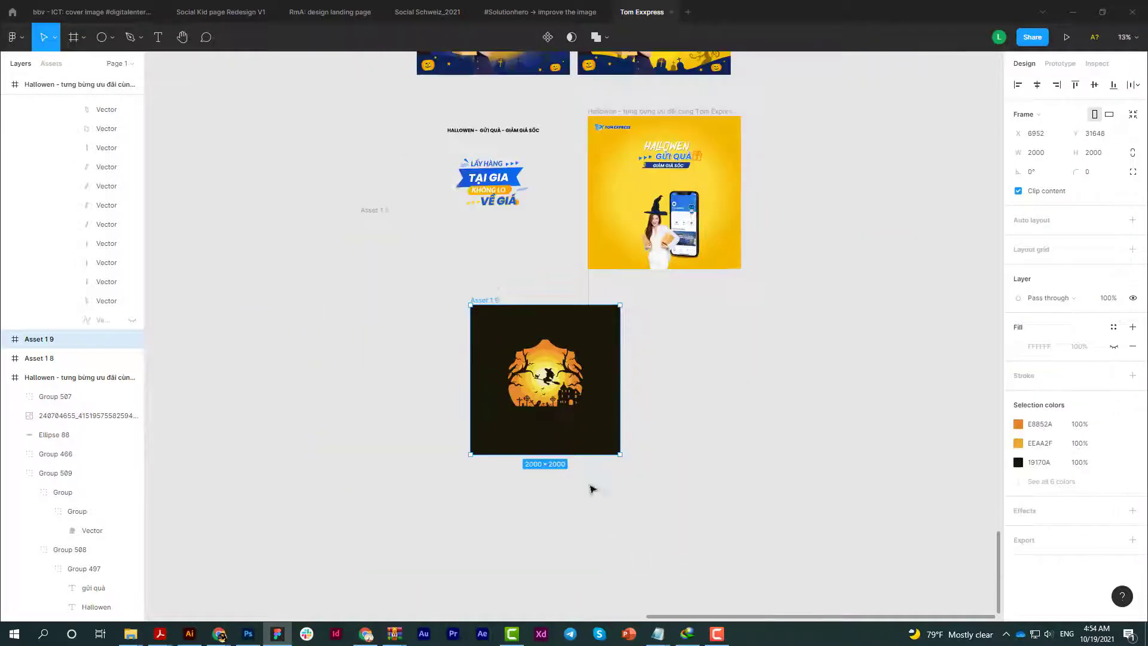
pyautogui.click(1018, 462)
pyautogui.write('0C2454')
pyautogui.scroll(2, 718, 359)
pyautogui.press('Return')
pyautogui.moveTo(575, 482); pyautogui.dragTo(692, 293)
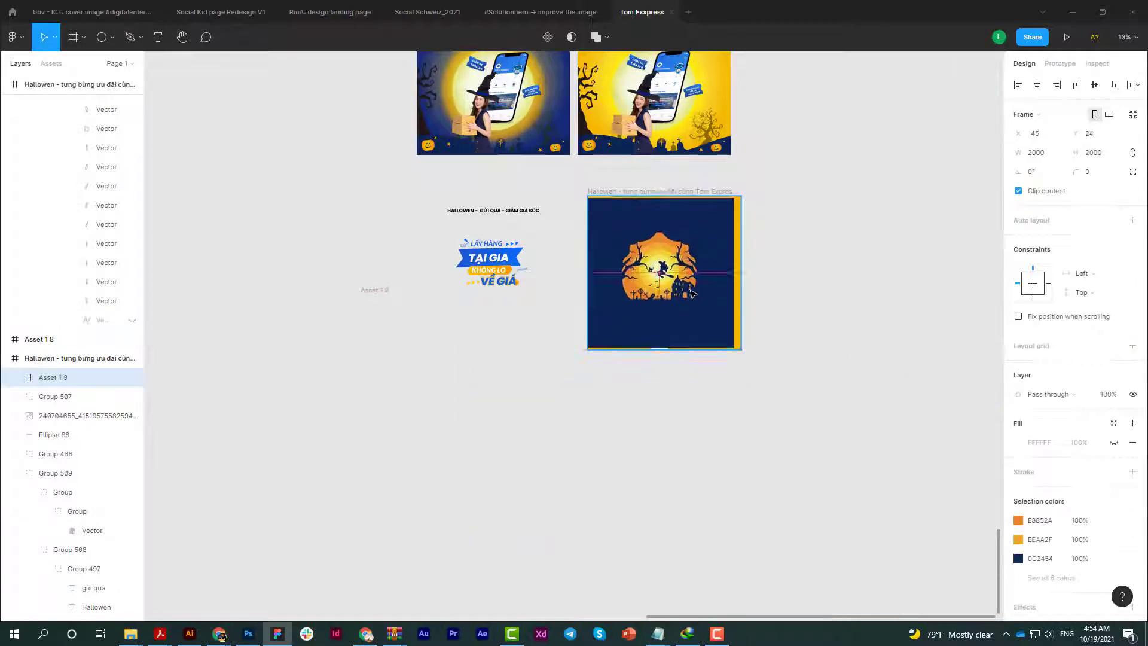
pyautogui.hotkey('ctrl', 'z')
pyautogui.hotkey('ctrl', 'z')
pyautogui.hotkey('ctrl', 'z')
pyautogui.hotkey('ctrl', 'z')
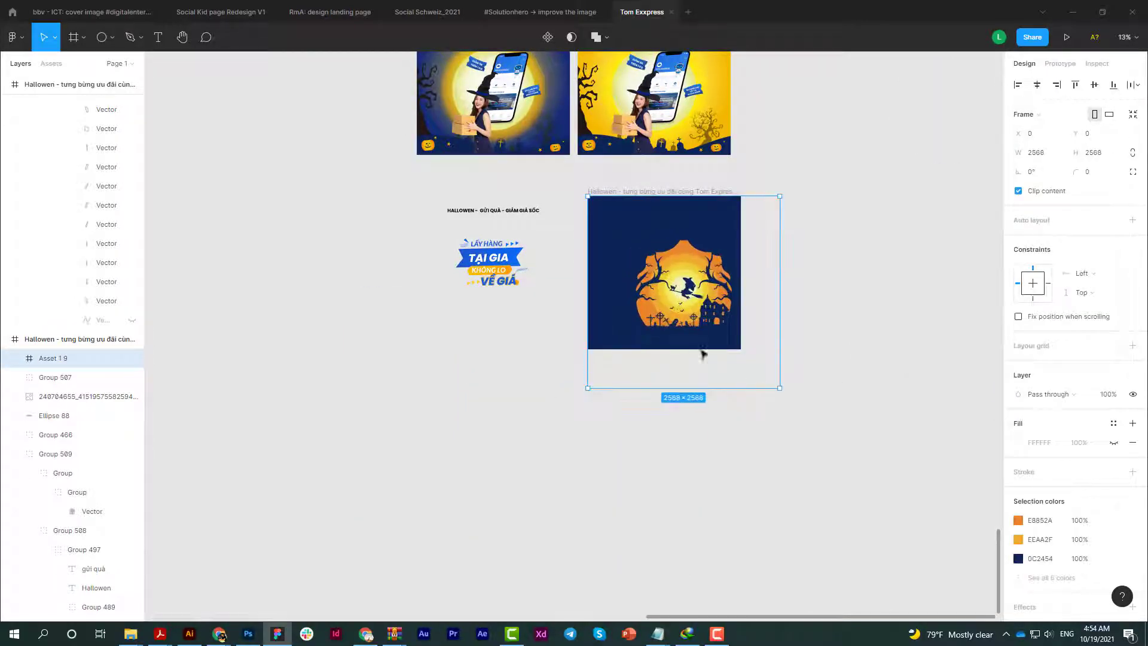
pyautogui.hotkey('ctrl', 'z')
# - Place the scene layer below Group 466, behind the woman and phone, and flatten it
pyautogui.moveTo(62, 425); pyautogui.dragTo(63, 425)
pyautogui.scroll(3, 705, 412)
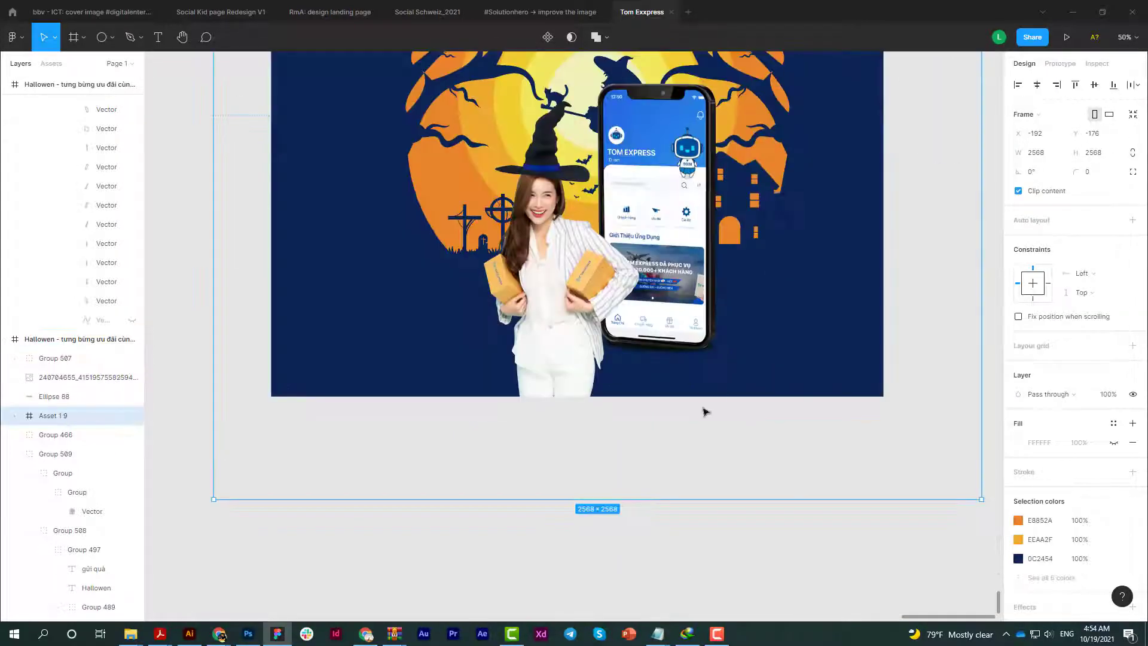
pyautogui.hscroll(-3, 478, 443)
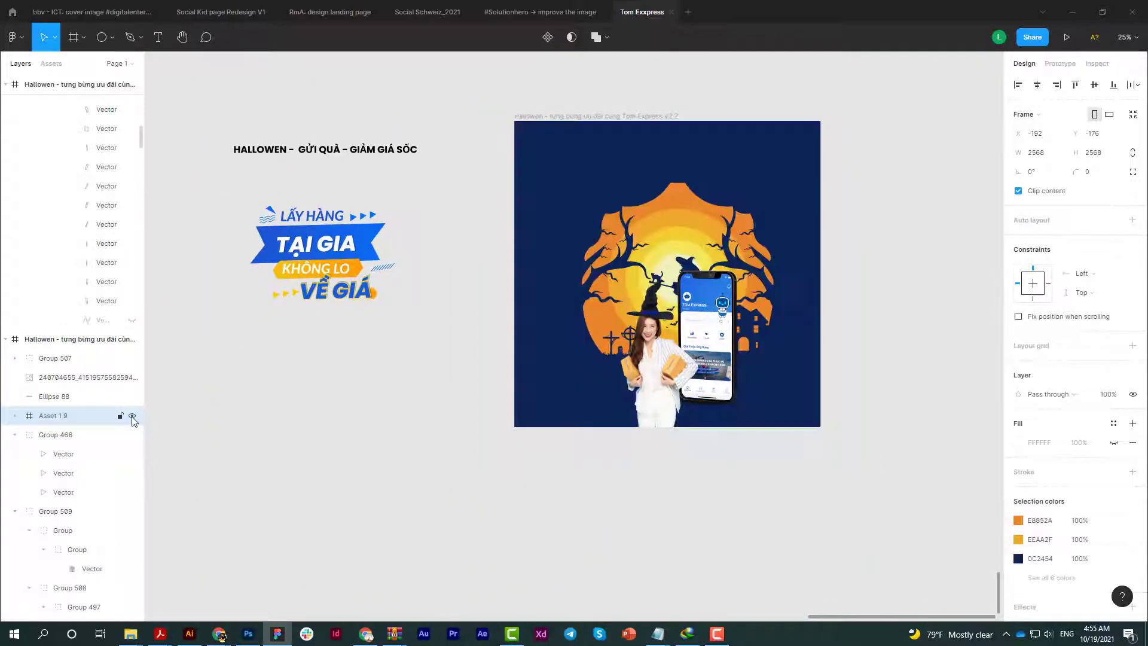
pyautogui.moveTo(128, 415)
pyautogui.mouseDown()
pyautogui.moveTo(18, 508)
pyautogui.moveTo(73, 564)
pyautogui.moveTo(89, 549)
pyautogui.mouseUp()
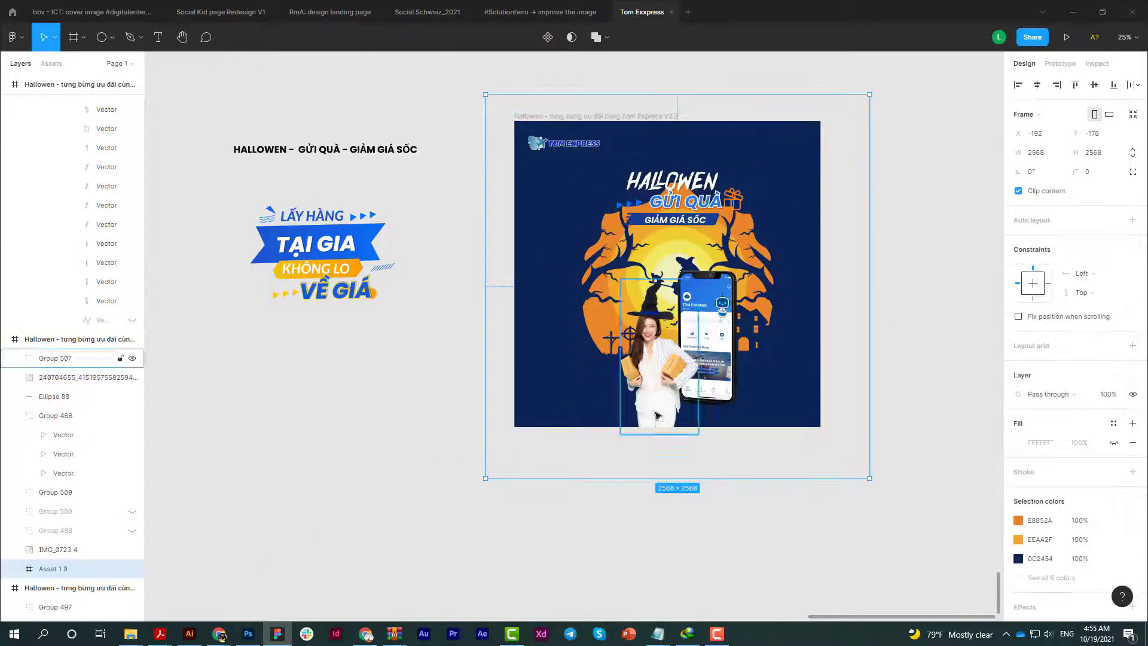
pyautogui.rightClick(529, 419)
pyautogui.click(549, 431)
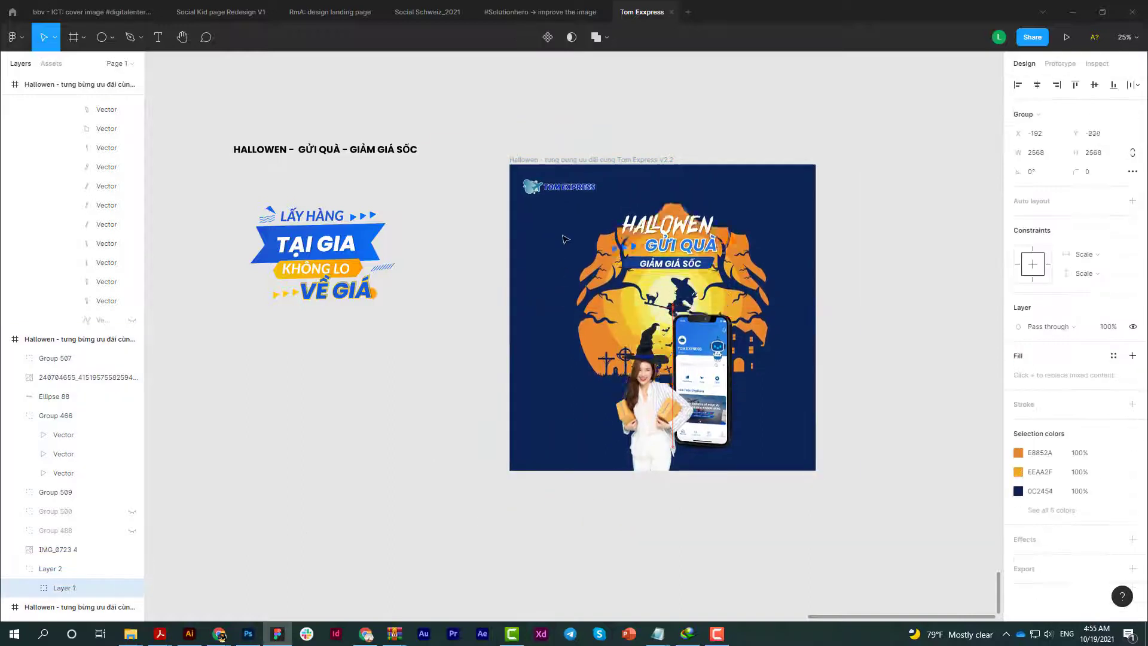
# - Try repositioning the flattened scene inside the post, then undo the moves
pyautogui.moveTo(556, 251); pyautogui.dragTo(563, 218)
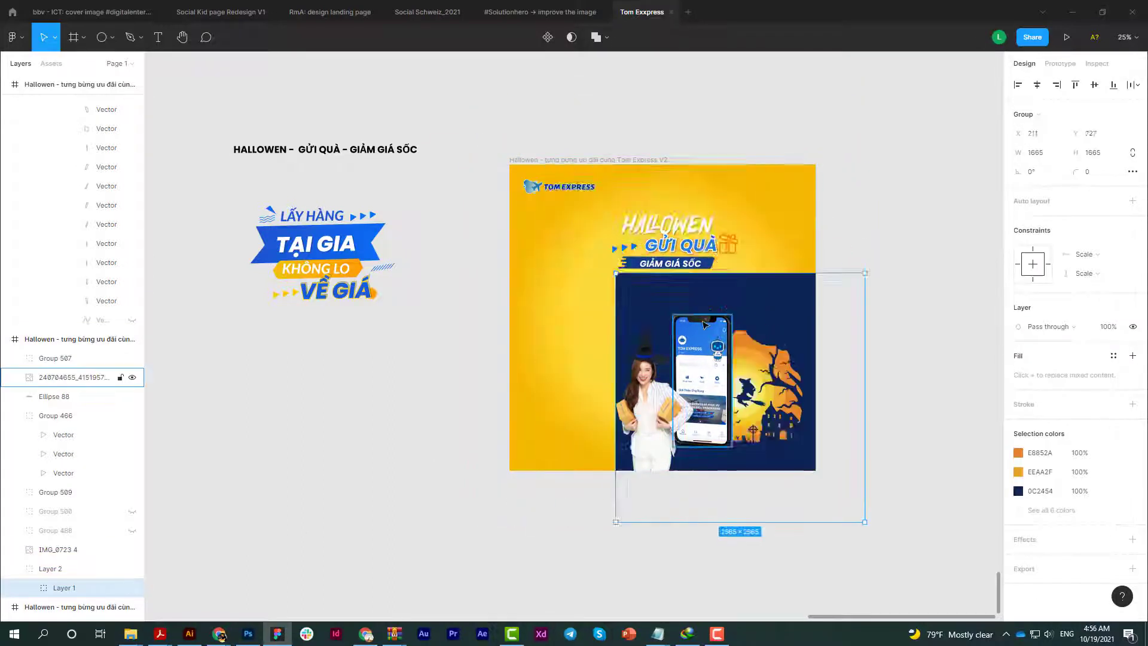
pyautogui.moveTo(567, 219); pyautogui.dragTo(563, 270)
pyautogui.scroll(5, 102, 526)
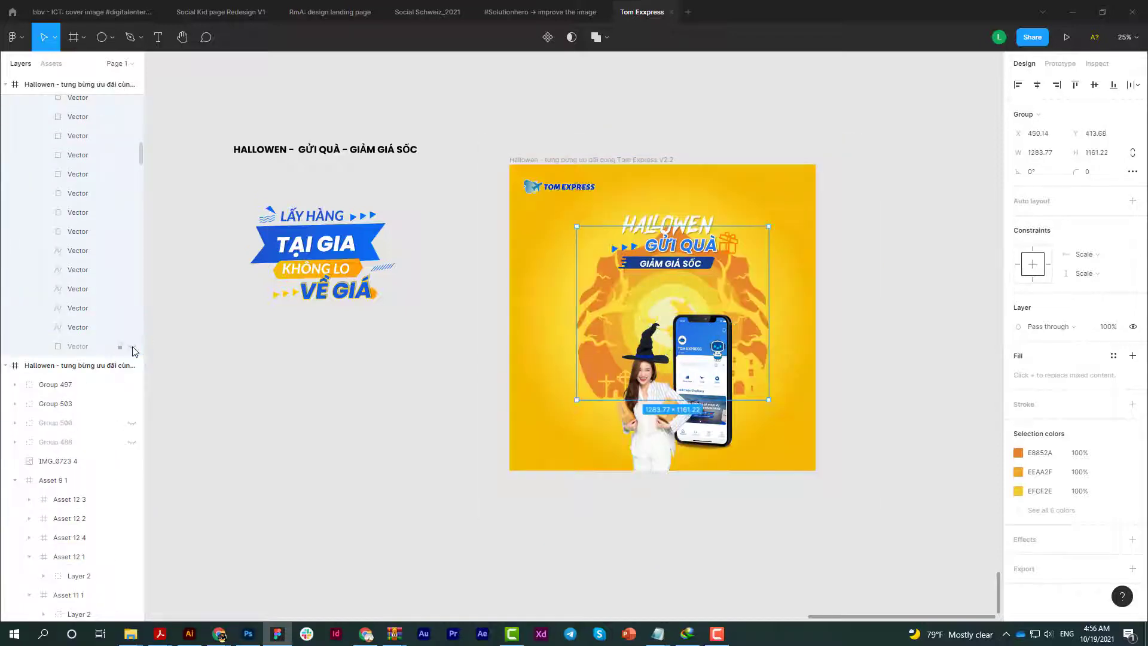
pyautogui.hotkey('ctrl', 'z')
pyautogui.hotkey('ctrl', 'z')
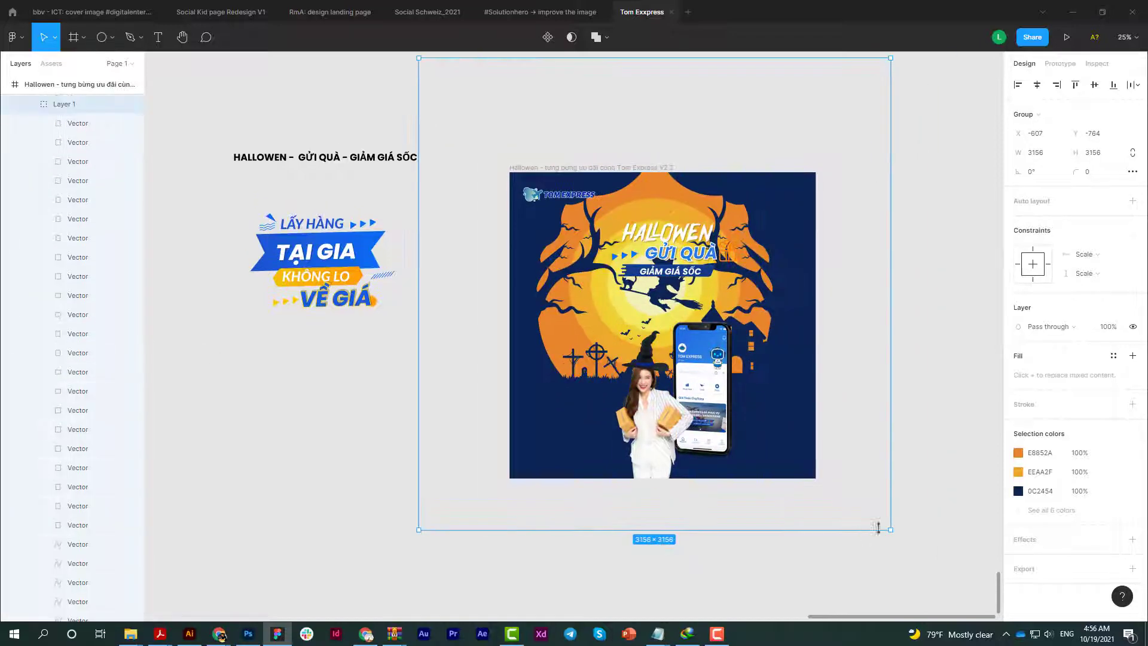
pyautogui.hotkey('ctrl', 'z')
pyautogui.scroll(3, 758, 448)
pyautogui.scroll(-2, 758, 448)
# - Step through undo/redo history to settle the scene at about 1711 px size
pyautogui.hotkey('ctrl', 'shift', 'z')
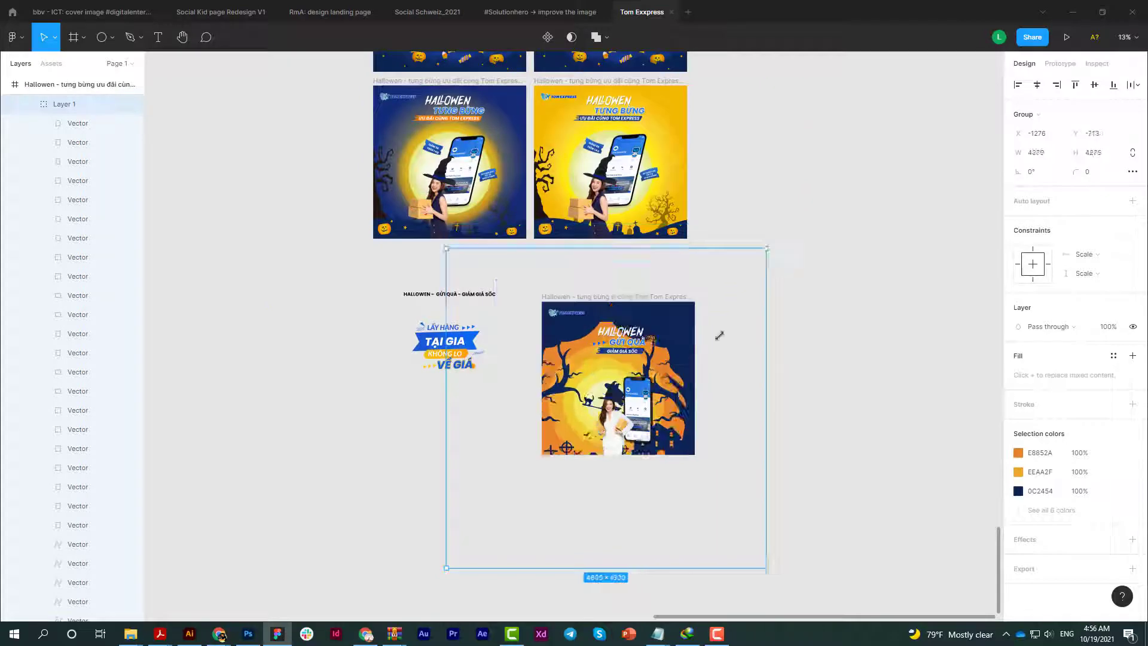
pyautogui.hotkey('ctrl', 'shift', 'z')
pyautogui.hotkey('ctrl', 'shift', 'z')
pyautogui.keyDown('ctrl'); pyautogui.scroll(2, 690, 376); pyautogui.keyUp('ctrl')
pyautogui.hotkey('ctrl', 'shift', 'z')
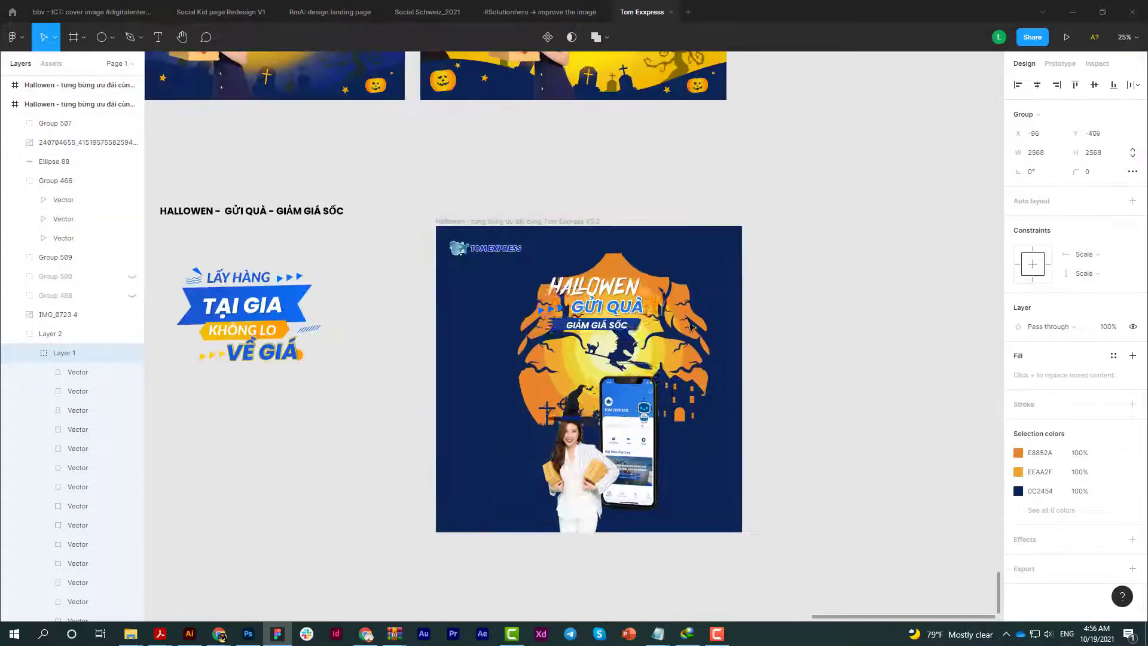
pyautogui.hotkey('ctrl', 'shift', 'z')
pyautogui.hotkey('ctrl', 'shift', 'z')
pyautogui.hotkey('ctrl', 'shift', 'z')
pyautogui.hotkey('ctrl', 'shift', 'z')
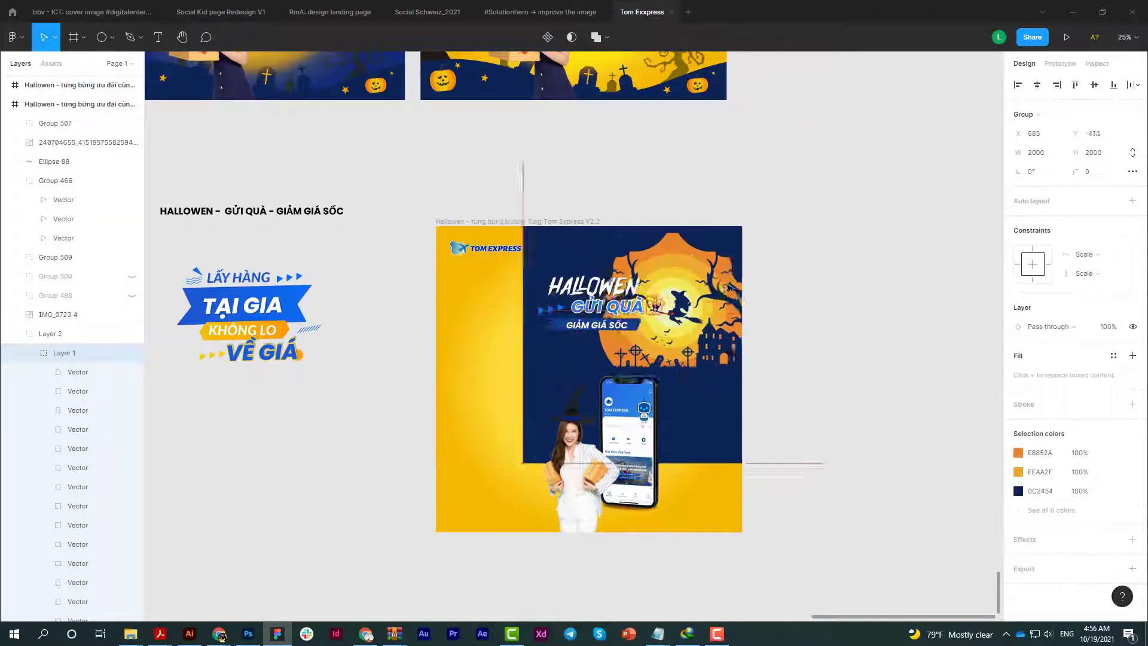
pyautogui.hotkey('ctrl', 'shift', 'z')
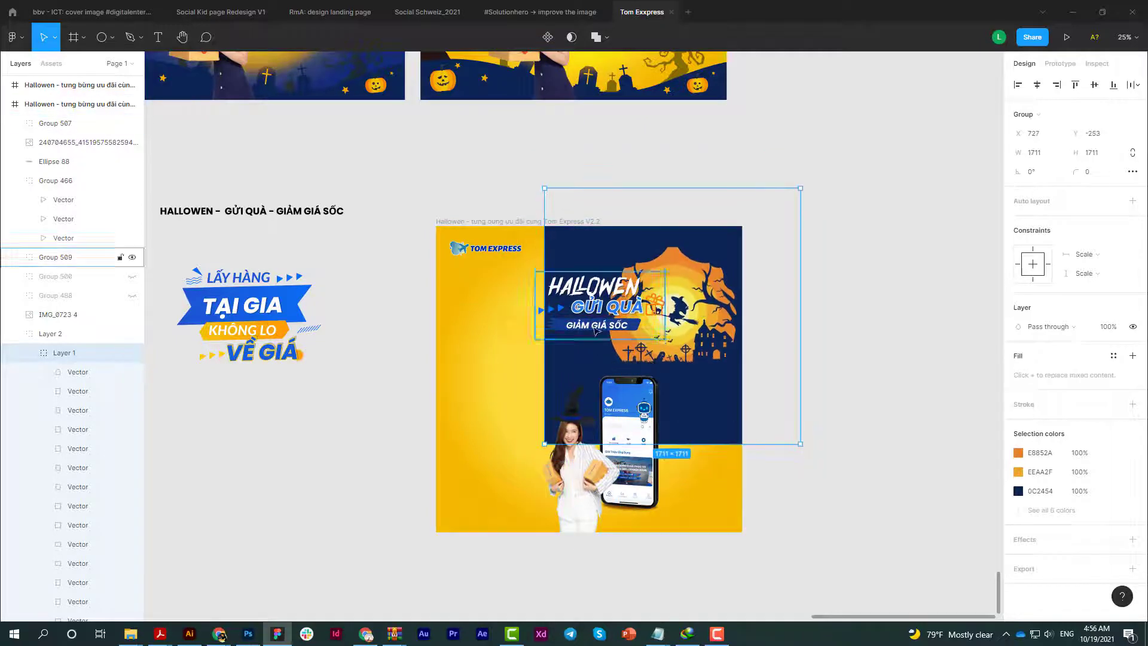
pyautogui.hotkey('ctrl', 'shift', 'z')
pyautogui.hotkey('ctrl', 'shift', 'z')
pyautogui.hotkey('ctrl', 'shift', 'z')
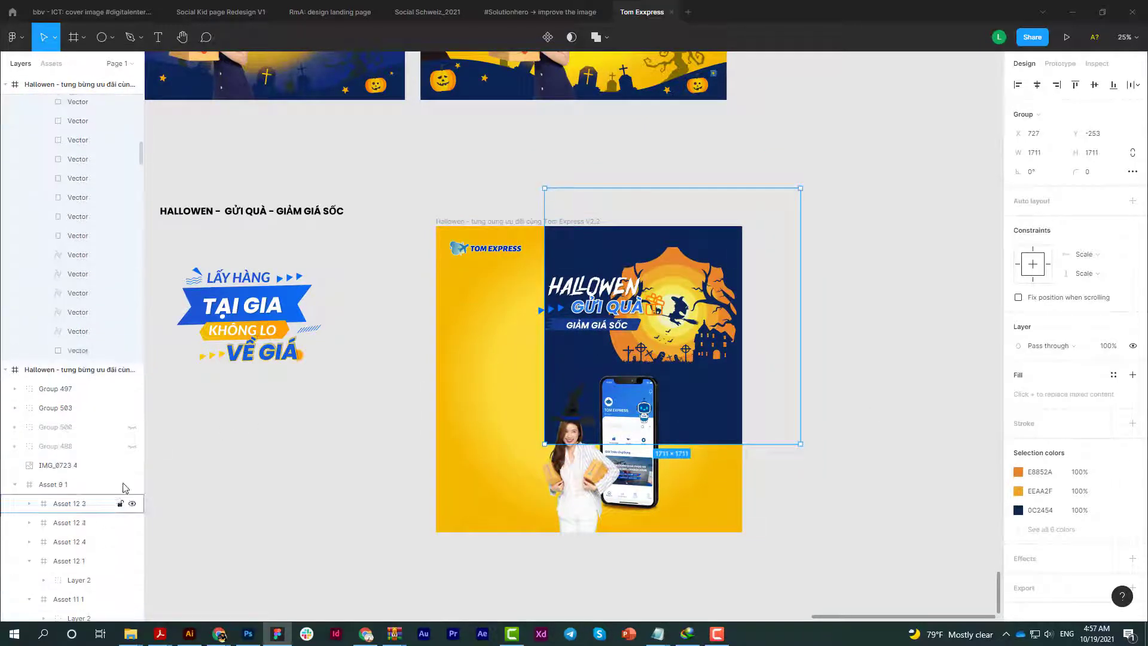
pyautogui.hotkey('ctrl', 'shift', 'z')
pyautogui.hotkey('ctrl', 'shift', 'z')
pyautogui.hotkey('ctrl', 'shift', 'z')
pyautogui.hotkey('ctrl', 'shift', 'z')
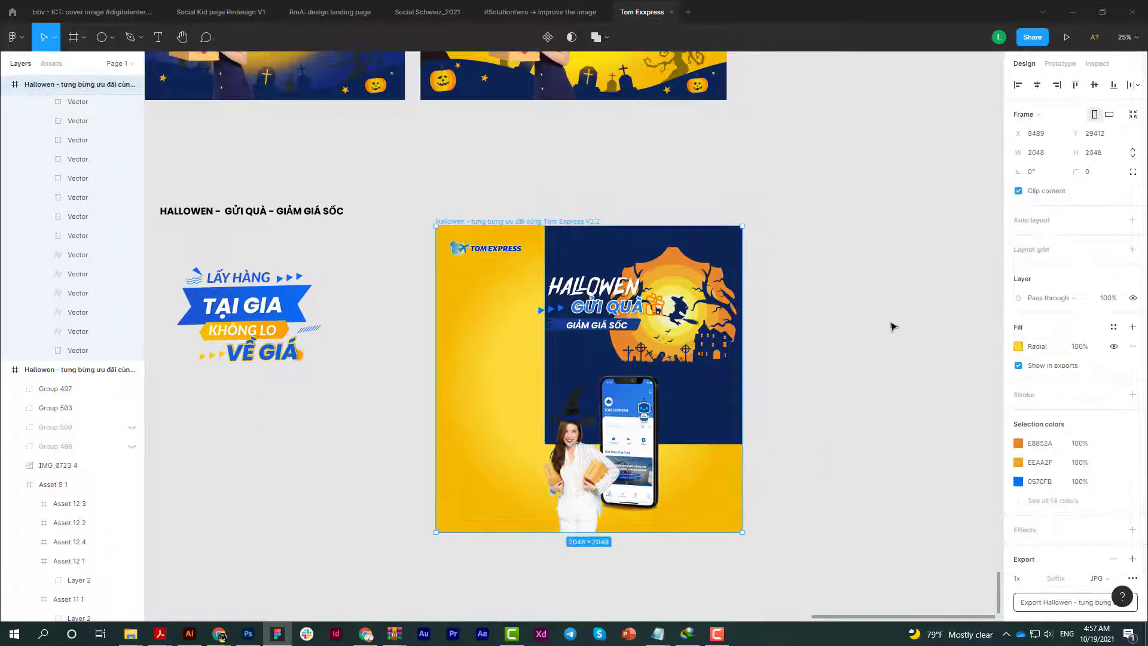
# - Try a yellow-to-navy 163C87 gradient on the post background, sampling navy from the canvas
pyautogui.press('-')
pyautogui.click(1019, 346)
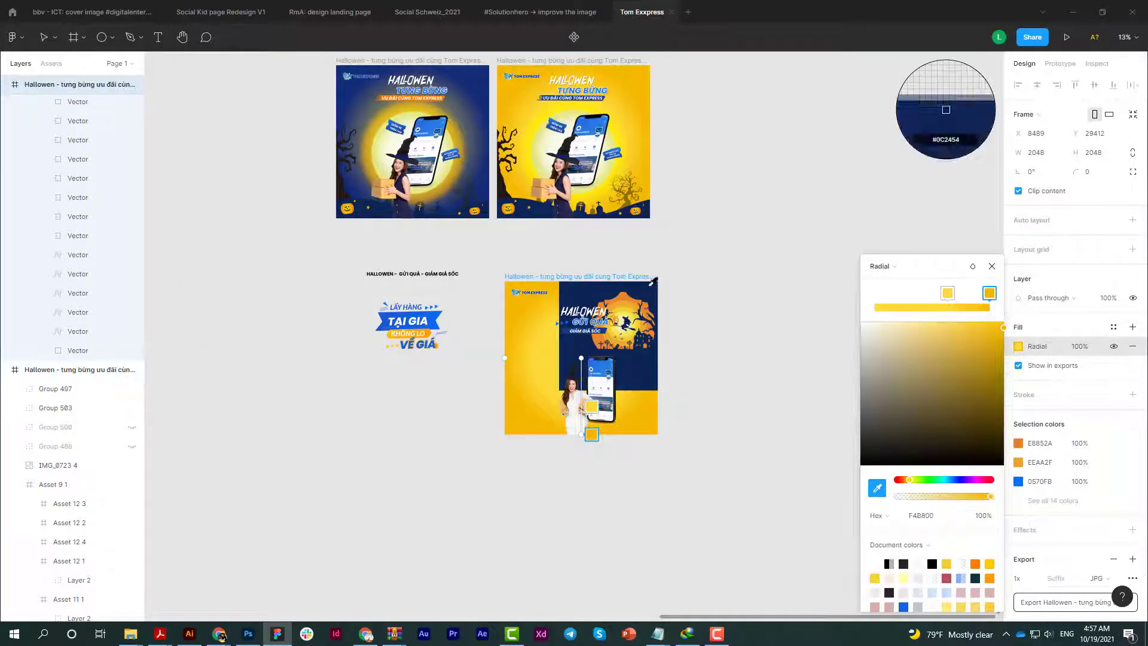
pyautogui.click(947, 293)
pyautogui.click(132, 351)
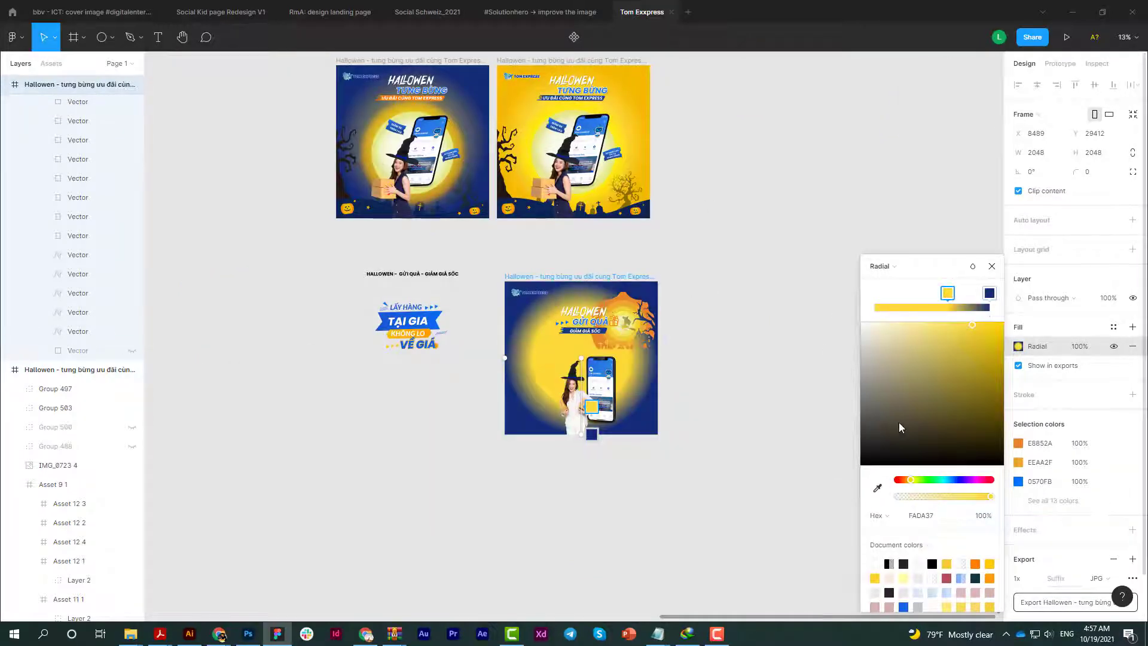
pyautogui.click(877, 487)
pyautogui.click(990, 293)
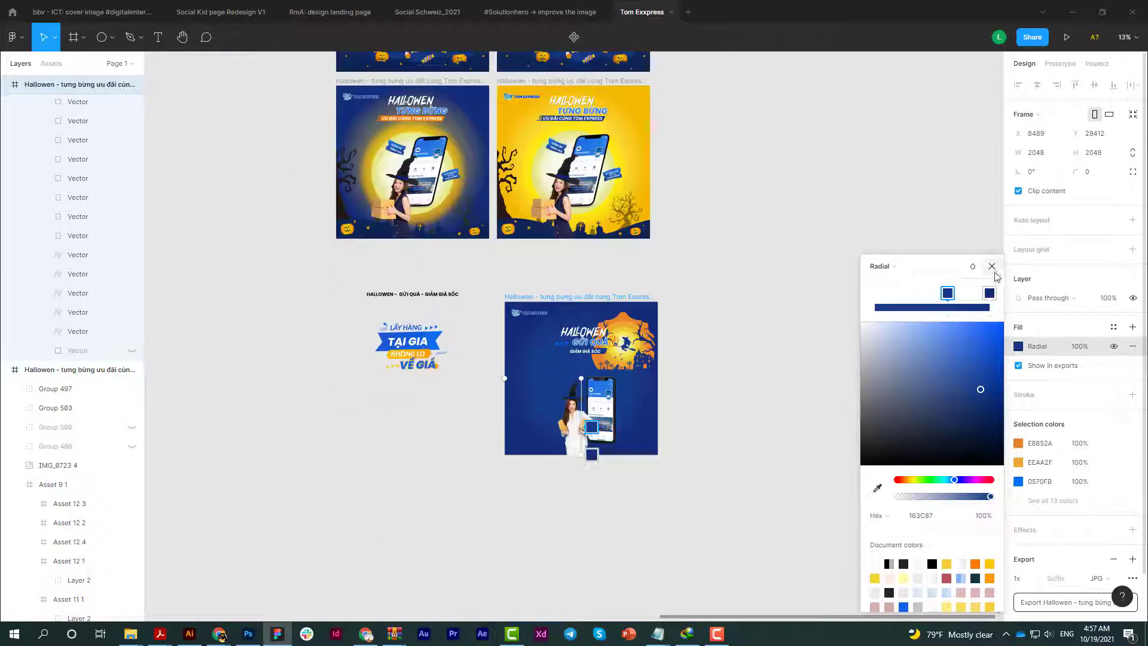
pyautogui.click(991, 266)
# - Try moving the witch scene group toward the lower left, then undo back to yellow
pyautogui.hotkey('shift', '2')
pyautogui.press('-')
pyautogui.click(632, 235)
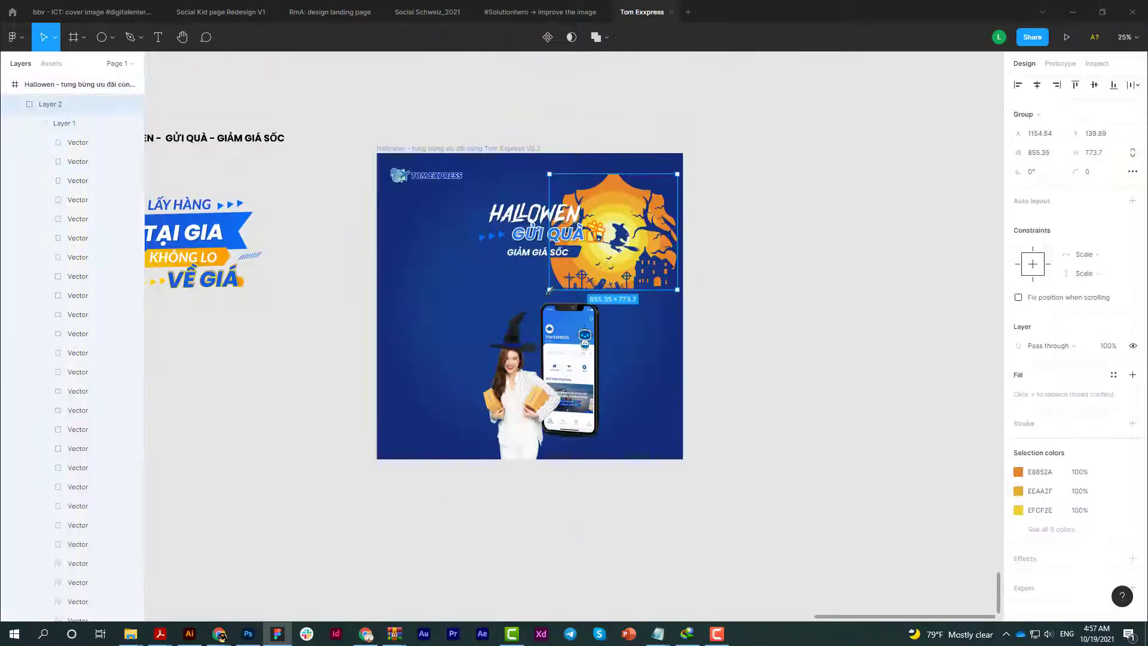
pyautogui.moveTo(549, 291); pyautogui.dragTo(359, 455)
pyautogui.hotkey('ctrl', 'z')
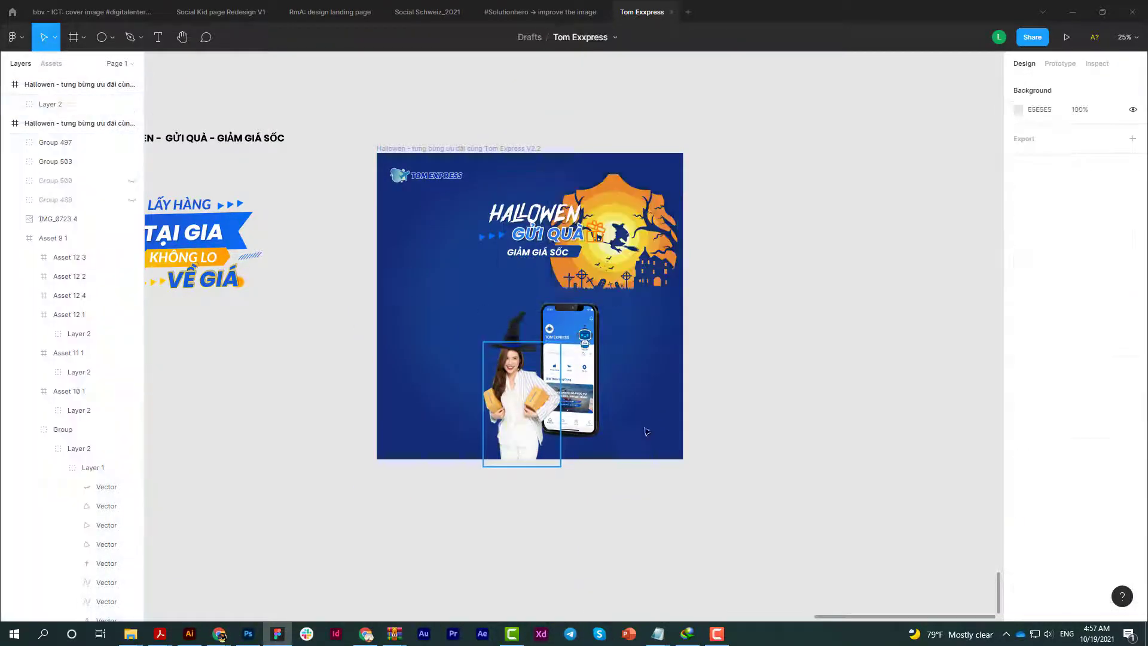
pyautogui.hotkey('ctrl', 'z')
pyautogui.hotkey('ctrl', 'z')
pyautogui.hotkey('ctrl', 'z')
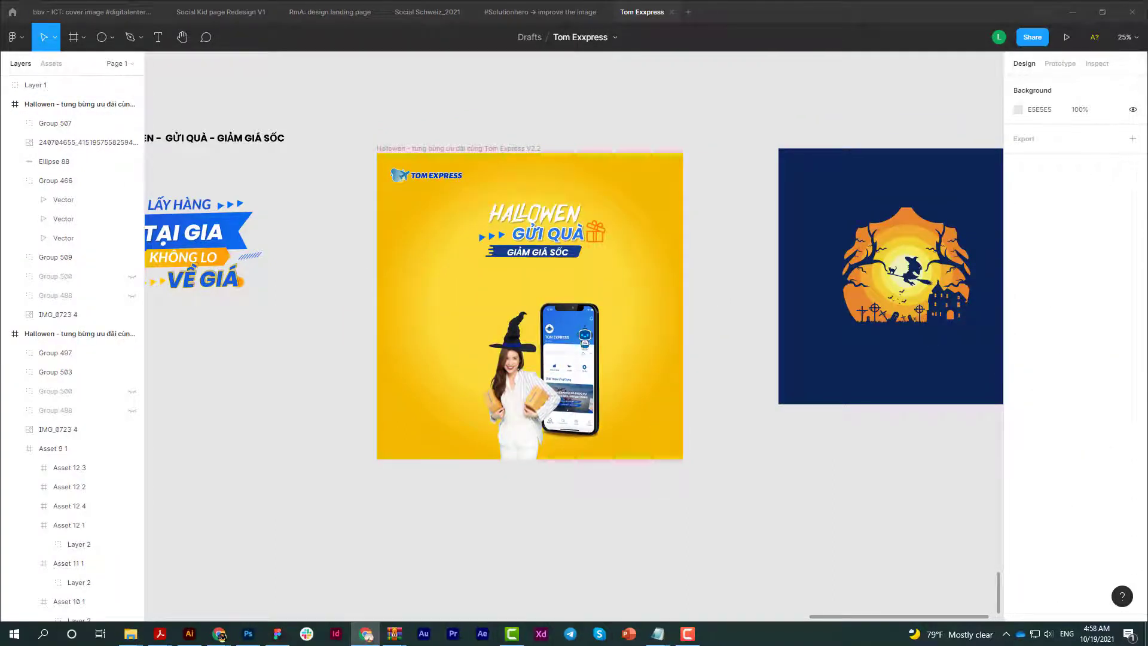
pyautogui.scroll(5, 574, 334)
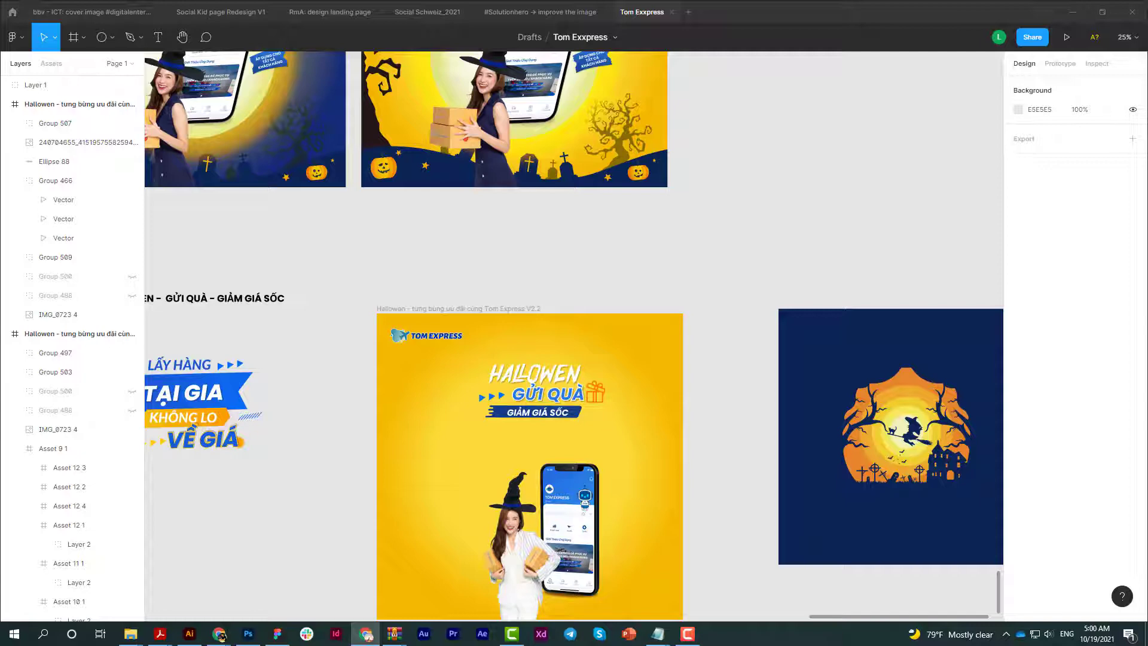
# - Open the archived 1270 pumpkin Halloween artwork in Illustrator and fit the artboard in view
pyautogui.press('Return')
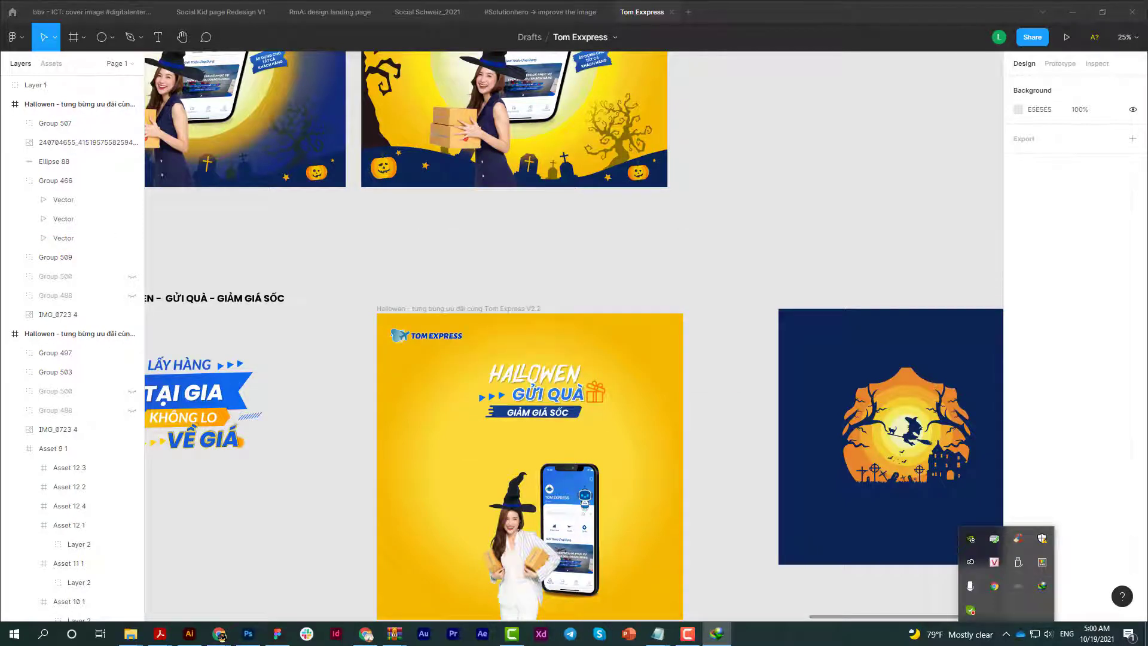
pyautogui.press('Escape')
pyautogui.press('Return')
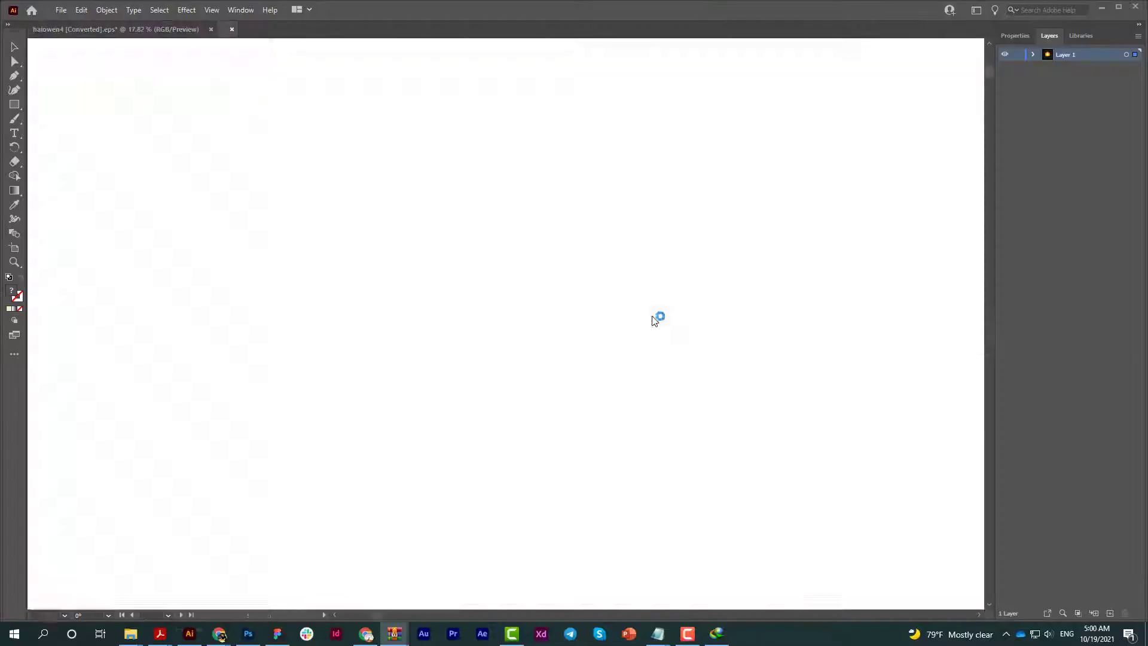
pyautogui.hotkey('ctrl', '0')
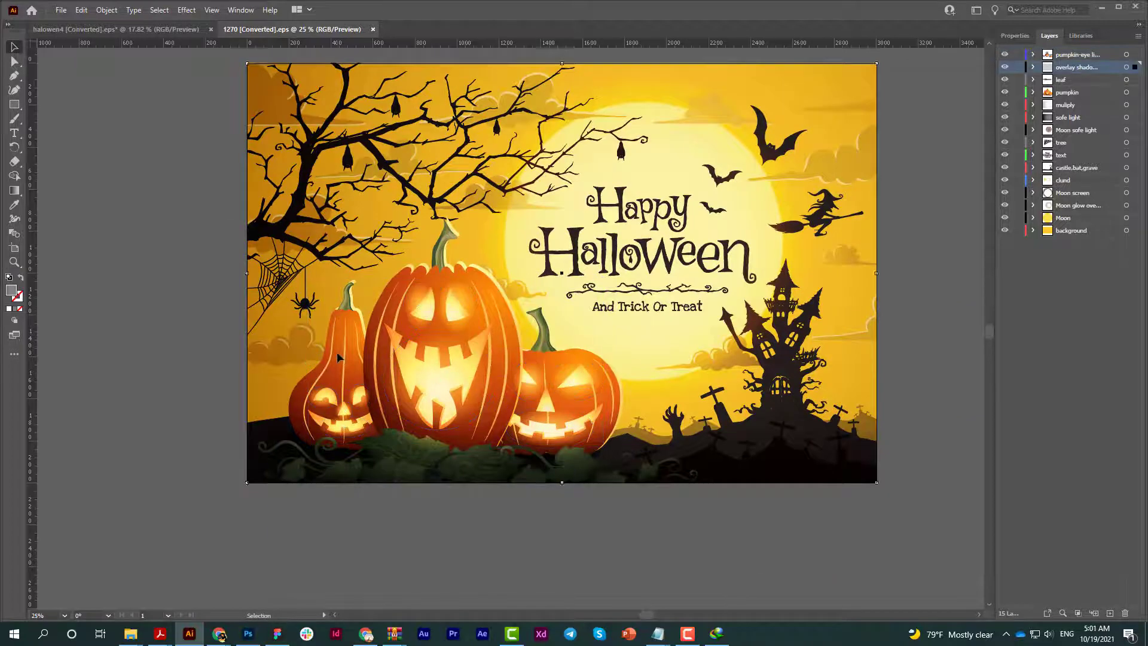
pyautogui.hotkey('ctrl', '-')
# - Move the pumpkin objects into the pumpkin-eye layer and check their visibility
pyautogui.rightClick(507, 248)
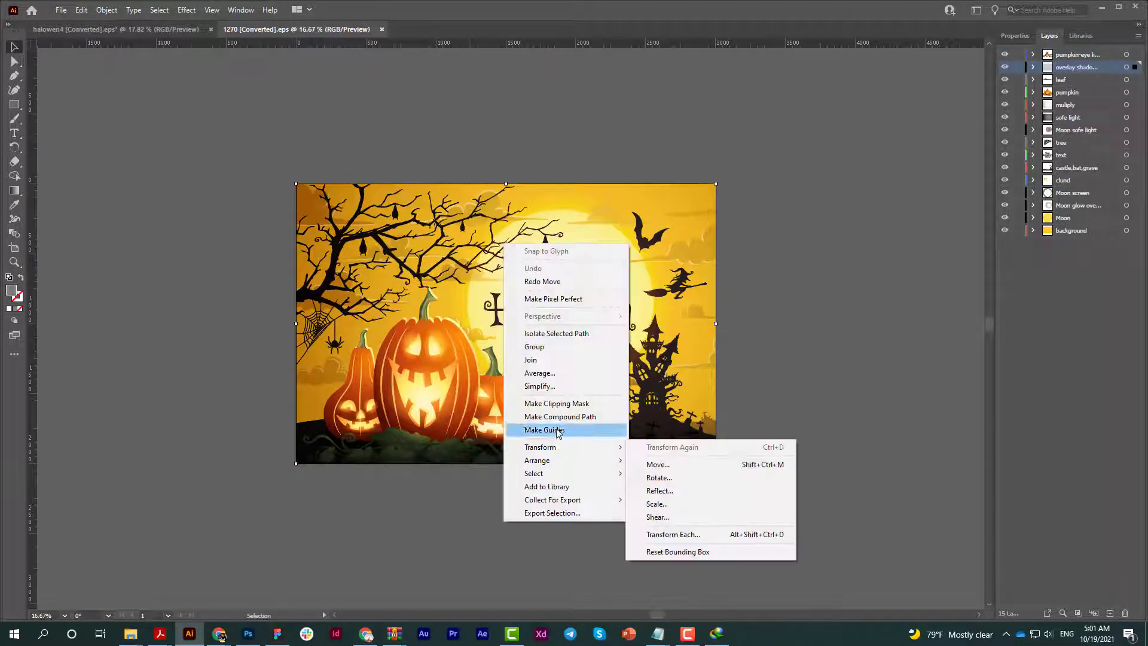
pyautogui.click(681, 269)
pyautogui.rightClick(654, 242)
pyautogui.click(793, 541)
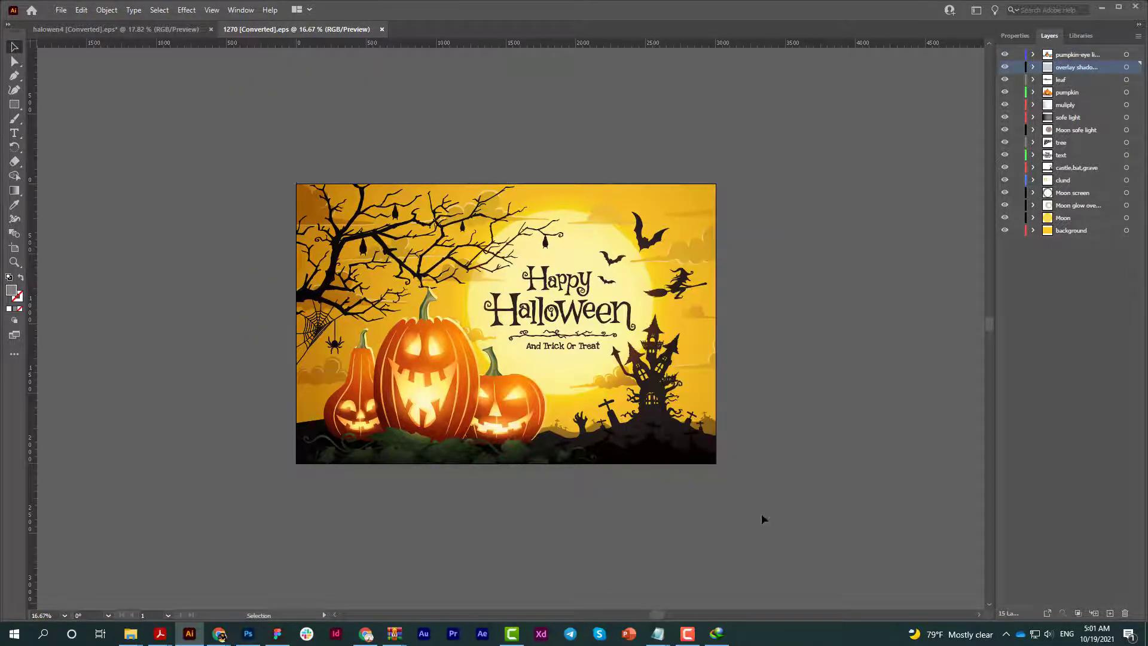
pyautogui.click(1126, 54)
pyautogui.click(1126, 92)
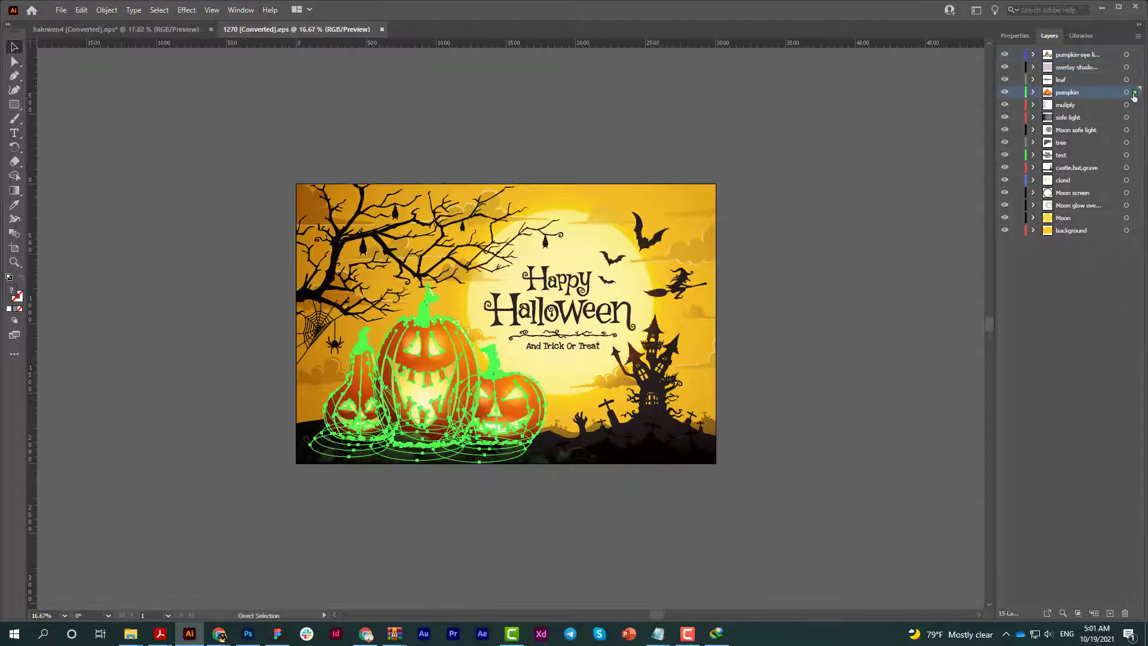
pyautogui.moveTo(1134, 92); pyautogui.dragTo(1134, 54)
pyautogui.click(1004, 54)
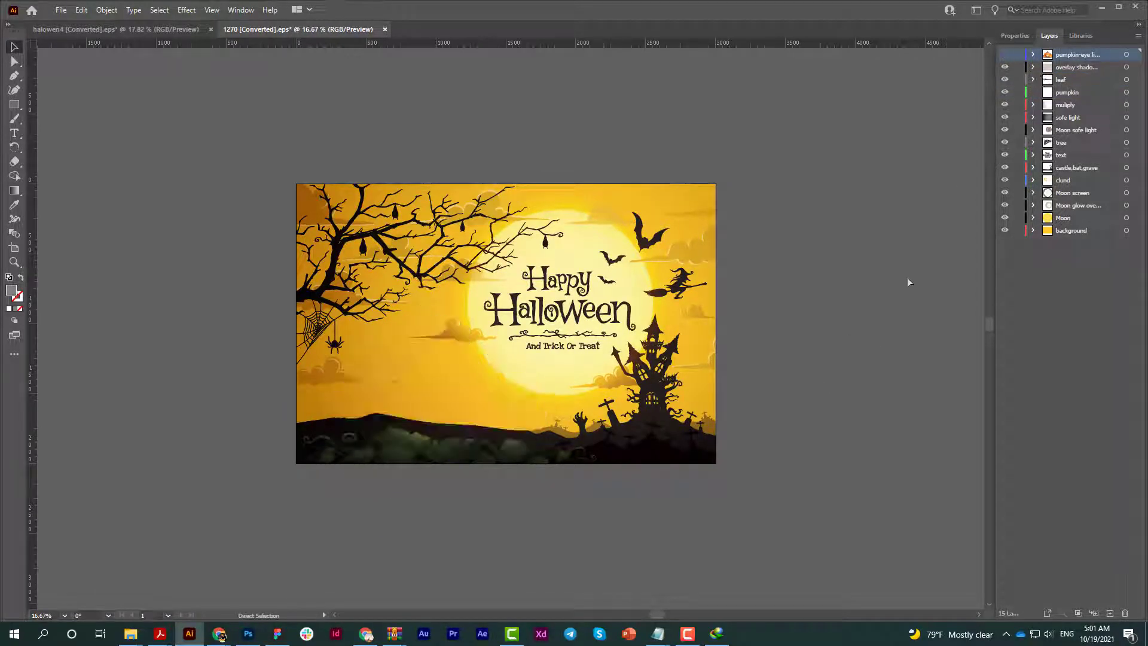
pyautogui.click(1005, 55)
# - Export the selected pumpkins as an image asset and return to the Figma design
pyautogui.click(1126, 54)
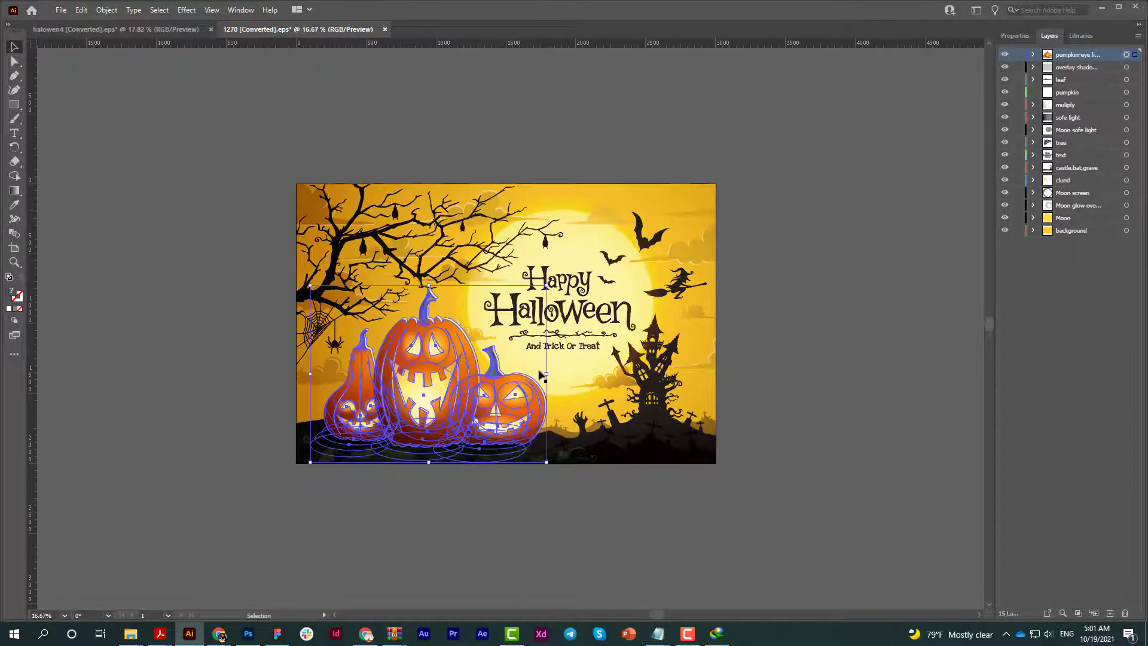
pyautogui.hotkey('ctrl', 'alt', 'e')
pyautogui.click(903, 553)
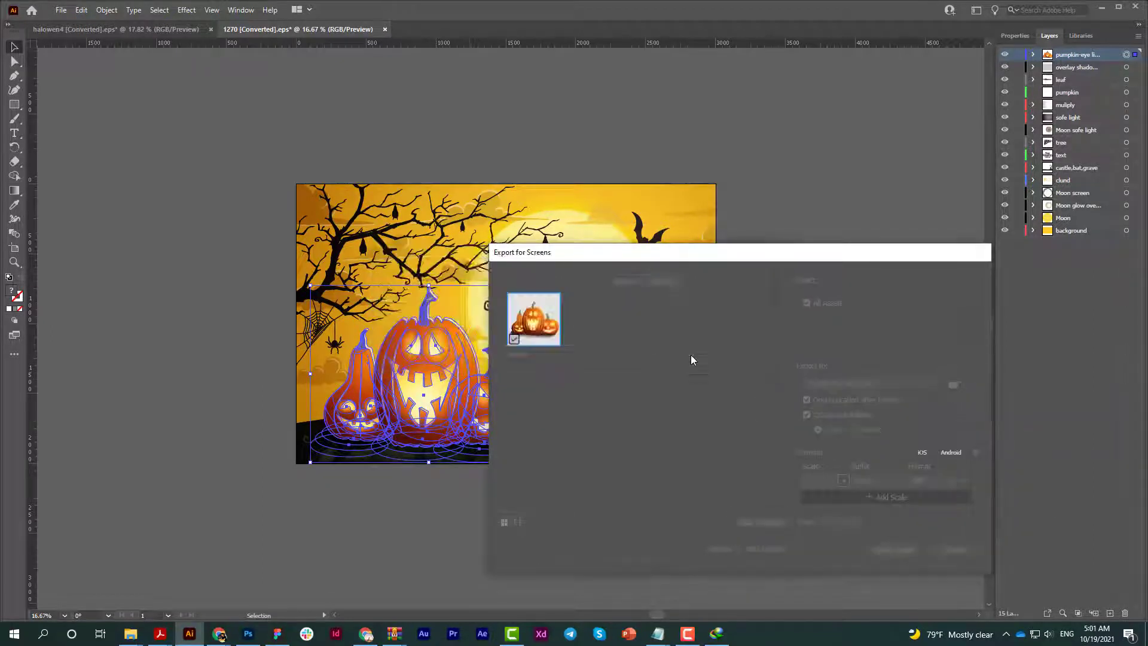
pyautogui.click(277, 633)
# - Paste the pumpkins into the Figma post, shrink the group and ungroup it
pyautogui.hotkey('ctrl', 'v')
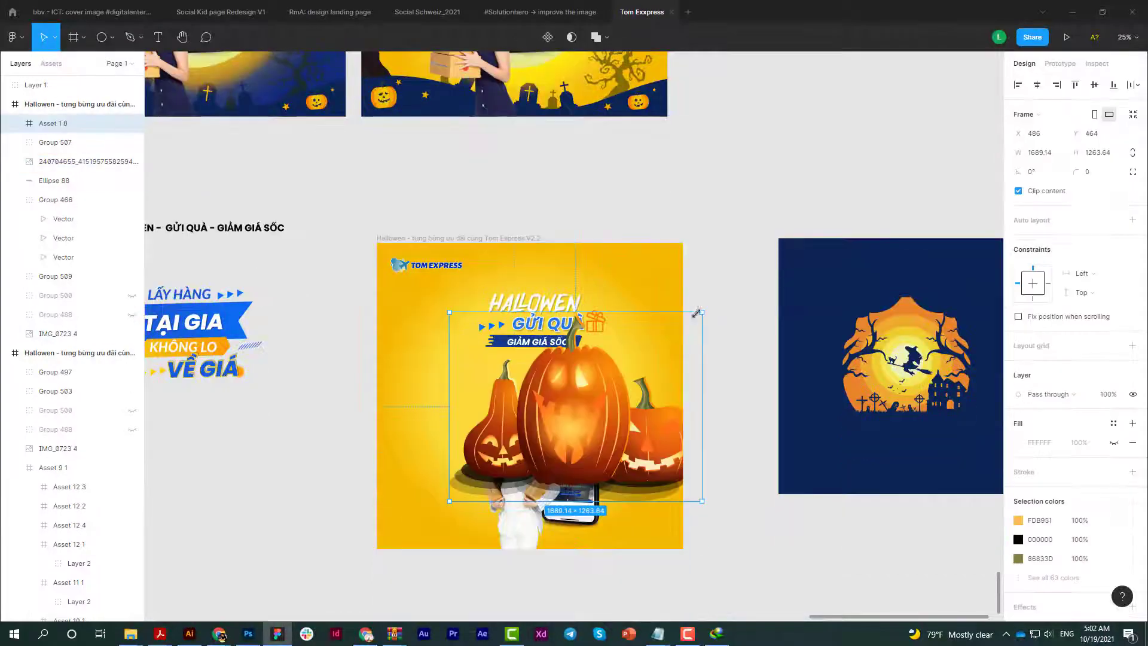
pyautogui.press('Return')
pyautogui.press('Return')
pyautogui.press('Return')
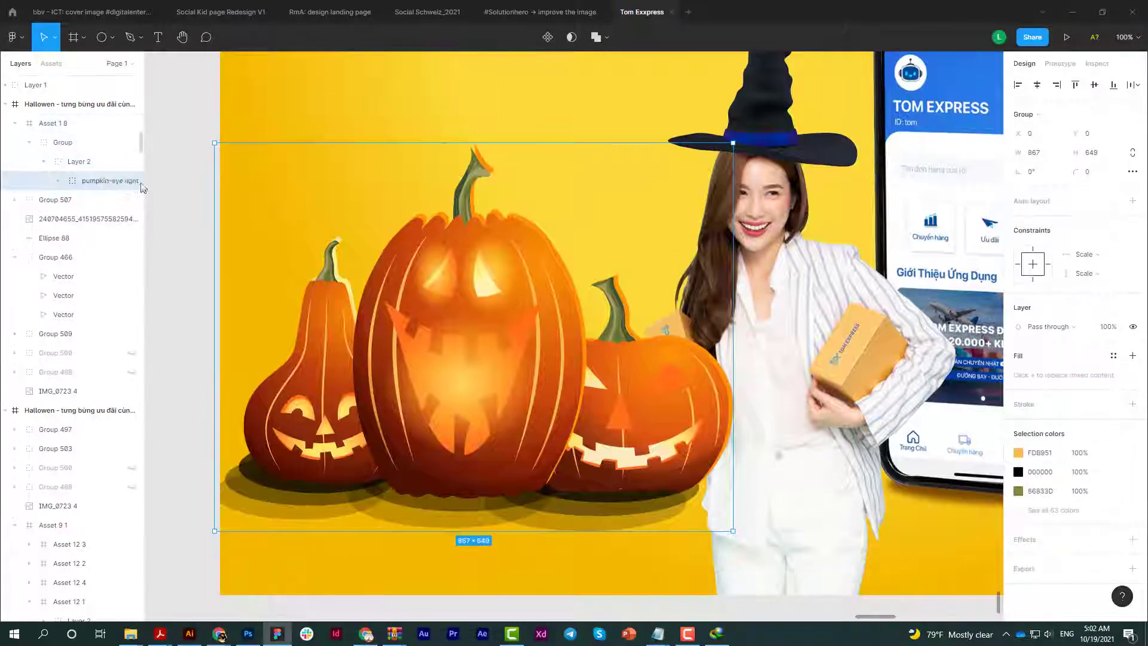
pyautogui.scroll(-5, 456, 505)
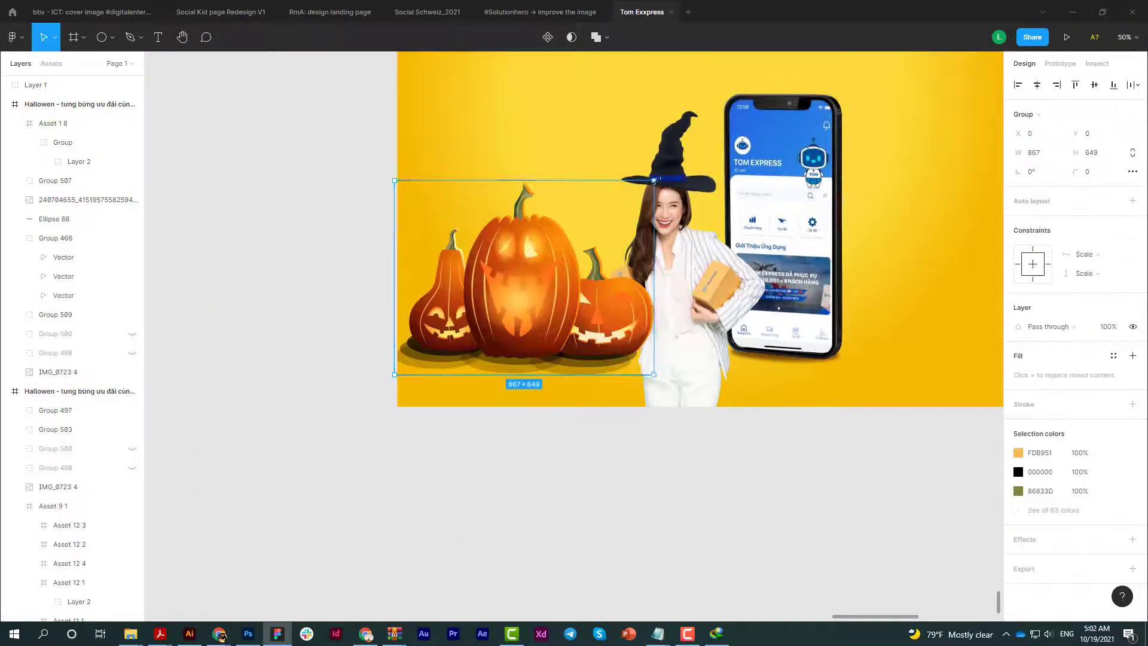
pyautogui.moveTo(653, 179); pyautogui.dragTo(585, 253)
pyautogui.rightClick(503, 258)
pyautogui.click(550, 430)
# - Give one pumpkin shadow a layer blur and delete a shadow ellipse
pyautogui.click(447, 362)
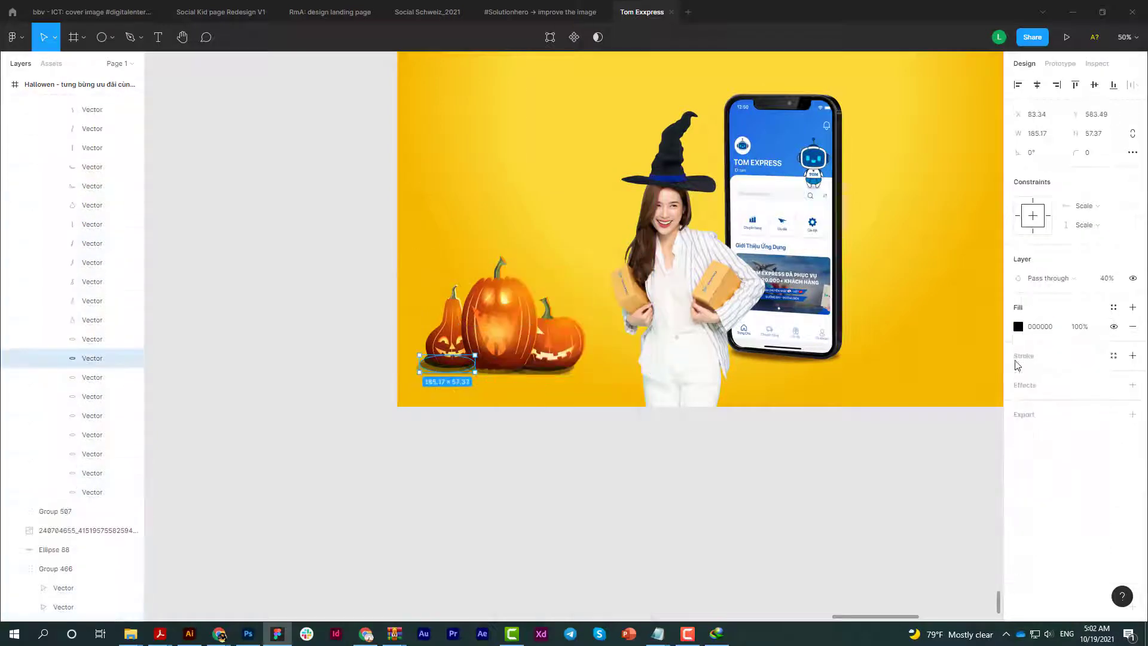
pyautogui.click(1045, 409)
pyautogui.click(1045, 423)
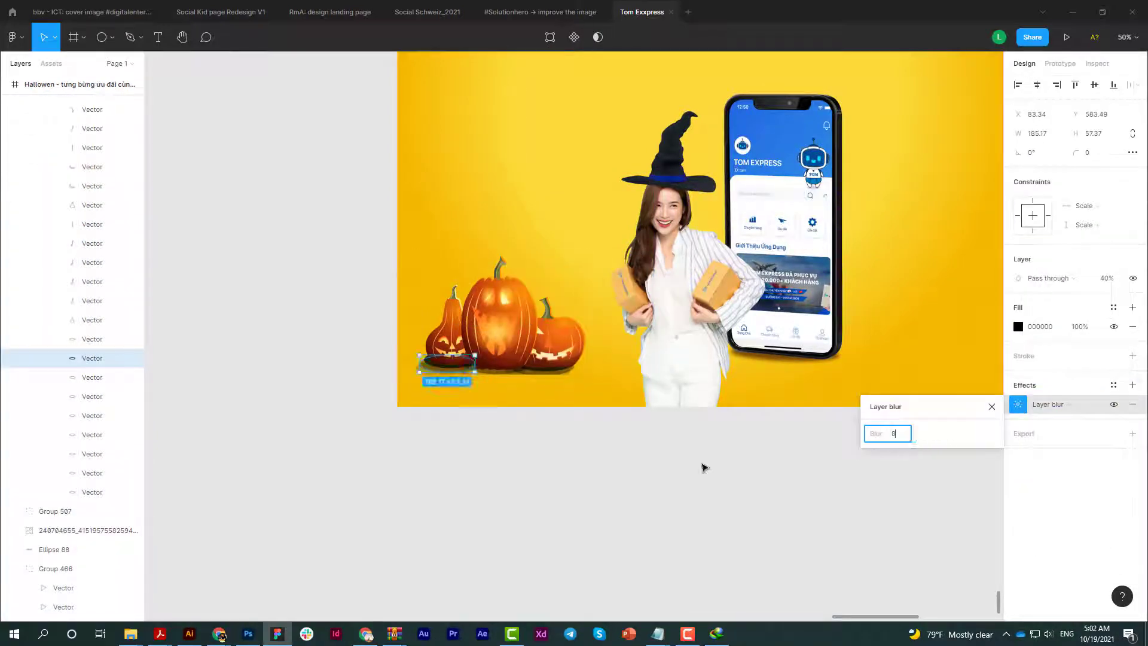
pyautogui.scroll(10, 435, 335)
pyautogui.click(631, 337)
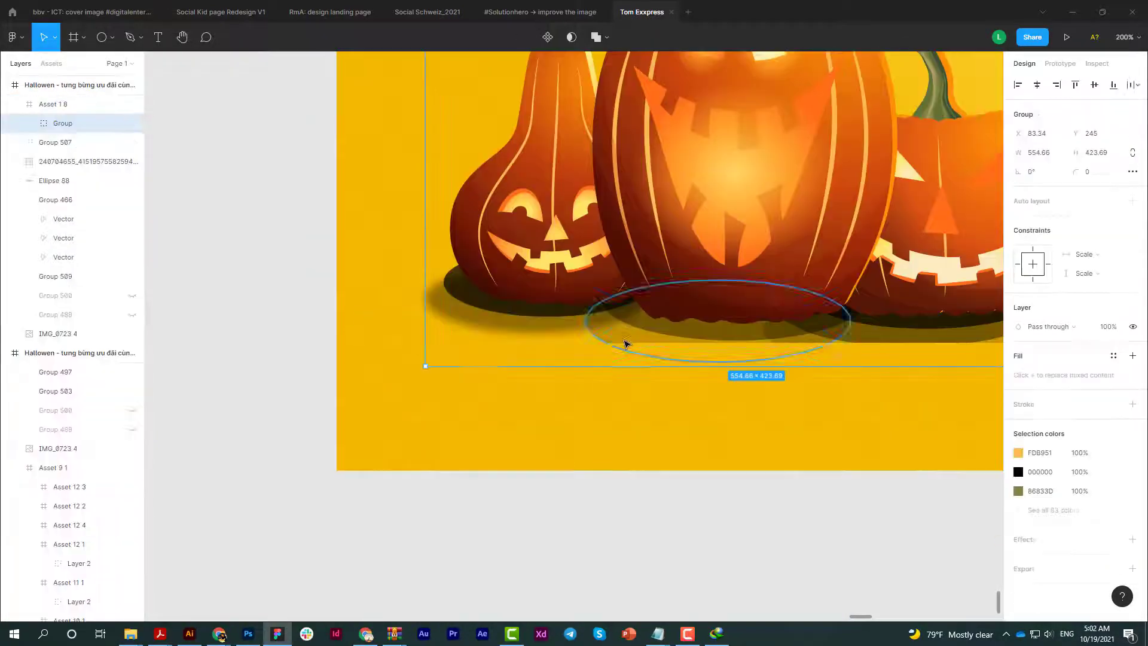
pyautogui.doubleClick(626, 342)
pyautogui.press('Delete')
# - Switch the right pumpkin's shadow effect to a layer blur
pyautogui.click(862, 337)
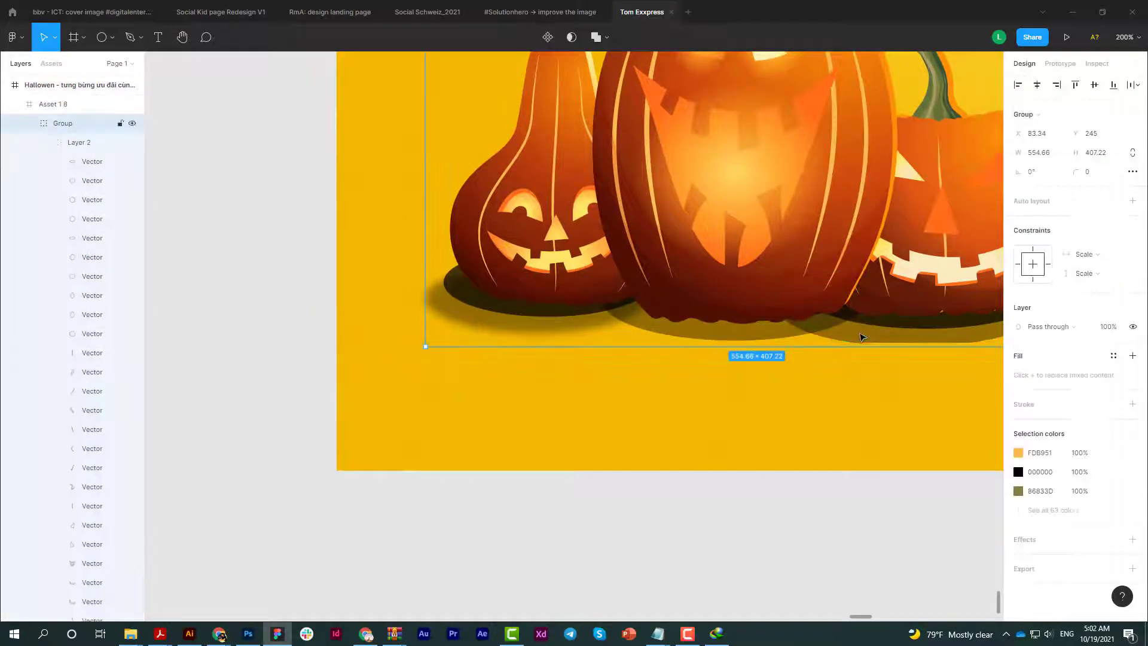
pyautogui.doubleClick(861, 336)
pyautogui.click(1132, 385)
pyautogui.click(1047, 404)
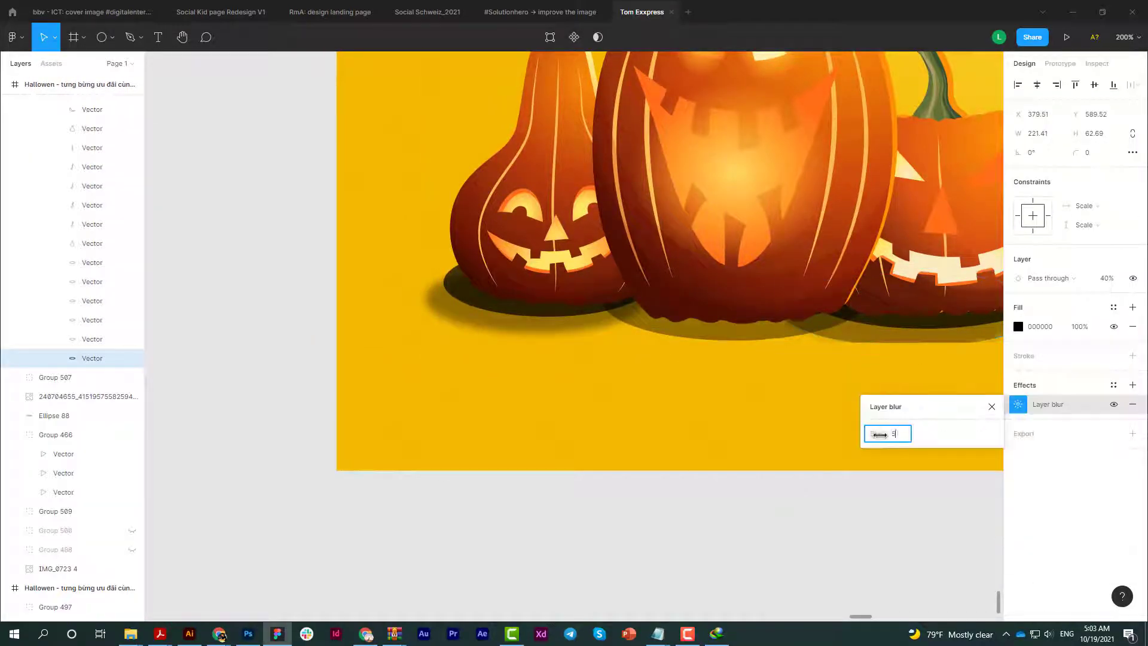
pyautogui.hotkey('ctrl', 'z')
pyautogui.hotkey('ctrl', 'z')
pyautogui.click(1047, 404)
pyautogui.rightClick(885, 419)
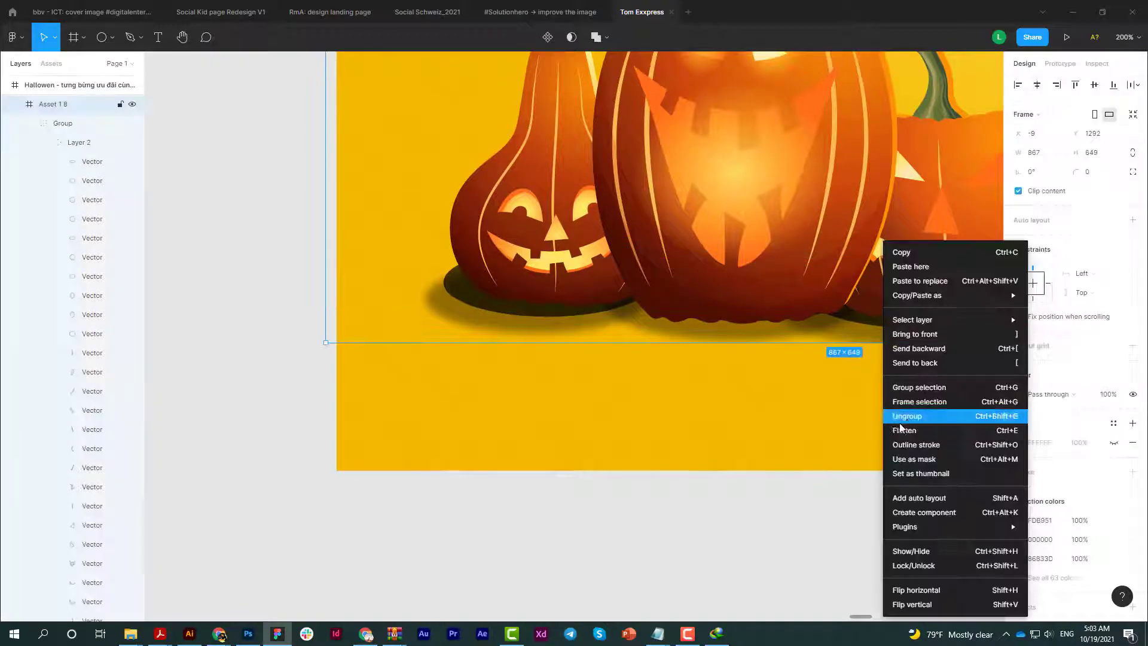
# - Copy the pumpkins and paste them into the Illustrator Halloween file
pyautogui.hotkey('shift', '1')
pyautogui.click(622, 478)
pyautogui.hotkey('ctrl', 'c')
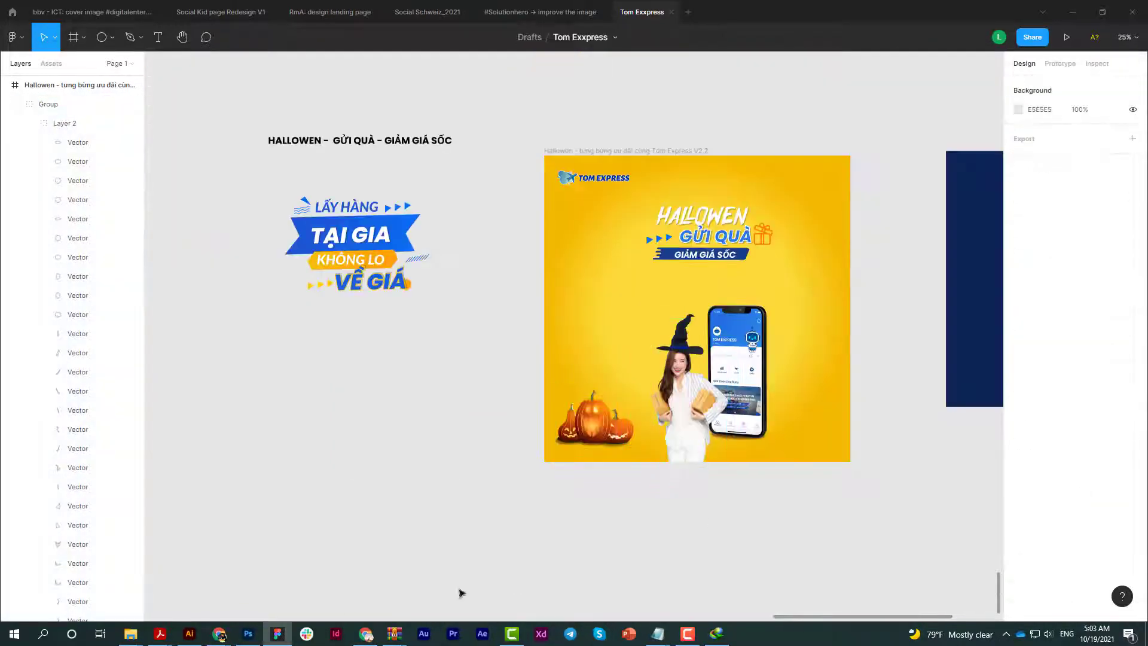
pyautogui.click(190, 633)
pyautogui.hotkey('ctrl', 'v')
pyautogui.click(429, 459)
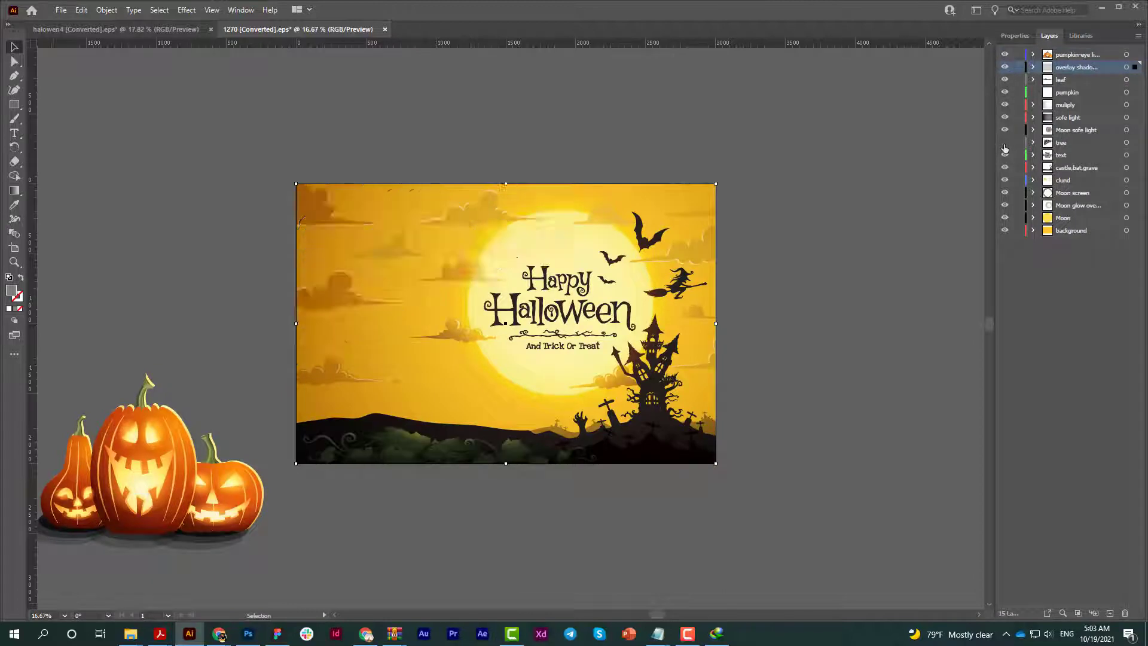
# - Hide the Happy Halloween text and tree layers, then export the remaining moon-and-castle artwork
pyautogui.click(1005, 155)
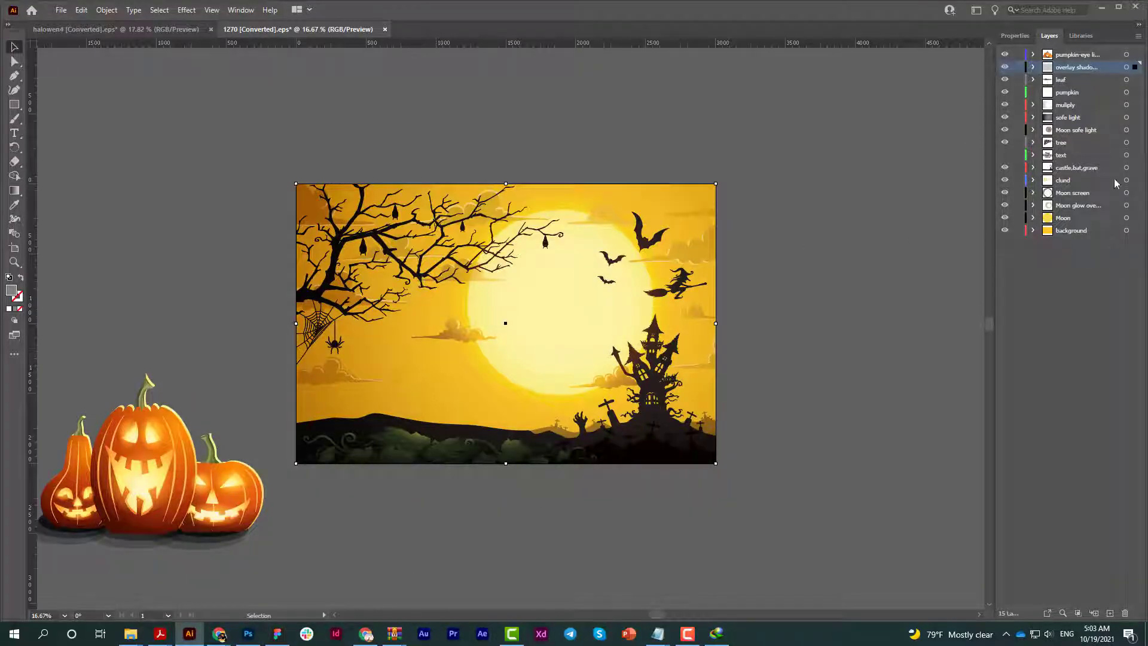
pyautogui.click(1005, 143)
pyautogui.scroll(-1, 753, 290)
pyautogui.hotkey('ctrl', 'a')
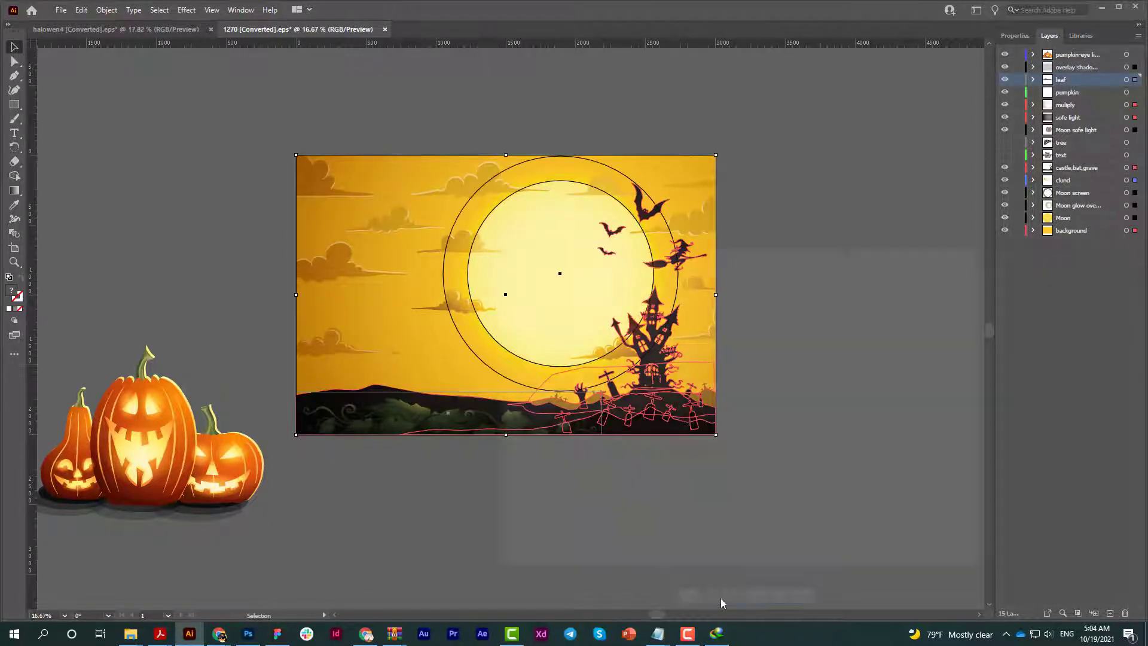
pyautogui.click(895, 547)
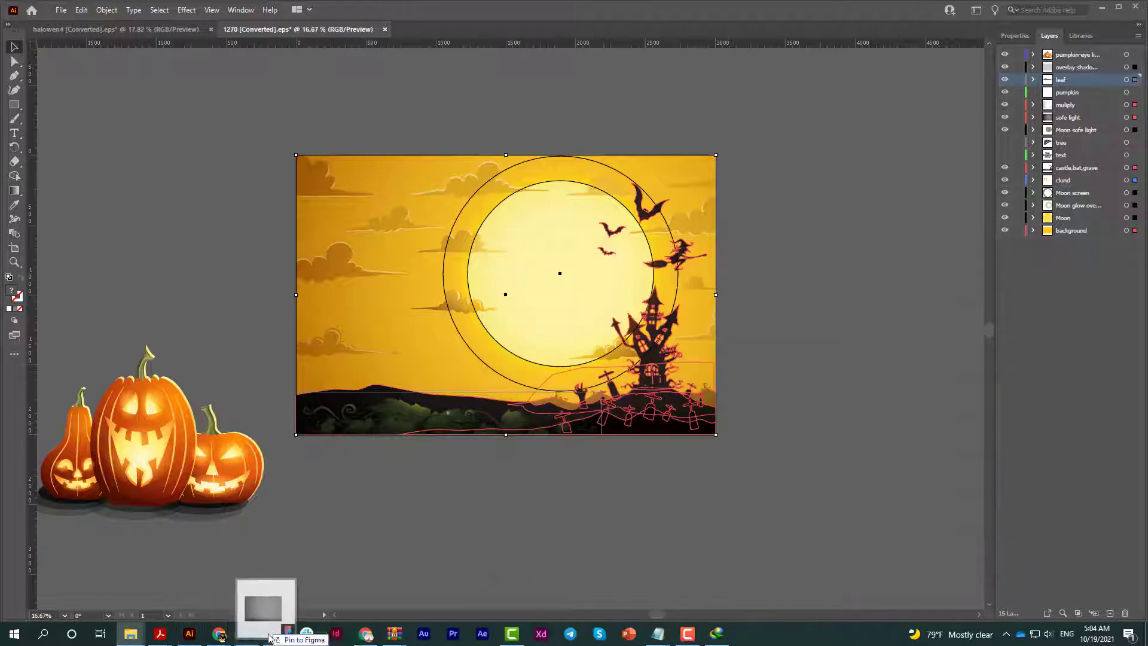
pyautogui.click(272, 638)
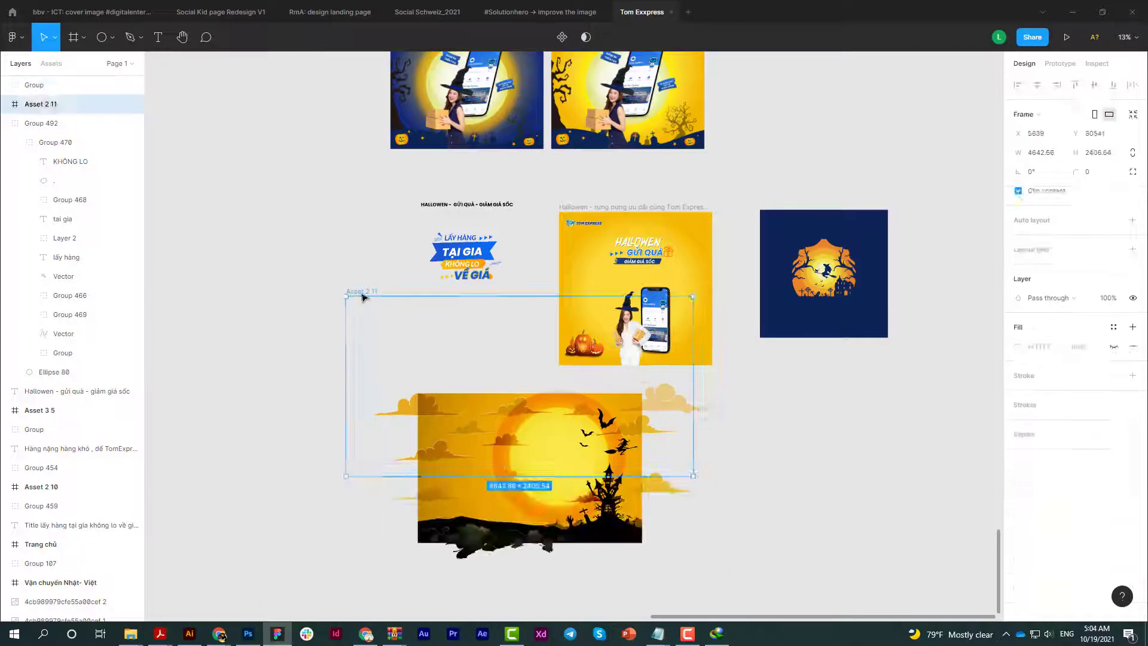
# - Move the Halloween scene onto the frame and scale it to 3512.58×2229
pyautogui.moveTo(361, 296); pyautogui.dragTo(646, 326)
pyautogui.press('k')
pyautogui.moveTo(853, 417); pyautogui.dragTo(755, 404)
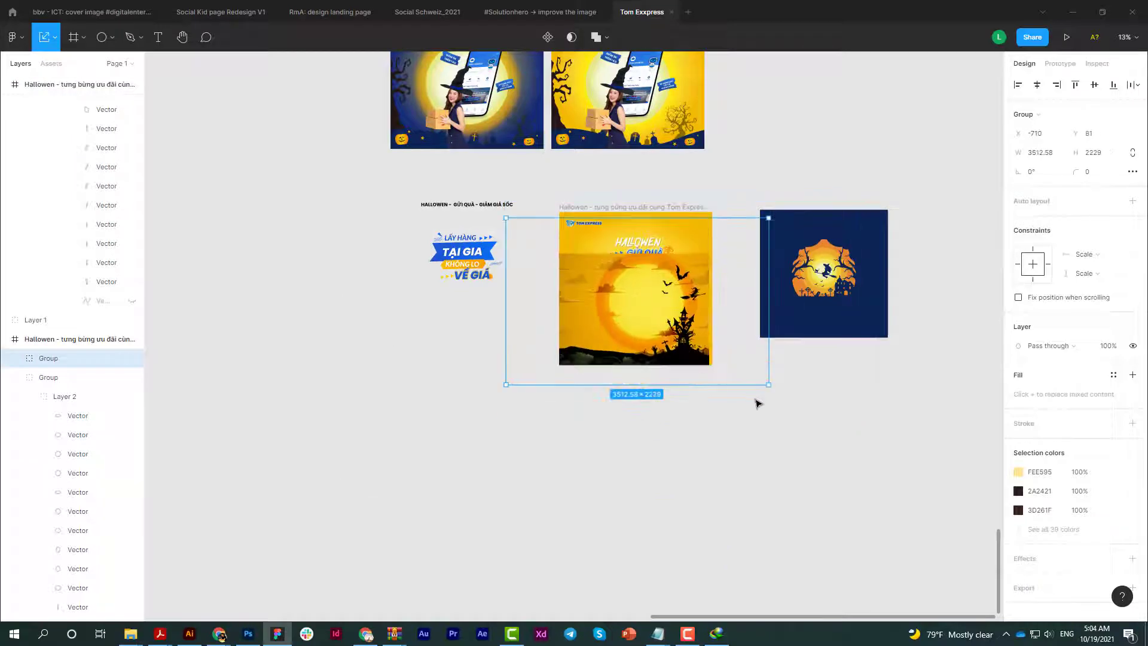
pyautogui.click(755, 404)
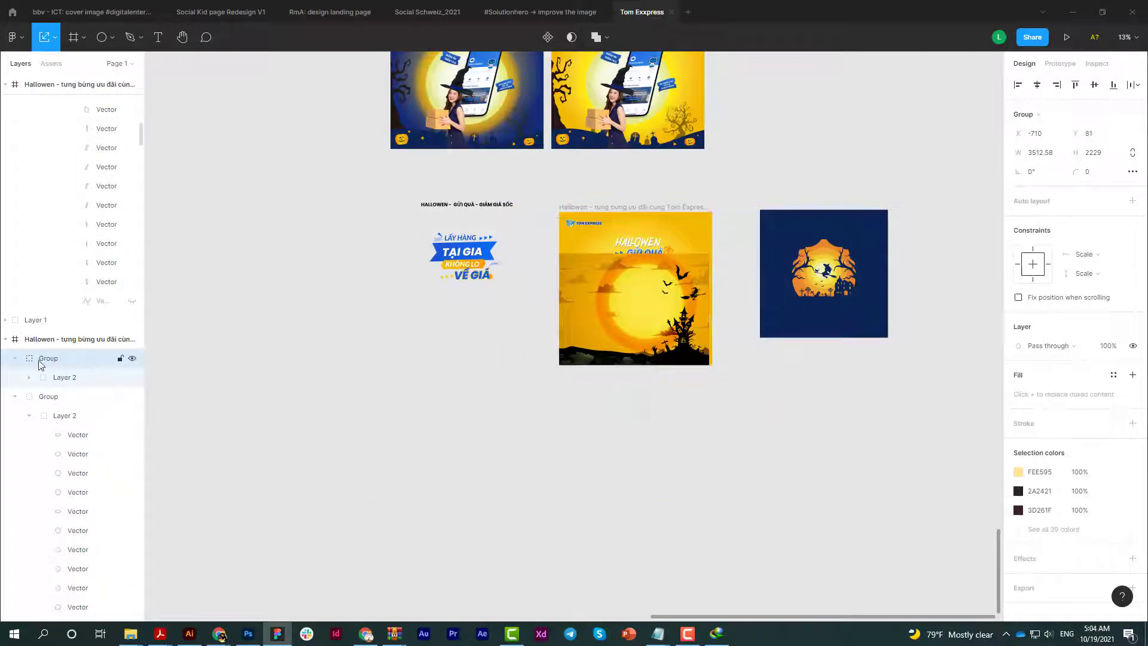
# - Hide the scene's background layer and remove the overlay, multiply and soft light layers
pyautogui.click(29, 377)
pyautogui.keyDown('ctrl'); pyautogui.scroll(5, 604, 340); pyautogui.keyUp('ctrl')
pyautogui.keyDown('ctrl'); pyautogui.click(617, 319); pyautogui.keyUp('ctrl')
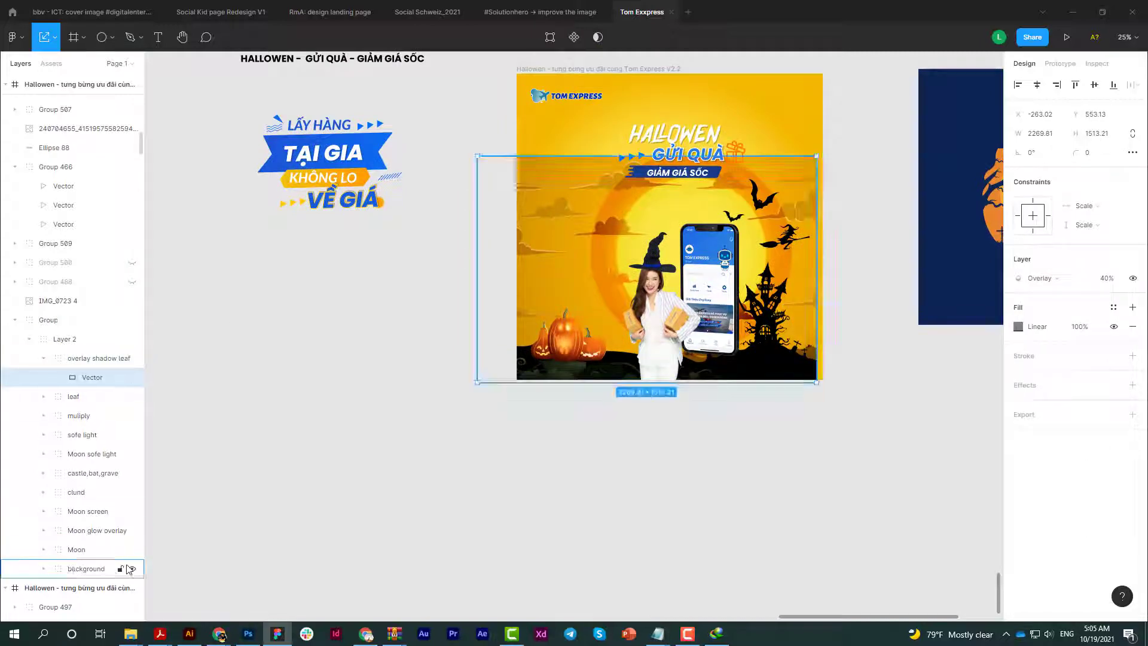
pyautogui.click(131, 569)
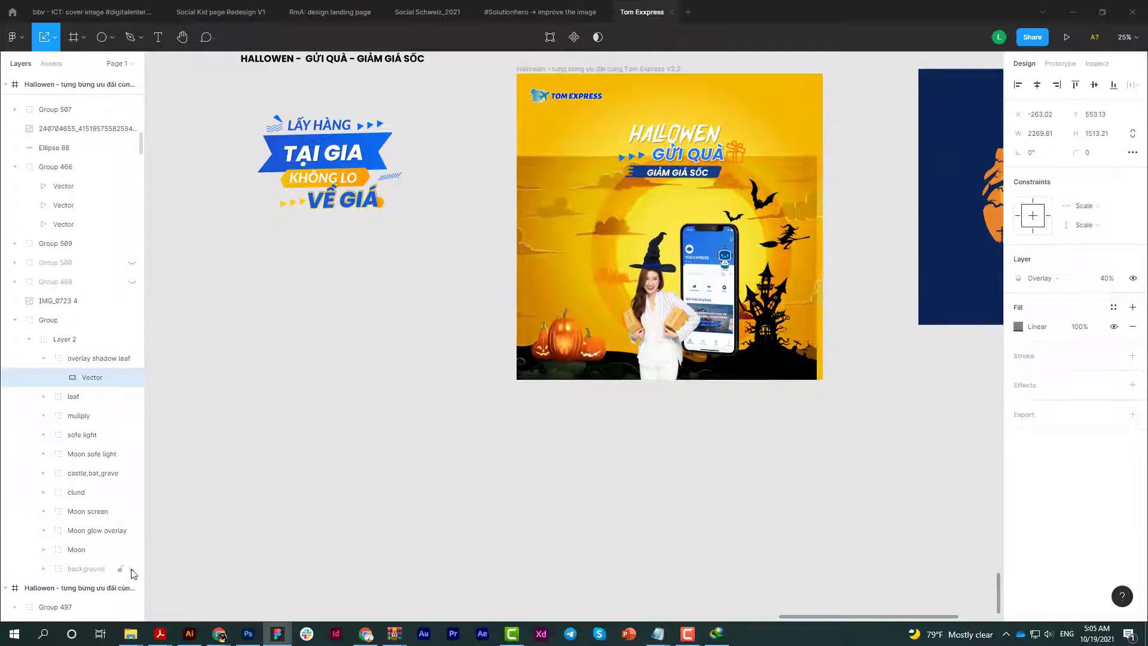
pyautogui.doubleClick(524, 308)
pyautogui.click(133, 358)
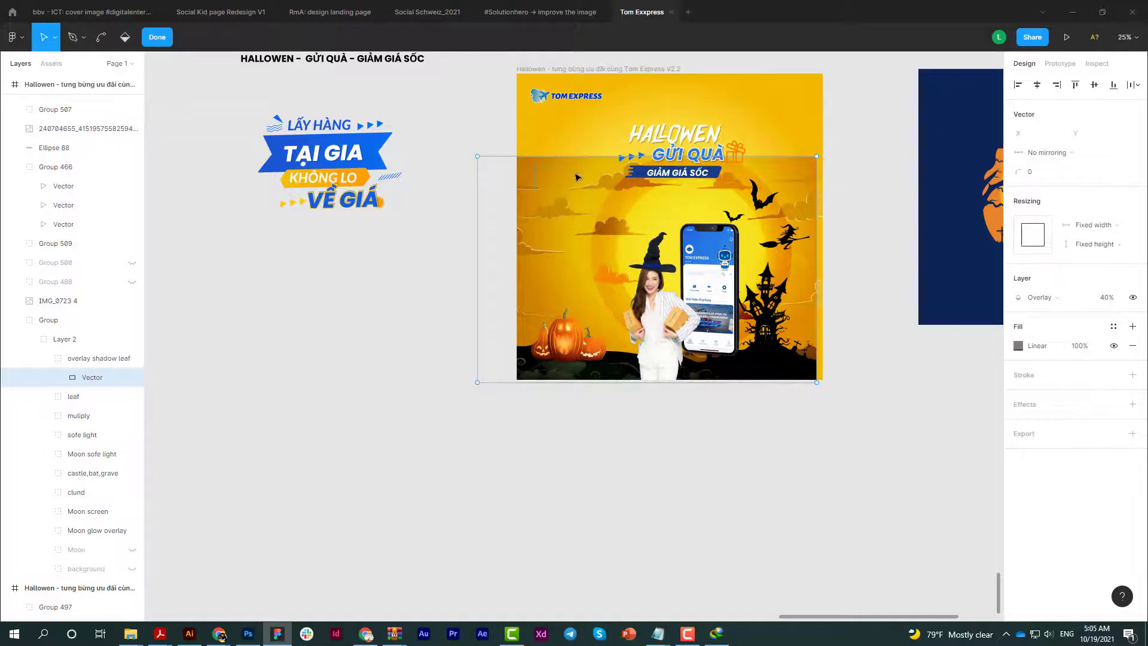
pyautogui.press('Escape')
pyautogui.moveTo(574, 179); pyautogui.dragTo(505, 363)
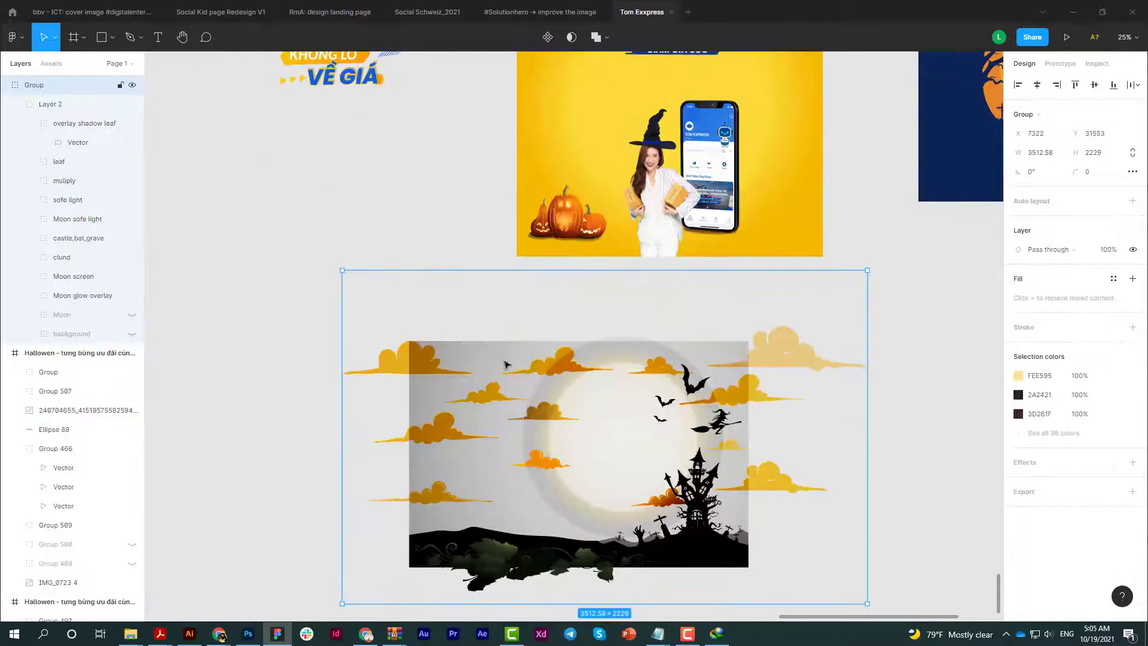
pyautogui.hotkey('ctrl', 'z')
pyautogui.hotkey('ctrl', 'z')
pyautogui.hotkey('ctrl', 'z')
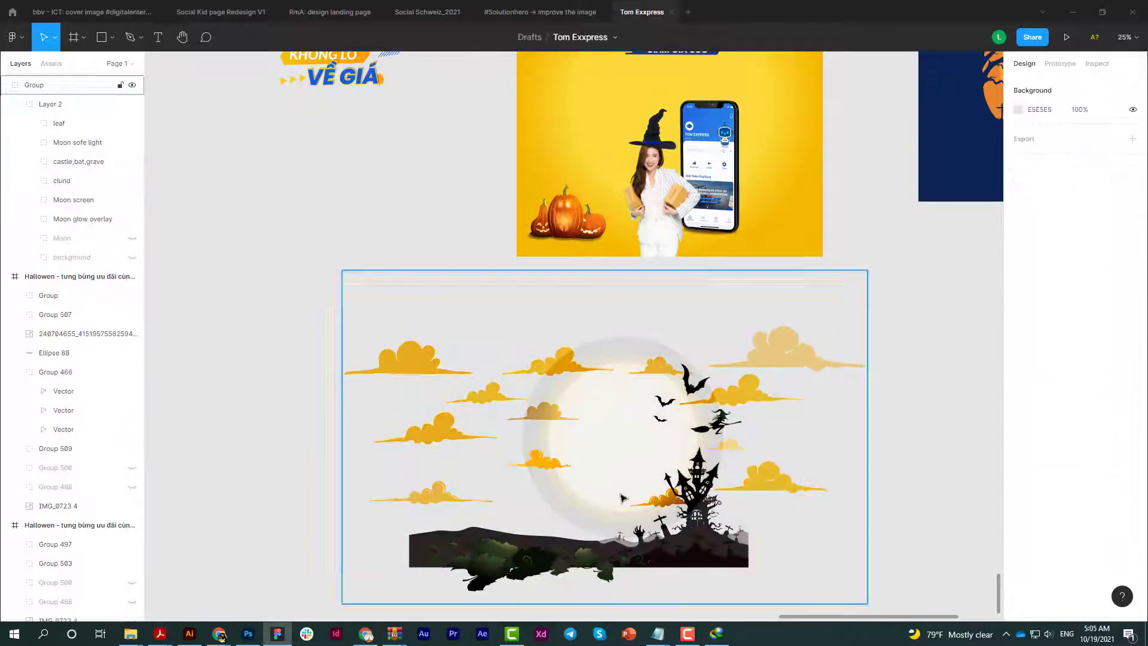
# - Move the scene into the yellow Hallowen frame, behind the girl and banner
pyautogui.moveTo(404, 366); pyautogui.dragTo(484, 176)
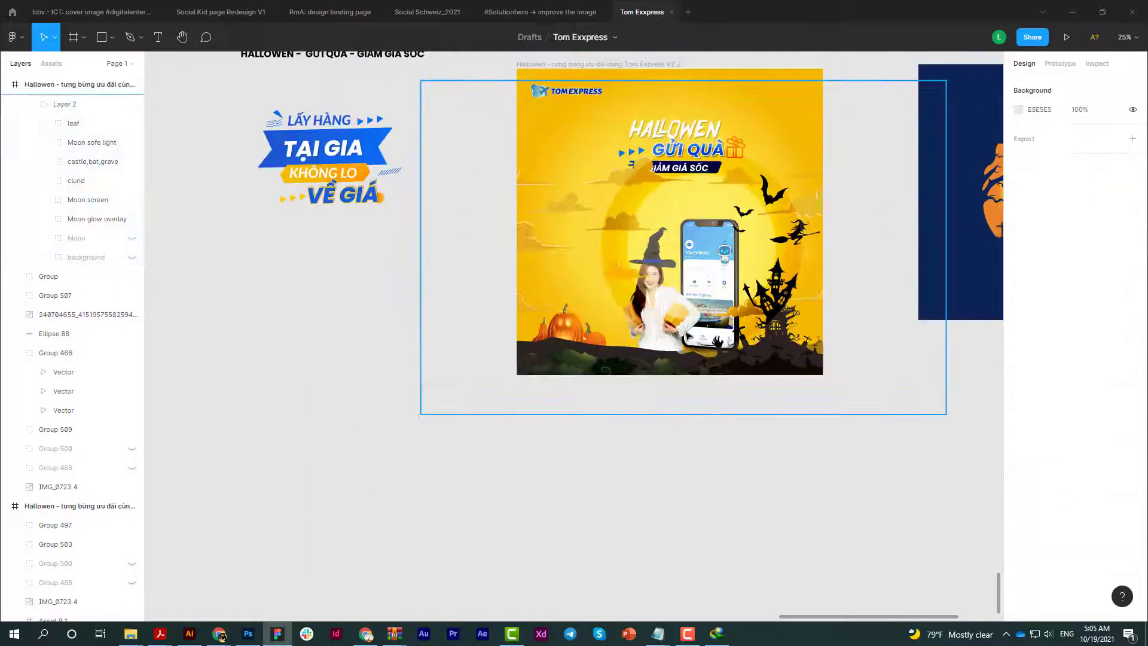
pyautogui.click(15, 105)
pyautogui.moveTo(69, 336); pyautogui.dragTo(69, 326)
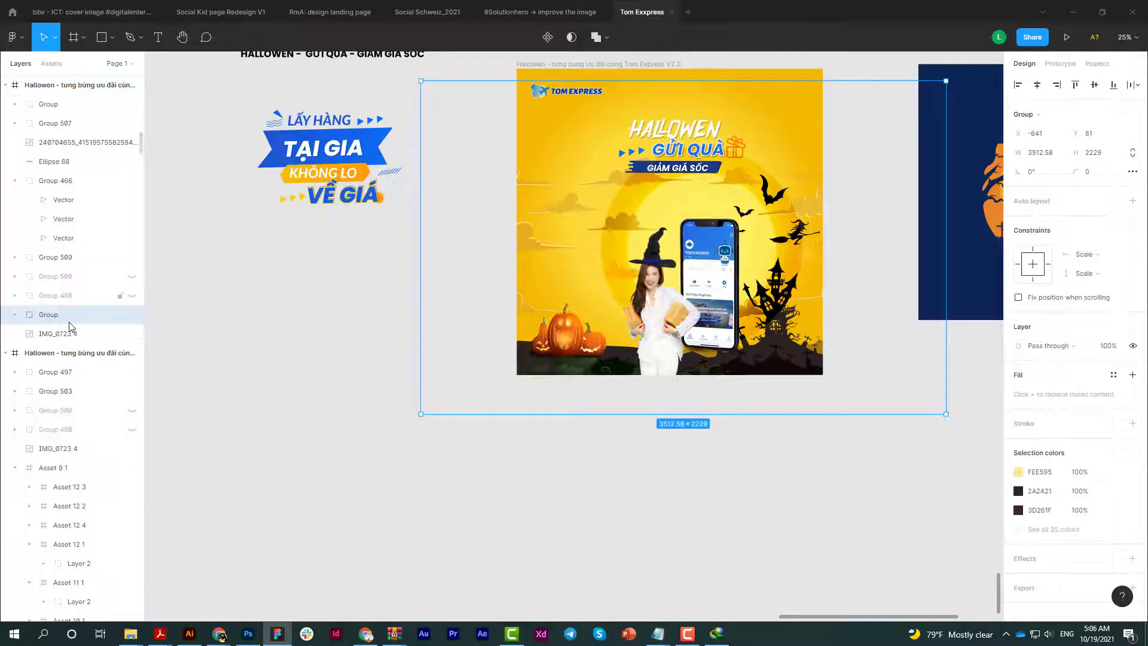
pyautogui.press('Escape')
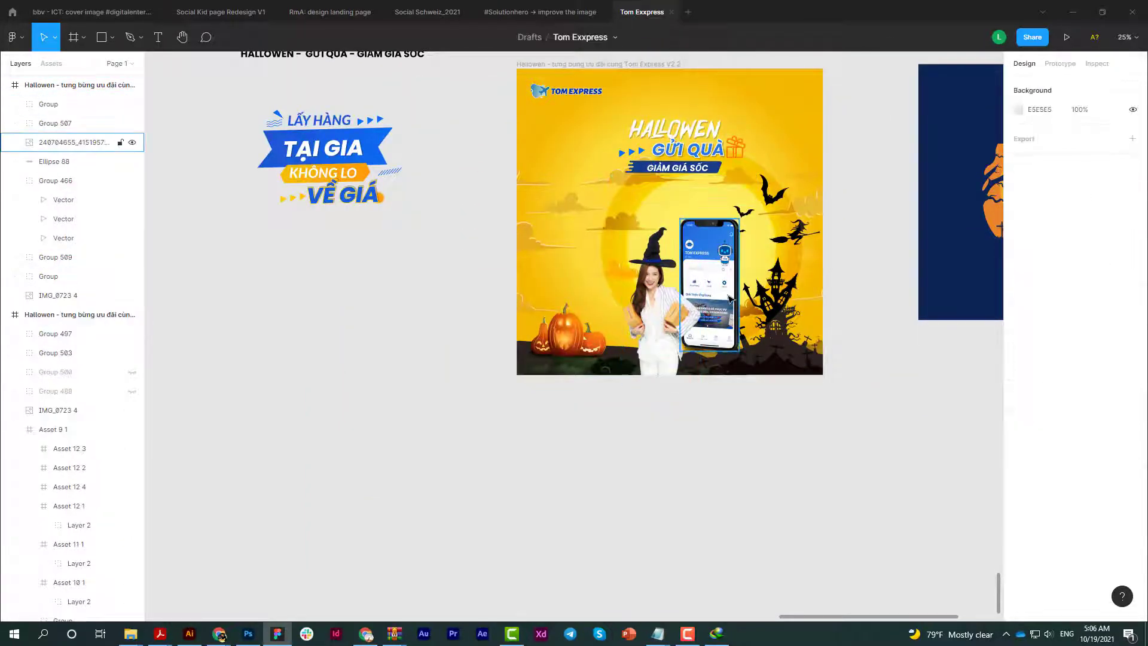
# - Move the two Halloween title groups up about 50 px
pyautogui.hscroll(2, 735, 413)
pyautogui.scroll(1, 735, 412)
pyautogui.click(610, 174)
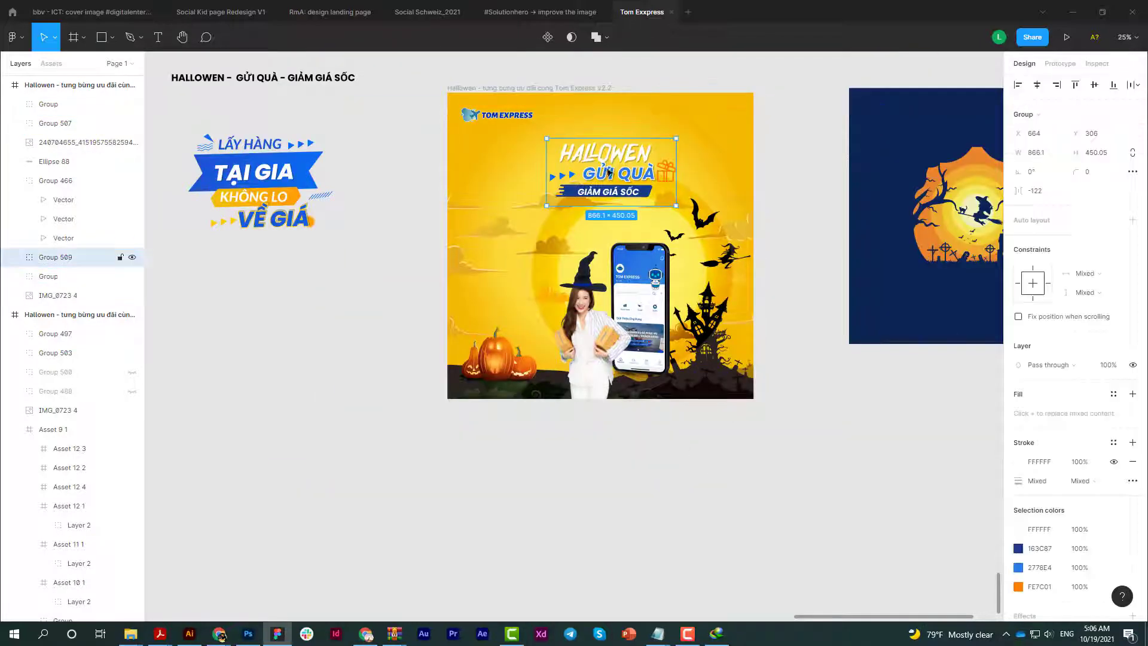
pyautogui.keyDown('shift'); pyautogui.click(604, 155); pyautogui.keyUp('shift')
pyautogui.moveTo(615, 173); pyautogui.dragTo(615, 144)
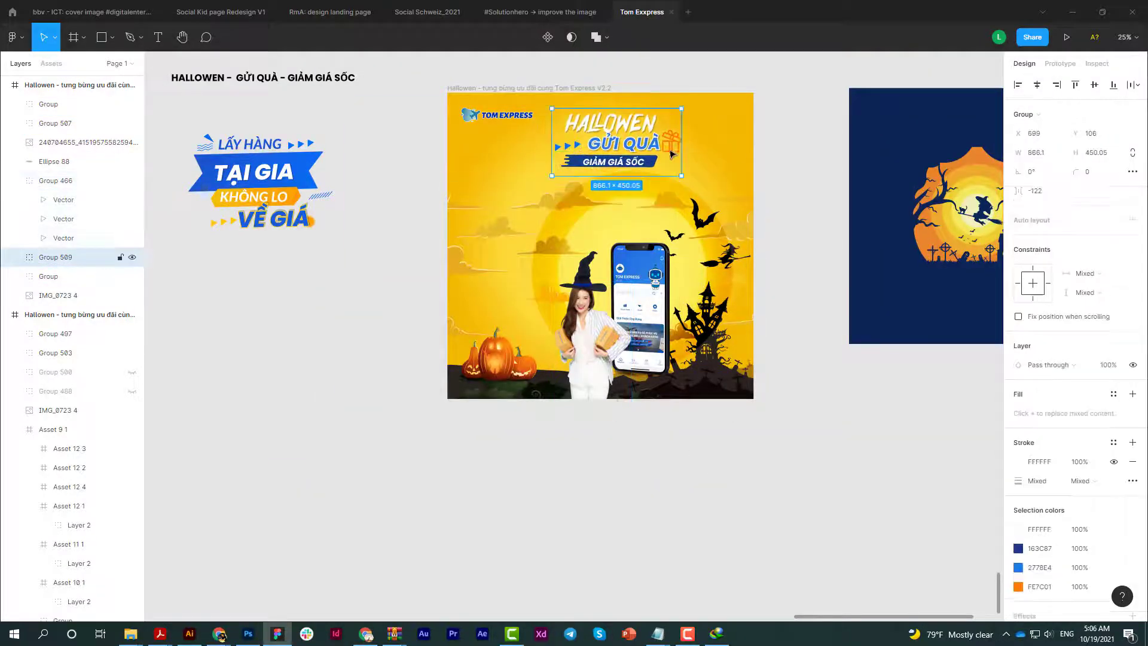
pyautogui.click(374, 323)
pyautogui.click(672, 137)
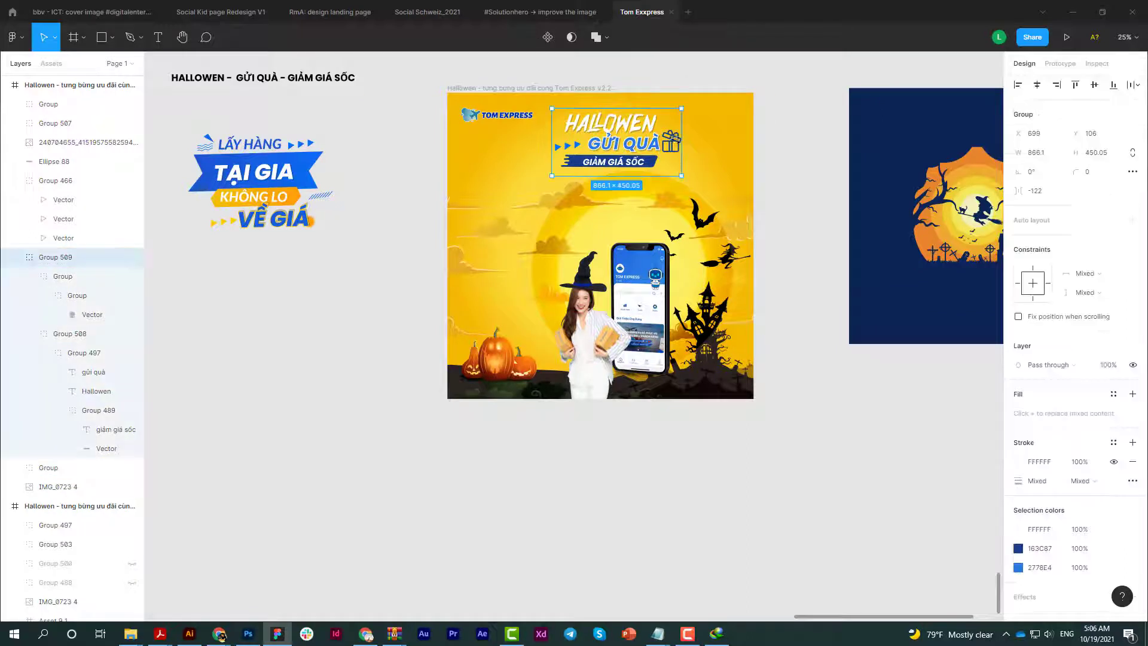
pyautogui.press('Escape')
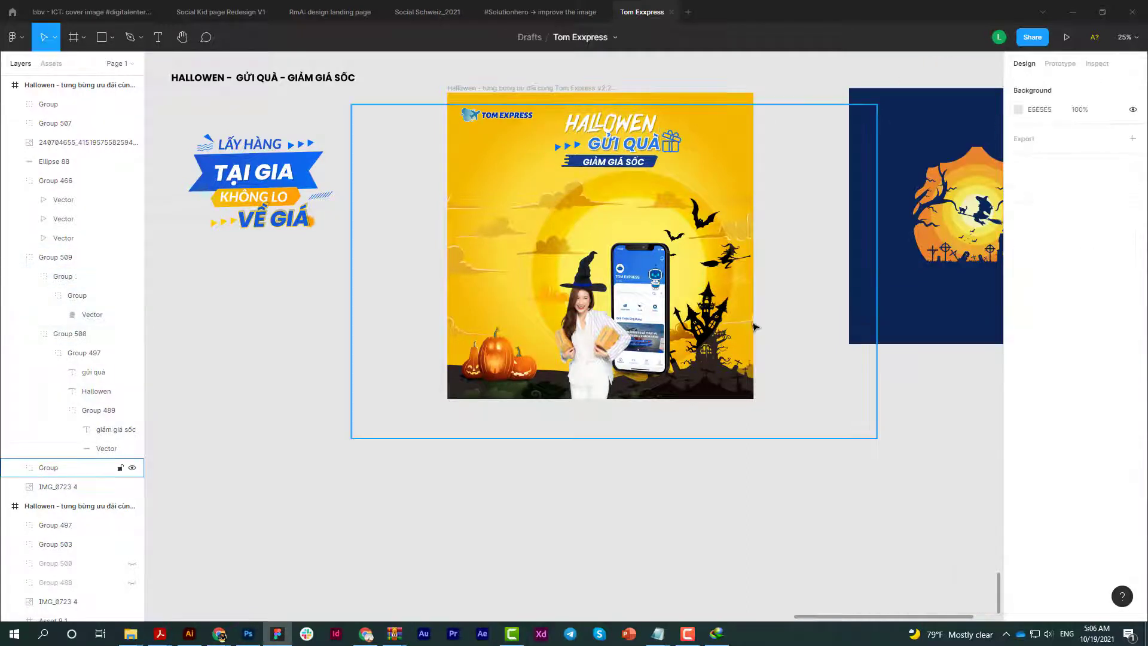
# - Select the pumpkin group in the yellow post
pyautogui.click(490, 370)
pyautogui.click(449, 443)
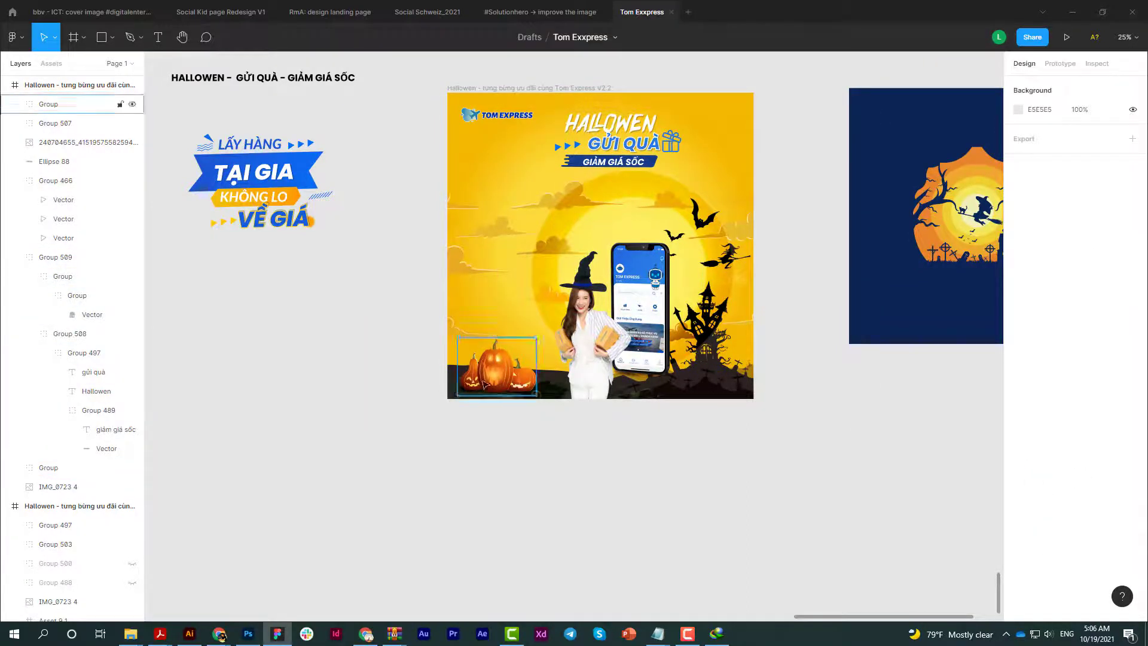
pyautogui.click(489, 386)
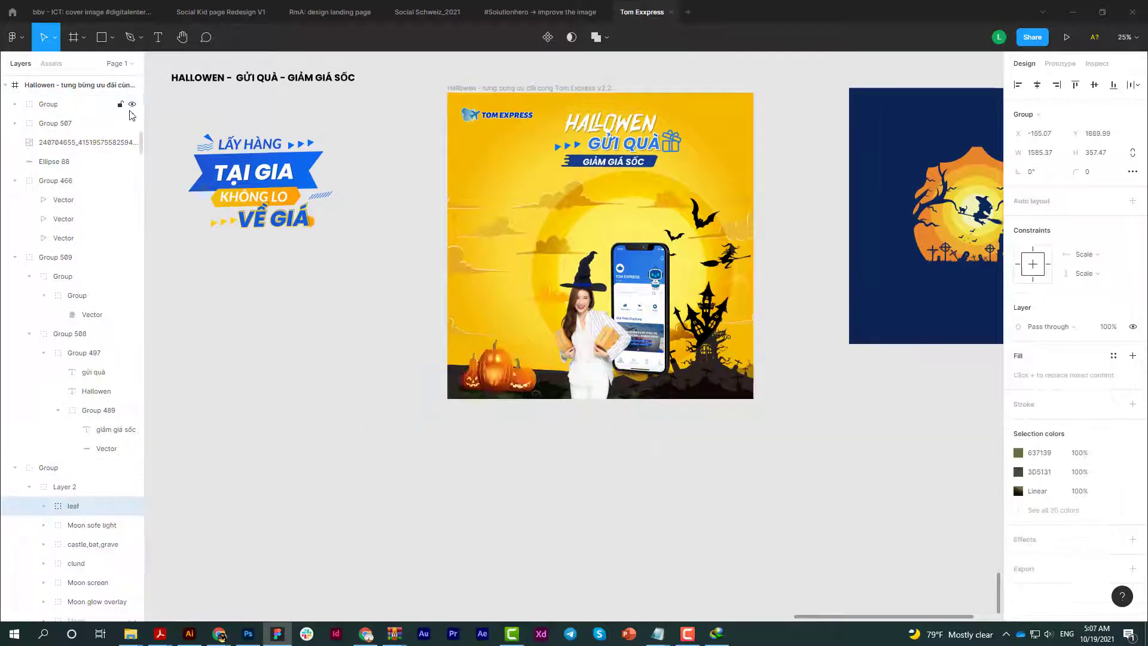
# - Move the pumpkin group into Layer 2 just below leaf
pyautogui.moveTo(60, 104); pyautogui.dragTo(86, 380)
pyautogui.moveTo(97, 343); pyautogui.dragTo(75, 505)
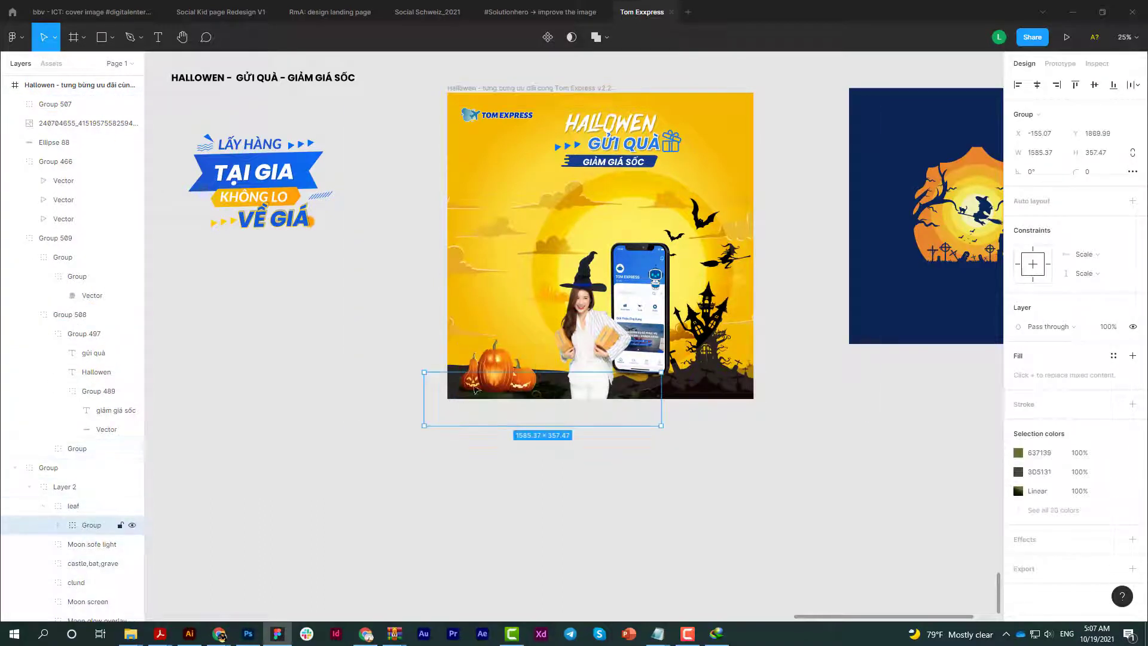
pyautogui.hotkey('ctrl', 'z')
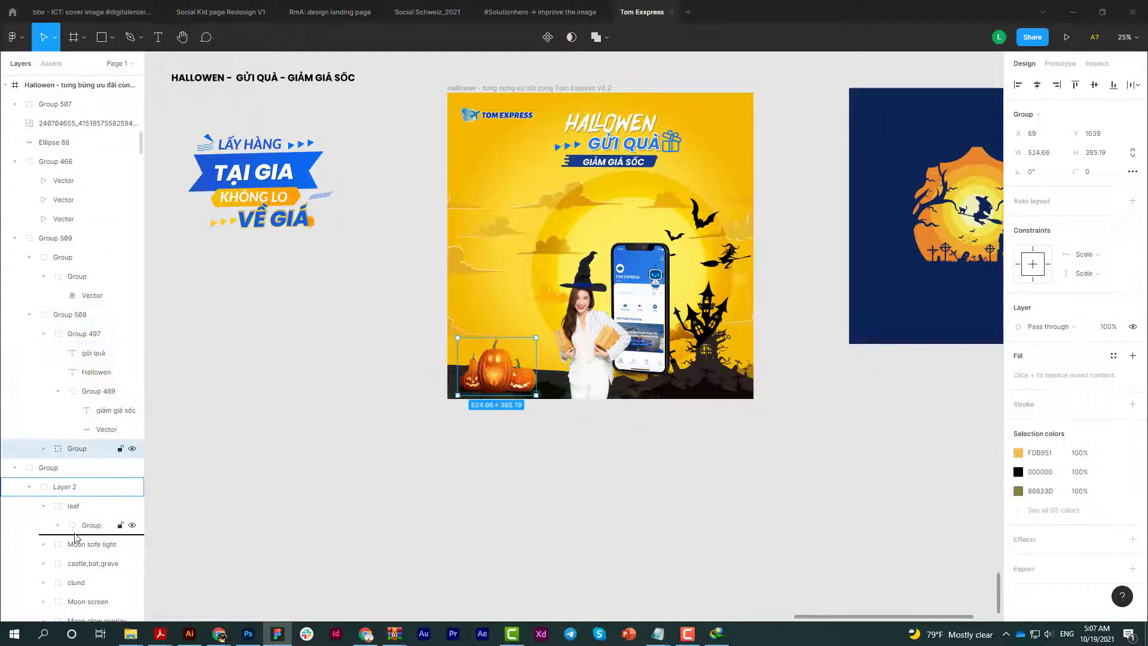
pyautogui.moveTo(75, 537); pyautogui.dragTo(75, 537)
pyautogui.click(534, 462)
pyautogui.click(90, 506)
# - Check the pumpkins under leaf, then group the phone image with Ellipse 88
pyautogui.click(322, 424)
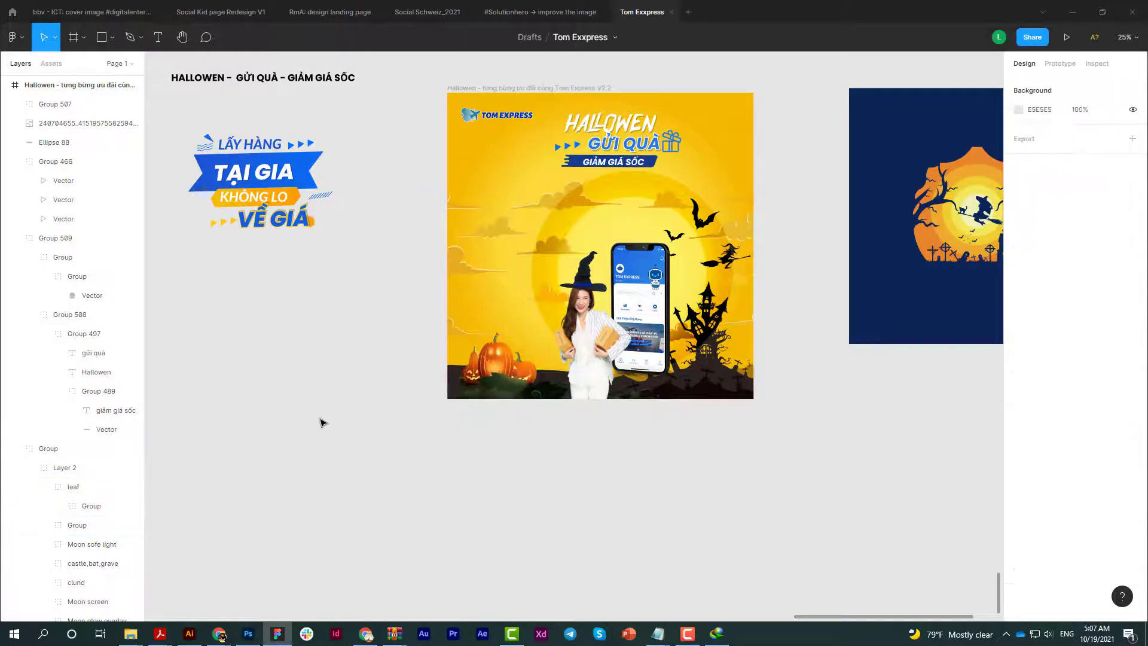
pyautogui.click(76, 525)
pyautogui.click(574, 418)
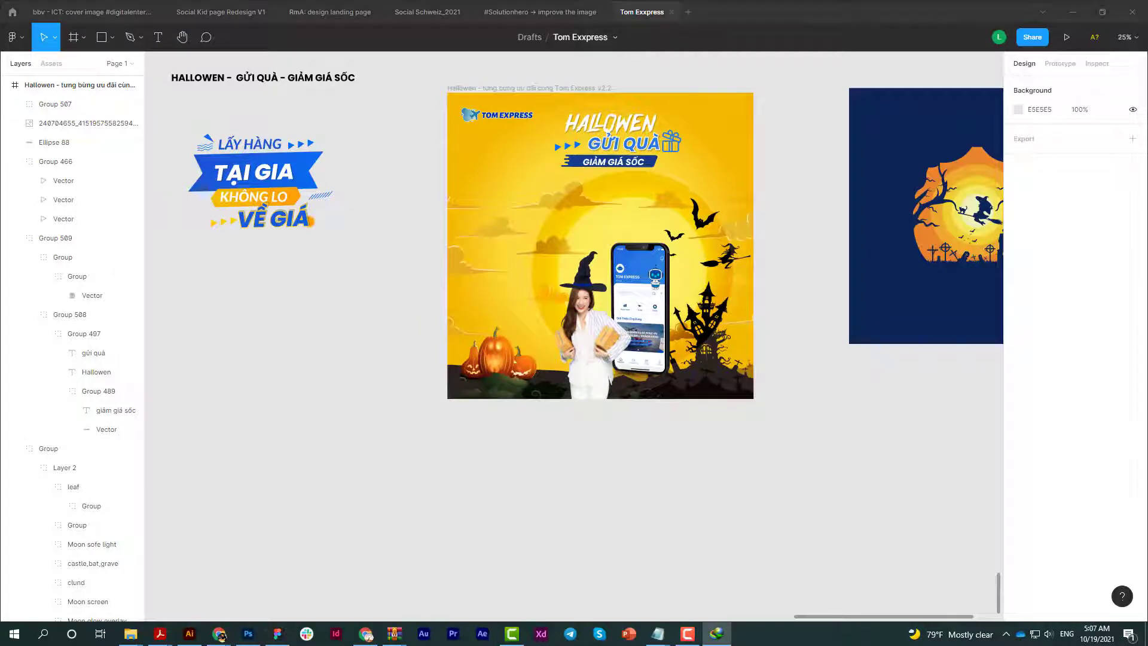
pyautogui.click(620, 347)
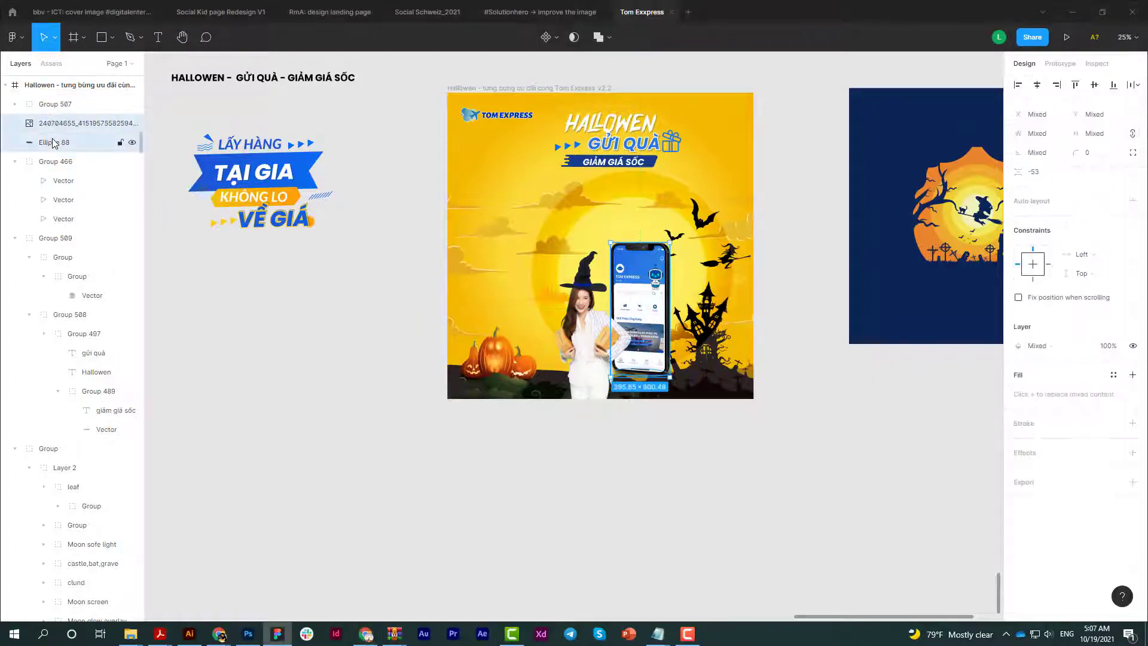
pyautogui.hotkey('ctrl', 'g')
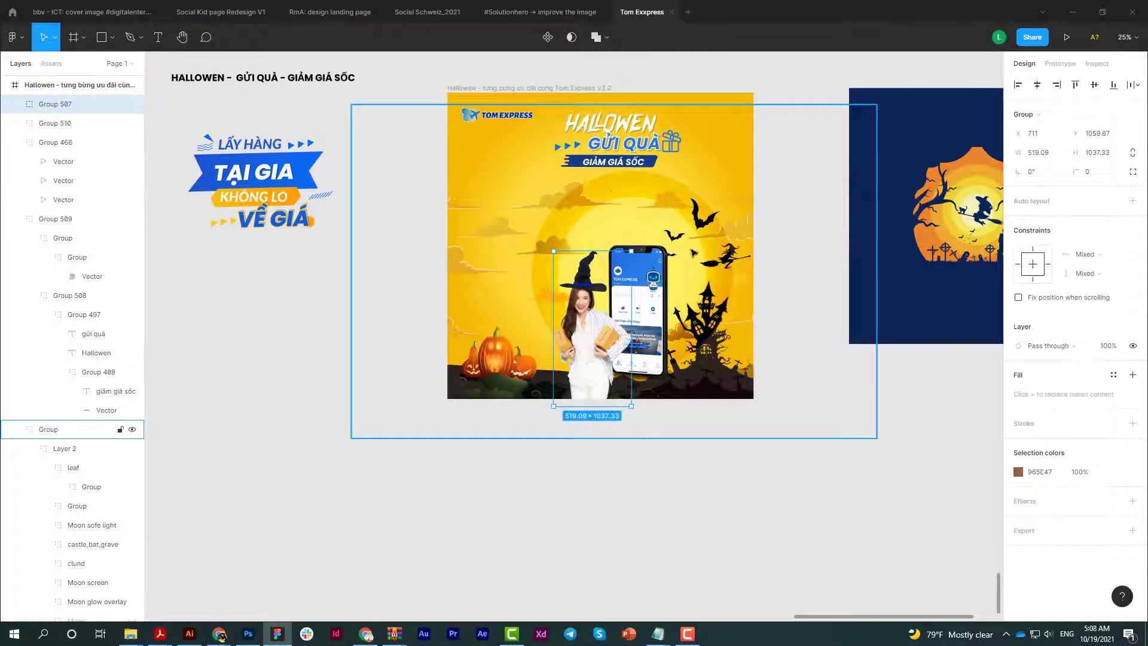
# - Change the moon circle's effect from drop shadow to a layer blur of about 48
pyautogui.scroll(3, 603, 237)
pyautogui.keyDown('ctrl'); pyautogui.click(674, 153); pyautogui.keyUp('ctrl')
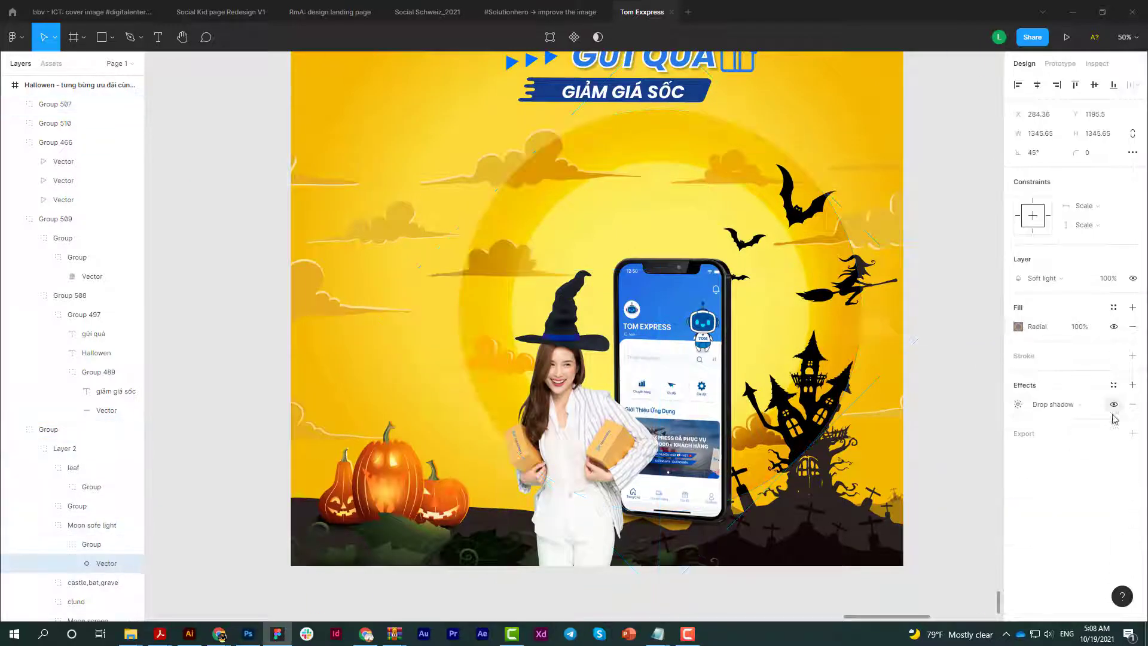
pyautogui.click(1018, 404)
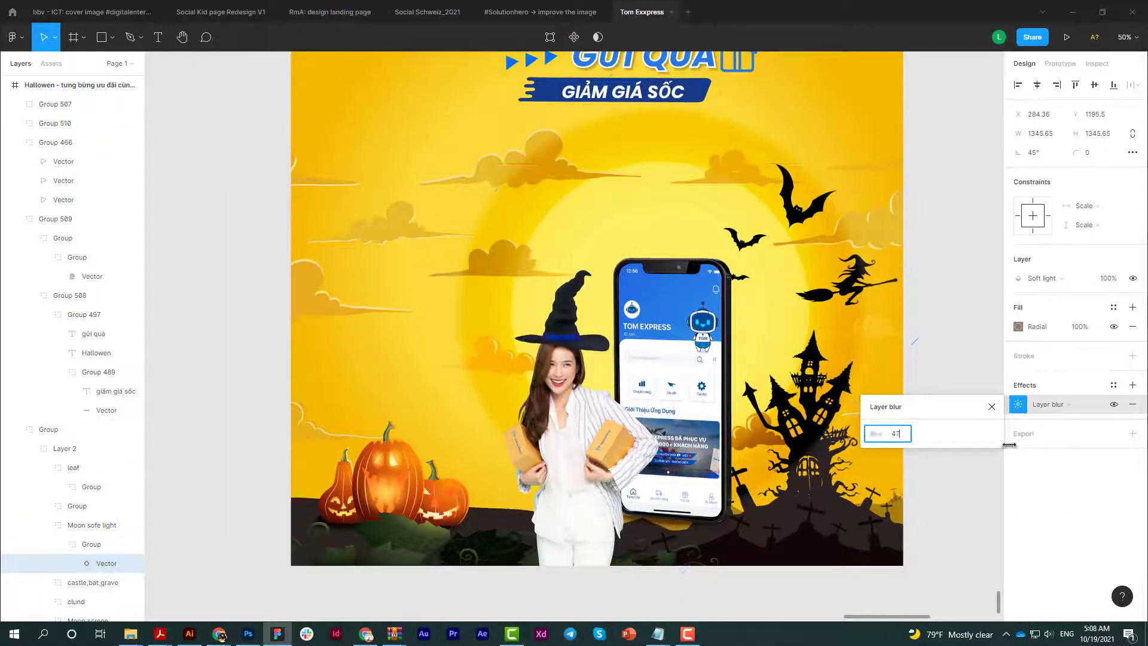
pyautogui.click(618, 452)
pyautogui.scroll(-3, 619, 452)
pyautogui.keyDown('ctrl'); pyautogui.click(648, 242); pyautogui.keyUp('ctrl')
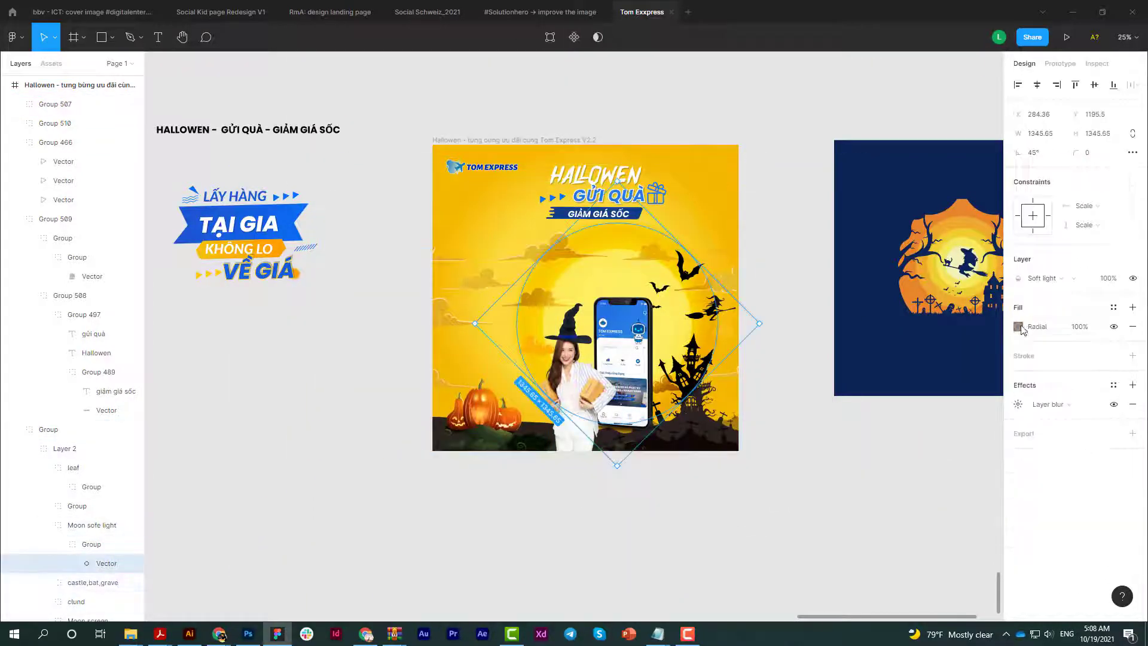
pyautogui.click(1018, 404)
pyautogui.click(807, 492)
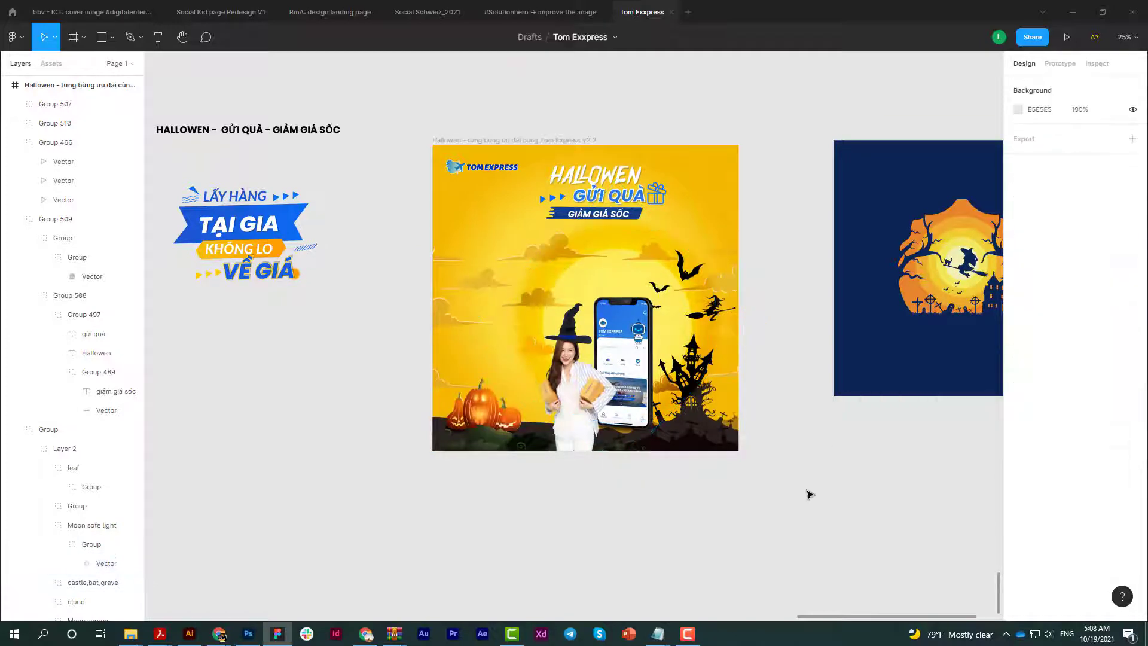
# - Inspect the moon shape, a nearby cloud and the whole background group
pyautogui.click(502, 367)
pyautogui.doubleClick(501, 308)
pyautogui.press('Escape')
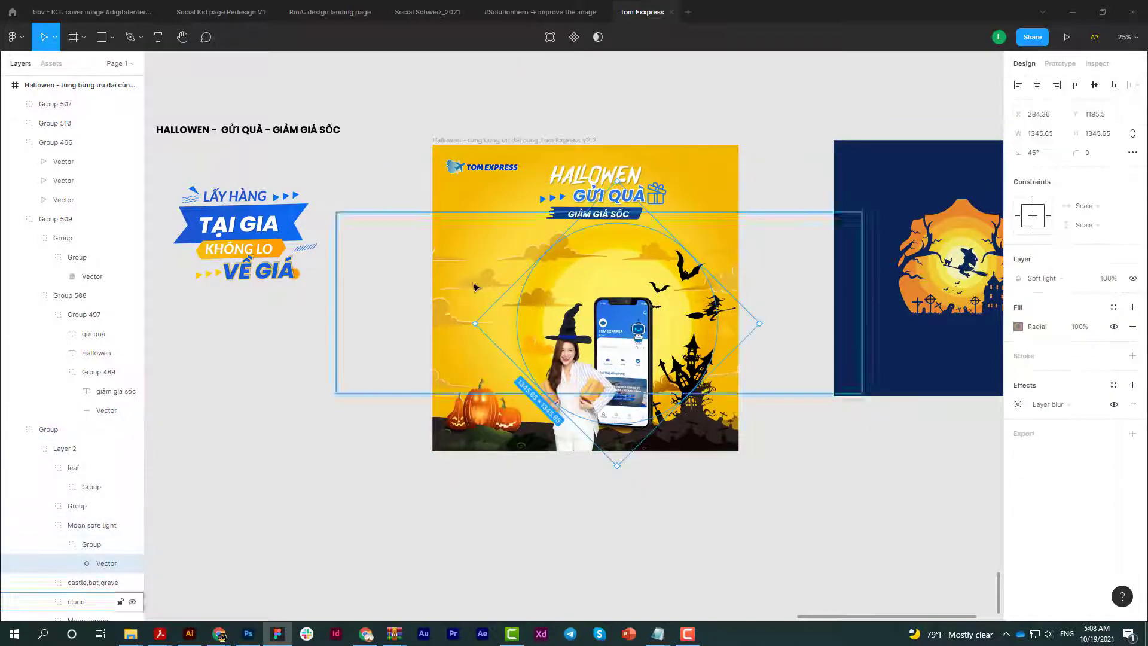
pyautogui.keyDown('ctrl'); pyautogui.click(538, 258); pyautogui.keyUp('ctrl')
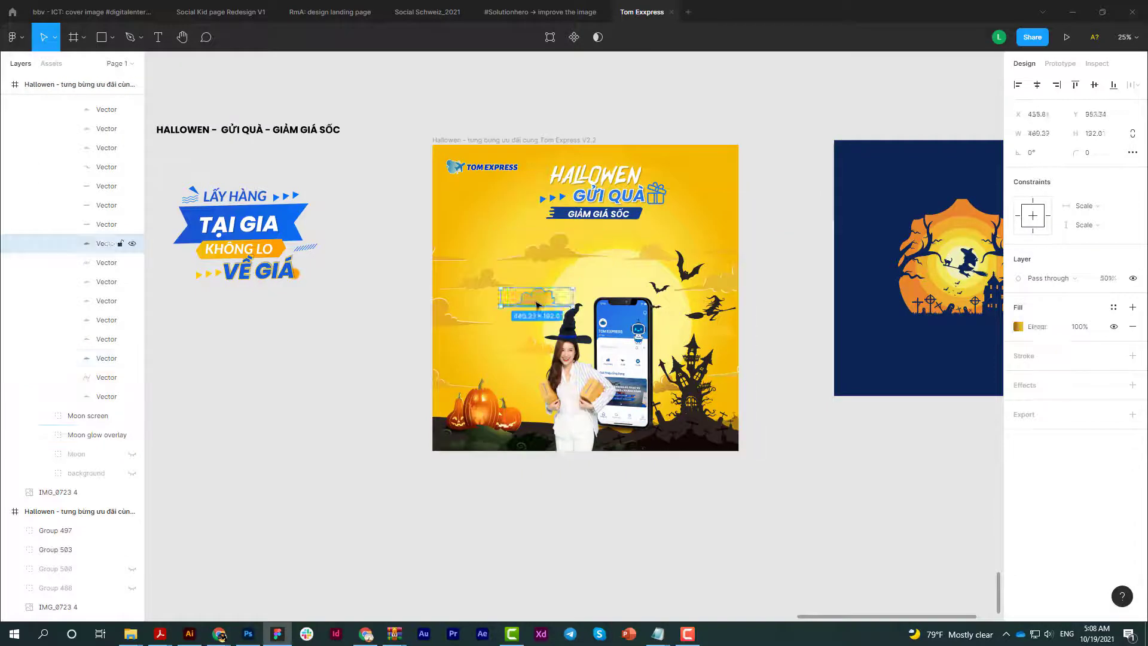
pyautogui.press('Escape')
pyautogui.click(485, 275)
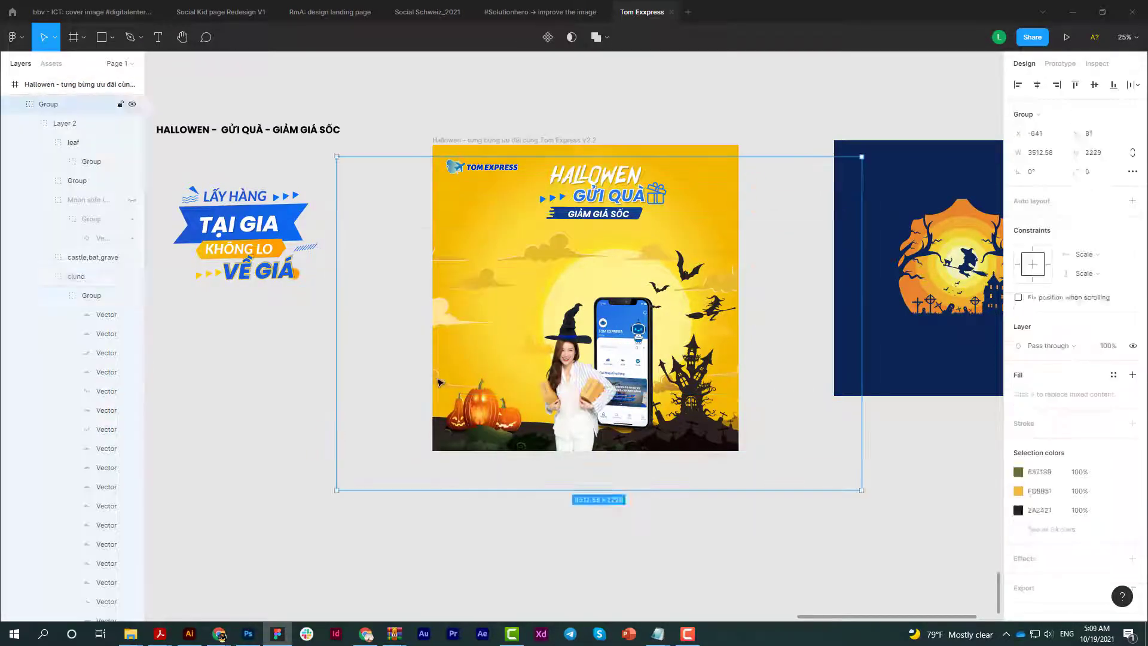
pyautogui.press('Escape')
# - Select the cloud group, Layer 2 and a bat, then zoom out to all posts
pyautogui.keyDown('ctrl'); pyautogui.click(443, 260); pyautogui.keyUp('ctrl')
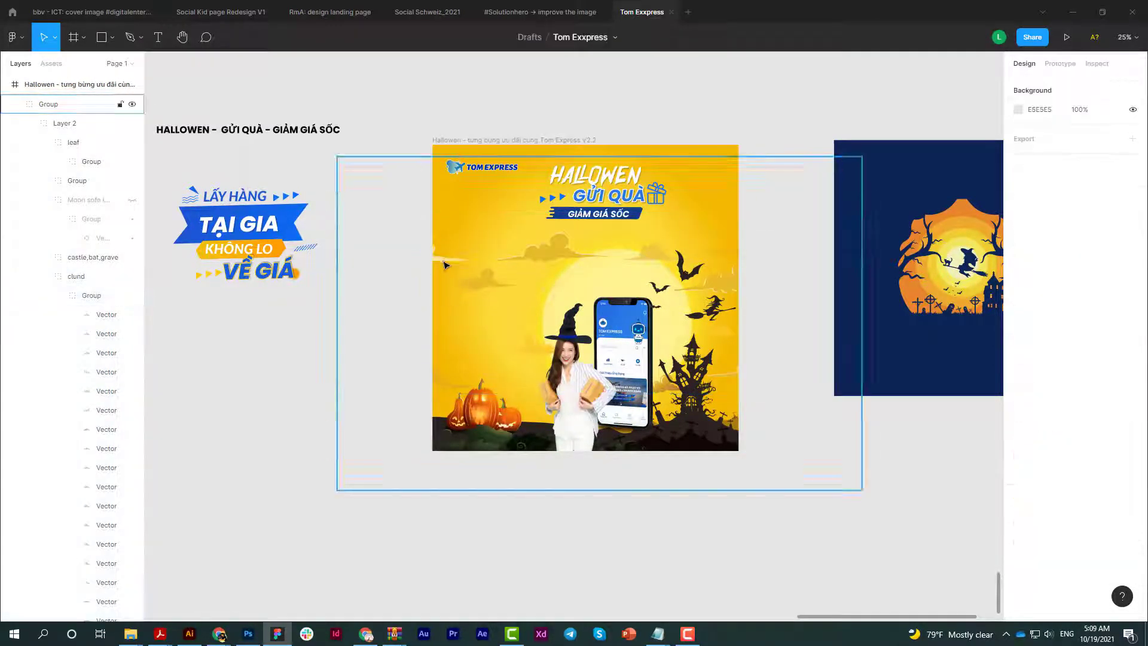
pyautogui.keyDown('ctrl'); pyautogui.click(441, 385); pyautogui.keyUp('ctrl')
pyautogui.press('Escape')
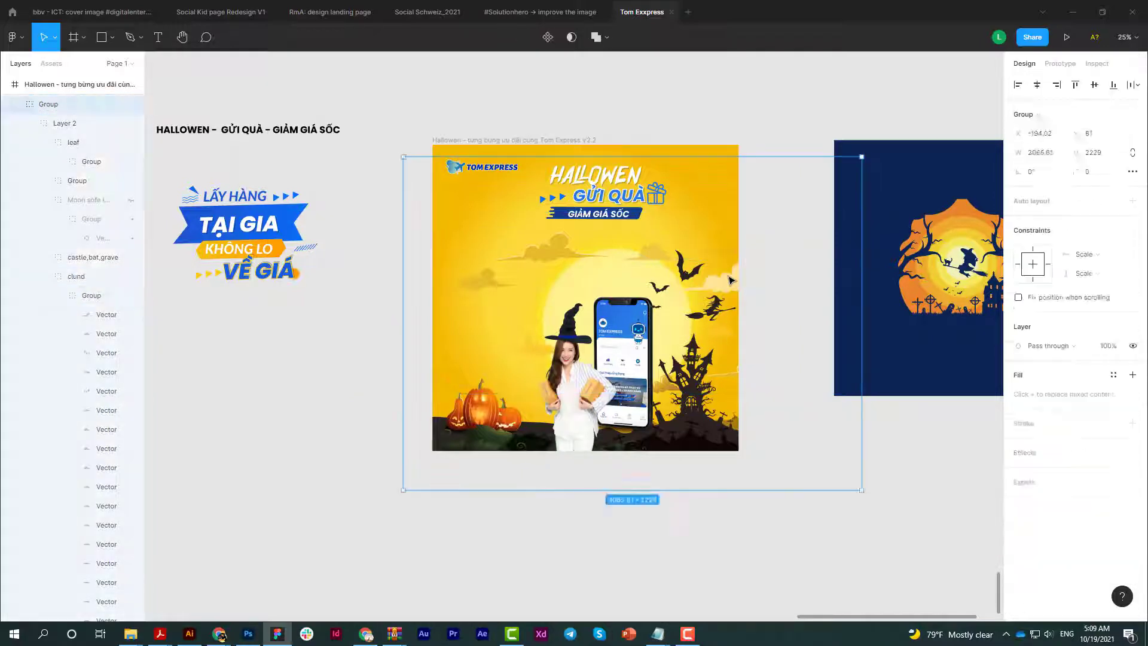
pyautogui.keyDown('ctrl'); pyautogui.click(728, 286); pyautogui.keyUp('ctrl')
pyautogui.press('Escape')
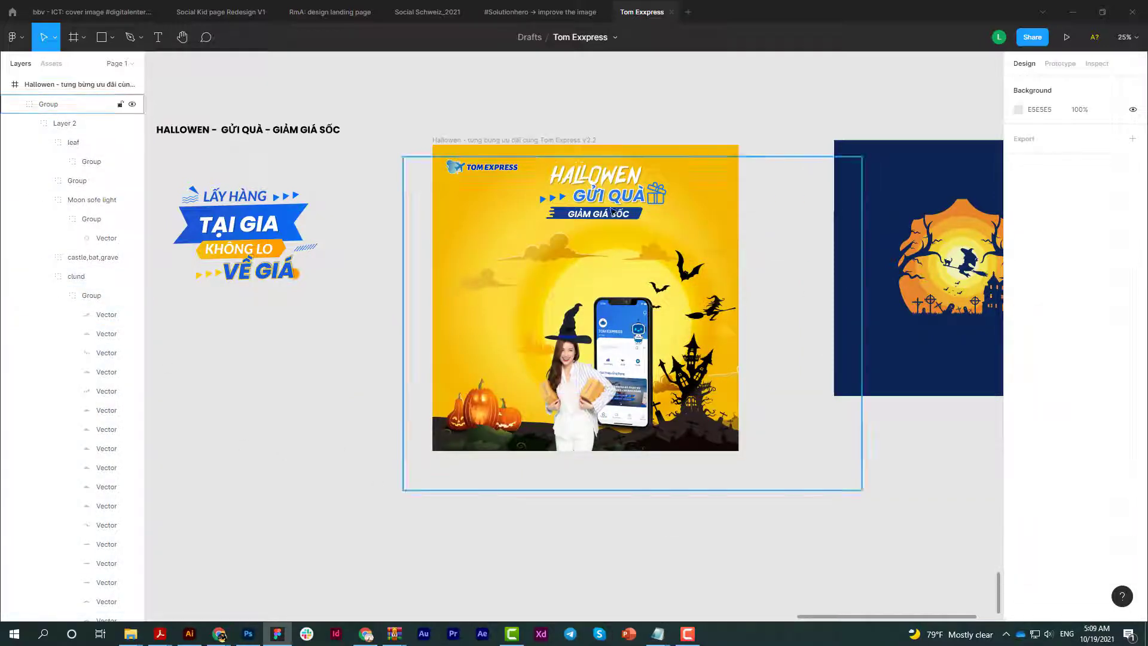
pyautogui.scroll(2, 611, 210)
pyautogui.hotkey('ctrl', '-')
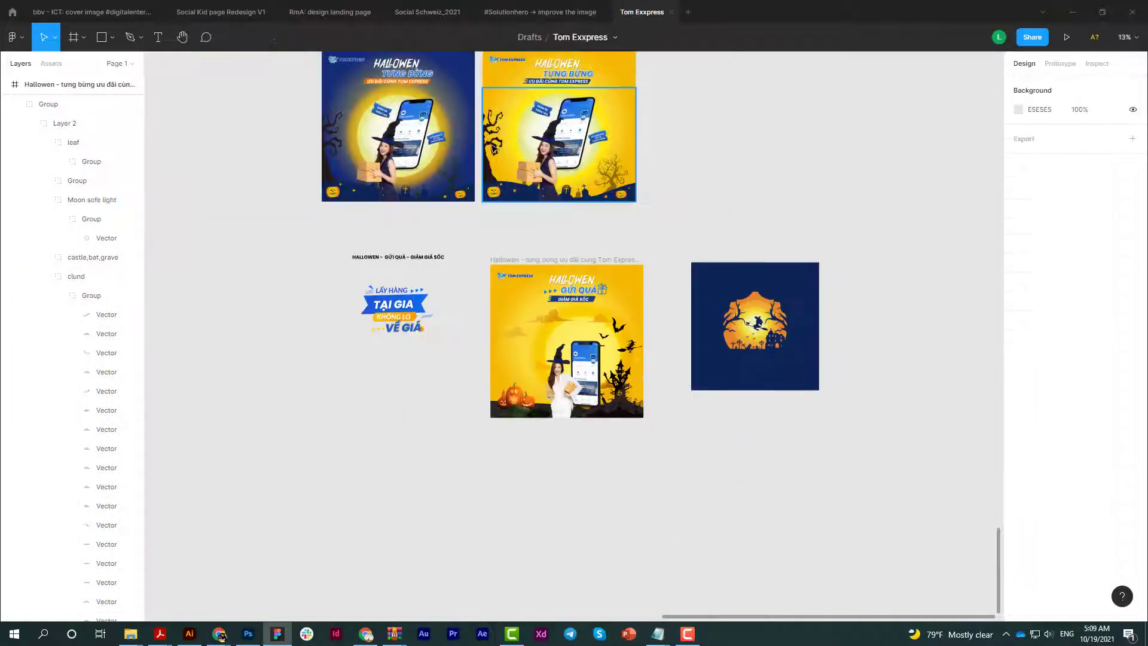
# - Copy the bare tree from the other yellow post to this post's left edge and reorder it
pyautogui.keyDown('ctrl'); pyautogui.click(492, 148); pyautogui.keyUp('ctrl')
pyautogui.moveTo(492, 147); pyautogui.dragTo(500, 396)
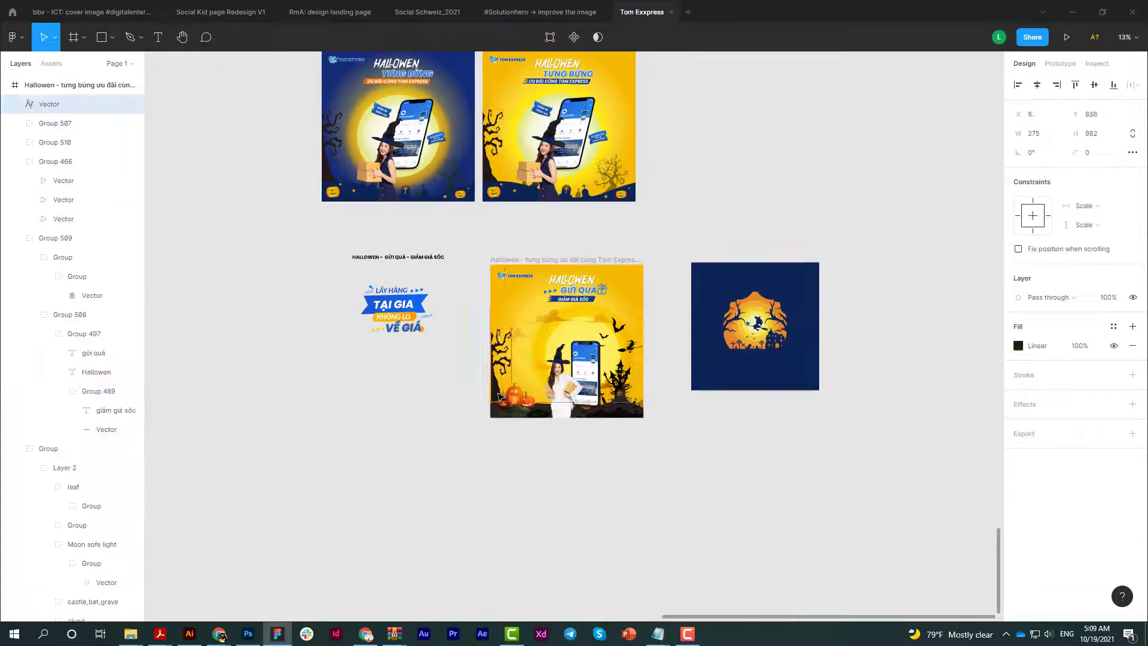
pyautogui.scroll(3, 557, 451)
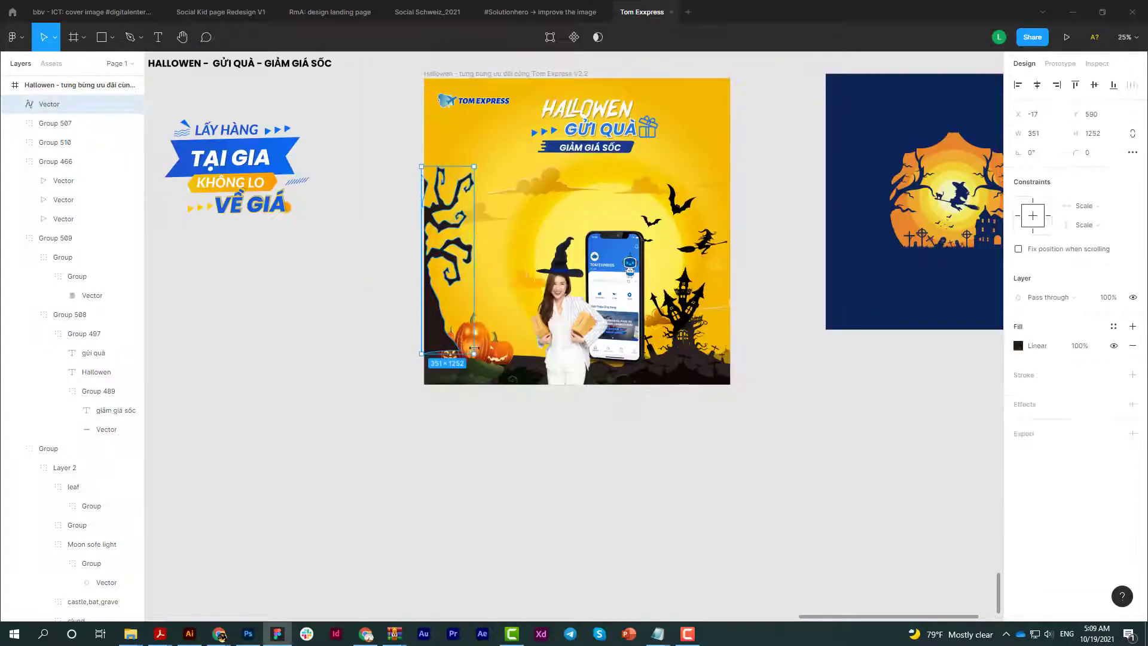
pyautogui.keyDown('ctrl'); pyautogui.click(497, 374); pyautogui.keyUp('ctrl')
pyautogui.click(454, 344)
pyautogui.moveTo(92, 562); pyautogui.dragTo(93, 553)
pyautogui.scroll(1, 443, 531)
# - Enlarge the HALLOWEN title group and nudge the girl and phone slightly left
pyautogui.click(528, 180)
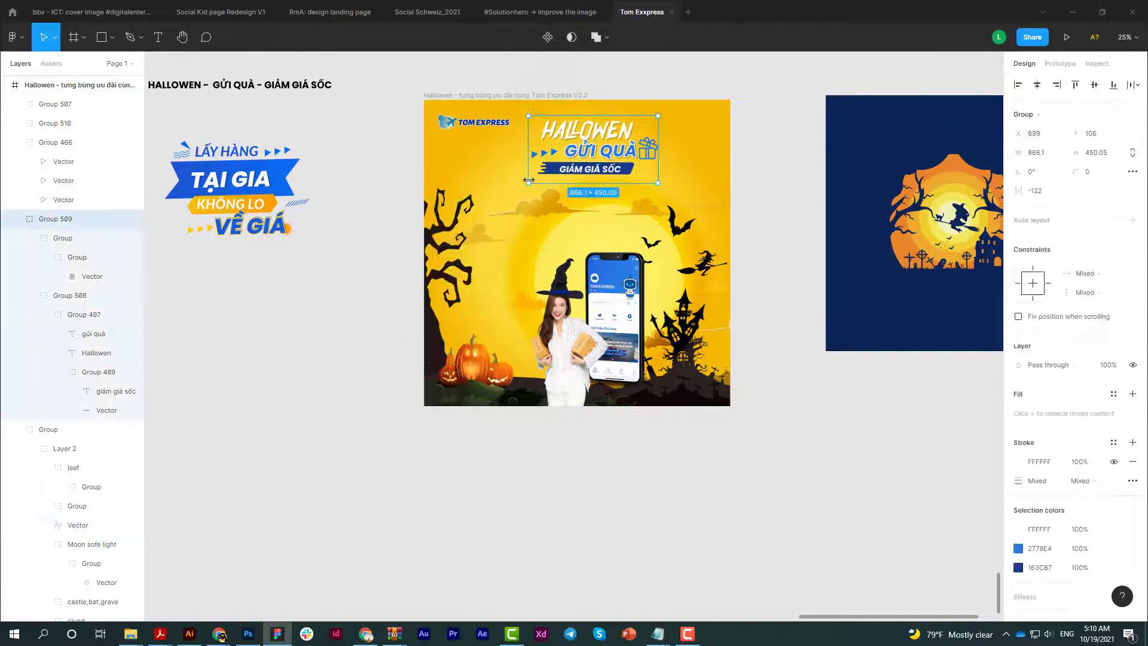
pyautogui.moveTo(510, 190); pyautogui.dragTo(501, 192)
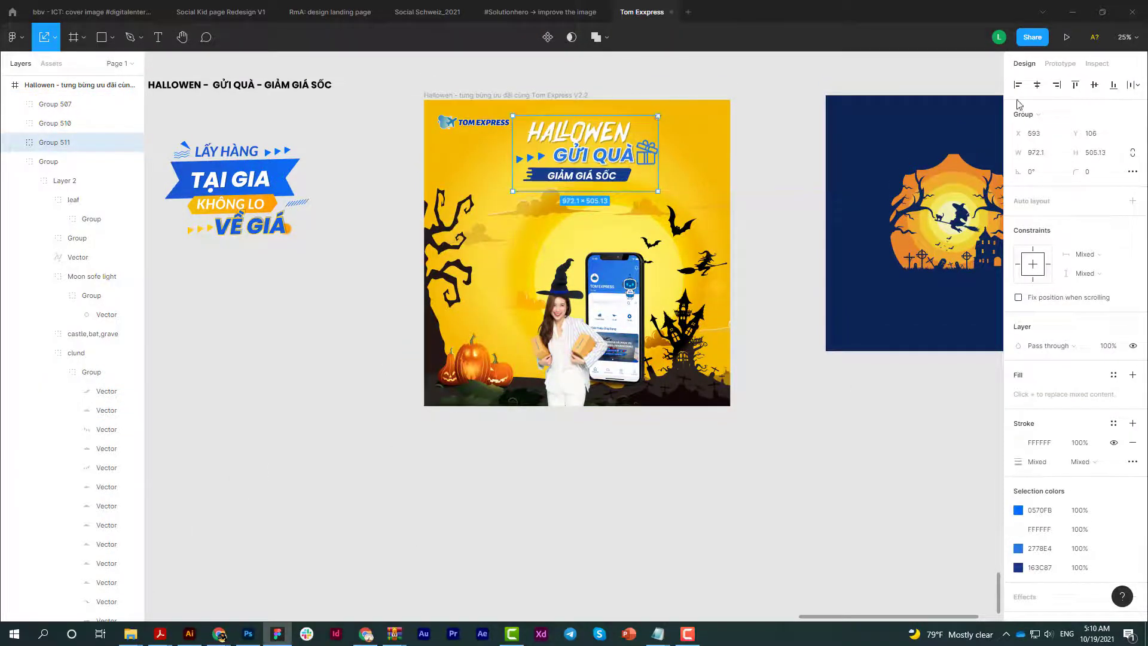
pyautogui.press('Escape')
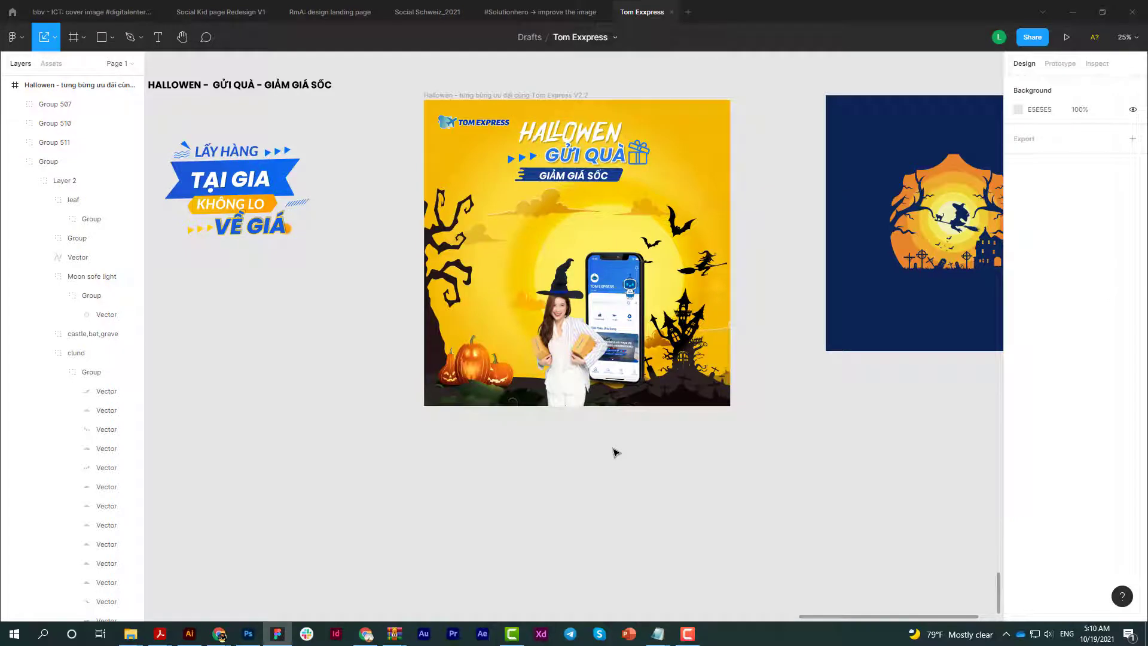
pyautogui.moveTo(597, 387); pyautogui.dragTo(587, 388)
pyautogui.click(712, 453)
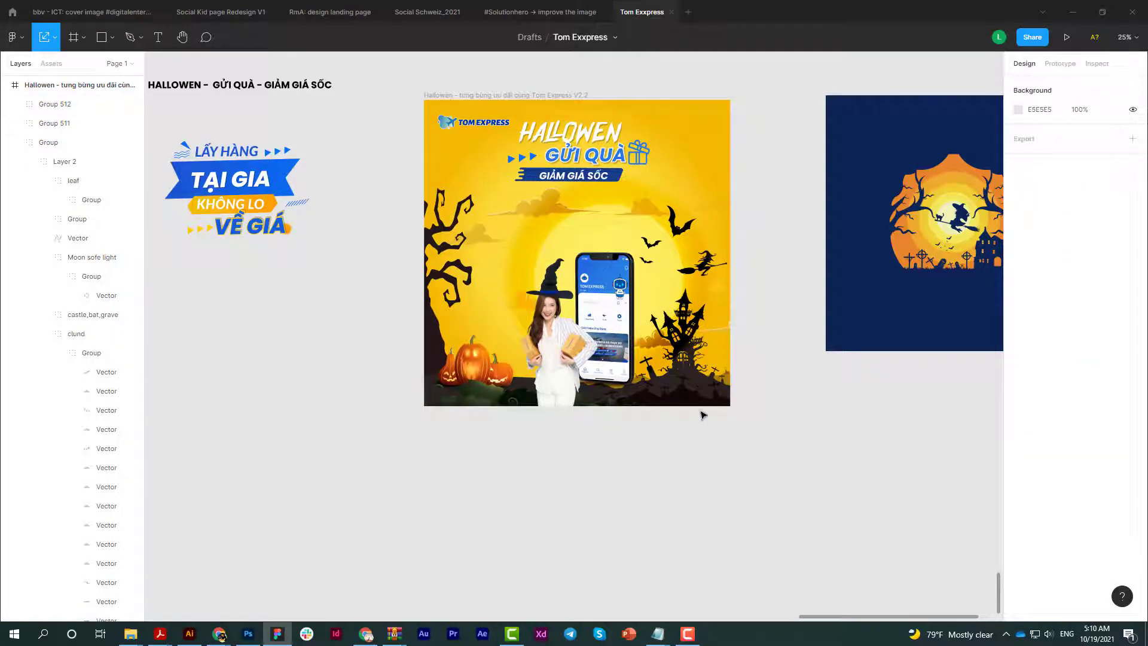
# - Check the witch and other groups, ending on the girl and phone group
pyautogui.keyDown('ctrl'); pyautogui.click(701, 269); pyautogui.keyUp('ctrl')
pyautogui.click(844, 440)
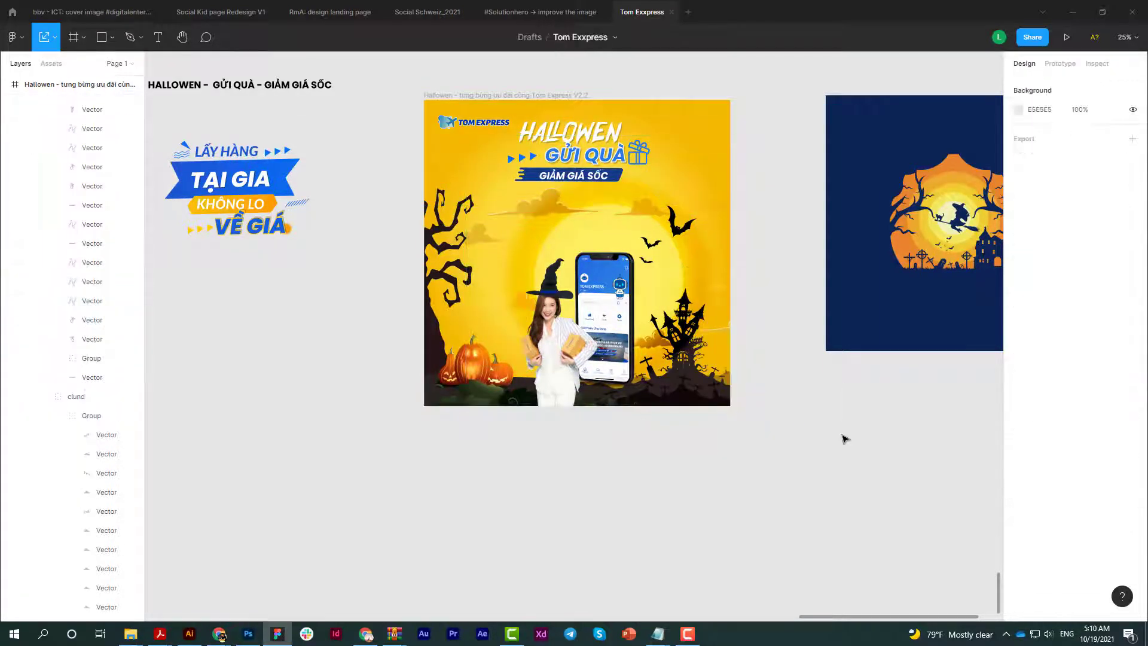
pyautogui.click(690, 382)
pyautogui.click(488, 507)
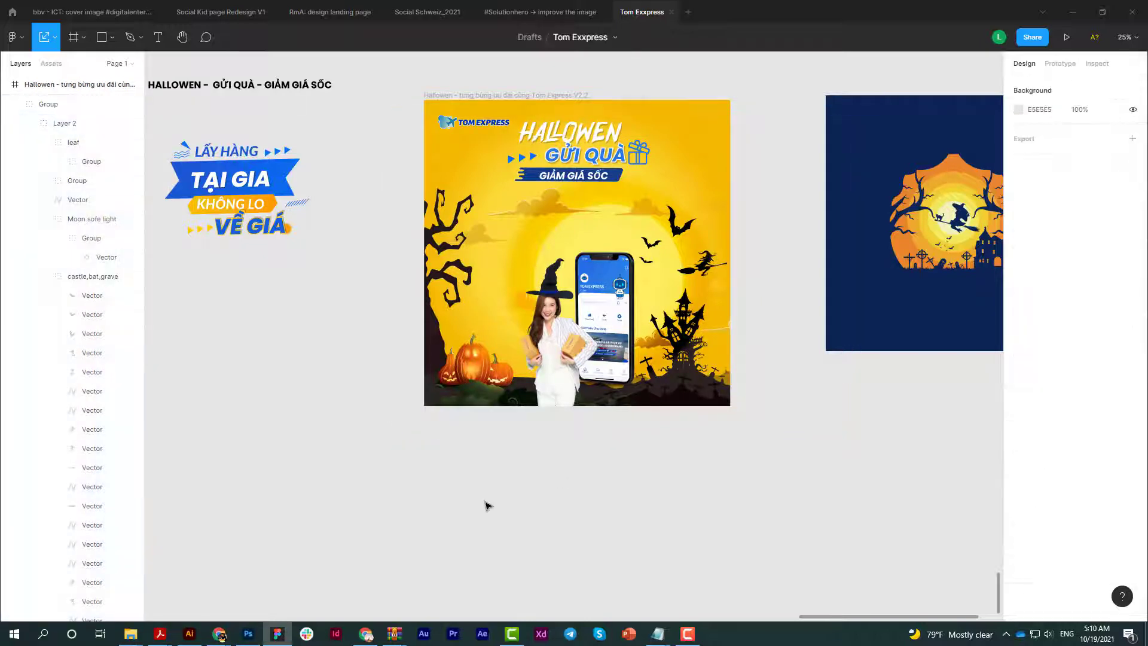
pyautogui.click(607, 309)
pyautogui.scroll(3, 607, 308)
pyautogui.scroll(-3, 607, 309)
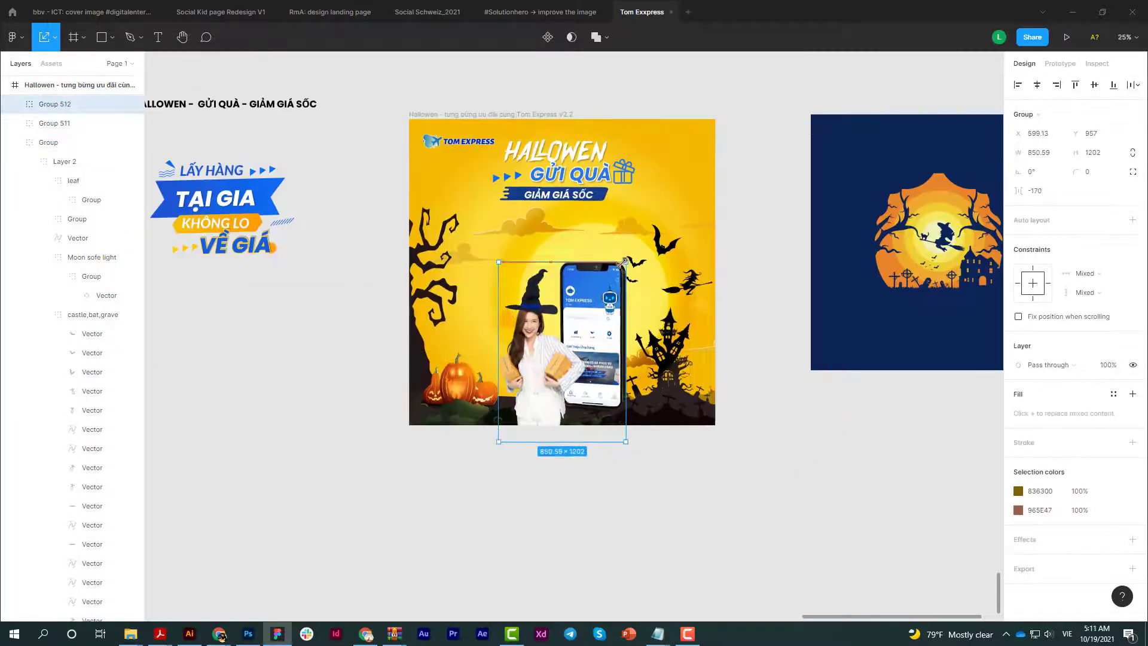
# - Draw a shadow shape below the girl's legs filled with navy 1D2F4A
pyautogui.click(624, 457)
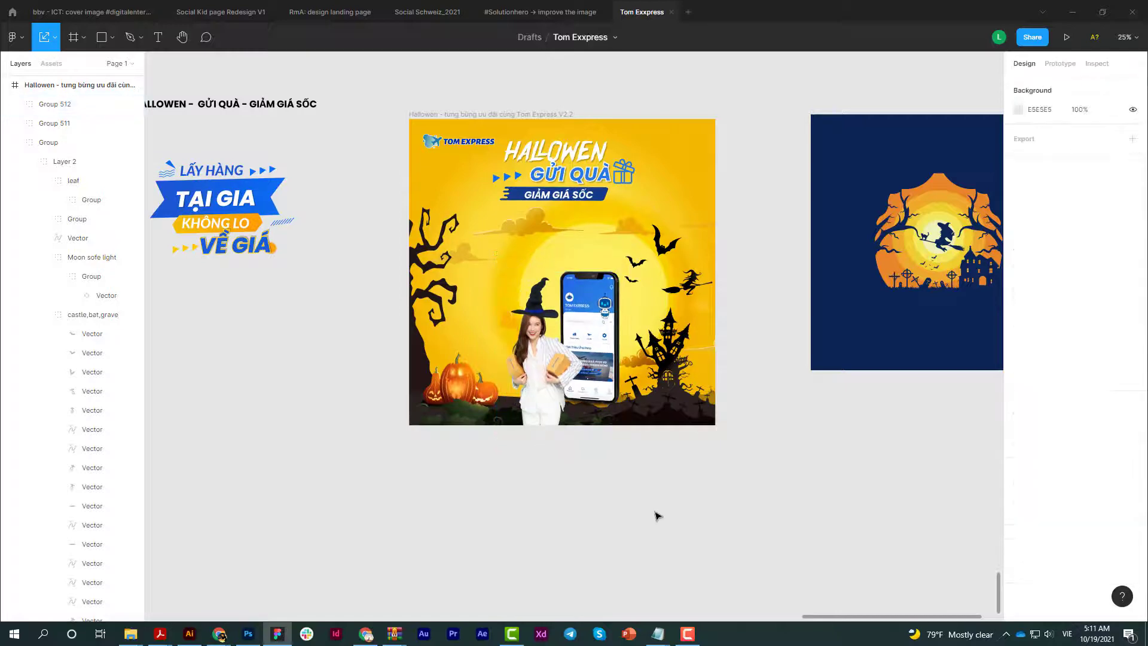
pyautogui.click(573, 438)
pyautogui.scroll(3, 562, 442)
pyautogui.doubleClick(541, 386)
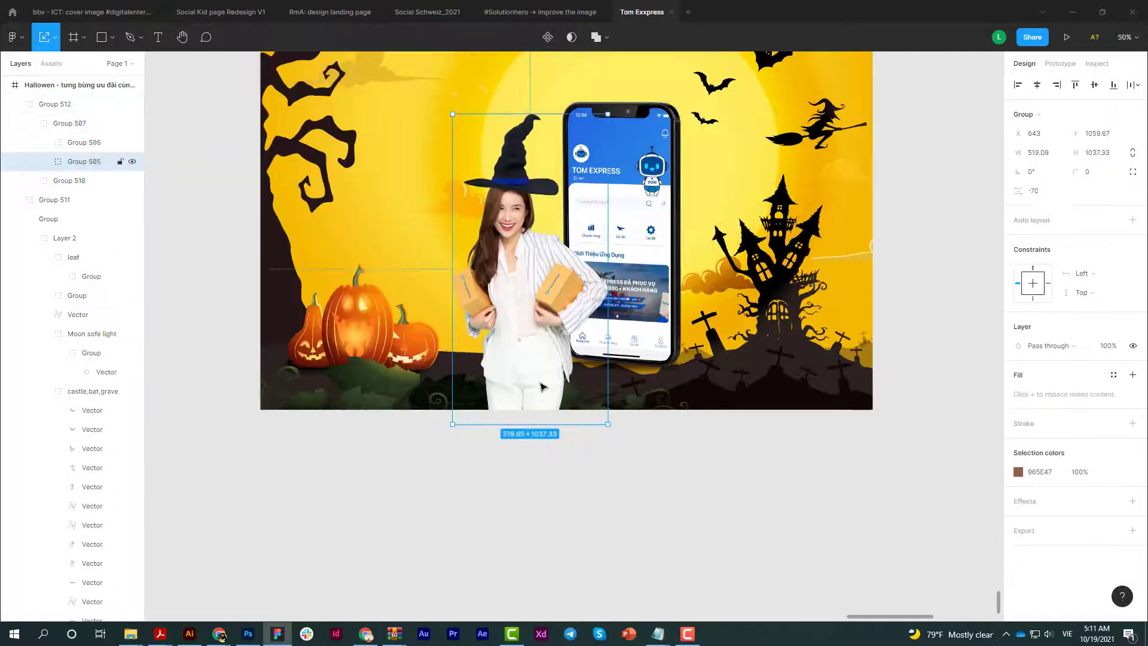
pyautogui.click(142, 37)
pyautogui.click(135, 63)
pyautogui.click(546, 425)
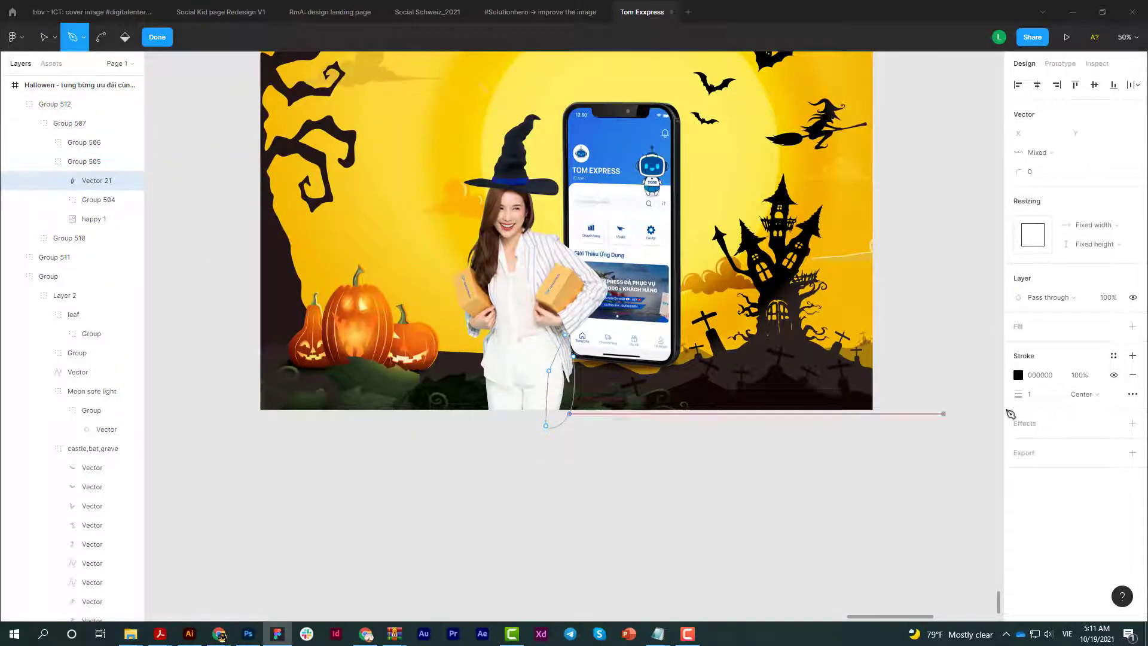
pyautogui.click(1018, 345)
pyautogui.write('1D2F4A')
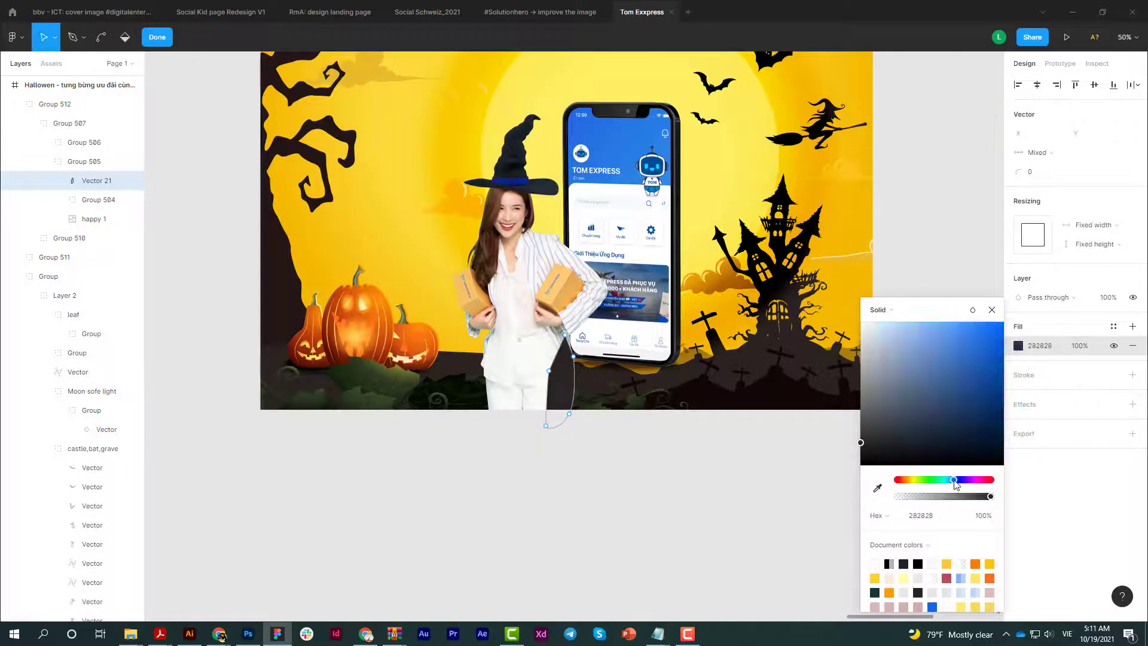
pyautogui.press('Escape')
# - Give Vector 21 a layer blur of 25 with Multiply blend and place it below Group 512
pyautogui.click(1070, 439)
pyautogui.click(1070, 438)
pyautogui.write('25')
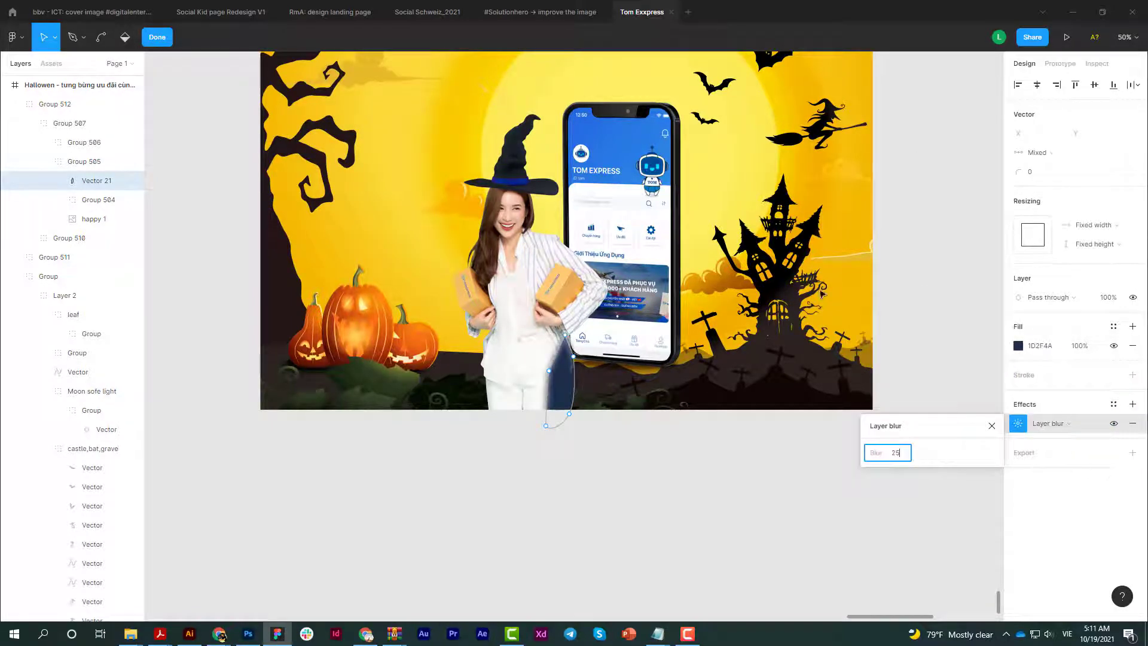
pyautogui.press('Return')
pyautogui.hotkey('alt', 'shift', 'm')
pyautogui.moveTo(99, 186); pyautogui.dragTo(100, 432)
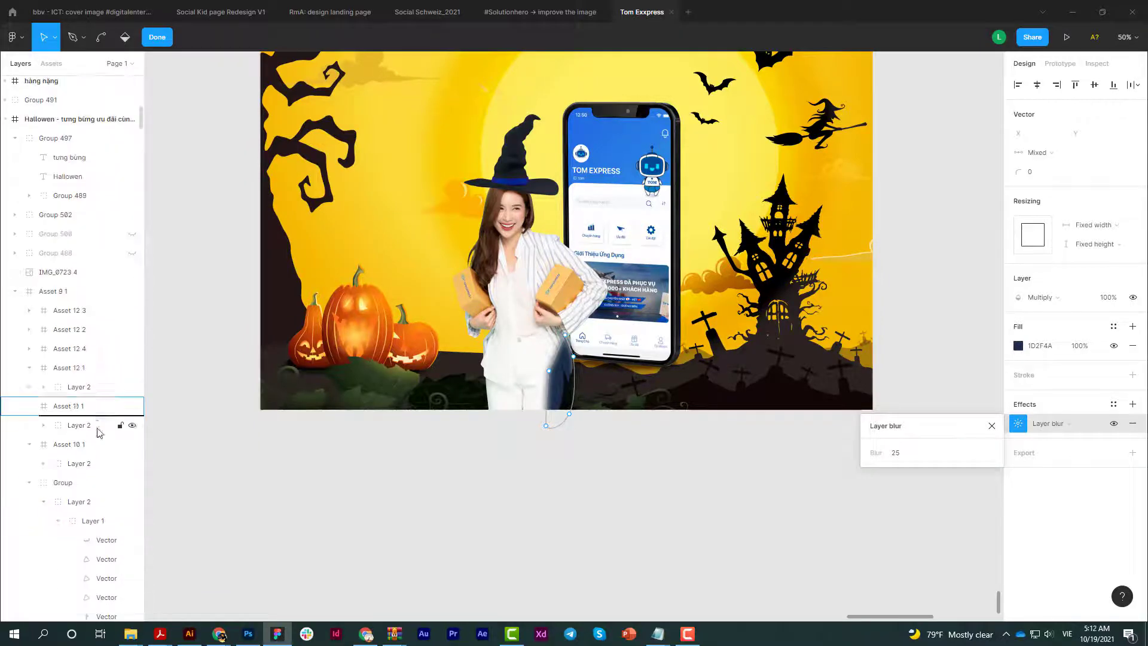
pyautogui.moveTo(78, 291)
pyautogui.mouseDown()
pyautogui.moveTo(74, 363)
pyautogui.moveTo(54, 377)
pyautogui.mouseUp()
pyautogui.click(522, 364)
pyautogui.click(666, 501)
pyautogui.press('-')
# - Inspect the Hallowen title and the nested moon glow vector in the yellow post
pyautogui.scroll(1, 663, 487)
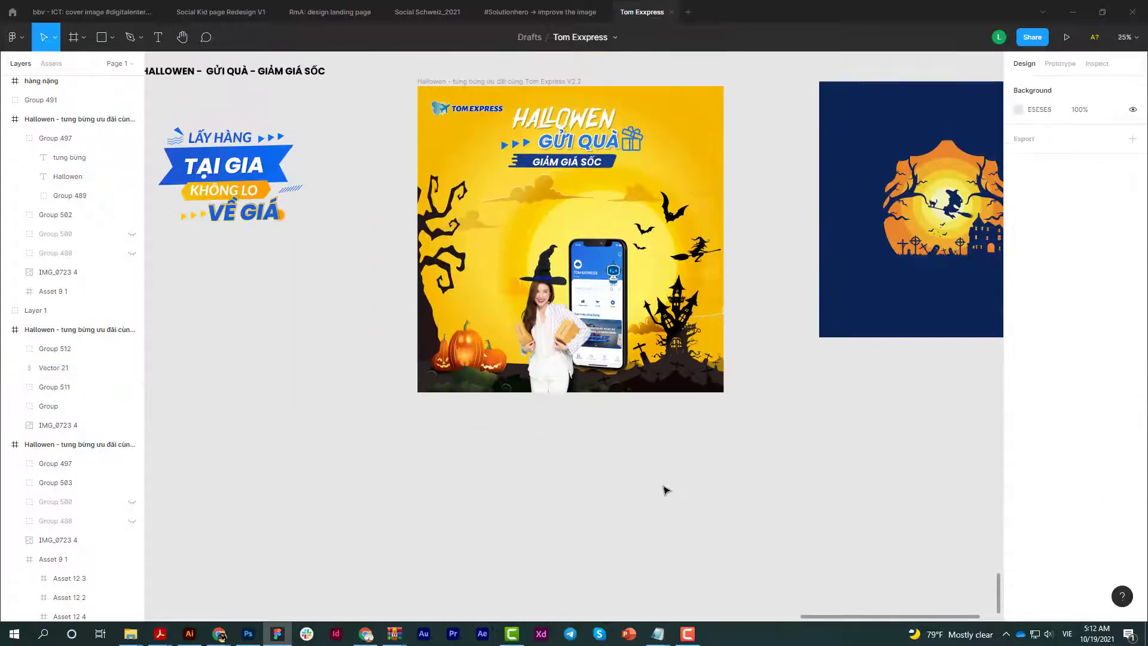
pyautogui.click(600, 171)
pyautogui.click(610, 181)
pyautogui.click(91, 540)
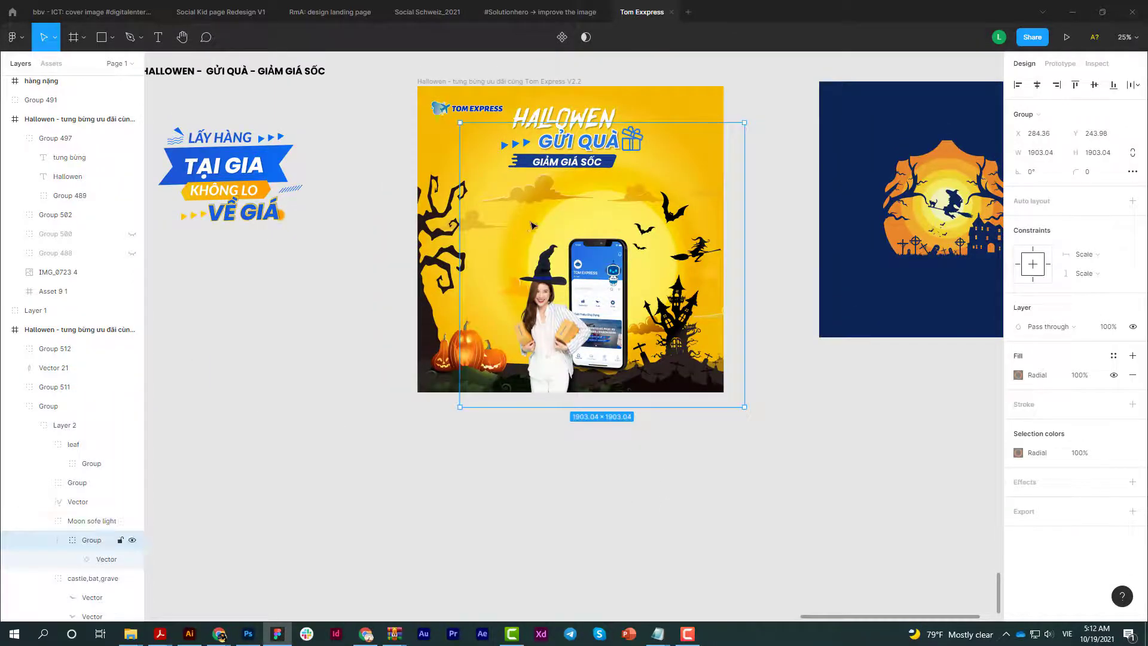
pyautogui.click(135, 559)
pyautogui.press('-')
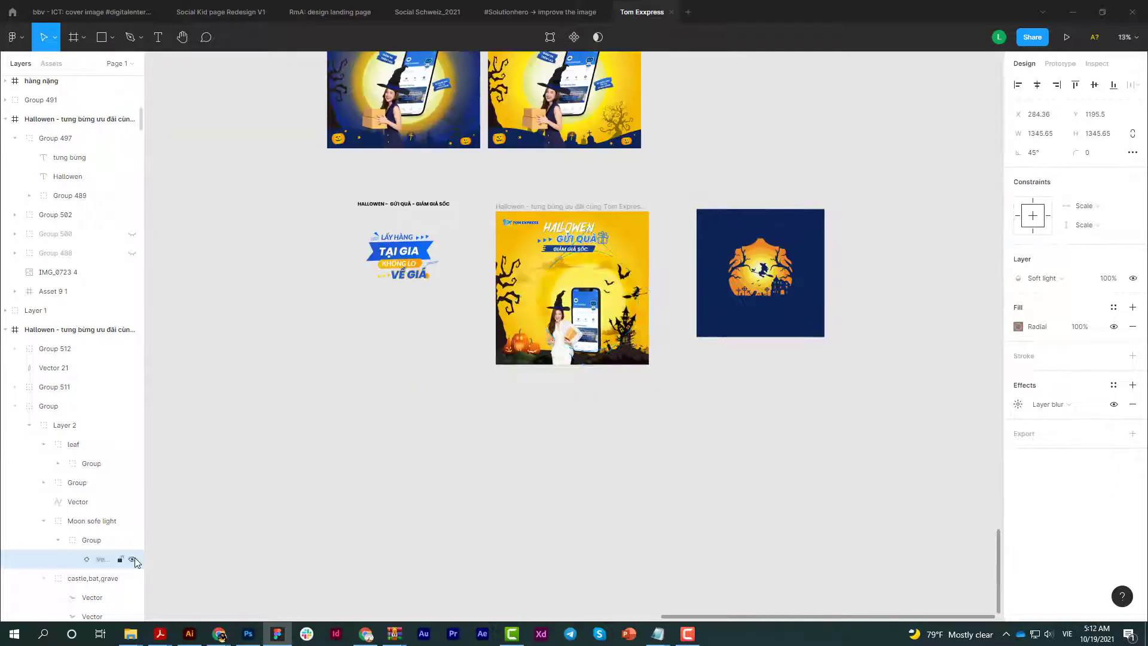
# - Duplicate the yellow post beside it and set the copy's outer radial gradient stop to 152C78
pyautogui.click(568, 207)
pyautogui.moveTo(770, 222); pyautogui.dragTo(901, 82)
pyautogui.hotkey('ctrl', 'd')
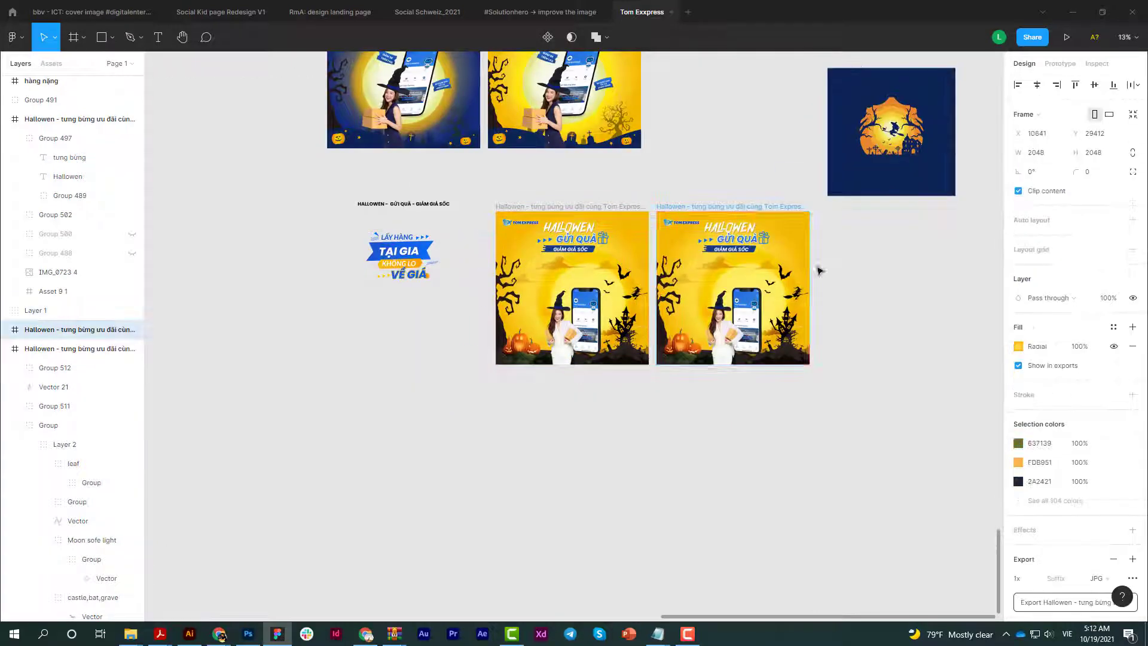
pyautogui.click(1018, 346)
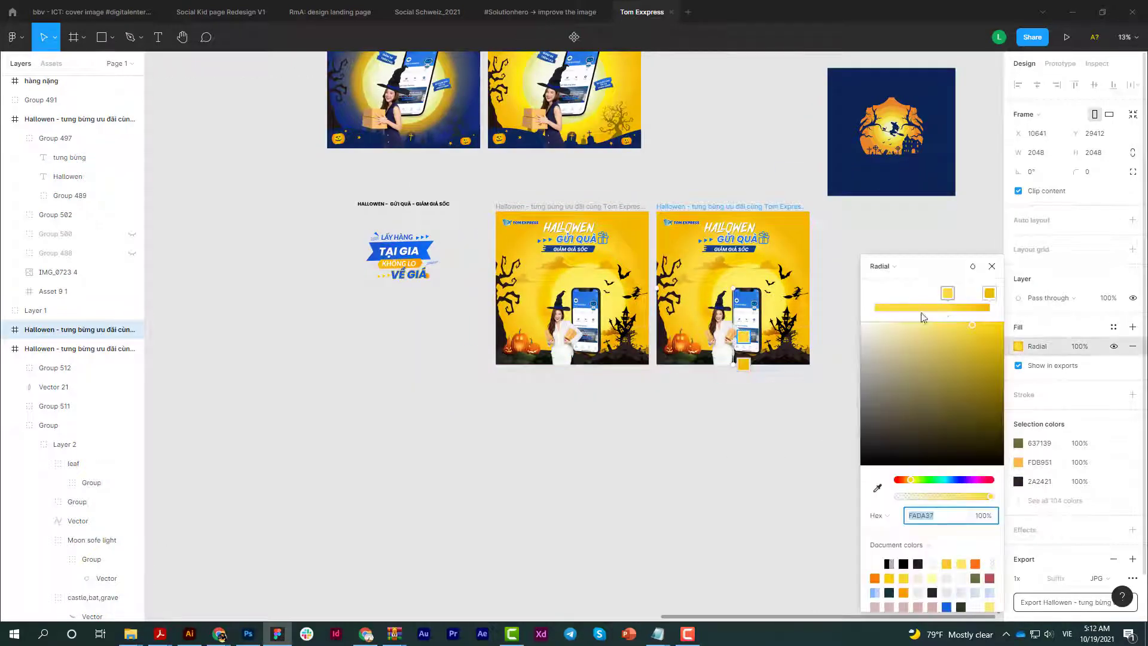
pyautogui.click(988, 292)
pyautogui.press('i')
pyautogui.click(948, 103)
pyautogui.scroll(2, 481, 91)
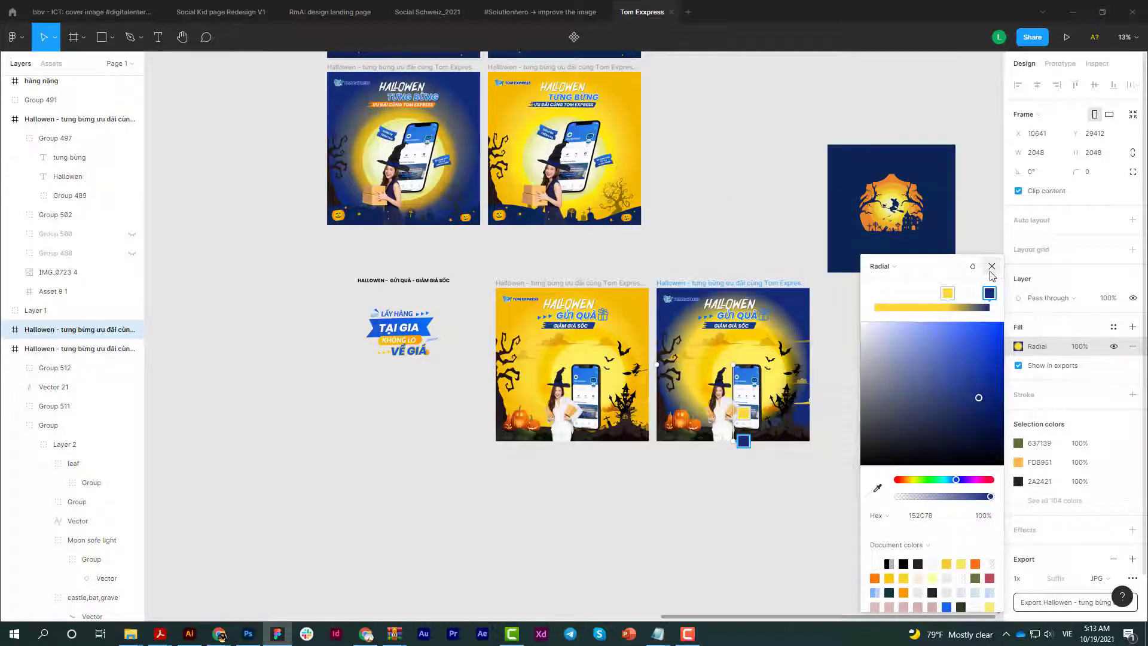
pyautogui.click(991, 267)
# - Edit the path of the moon glow shape in the blue post's Moon screen
pyautogui.press('+')
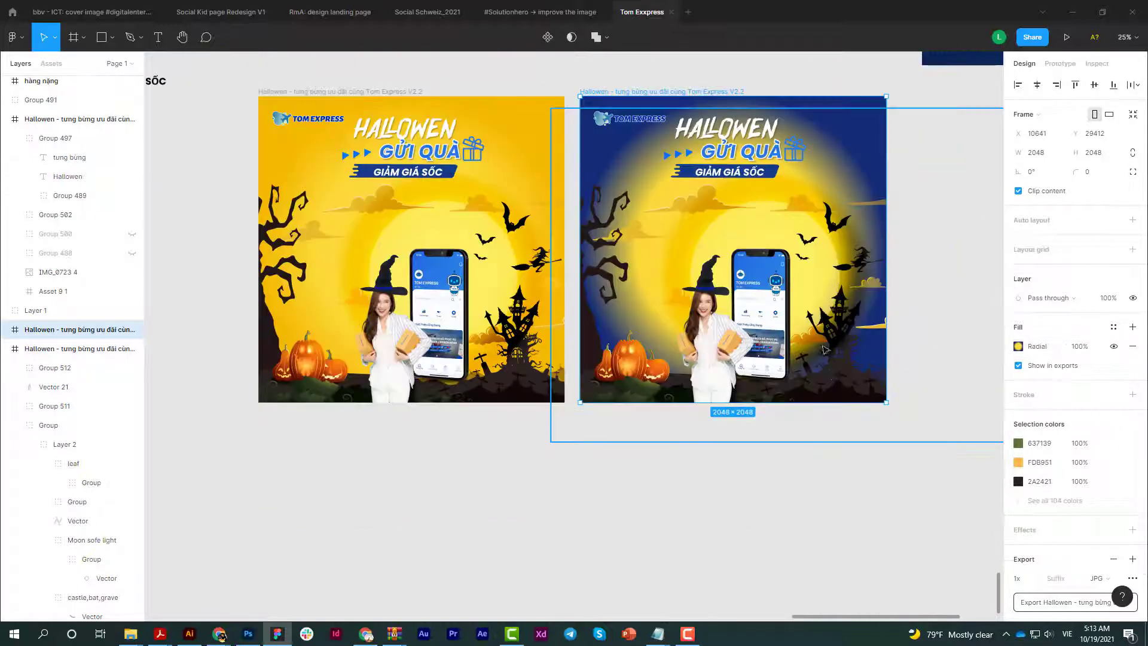
pyautogui.click(816, 283)
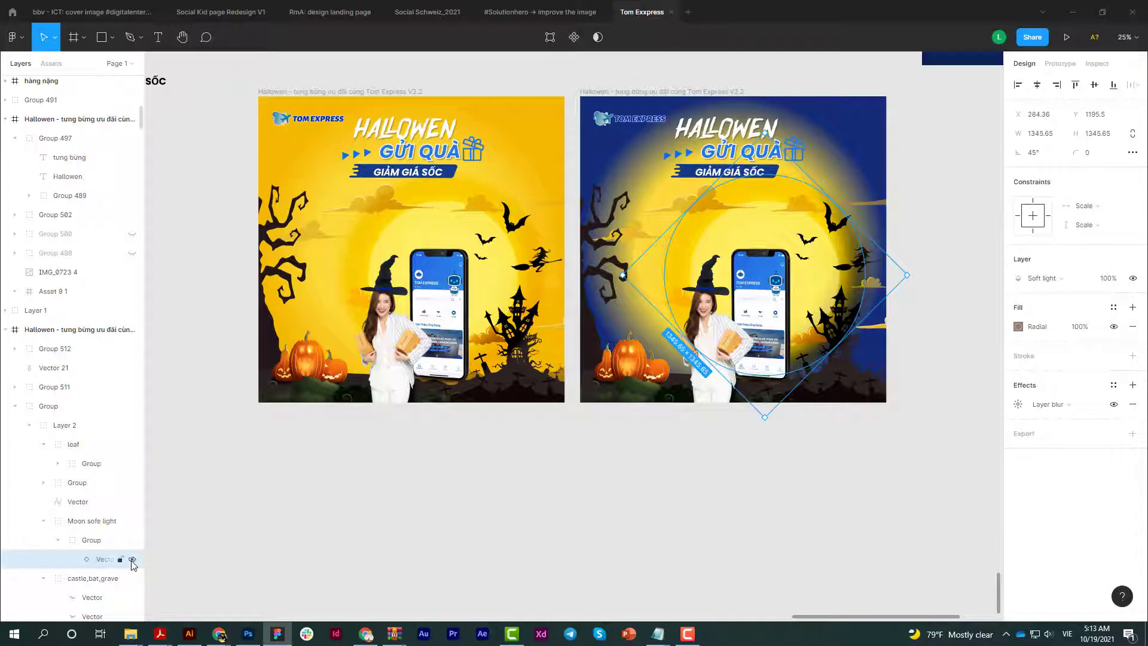
pyautogui.click(43, 521)
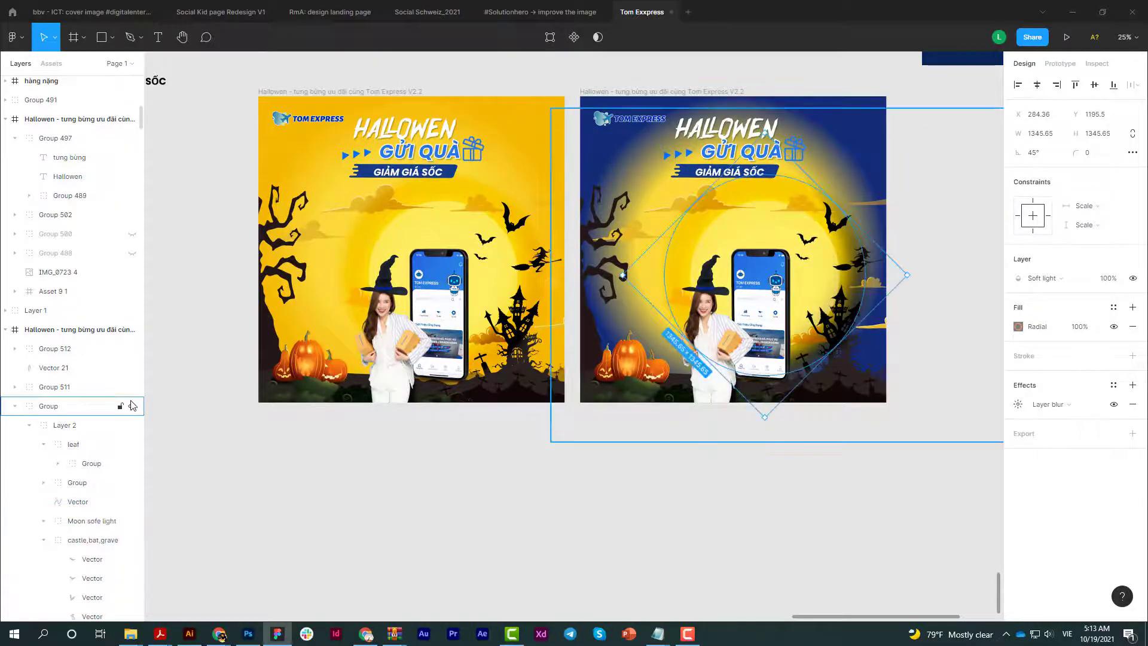
pyautogui.press('Return')
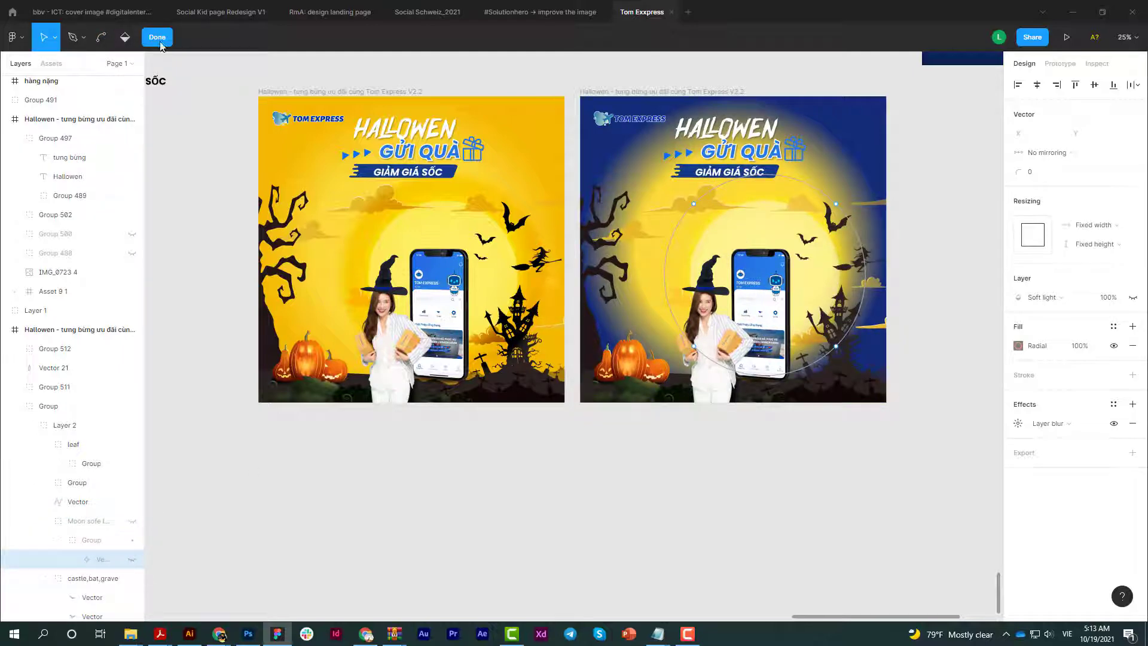
pyautogui.click(755, 229)
pyautogui.press('Escape')
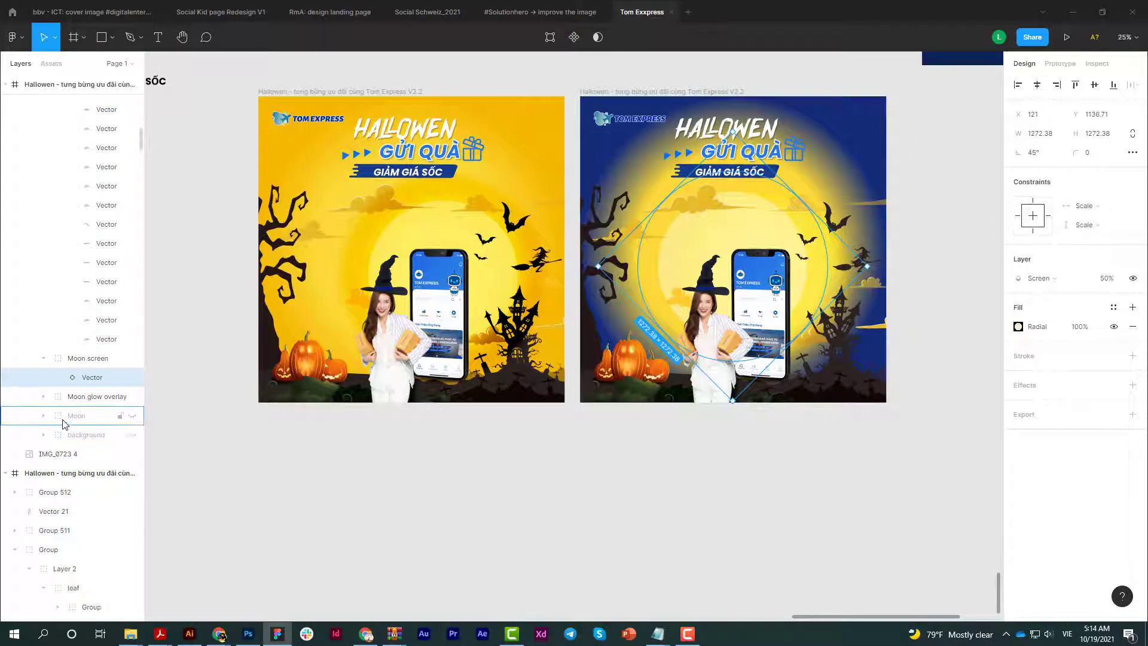
# - Temporarily show the Moon group, shift the moon left, then hide it again
pyautogui.click(63, 416)
pyautogui.hotkey('ctrl', 'shift', 'h')
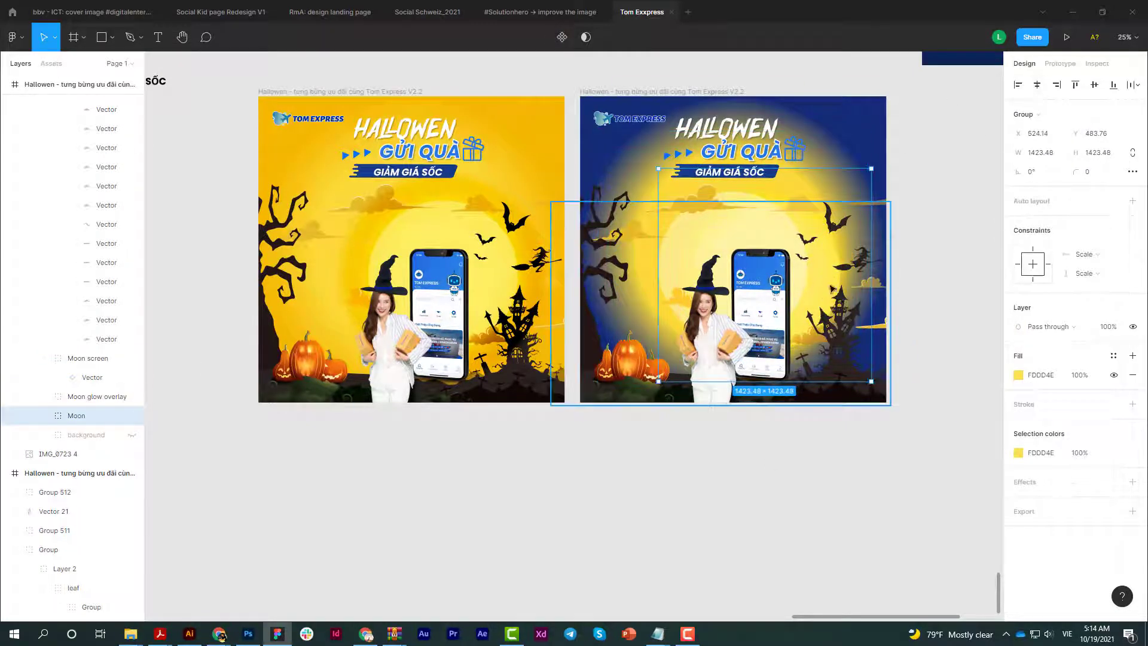
pyautogui.moveTo(833, 289); pyautogui.dragTo(795, 272)
pyautogui.click(132, 416)
pyautogui.click(755, 474)
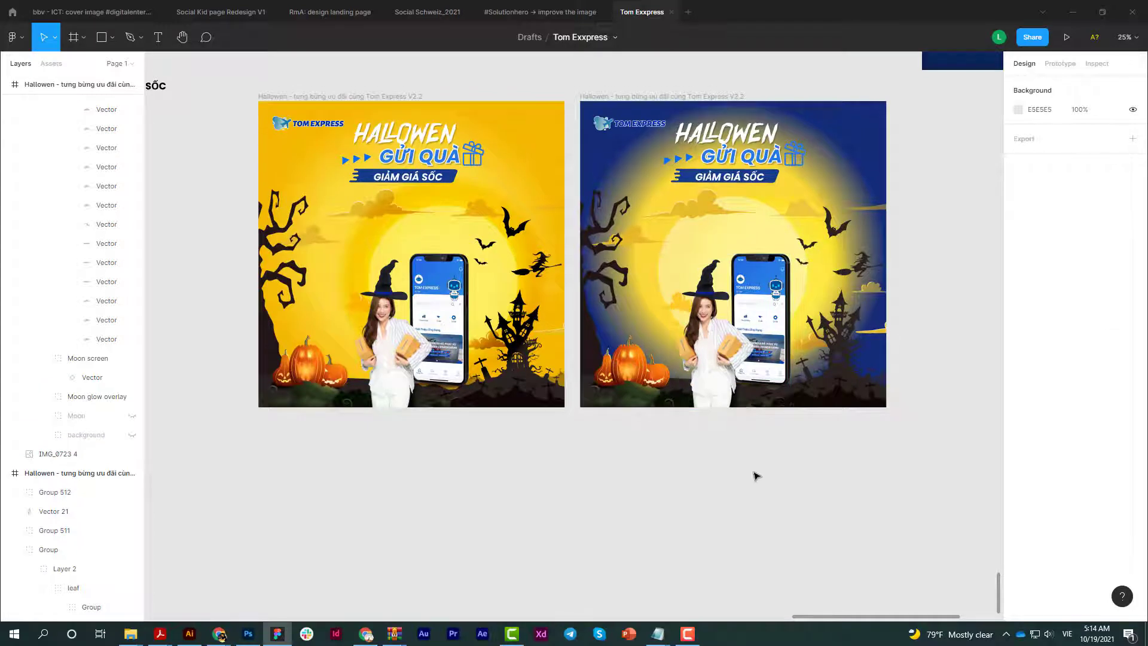
# - Check the artwork, cloud and other layers in the blue post, then zoom out
pyautogui.scroll(1, 755, 475)
pyautogui.click(350, 101)
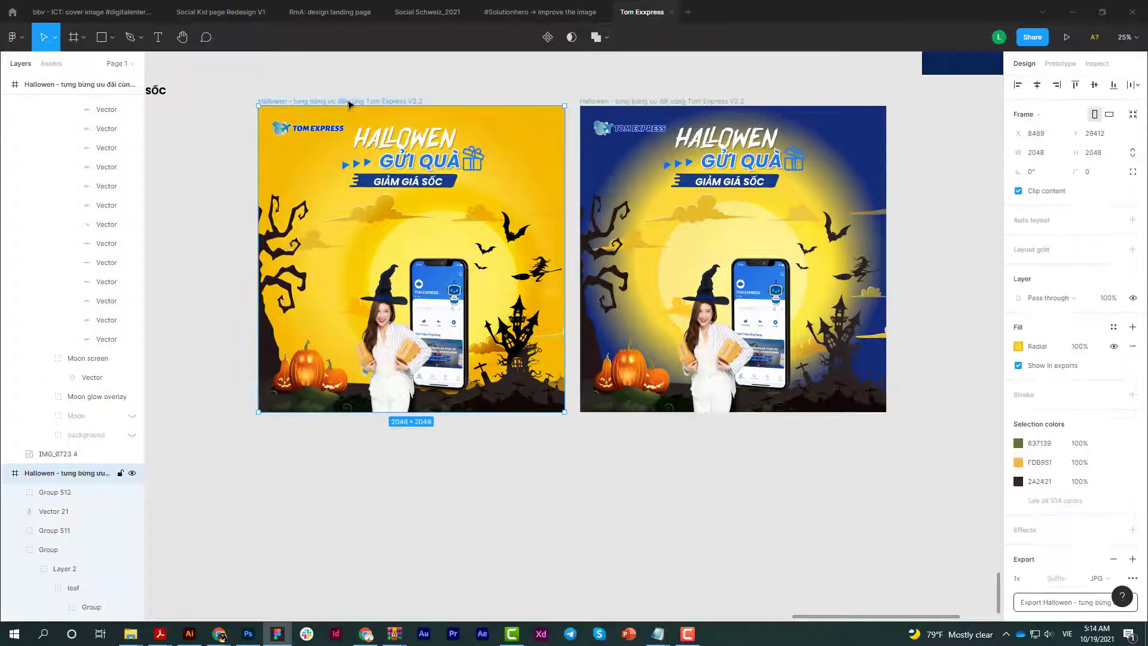
pyautogui.click(872, 508)
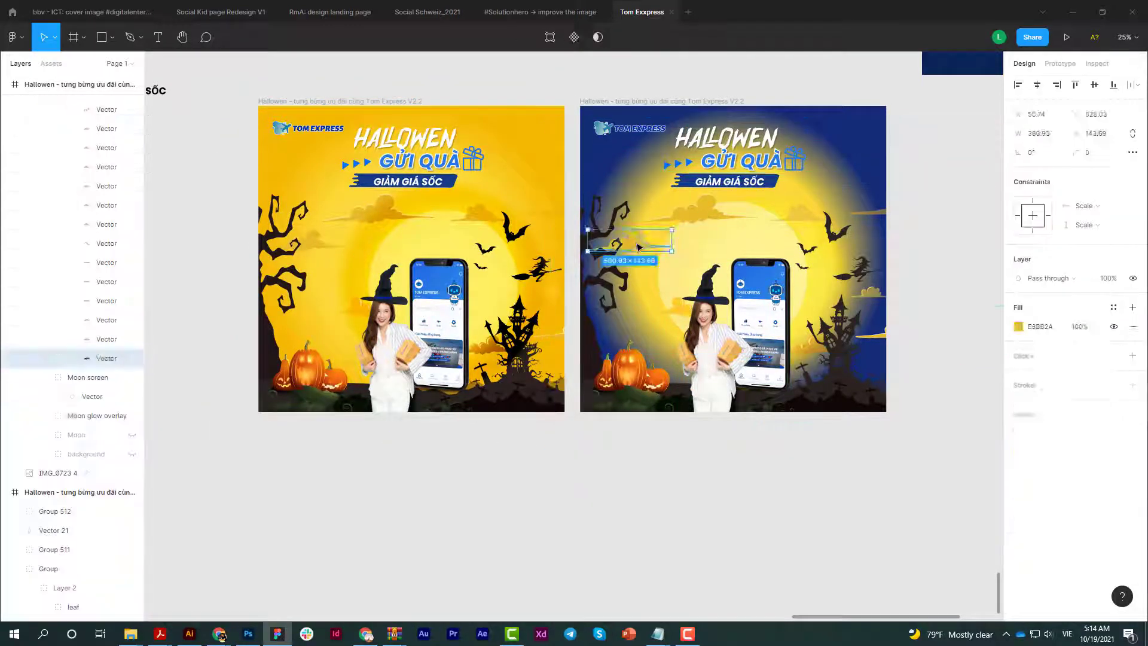
pyautogui.click(882, 214)
pyautogui.press('Escape')
pyautogui.click(879, 257)
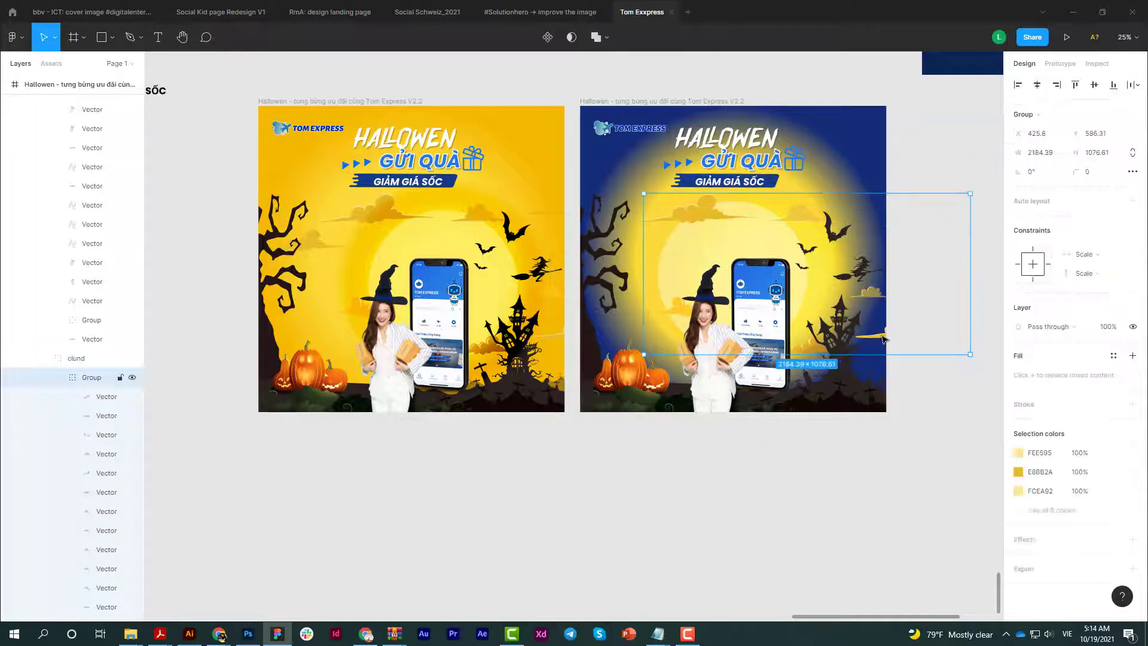
pyautogui.press('Escape')
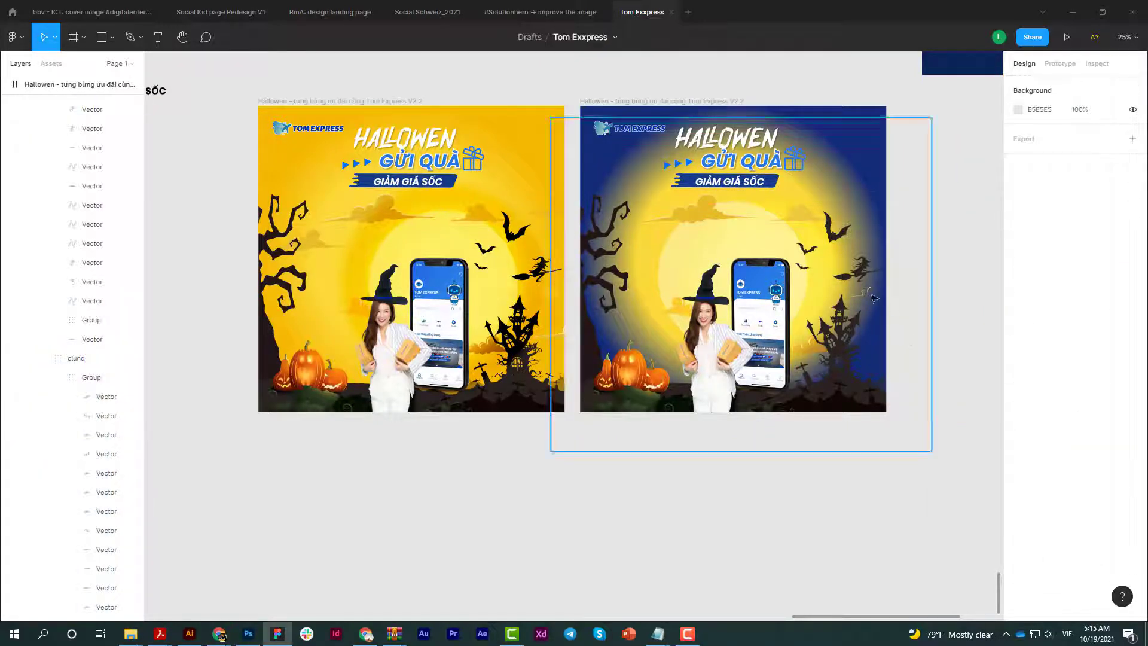
pyautogui.click(873, 297)
pyautogui.press('Escape')
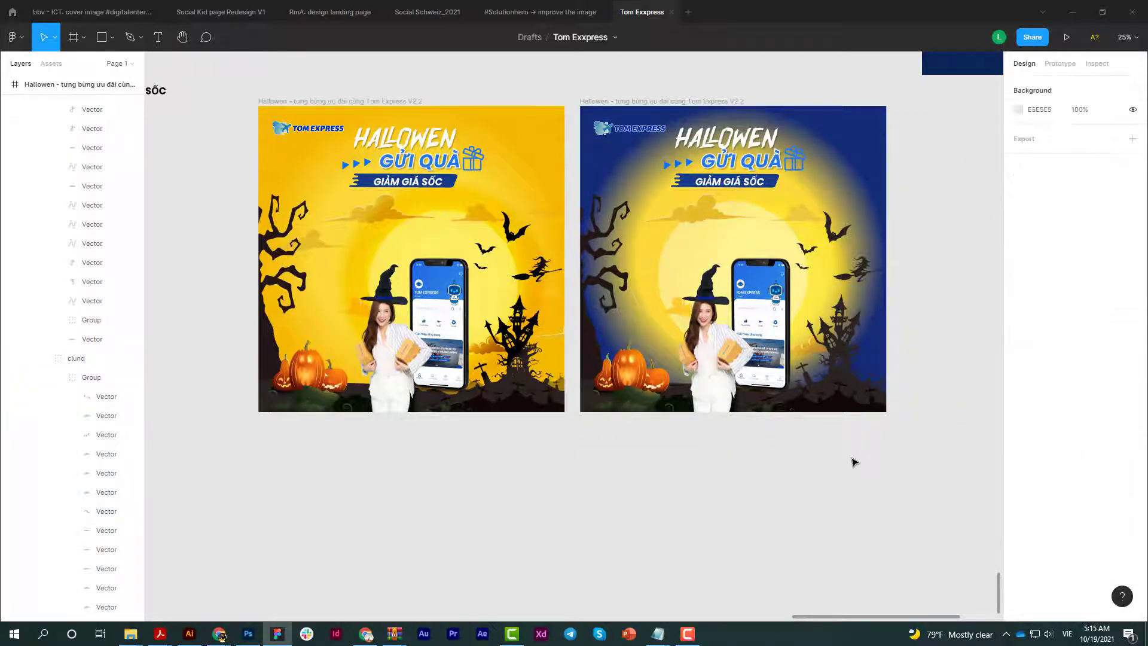
pyautogui.click(879, 299)
pyautogui.press('Escape')
pyautogui.press('-')
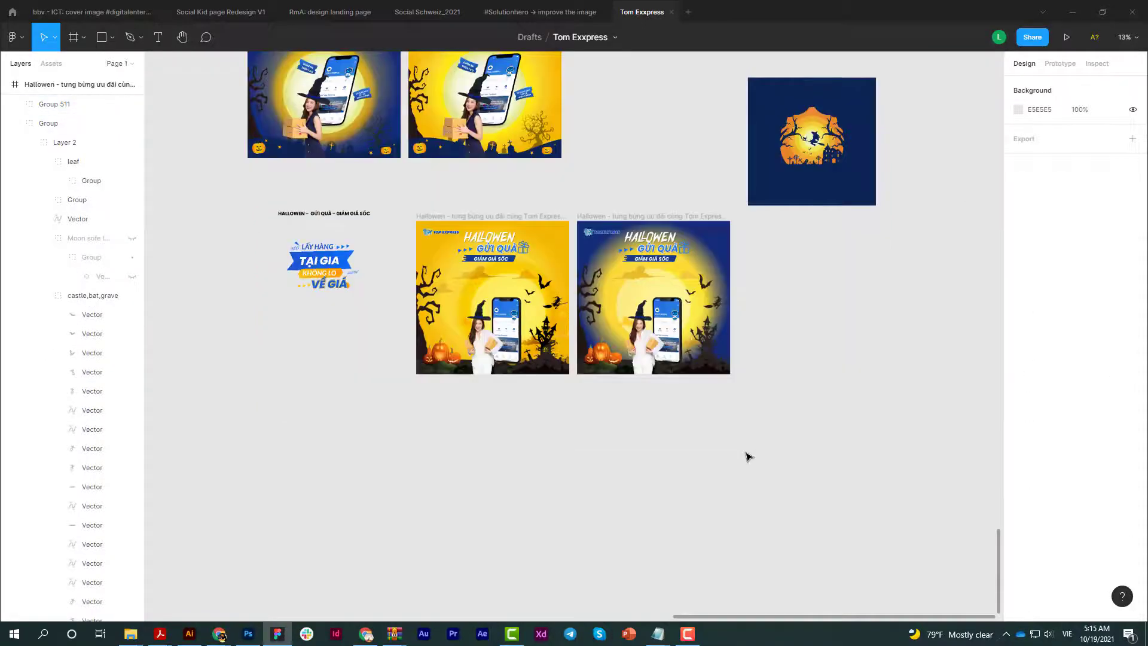
pyautogui.click(470, 224)
pyautogui.scroll(5, 470, 224)
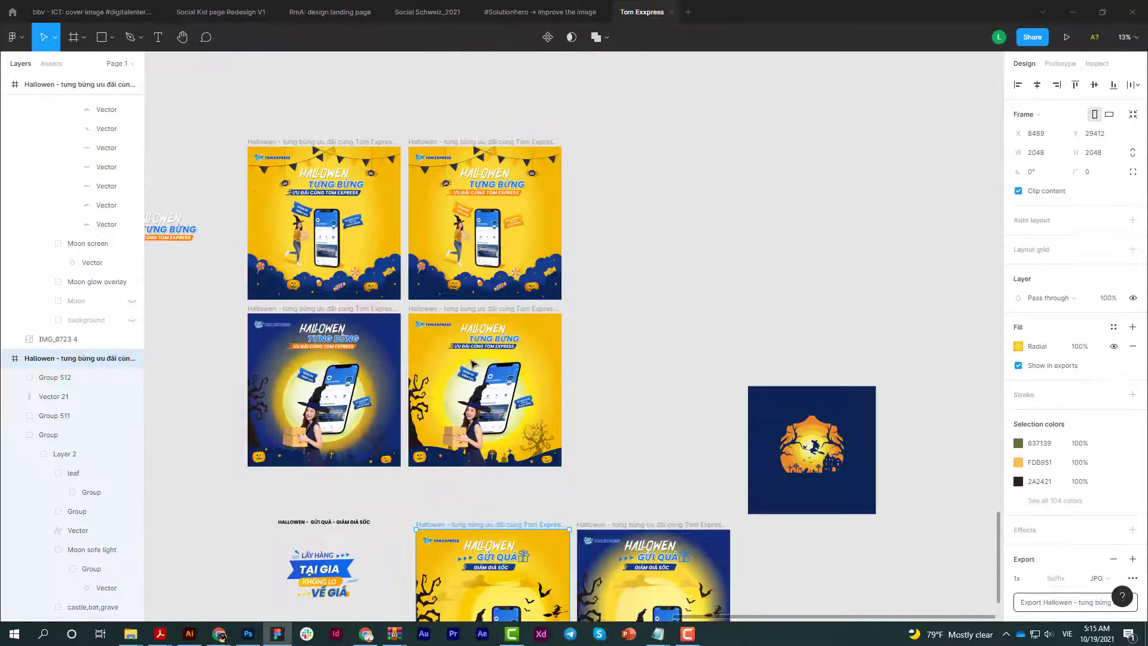
pyautogui.click(473, 454)
pyautogui.click(1018, 346)
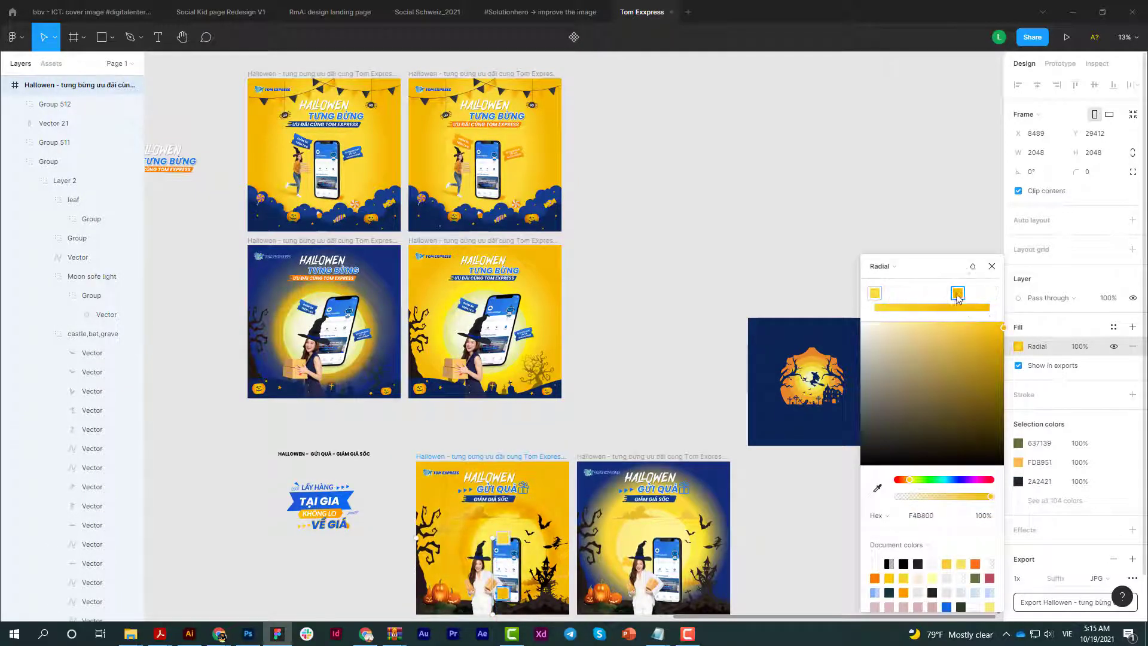
pyautogui.scroll(-3, 515, 310)
pyautogui.press('Escape')
pyautogui.press('Escape')
pyautogui.keyDown('ctrl'); pyautogui.scroll(3, 649, 541); pyautogui.keyUp('ctrl')
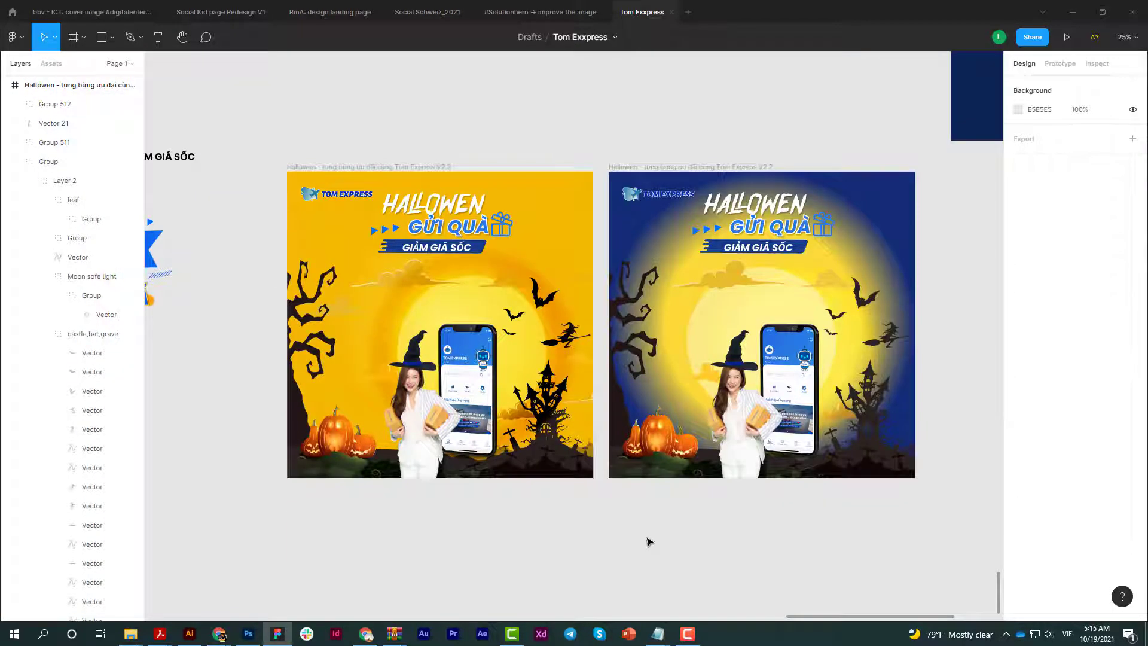
pyautogui.click(430, 281)
pyautogui.doubleClick(430, 281)
pyautogui.click(573, 541)
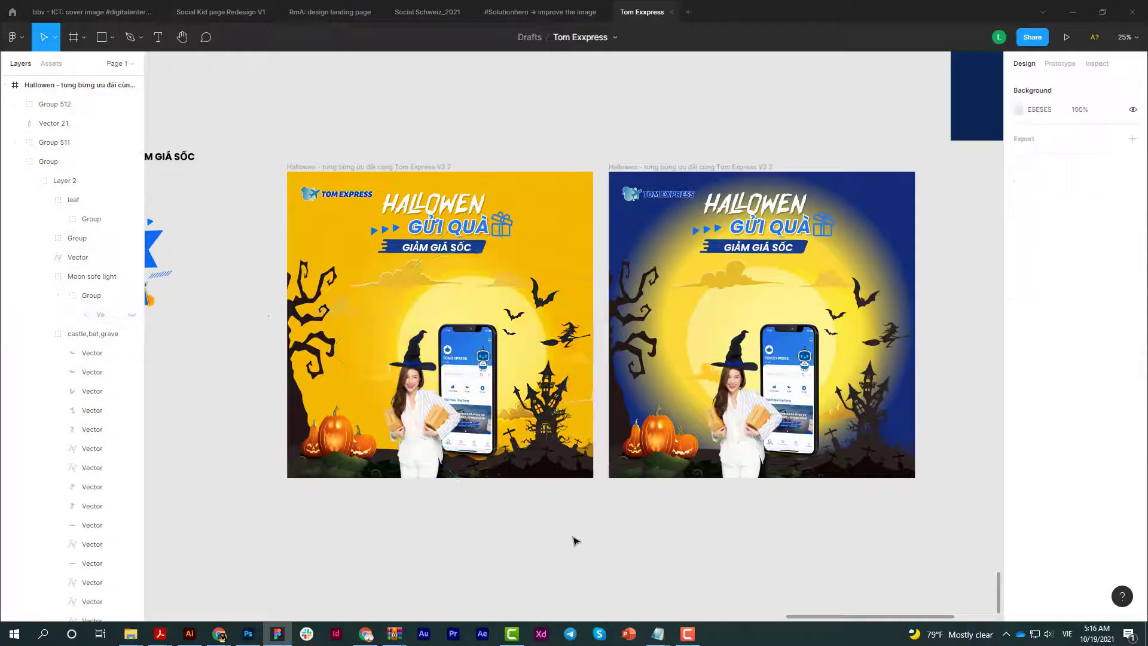
pyautogui.click(574, 362)
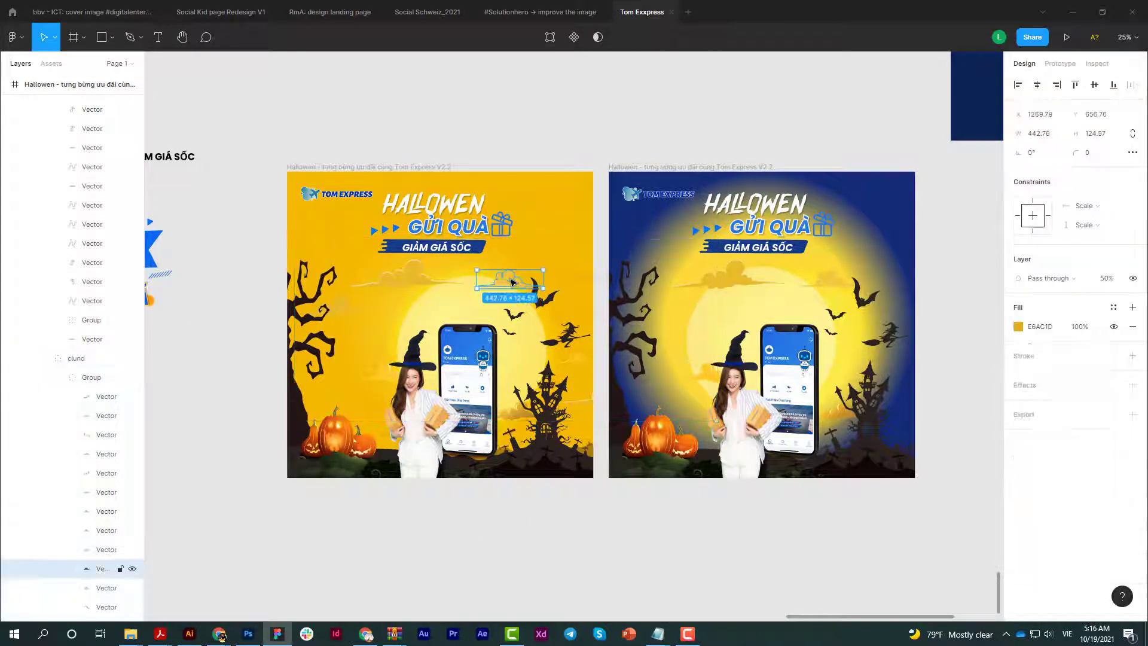
pyautogui.doubleClick(589, 404)
pyautogui.click(598, 399)
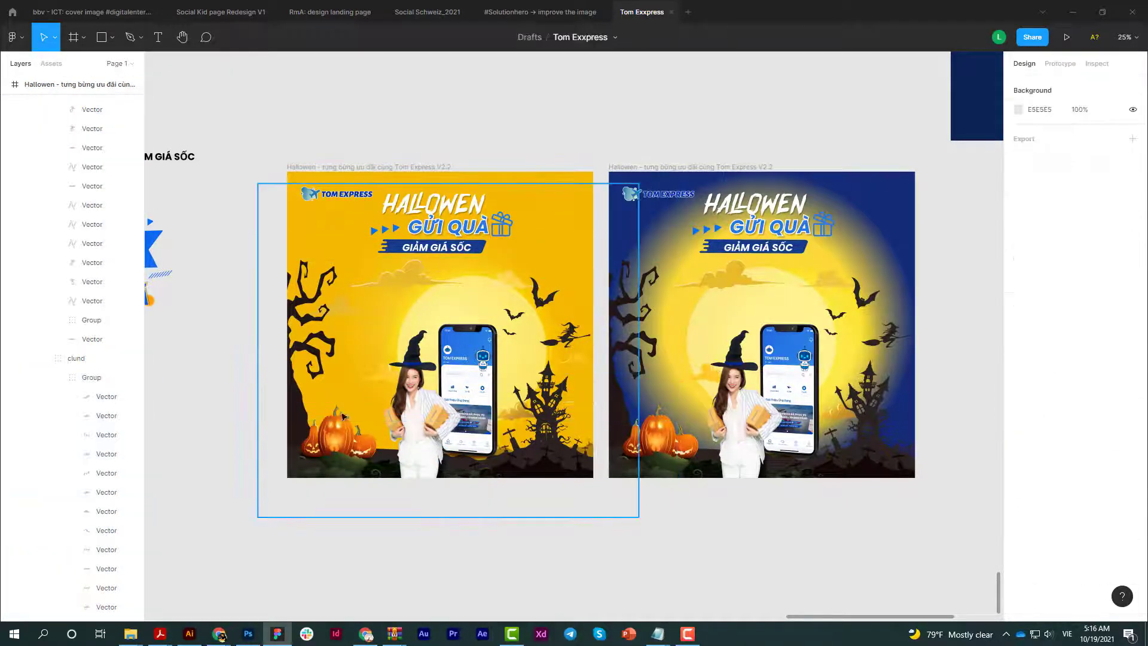
pyautogui.press('-')
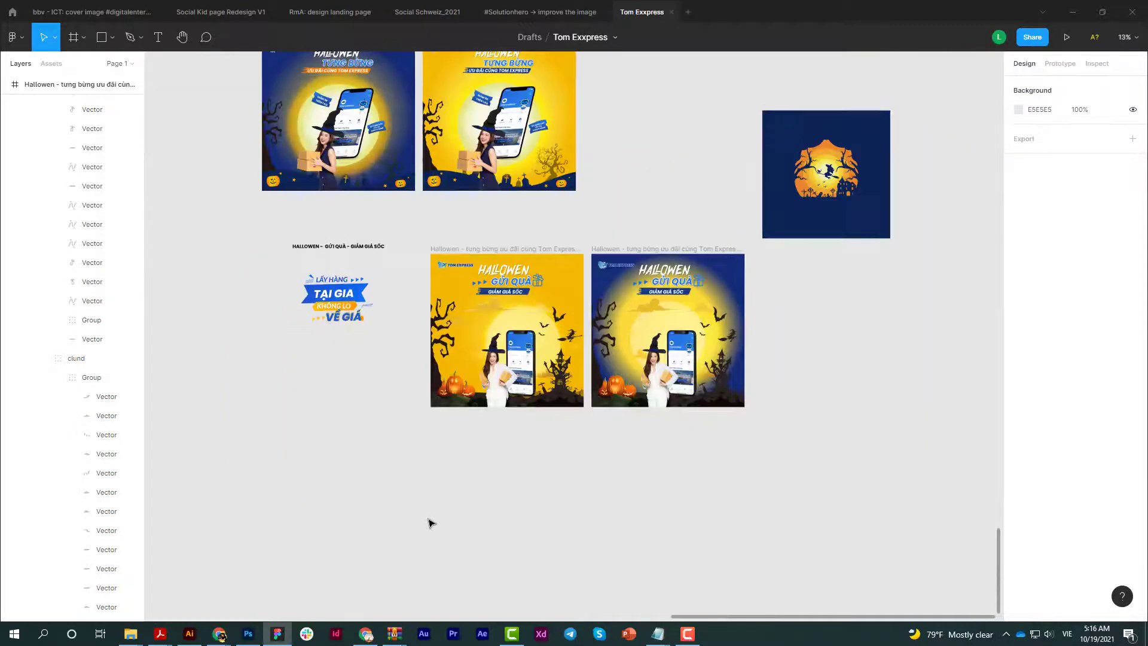
pyautogui.keyDown('ctrl'); pyautogui.click(686, 310); pyautogui.keyUp('ctrl')
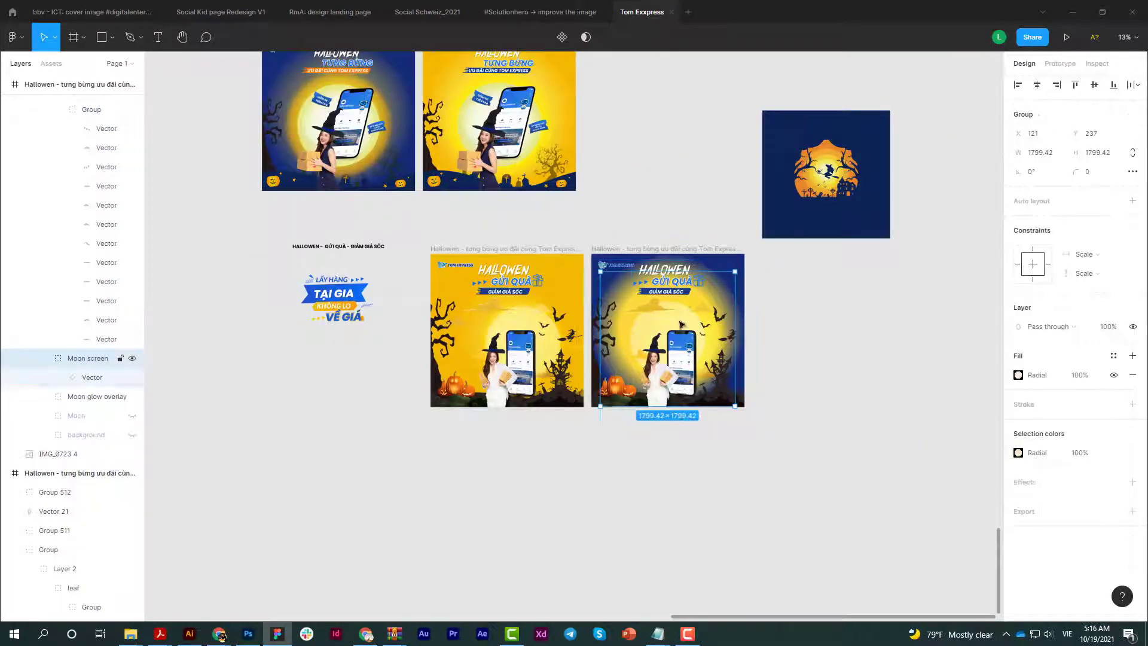
pyautogui.doubleClick(630, 312)
pyautogui.hotkey('ctrl', 'shift', 'h')
pyautogui.keyDown('ctrl'); pyautogui.click(640, 328); pyautogui.keyUp('ctrl')
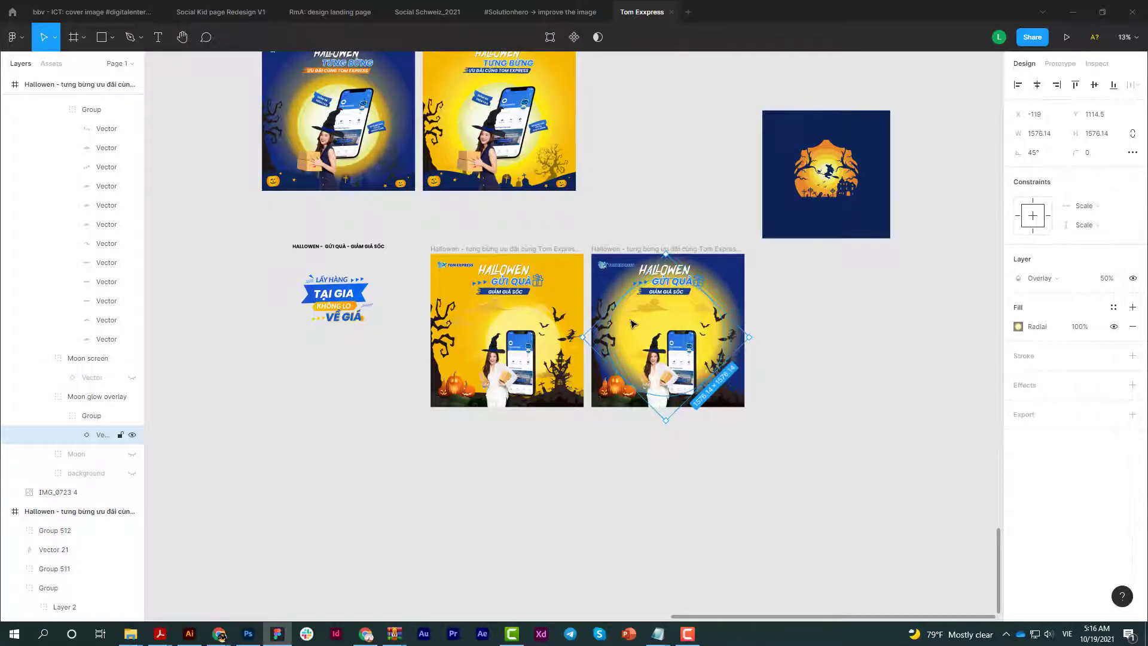
pyautogui.click(132, 378)
pyautogui.keyDown('ctrl'); pyautogui.click(658, 324); pyautogui.keyUp('ctrl')
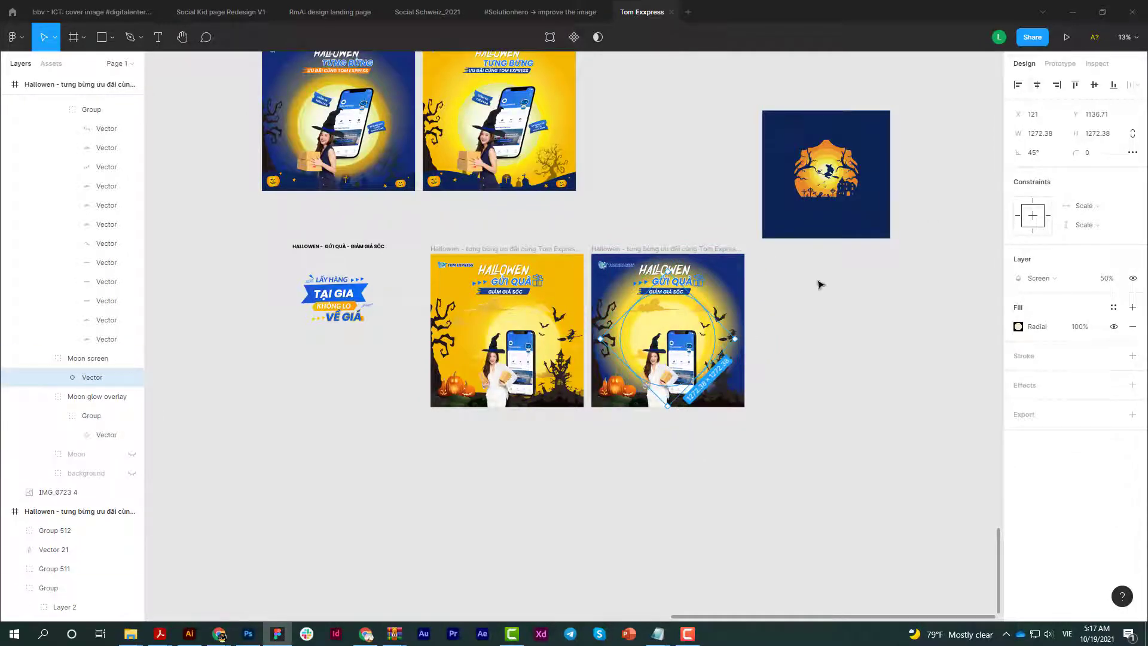
pyautogui.scroll(5, 667, 321)
pyautogui.click(915, 310)
pyautogui.scroll(-5, 914, 309)
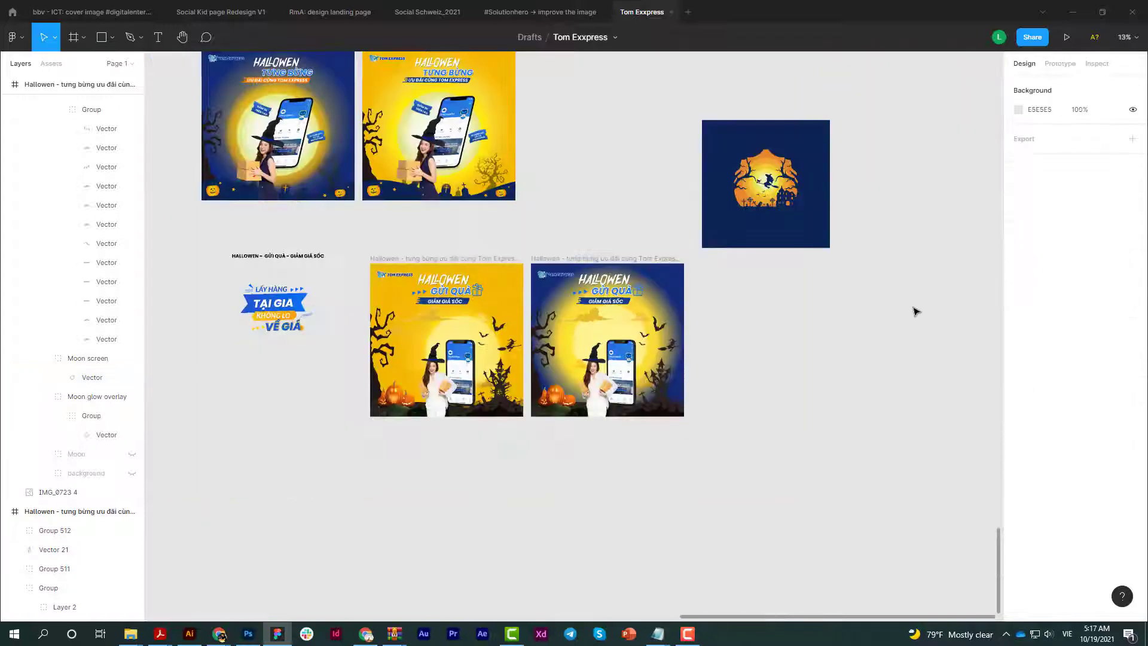
pyautogui.scroll(3, 915, 310)
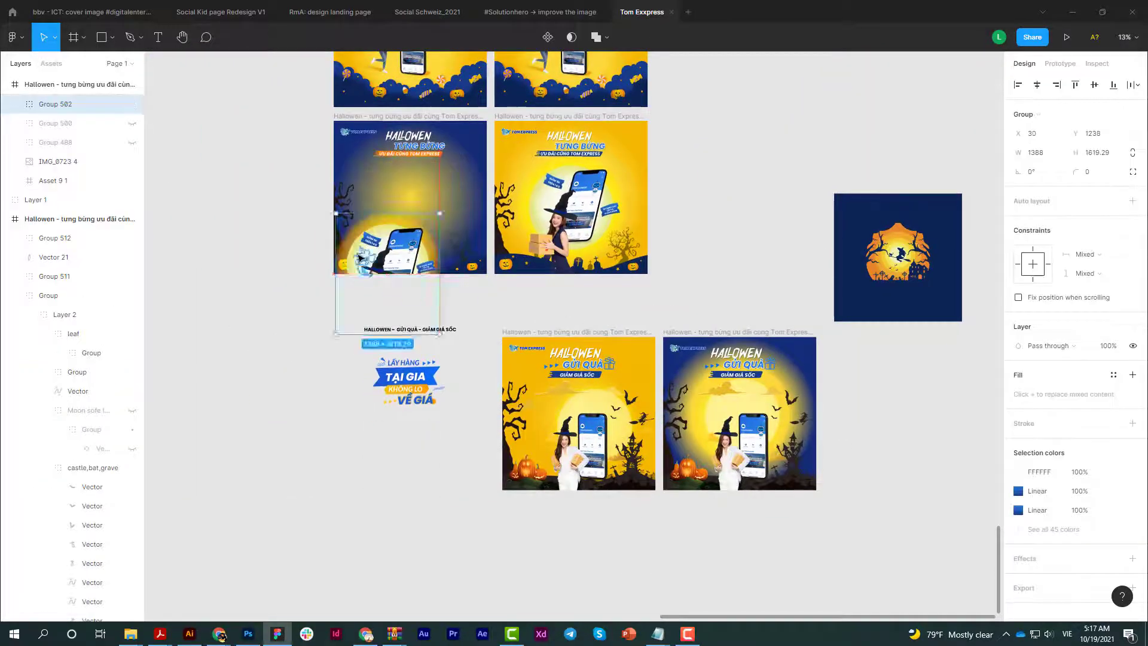
# - Copy the witch/moon group, remove witch and phone, and move the glowing moon into the dark-blue post
pyautogui.moveTo(382, 202); pyautogui.dragTo(843, 538)
pyautogui.rightClick(843, 539)
pyautogui.press('Escape')
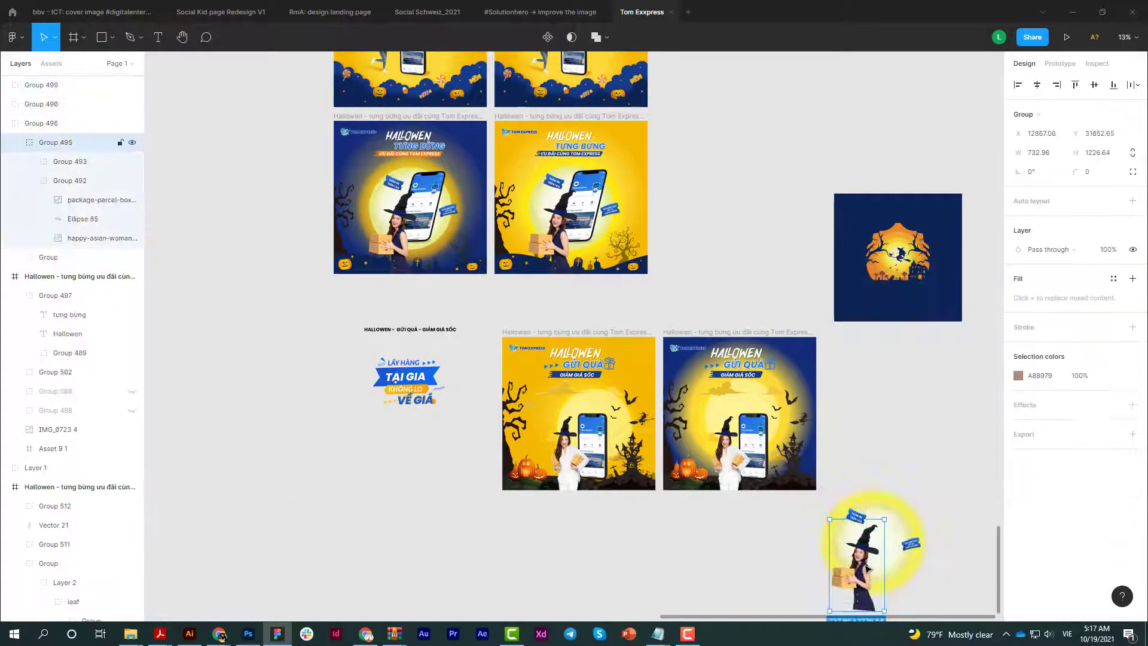
pyautogui.press('Delete')
pyautogui.moveTo(873, 532); pyautogui.dragTo(885, 447)
pyautogui.scroll(3, 775, 435)
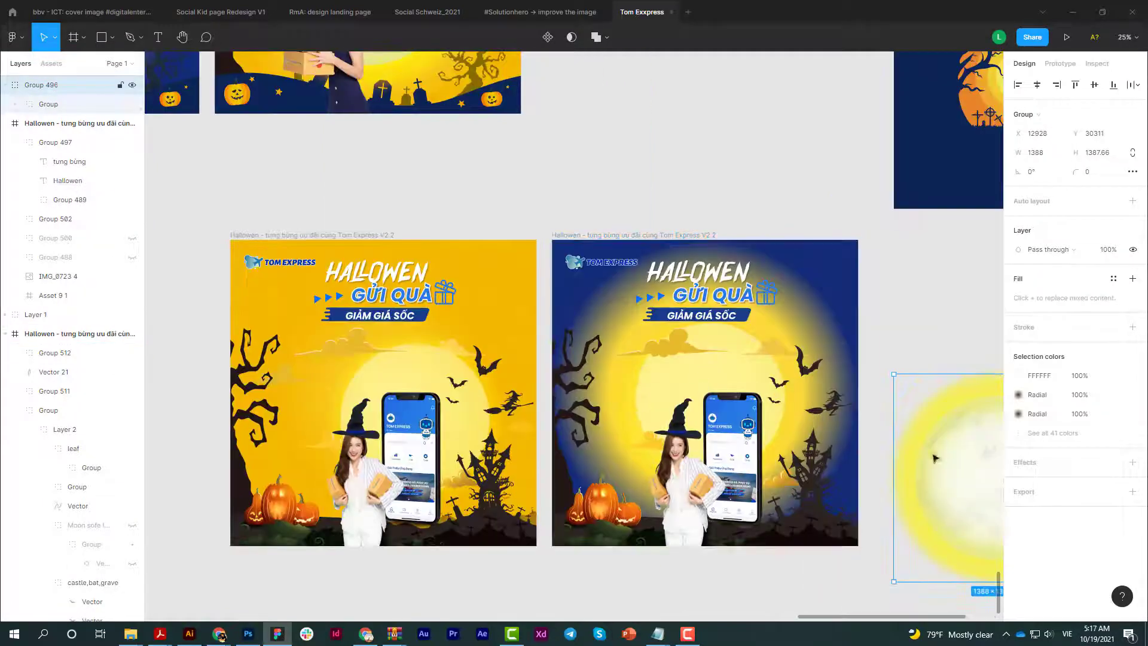
pyautogui.moveTo(105, 519); pyautogui.dragTo(78, 401)
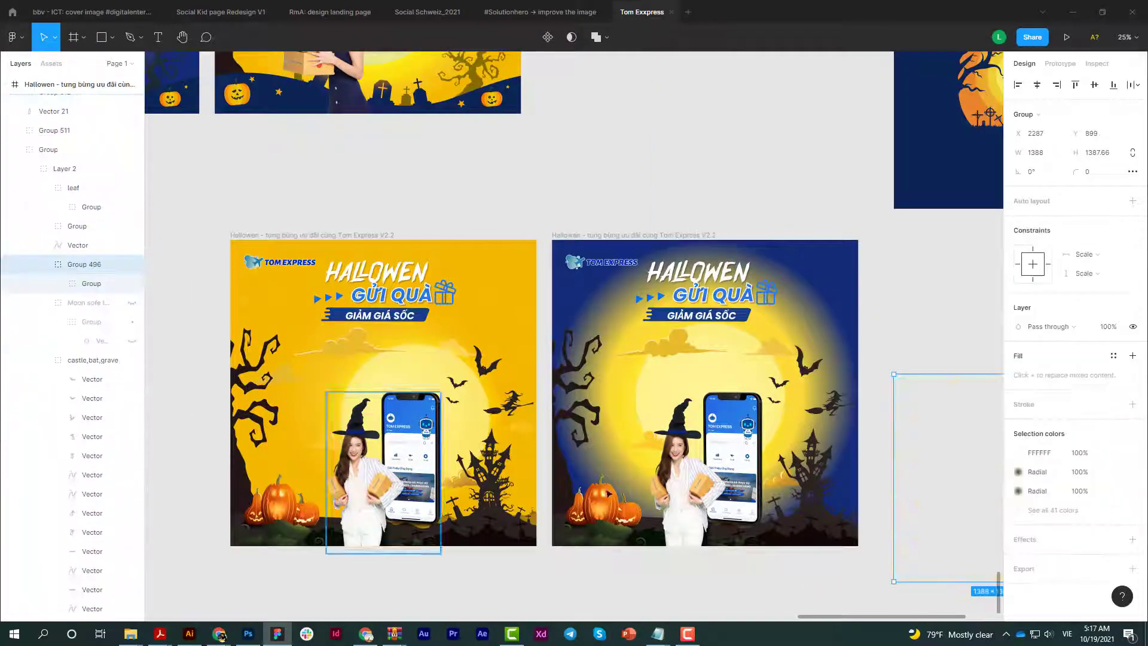
pyautogui.scroll(-1, 662, 422)
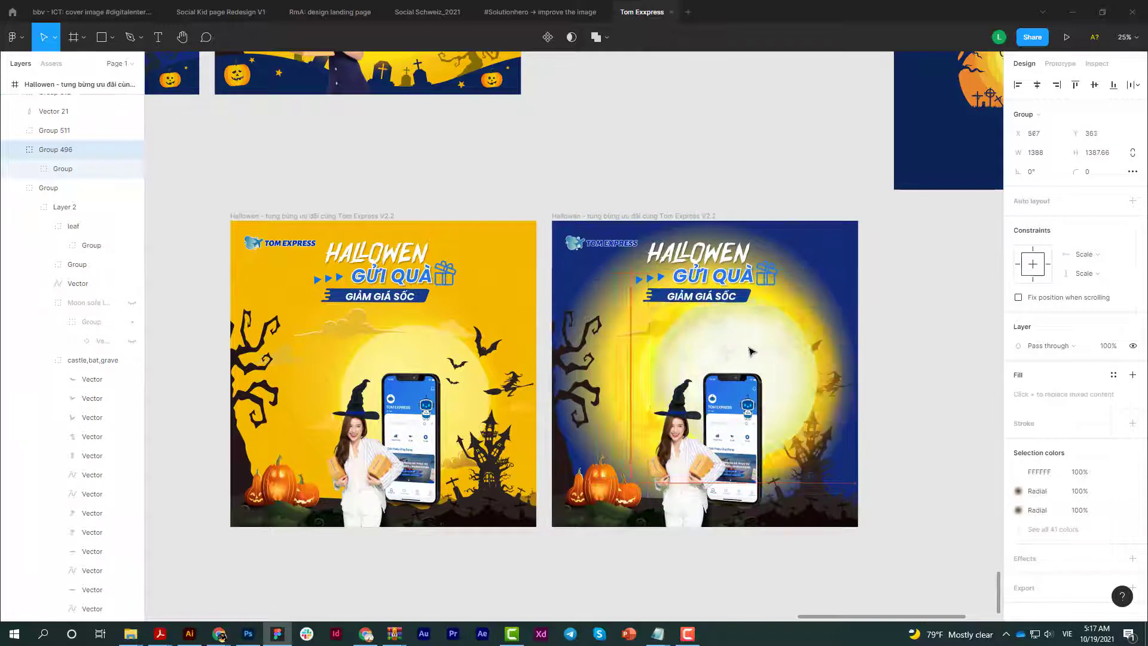
pyautogui.moveTo(662, 422); pyautogui.dragTo(659, 426)
# - Nest the moon group inside Layer 2 and hide the Moon screen and Moon glow overlay layers
pyautogui.click(658, 335)
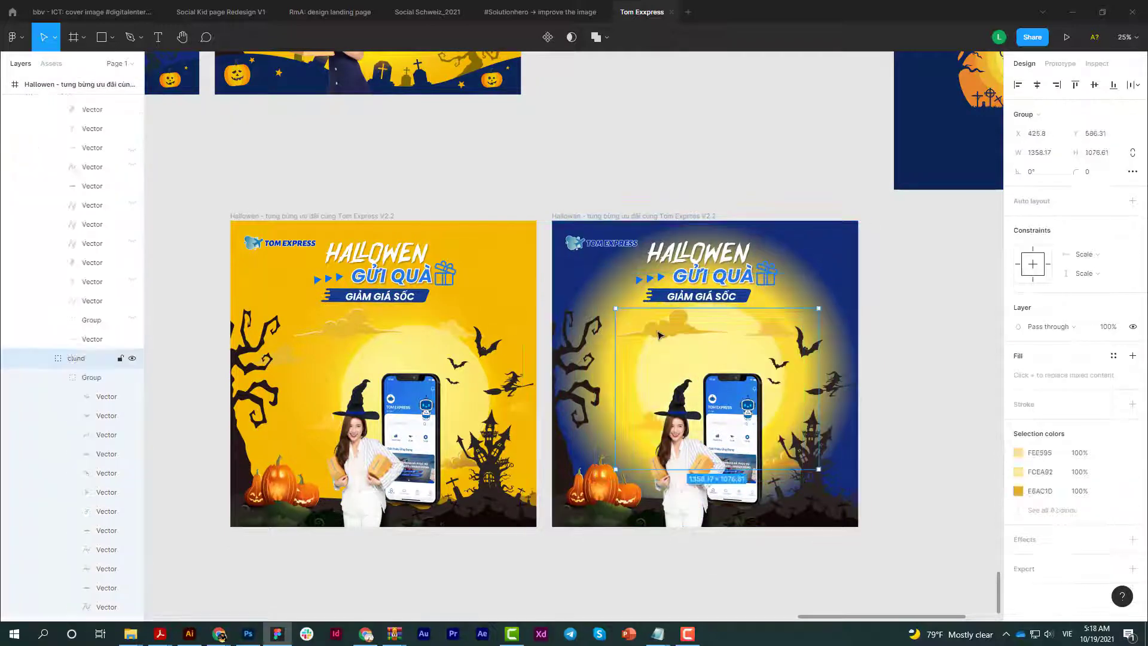
pyautogui.scroll(5, 95, 182)
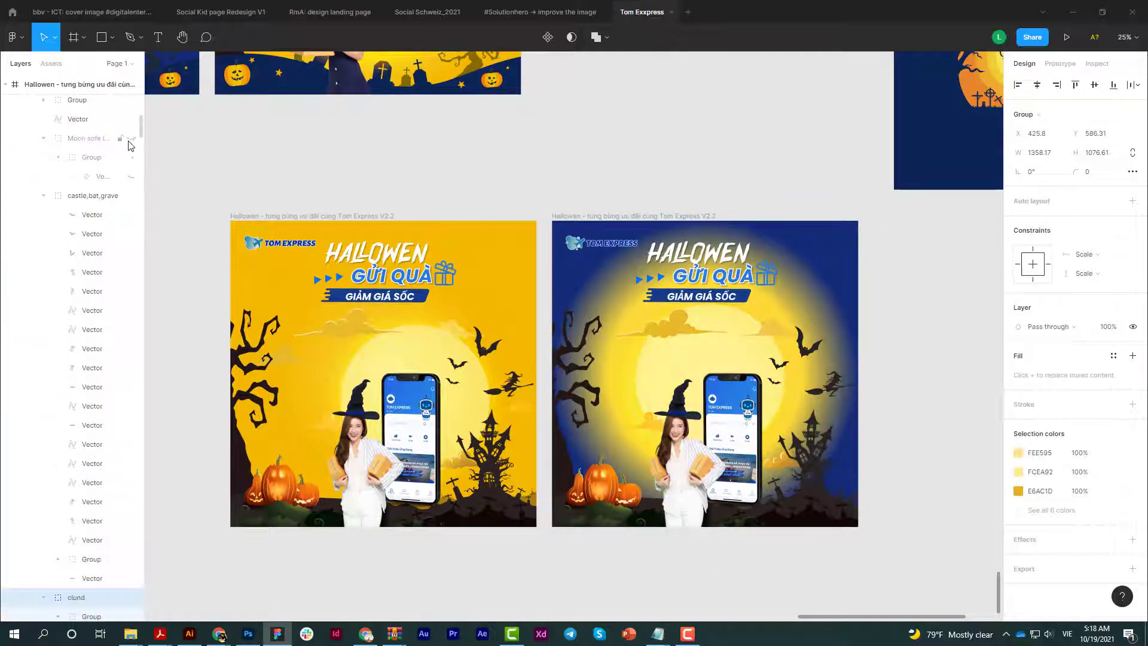
pyautogui.click(110, 149)
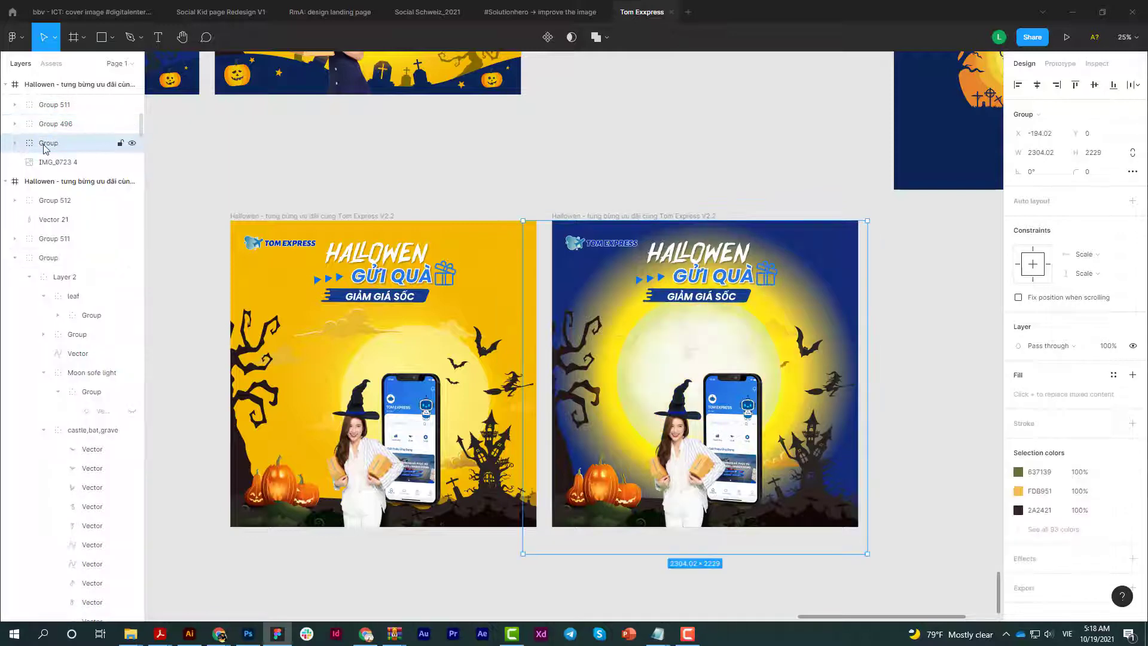
pyautogui.click(15, 143)
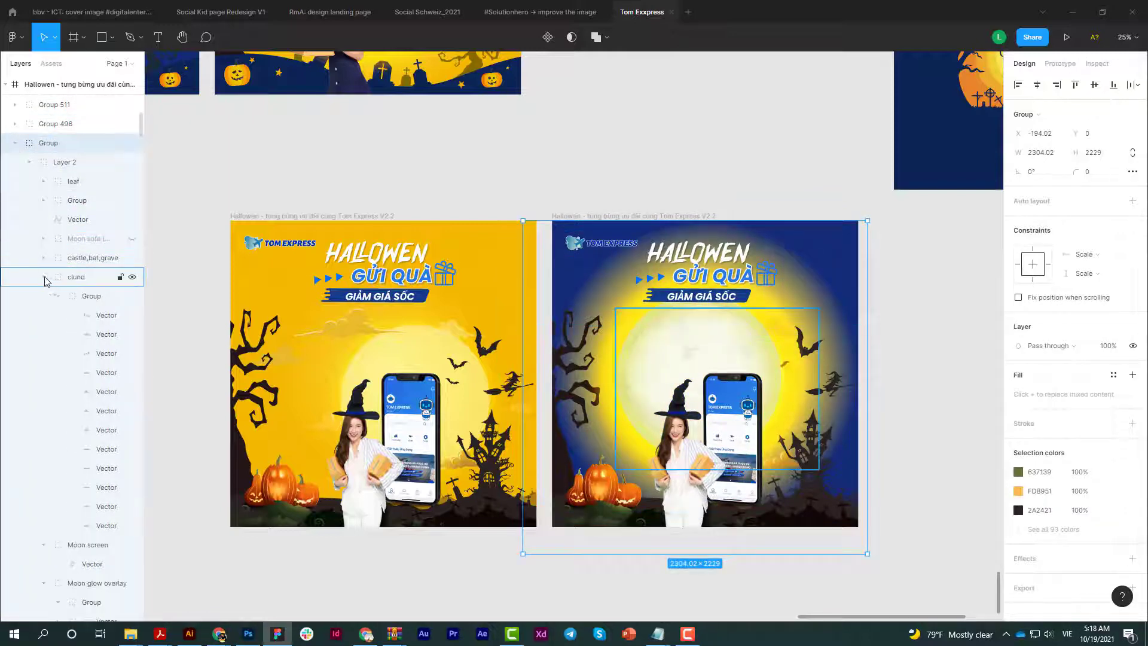
pyautogui.click(45, 276)
pyautogui.moveTo(72, 123); pyautogui.dragTo(149, 320)
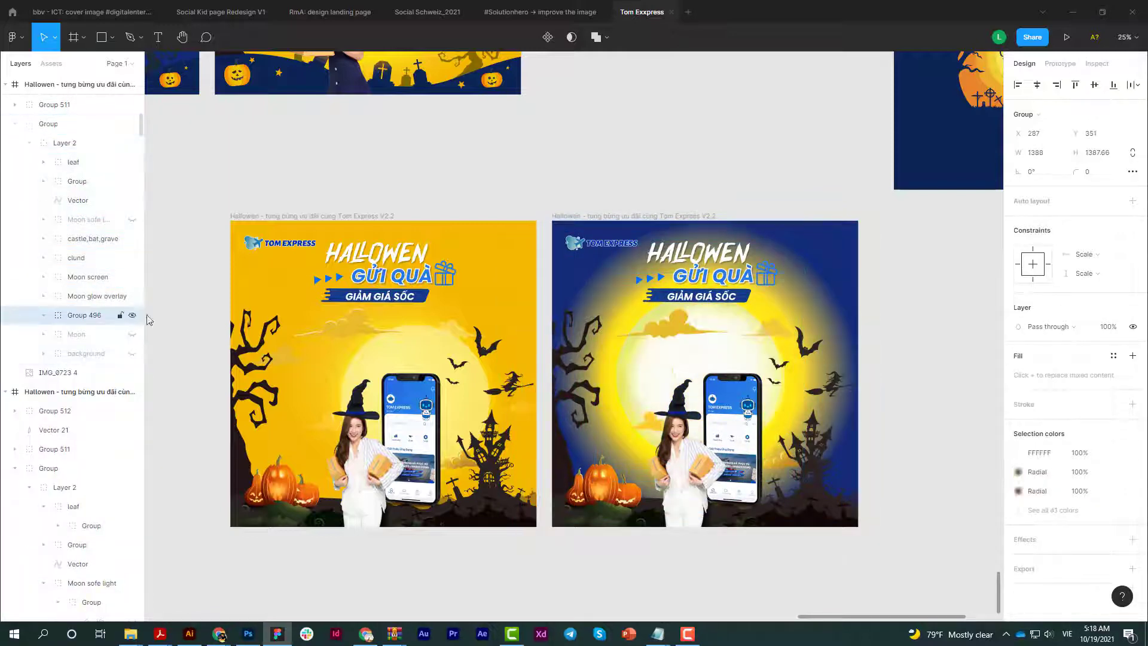
pyautogui.click(132, 276)
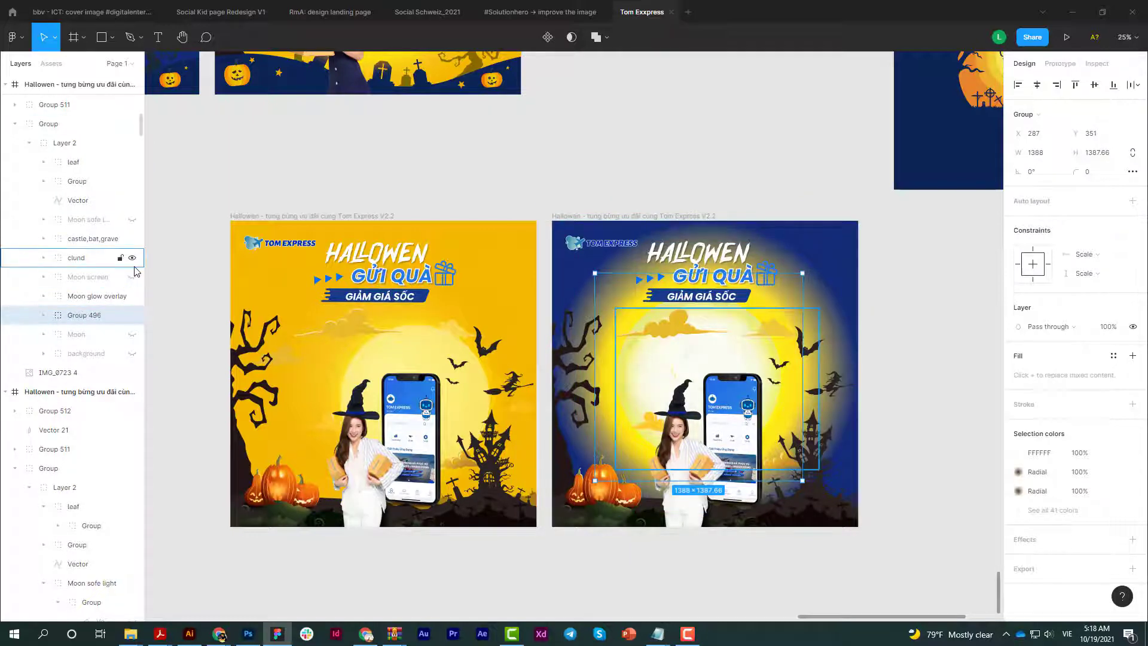
pyautogui.click(133, 296)
pyautogui.click(92, 297)
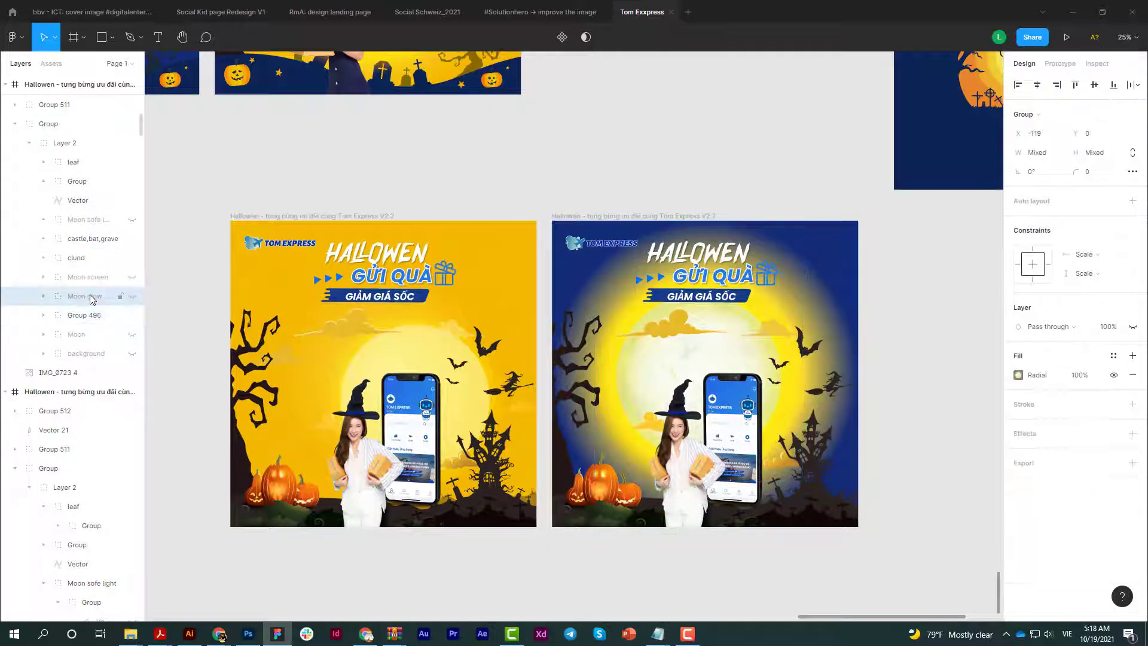
# - Unhide the clund cloud layer over the moon and review all the posts
pyautogui.click(132, 258)
pyautogui.press('-')
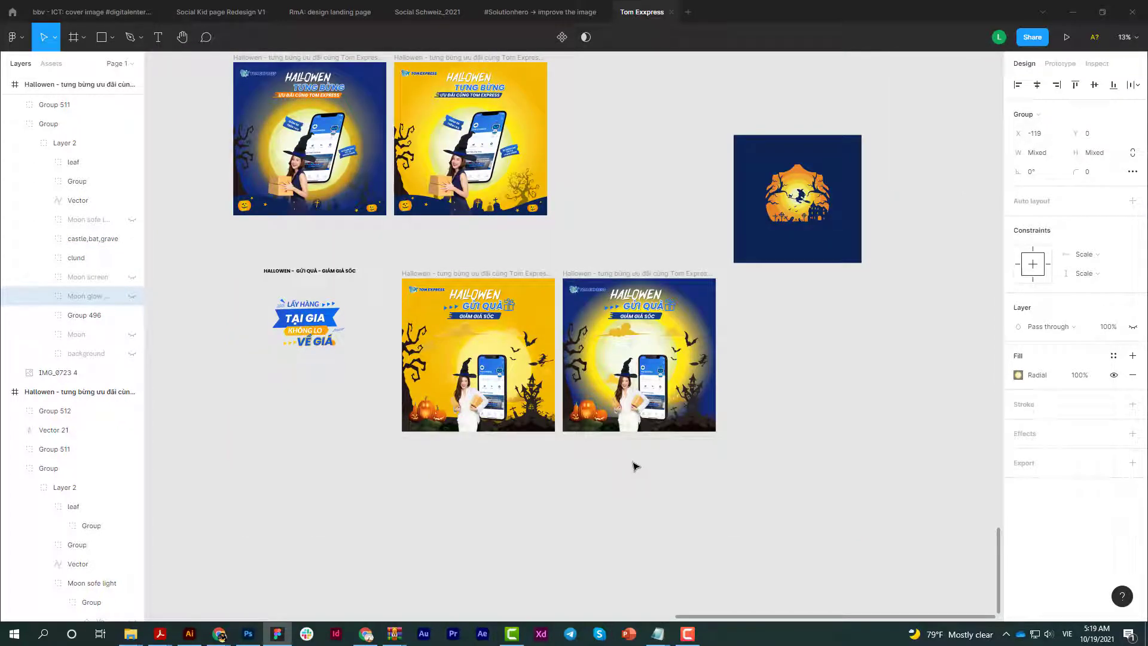
pyautogui.press('+')
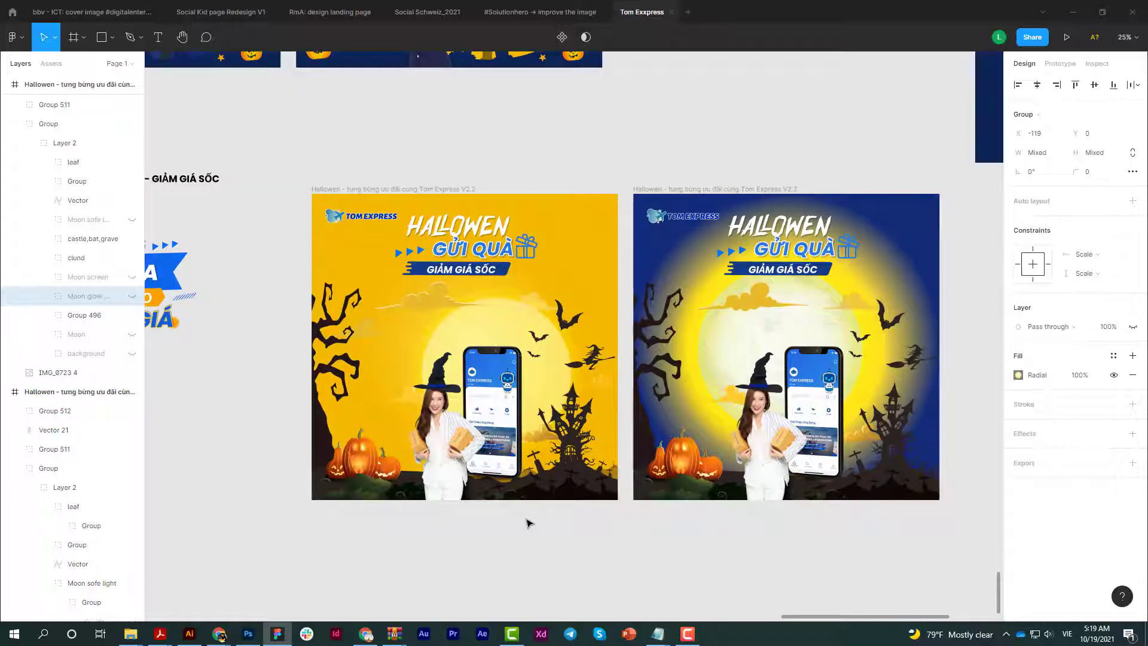
pyautogui.press('-')
pyautogui.click(519, 293)
pyautogui.click(792, 375)
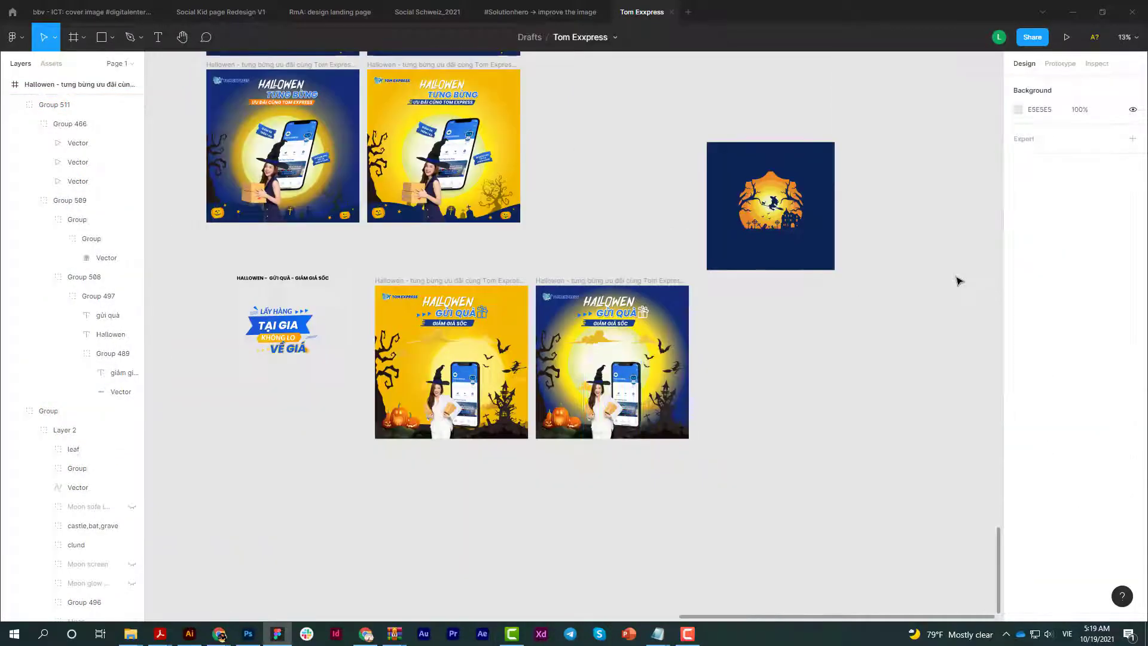
# - Rename the two gửi quà post frames V1.1 and V1.2
pyautogui.click(282, 278)
pyautogui.click(656, 334)
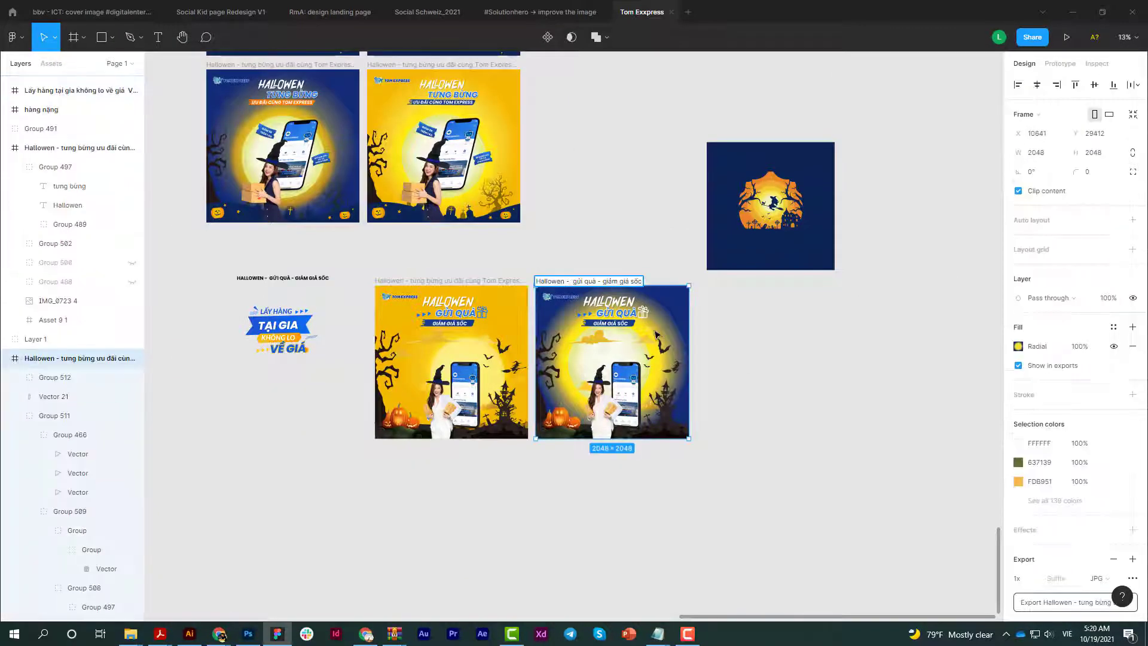
pyautogui.click(496, 278)
pyautogui.write('Hallowen -  gửi quà - giảm giá sốc V1.2')
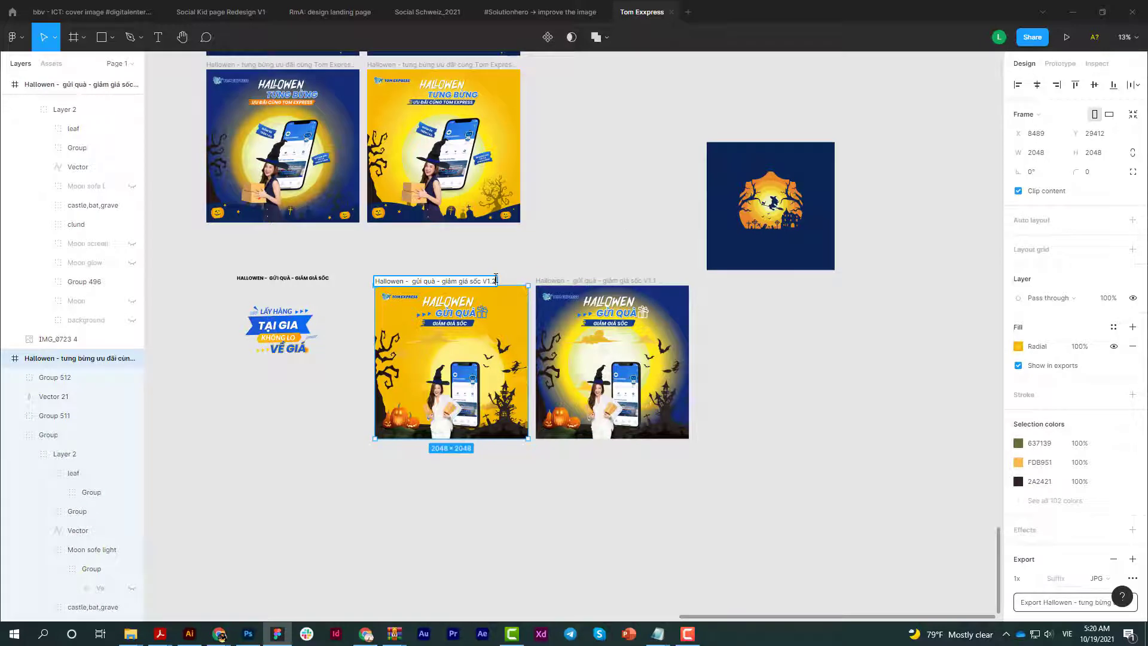
pyautogui.press('Return')
pyautogui.click(265, 297)
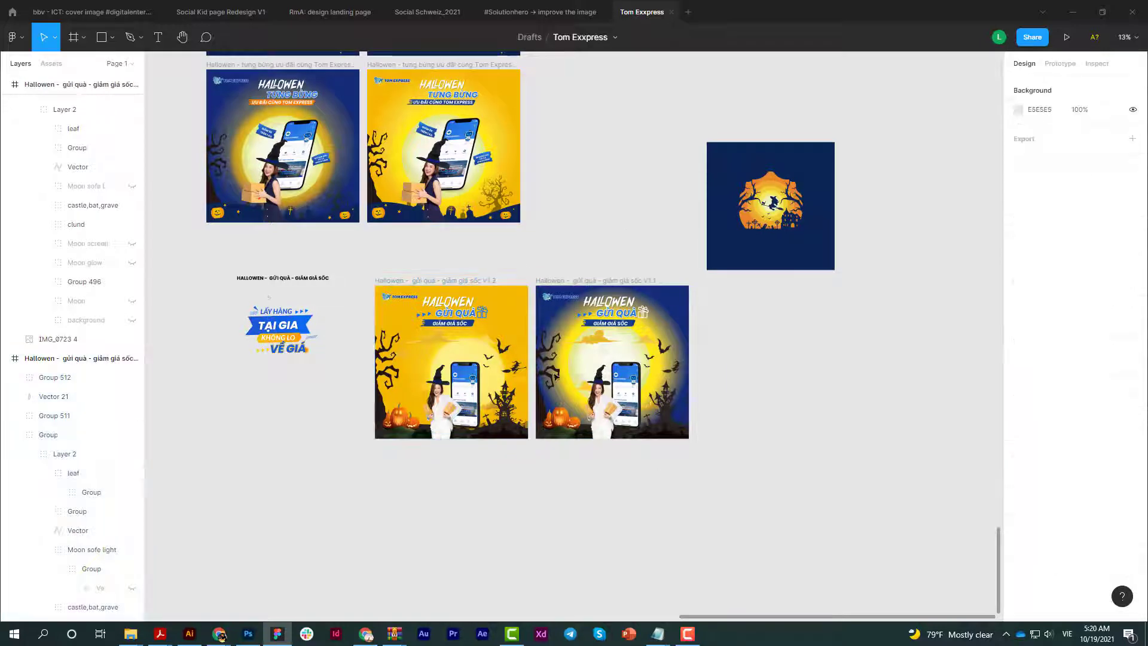
# - Delete the dark square artwork from the canvas
pyautogui.hotkey('ctrl', '-')
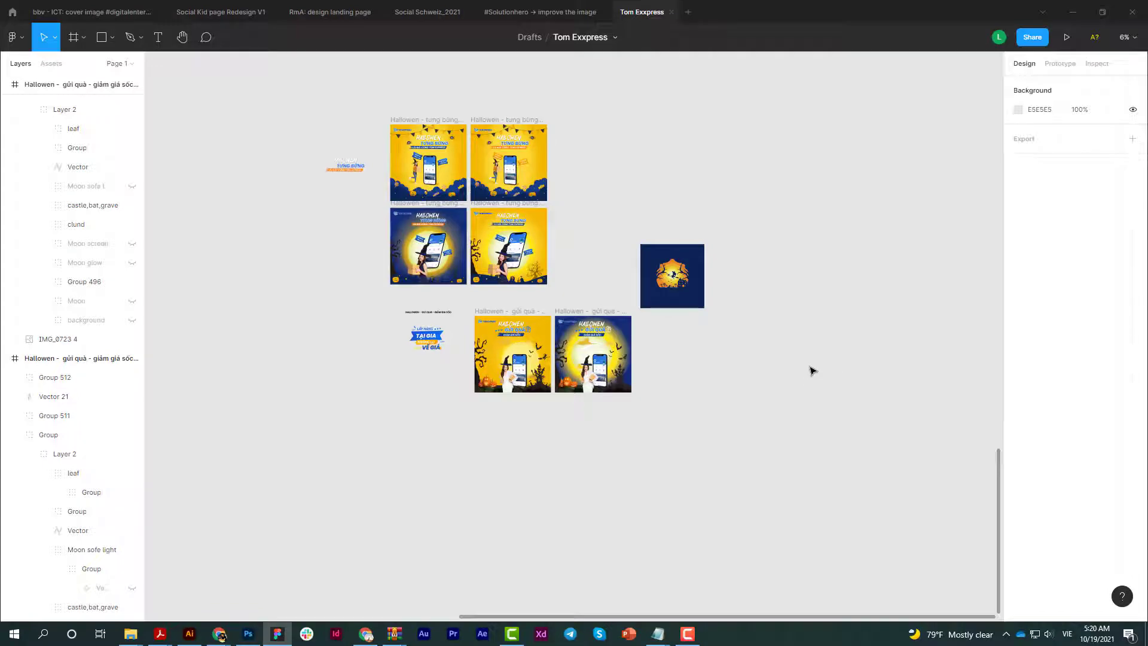
pyautogui.keyDown('ctrl'); pyautogui.scroll(5, 518, 354); pyautogui.keyUp('ctrl')
pyautogui.keyDown('ctrl'); pyautogui.scroll(5, 518, 355); pyautogui.keyUp('ctrl')
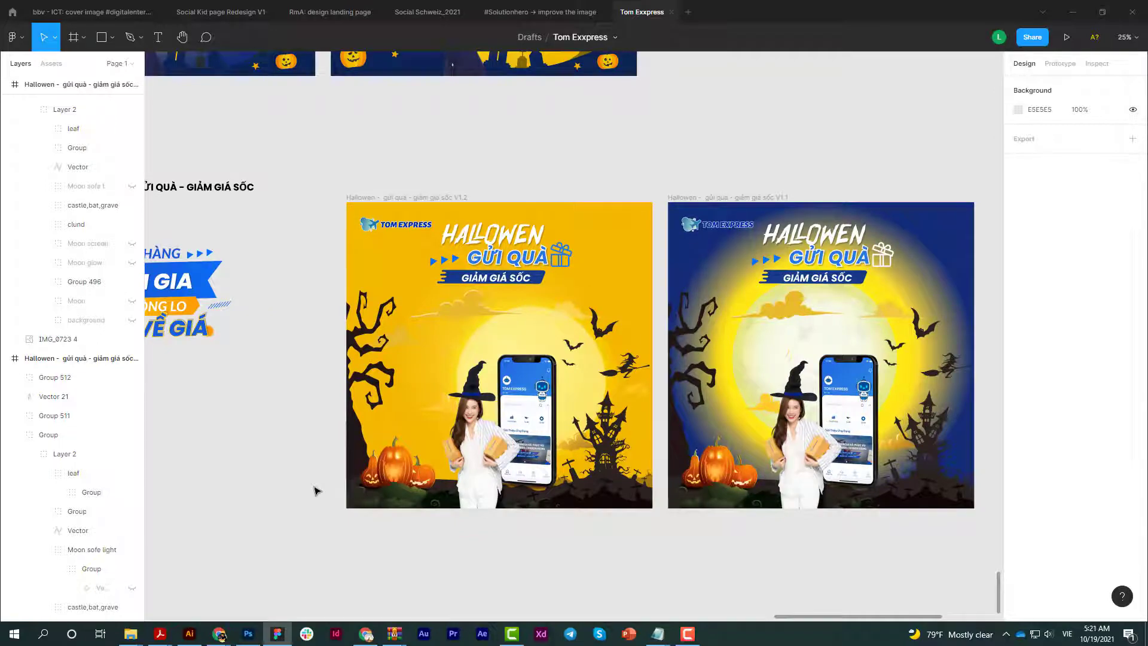
pyautogui.hotkey('shift', '0')
pyautogui.hotkey('shift', '1')
pyautogui.scroll(3, 315, 487)
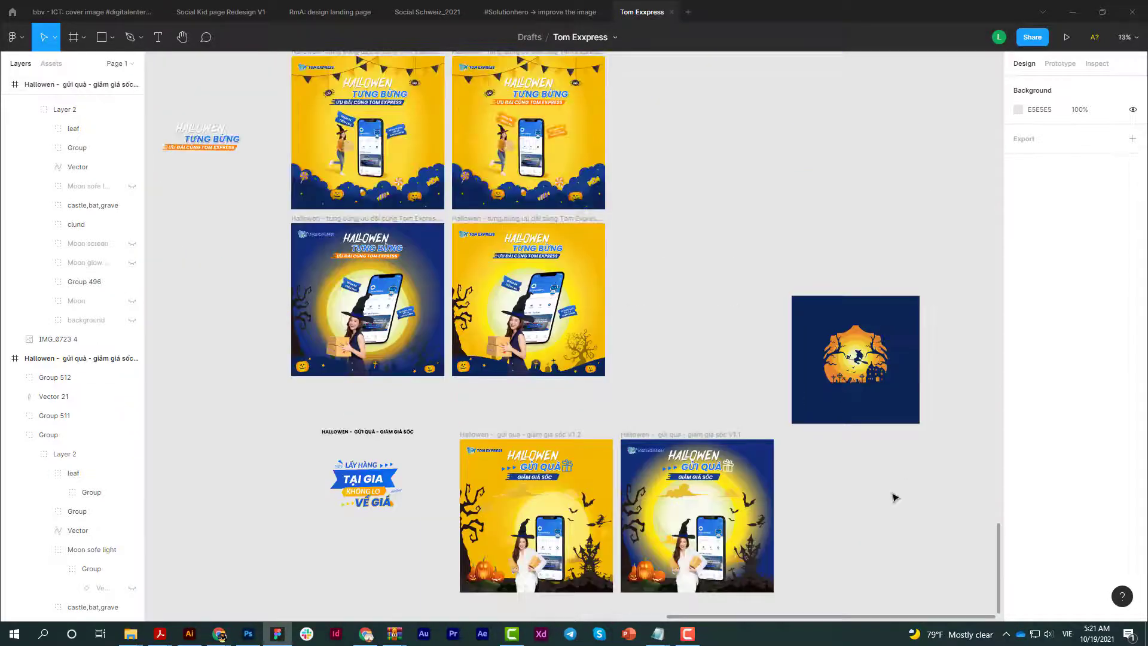
pyautogui.scroll(-2, 890, 502)
pyautogui.scroll(-3, 890, 502)
pyautogui.click(855, 197)
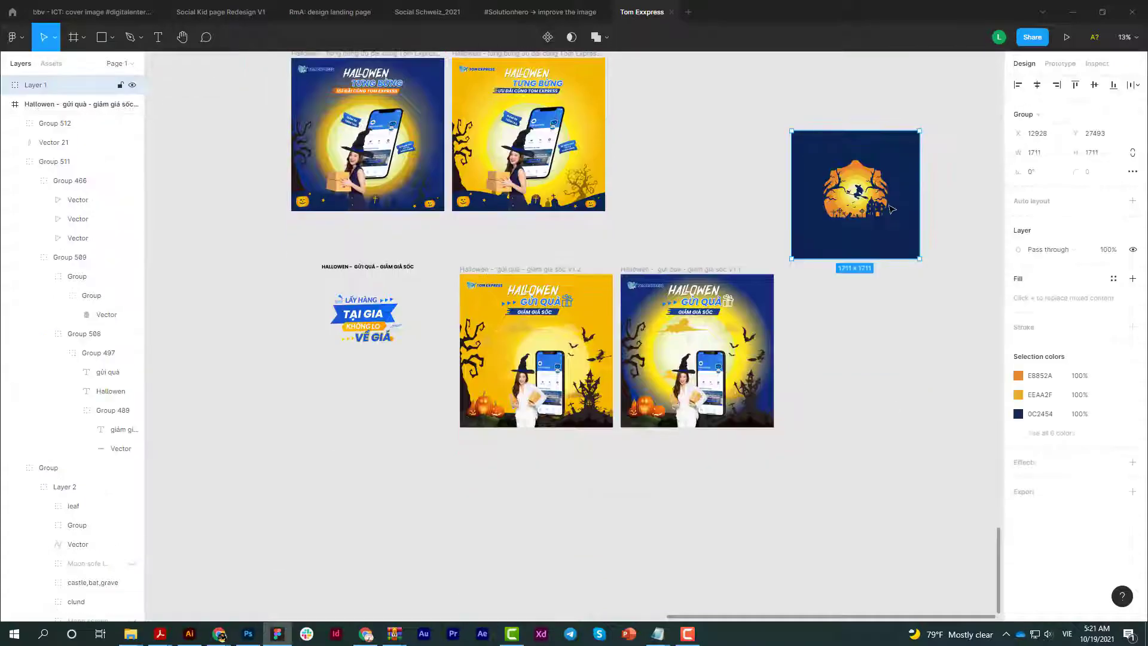
pyautogui.press('Delete')
# - Place a copy of V1.1 below it and delete its trees, castle and pumpkins group
pyautogui.moveTo(719, 291)
pyautogui.mouseDown()
pyautogui.moveTo(783, 412)
pyautogui.moveTo(720, 476)
pyautogui.mouseUp()
pyautogui.click(825, 450)
pyautogui.scroll(2, 825, 451)
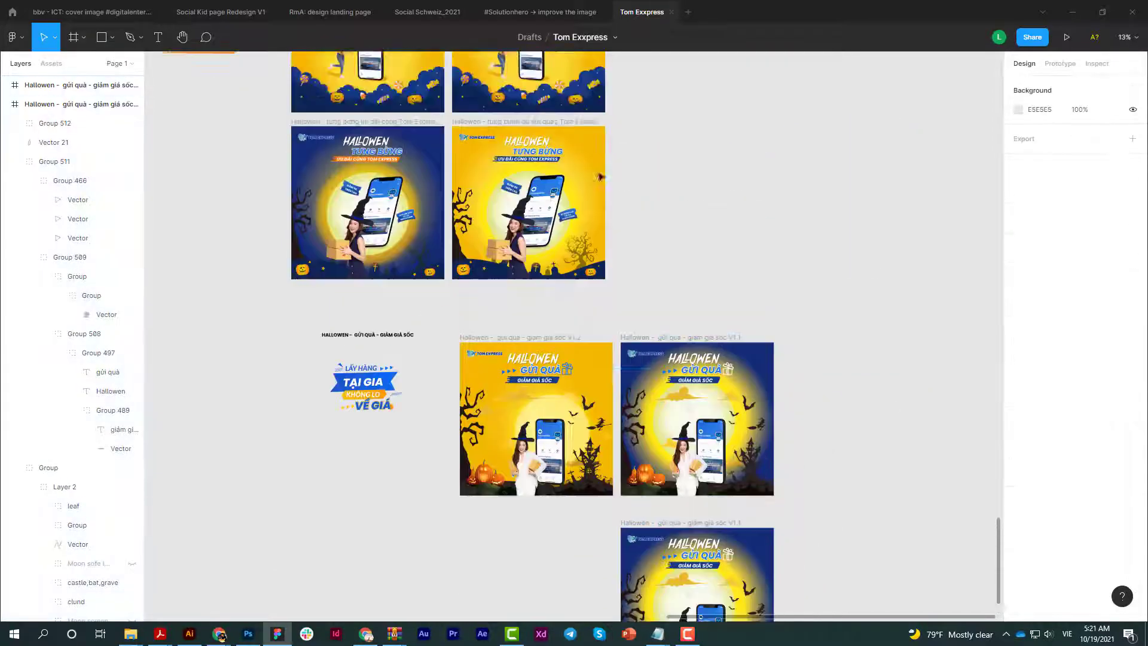
pyautogui.scroll(-3, 719, 478)
pyautogui.click(719, 478)
pyautogui.press('Delete')
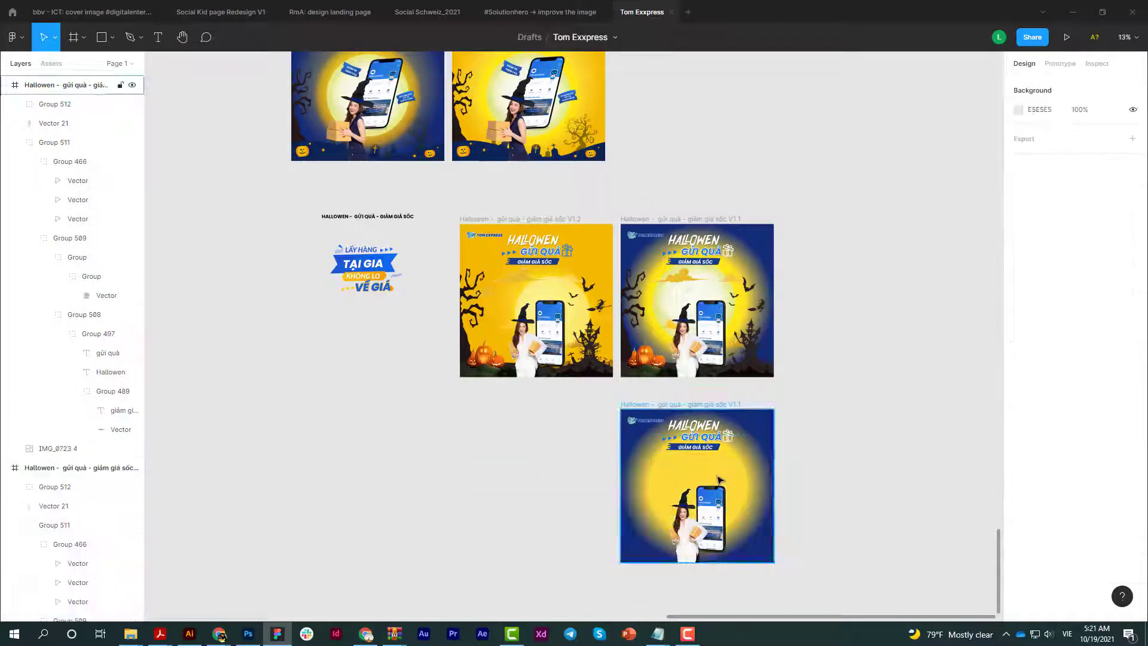
pyautogui.hotkey('ctrl', 'z')
pyautogui.press('Delete')
# - Give the bottom copy's frame a radial yellow fill
pyautogui.click(722, 411)
pyautogui.click(1019, 346)
pyautogui.click(878, 488)
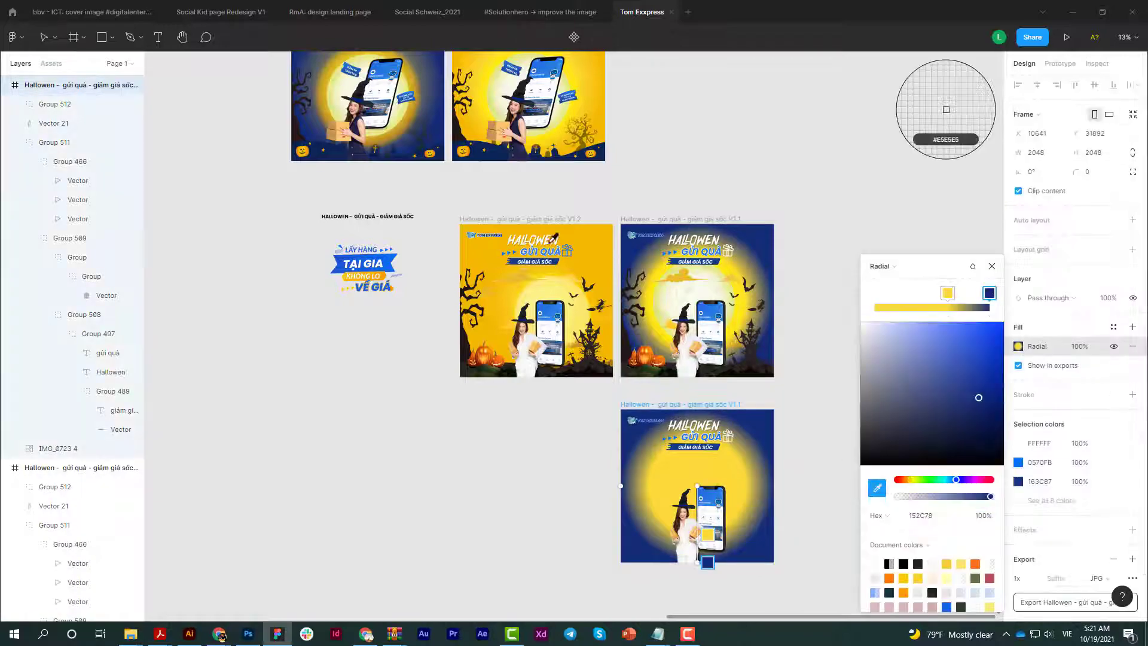
pyautogui.scroll(3, 777, 419)
pyautogui.scroll(-4, 777, 419)
pyautogui.press('Escape')
pyautogui.press('Escape')
pyautogui.scroll(3, 554, 400)
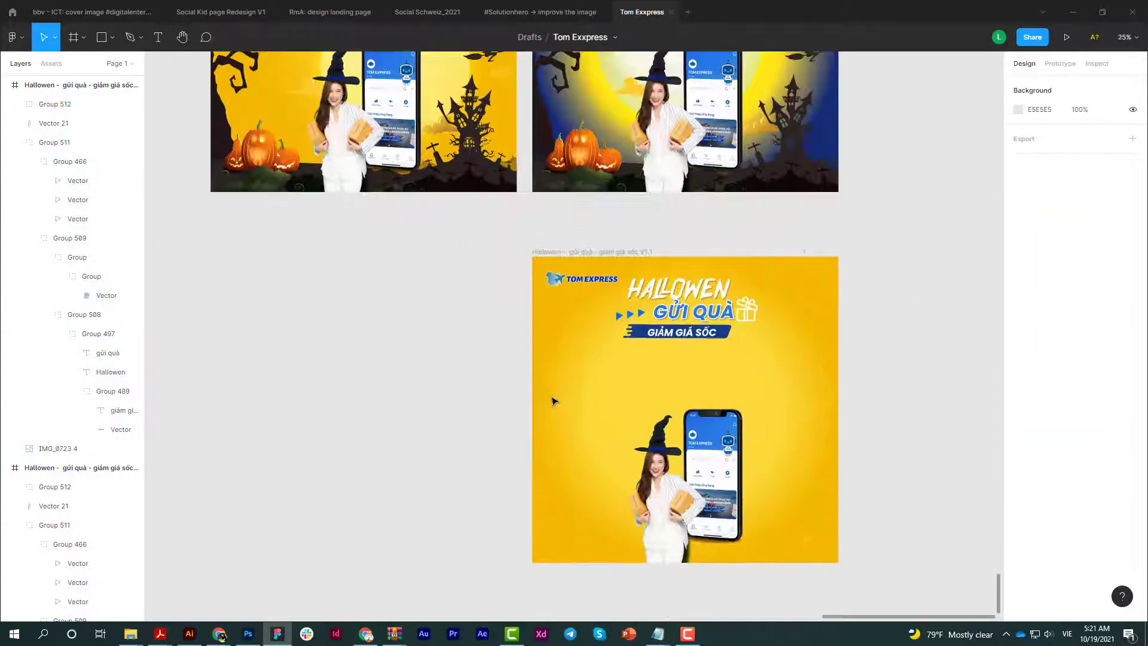
pyautogui.scroll(-3, 446, 372)
pyautogui.scroll(2, 482, 364)
pyautogui.scroll(5, 482, 359)
pyautogui.click(410, 204)
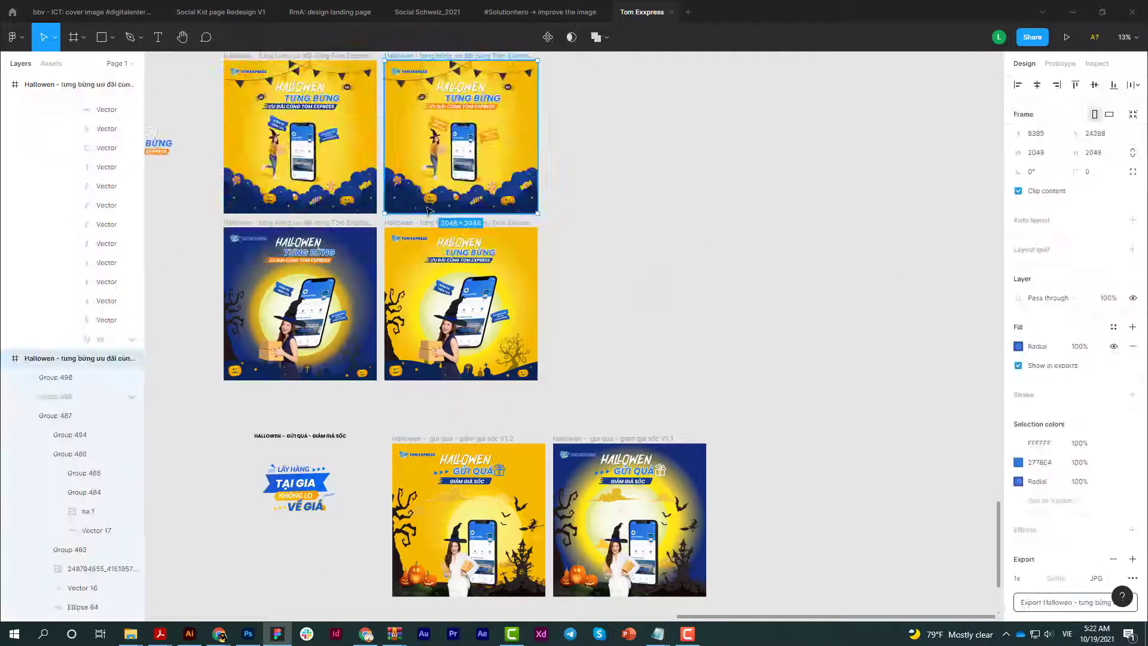
# - In Photoshop, open the Halloween background image and delete its yellow area with the magic wand
pyautogui.click(131, 634)
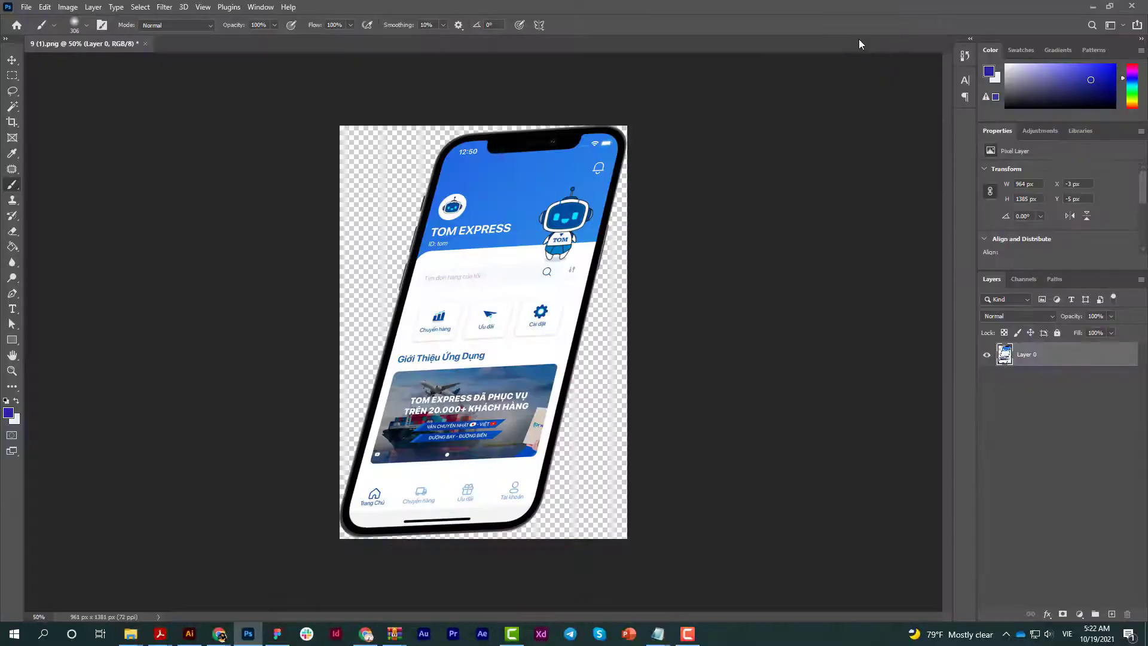
pyautogui.moveTo(412, 597); pyautogui.dragTo(594, 466)
pyautogui.press('w')
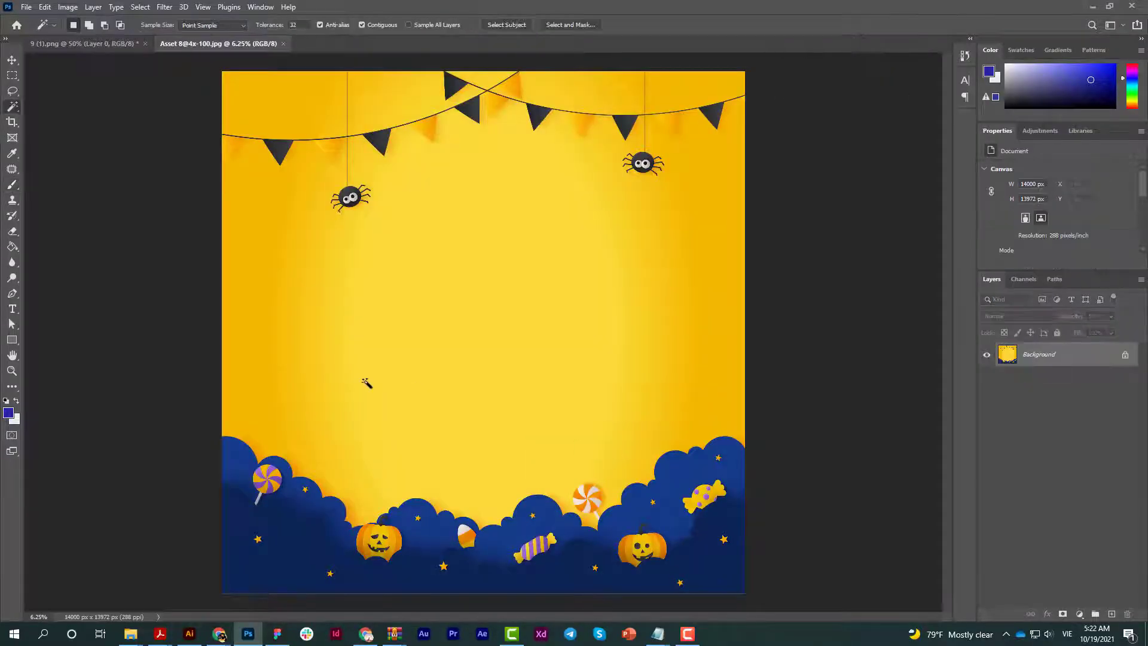
pyautogui.click(12, 106)
pyautogui.moveTo(325, 425); pyautogui.dragTo(320, 474)
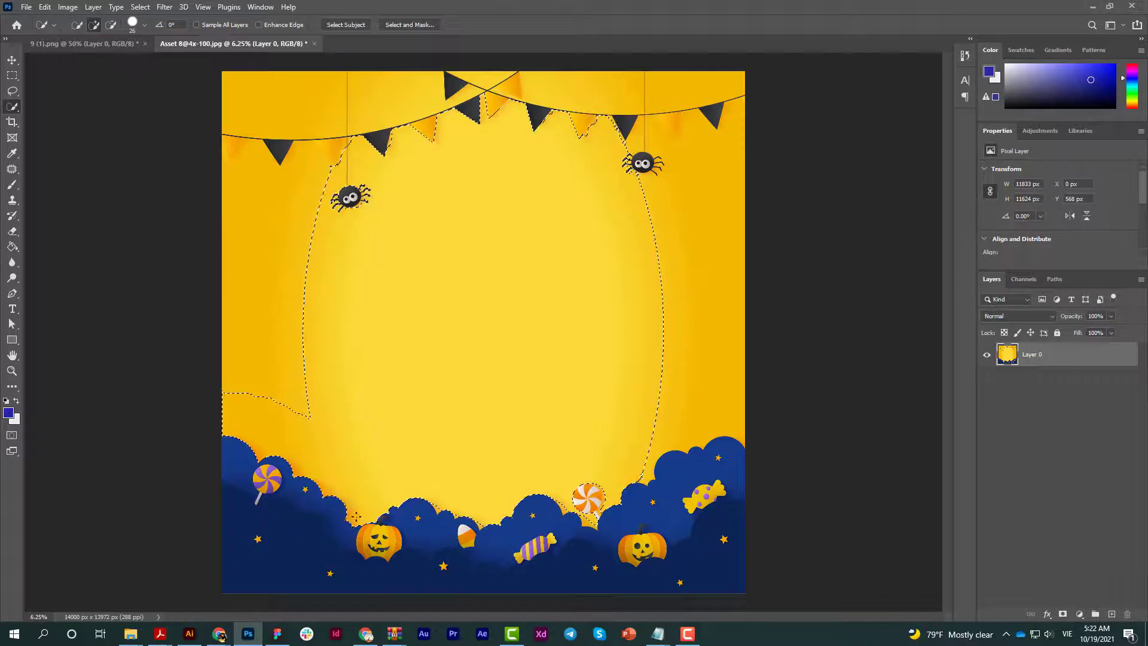
pyautogui.moveTo(356, 516); pyautogui.dragTo(529, 463)
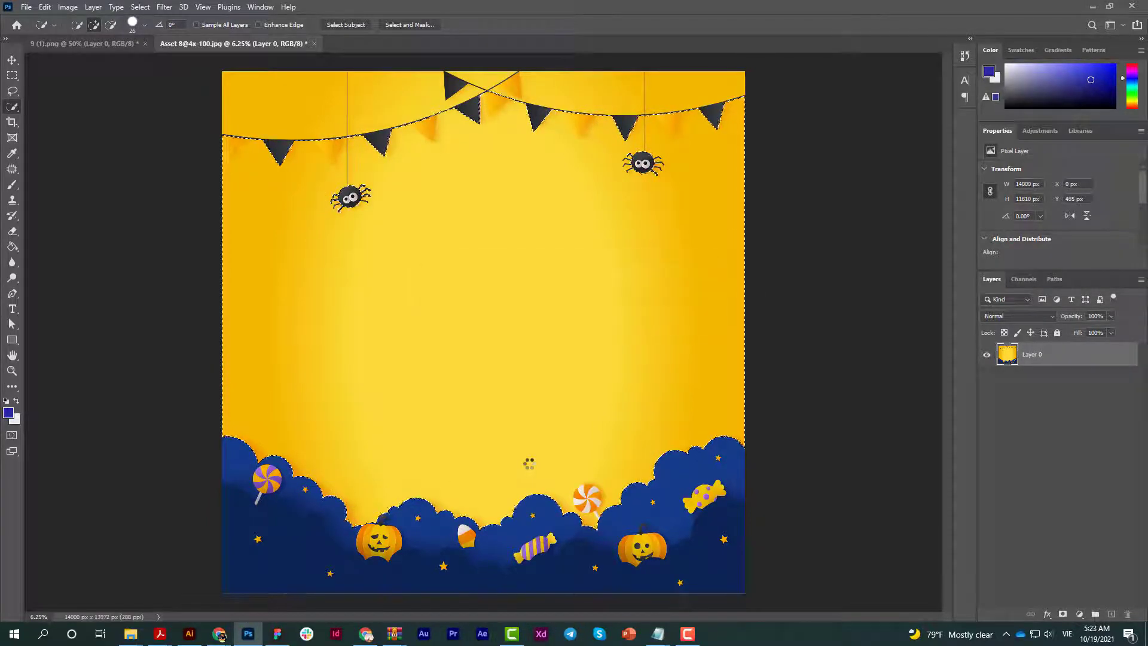
pyautogui.press('Delete')
pyautogui.hotkey('ctrl', 'd')
# - Delete the top banner and spiders and trim the canvas to the cloud-and-pumpkin strip
pyautogui.press('v')
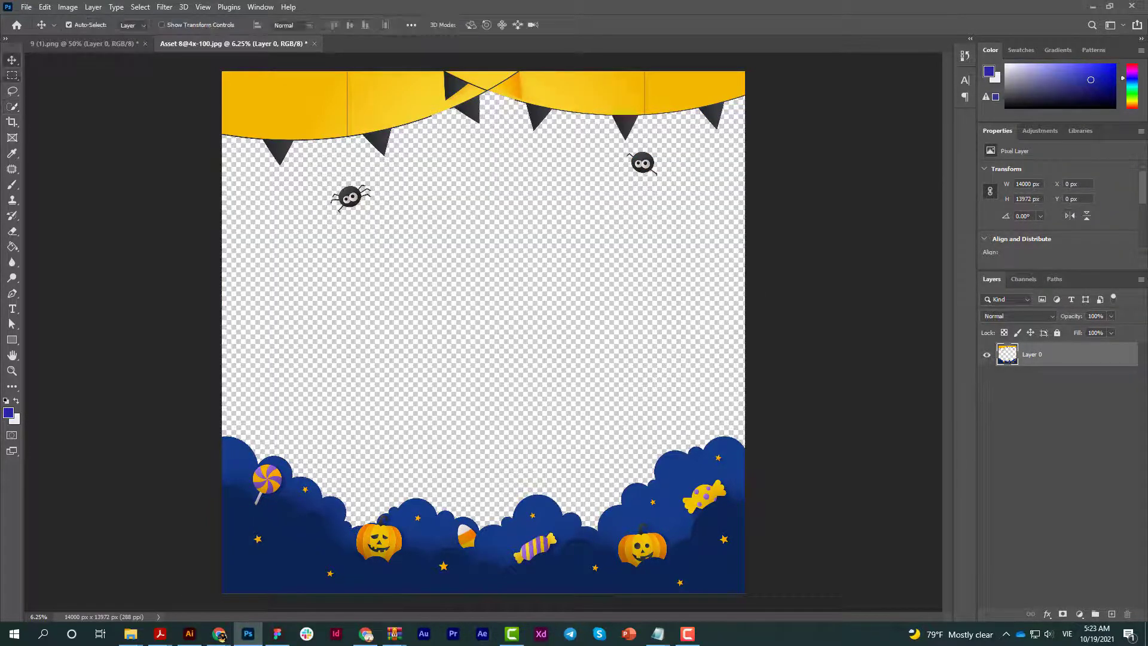
pyautogui.moveTo(215, 62); pyautogui.dragTo(753, 281)
pyautogui.press('Delete')
pyautogui.click(68, 6)
pyautogui.click(78, 141)
pyautogui.press('Return')
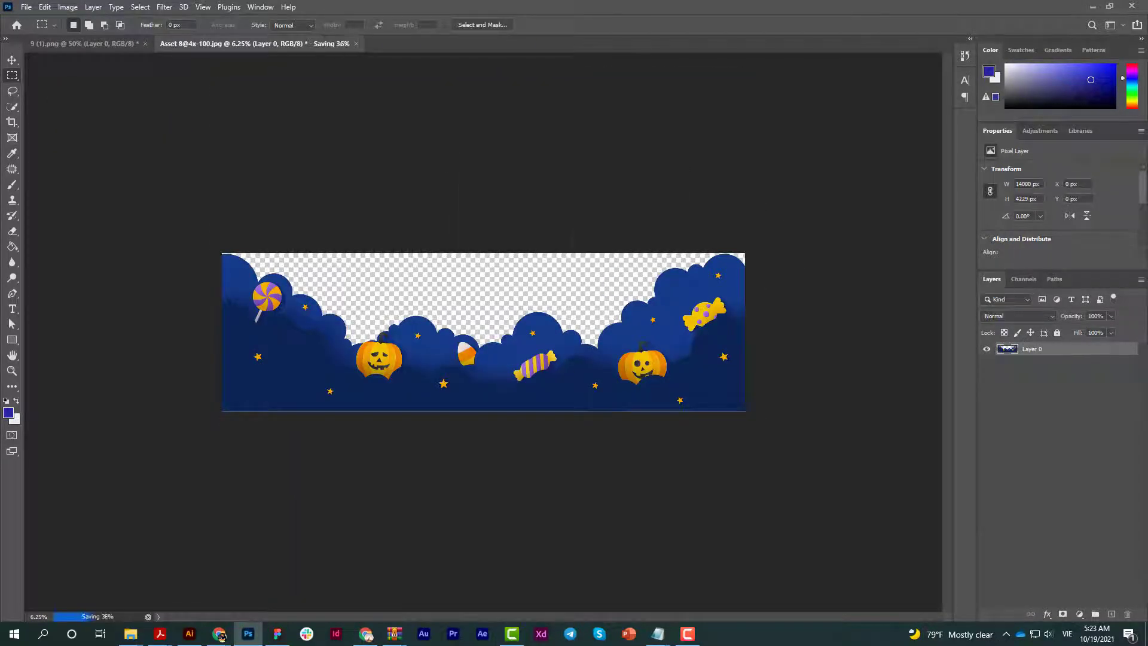
# - Back in Figma, place the cloud-and-pumpkin strip across the yellow post's bottom
pyautogui.click(276, 633)
pyautogui.scroll(-3, 817, 363)
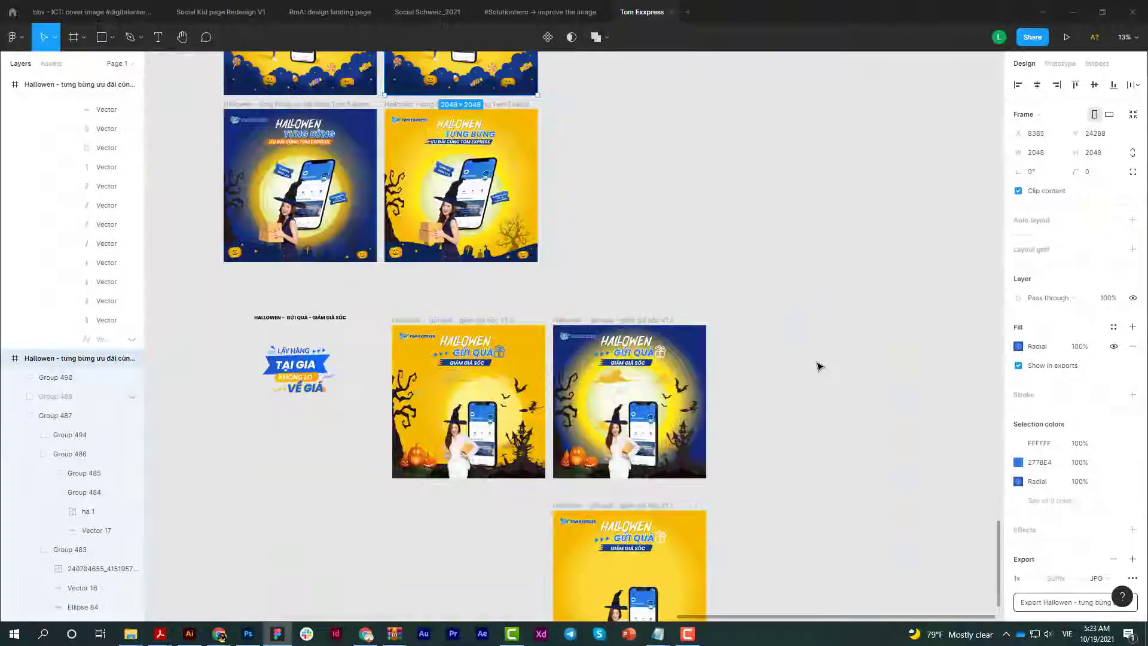
pyautogui.scroll(-3, 817, 364)
pyautogui.moveTo(817, 364); pyautogui.dragTo(817, 125)
pyautogui.moveTo(975, 176)
pyautogui.mouseDown()
pyautogui.moveTo(811, 174)
pyautogui.moveTo(664, 529)
pyautogui.mouseUp()
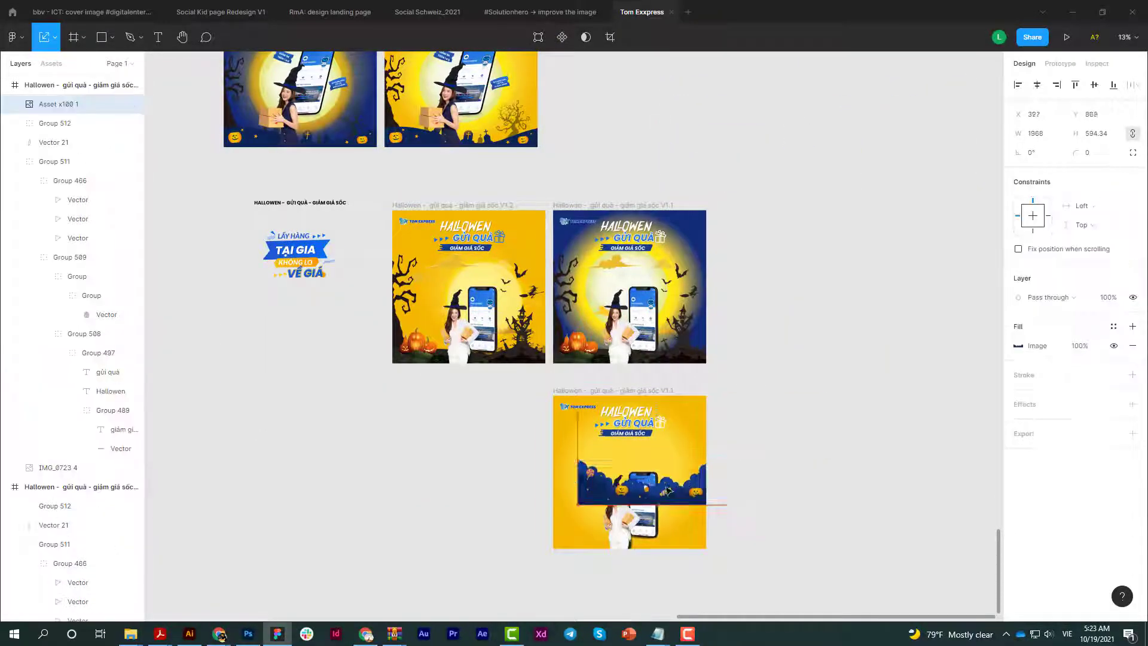
pyautogui.scroll(3, 653, 524)
pyautogui.scroll(-2, 653, 525)
pyautogui.moveTo(758, 377); pyautogui.dragTo(770, 376)
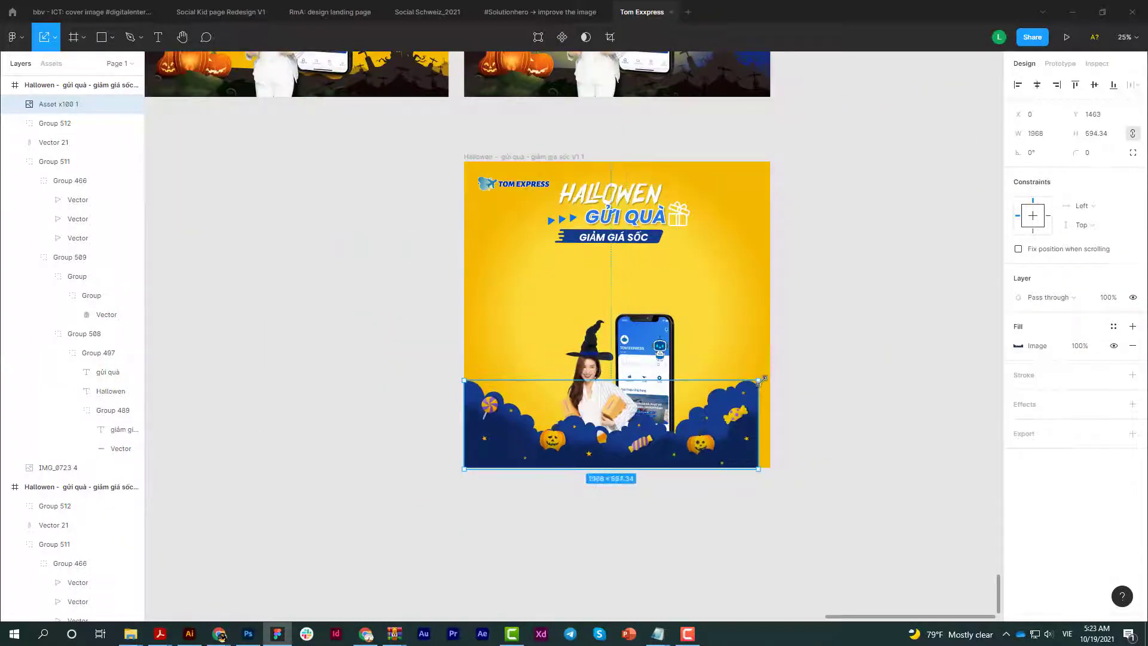
# - Move the woman-and-phone group up slightly and scale it larger
pyautogui.moveTo(645, 383); pyautogui.dragTo(646, 350)
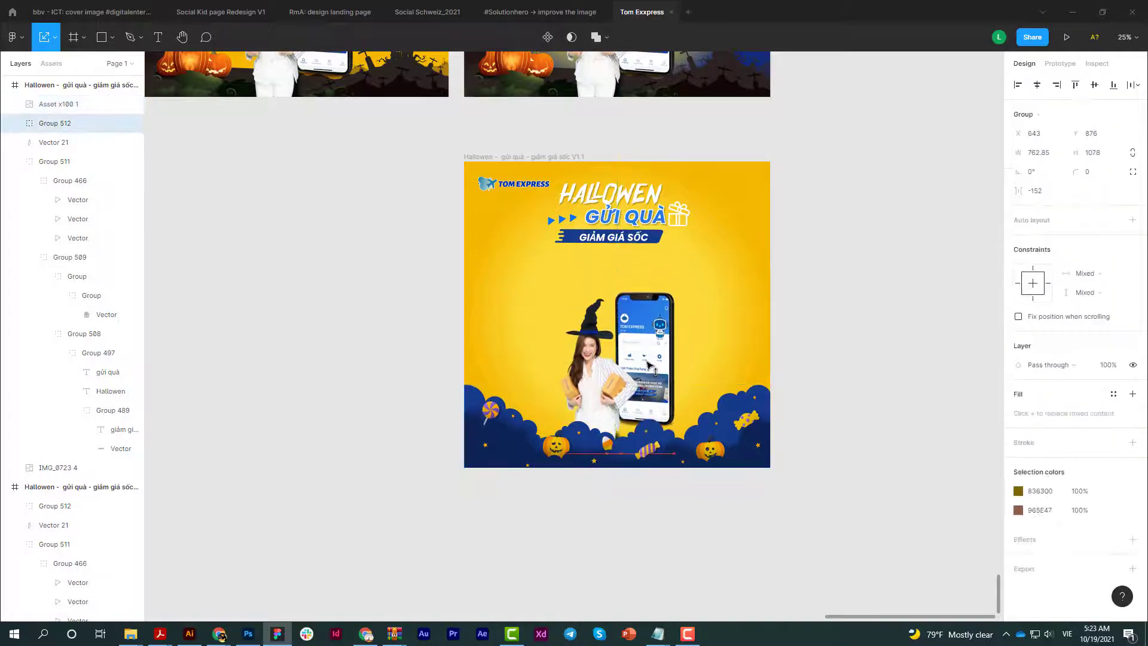
pyautogui.moveTo(674, 250); pyautogui.dragTo(698, 227)
pyautogui.click(899, 303)
pyautogui.click(551, 326)
pyautogui.scroll(3, 551, 326)
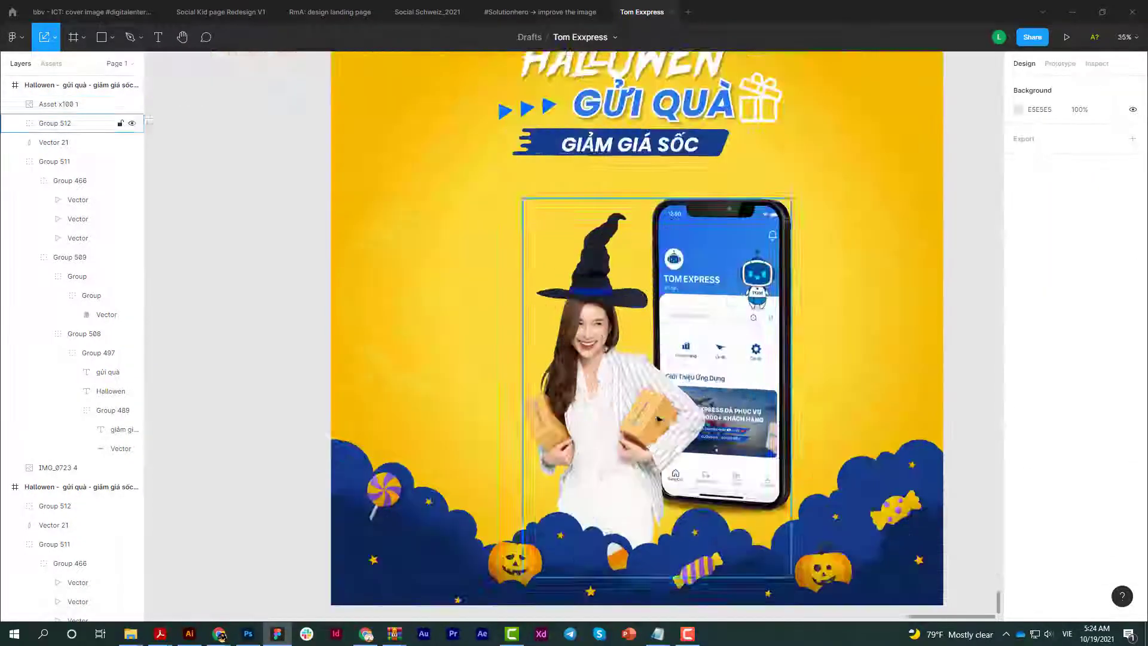
pyautogui.scroll(-3, 551, 326)
pyautogui.click(604, 215)
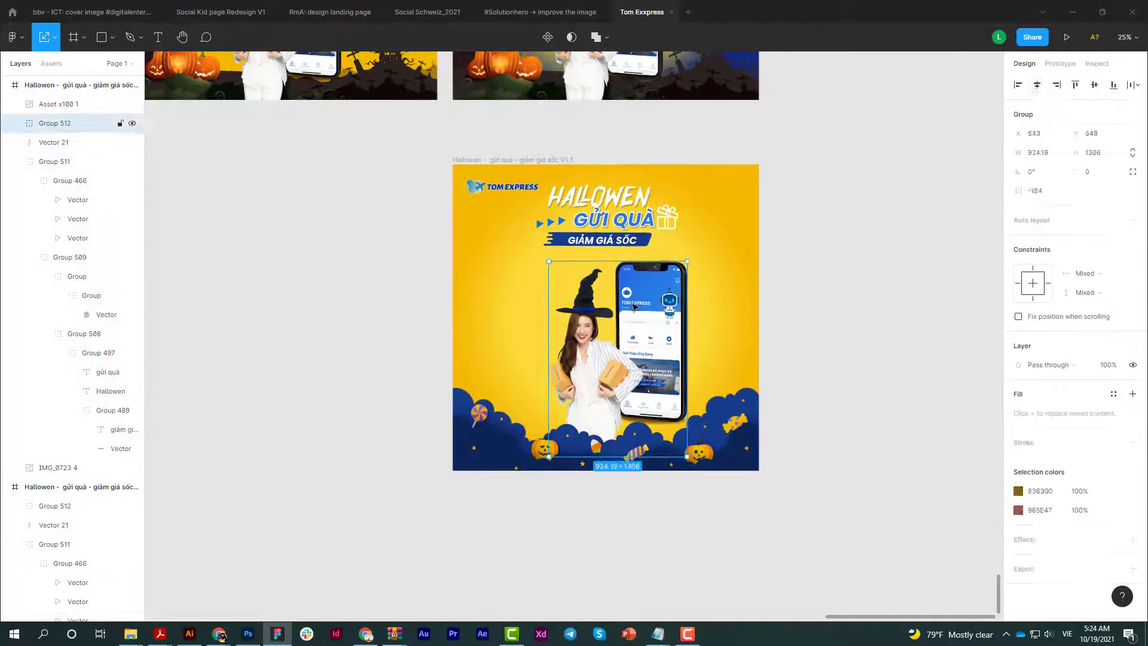
pyautogui.click(855, 378)
# - Duplicate the finished cloud-footer post to the left
pyautogui.scroll(2, 375, 313)
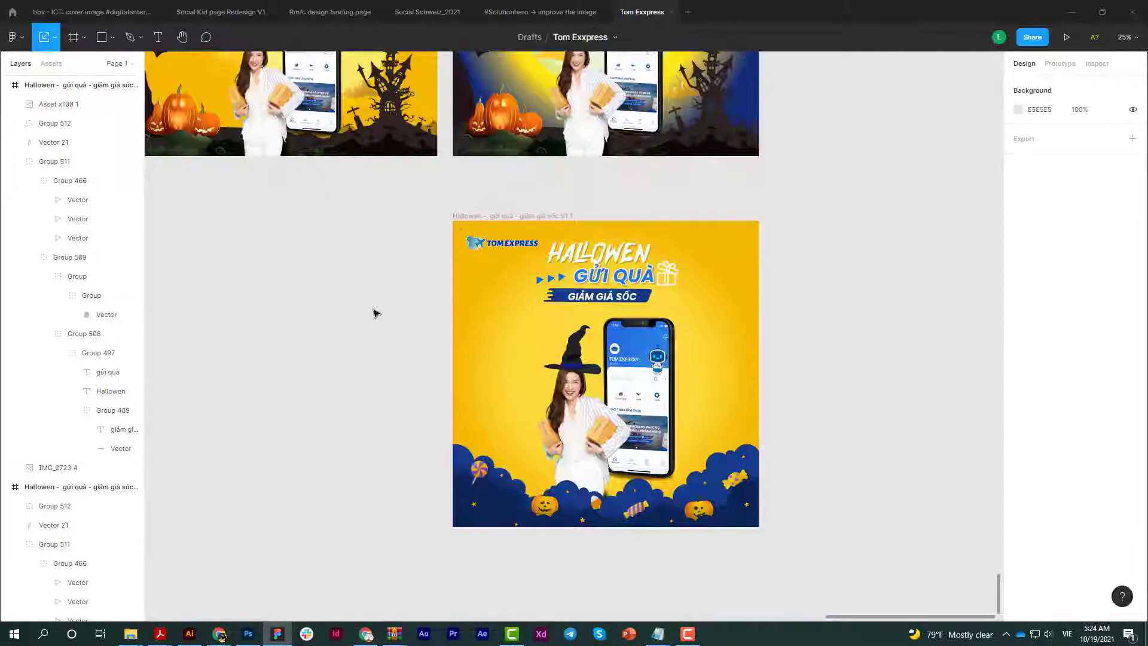
pyautogui.press('-')
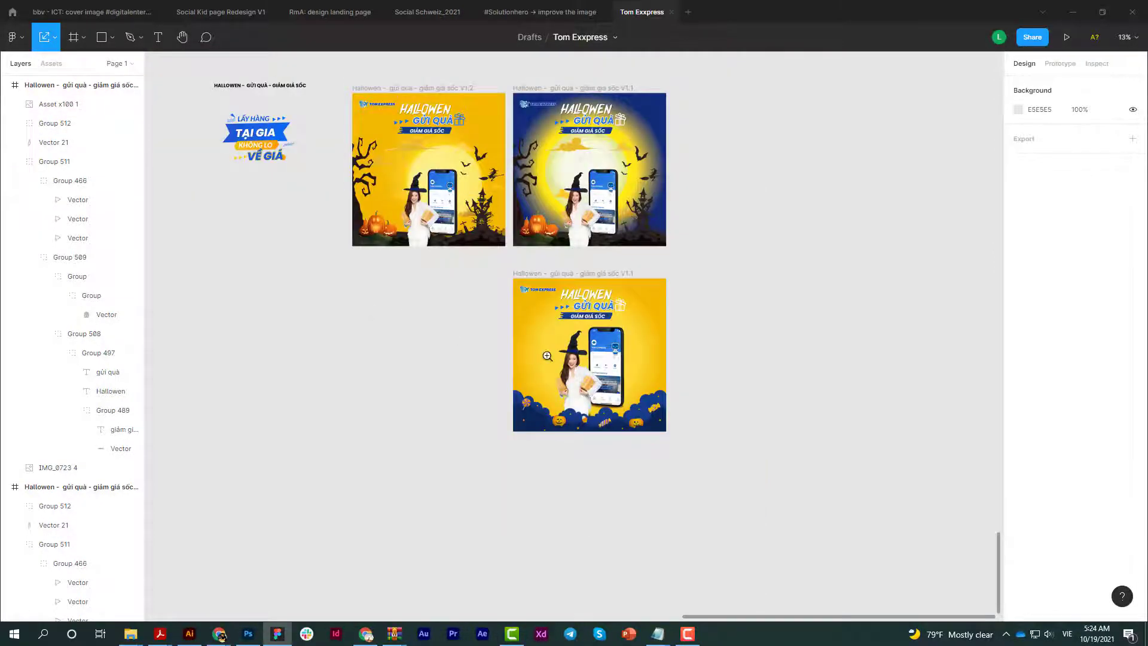
pyautogui.click(546, 356)
pyautogui.scroll(3, 405, 355)
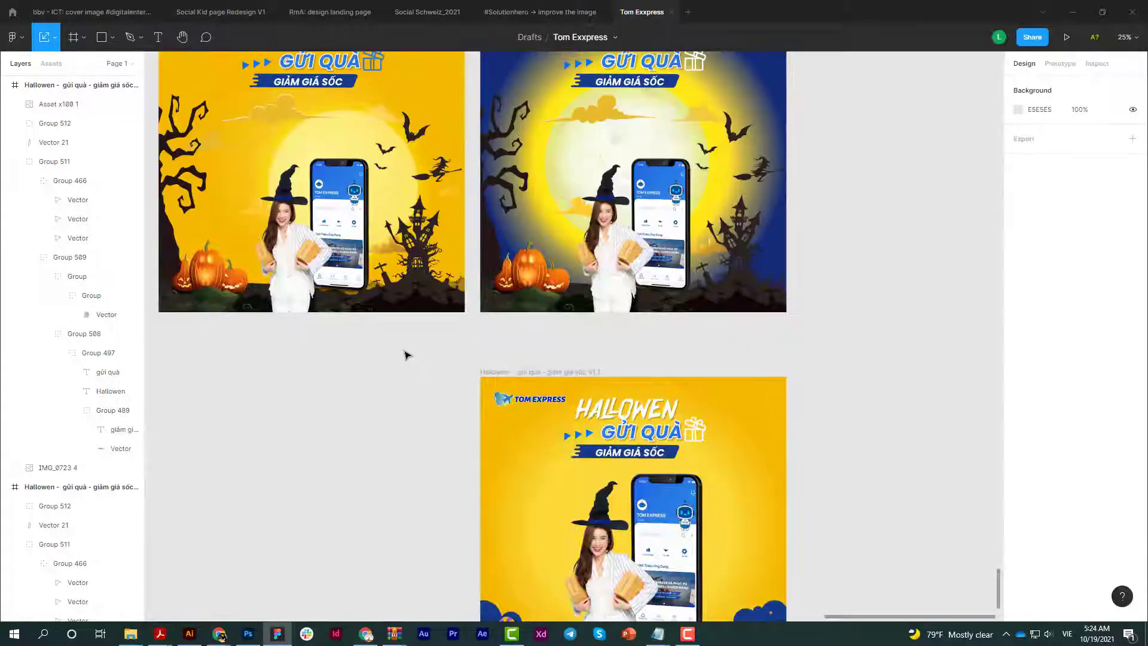
pyautogui.scroll(-2, 405, 352)
pyautogui.scroll(-1, 406, 351)
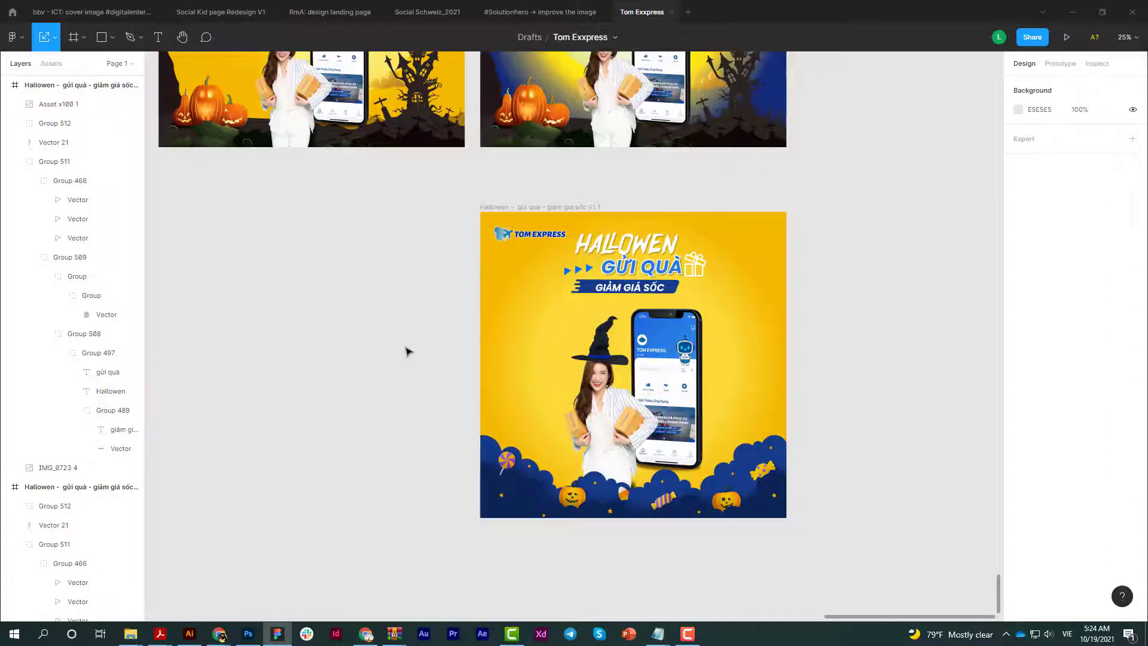
pyautogui.moveTo(509, 352); pyautogui.dragTo(187, 353)
# - Change the outer stop of the duplicate post's radial background gradient to navy blue
pyautogui.click(1018, 346)
pyautogui.click(989, 293)
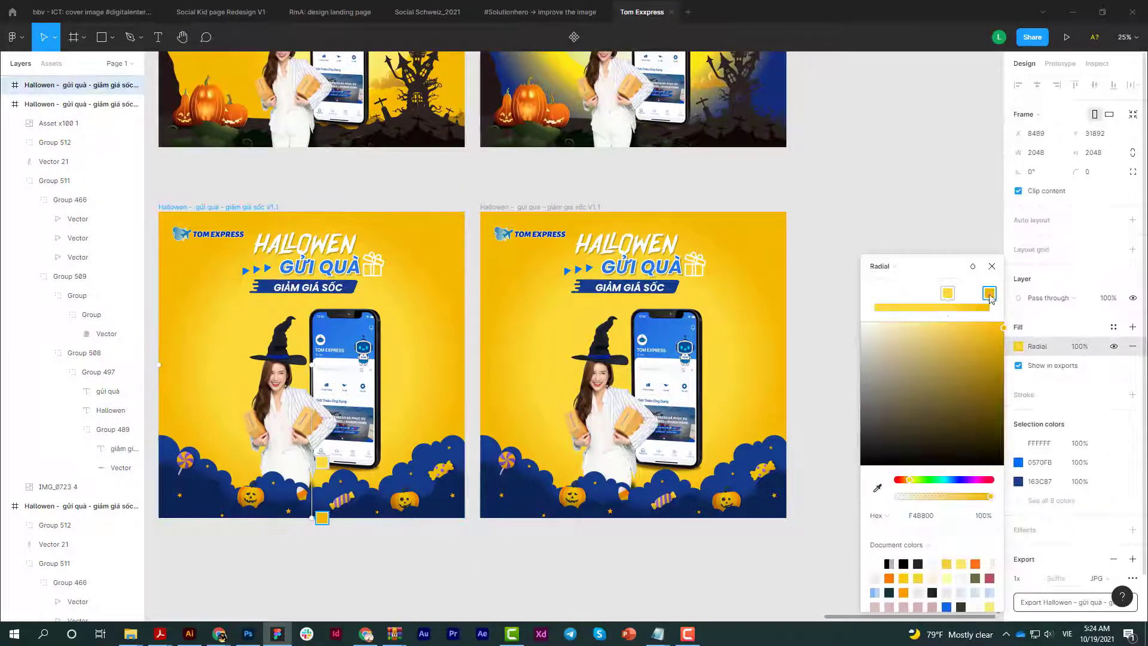
pyautogui.click(889, 593)
pyautogui.click(863, 295)
pyautogui.hscroll(-3, 946, 382)
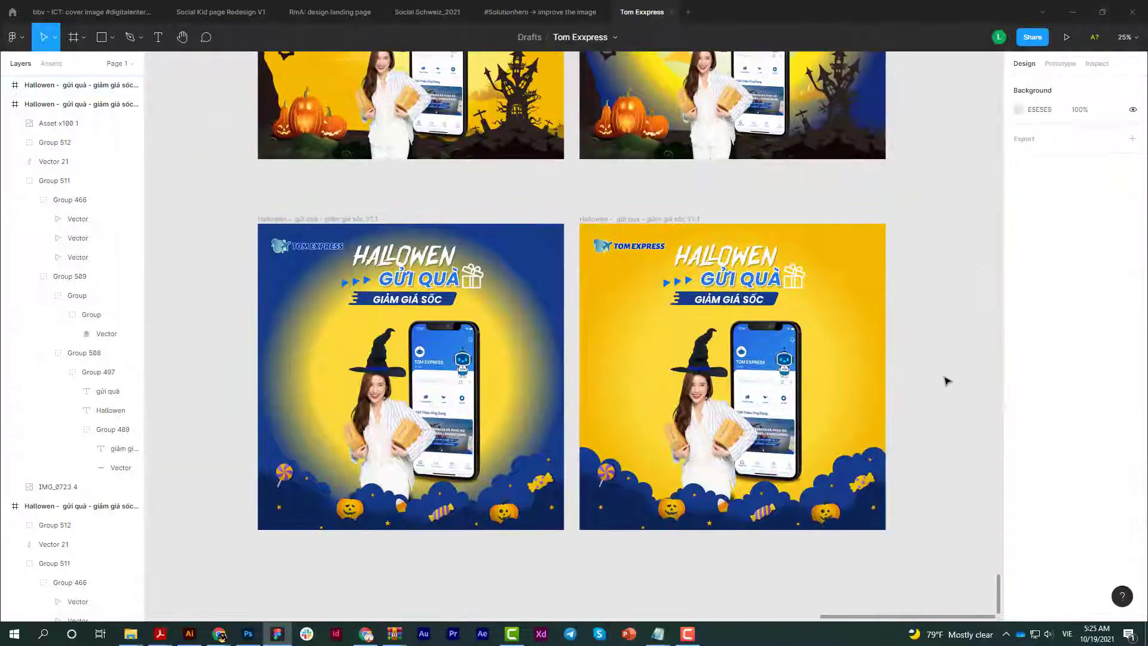
pyautogui.scroll(-3, 946, 381)
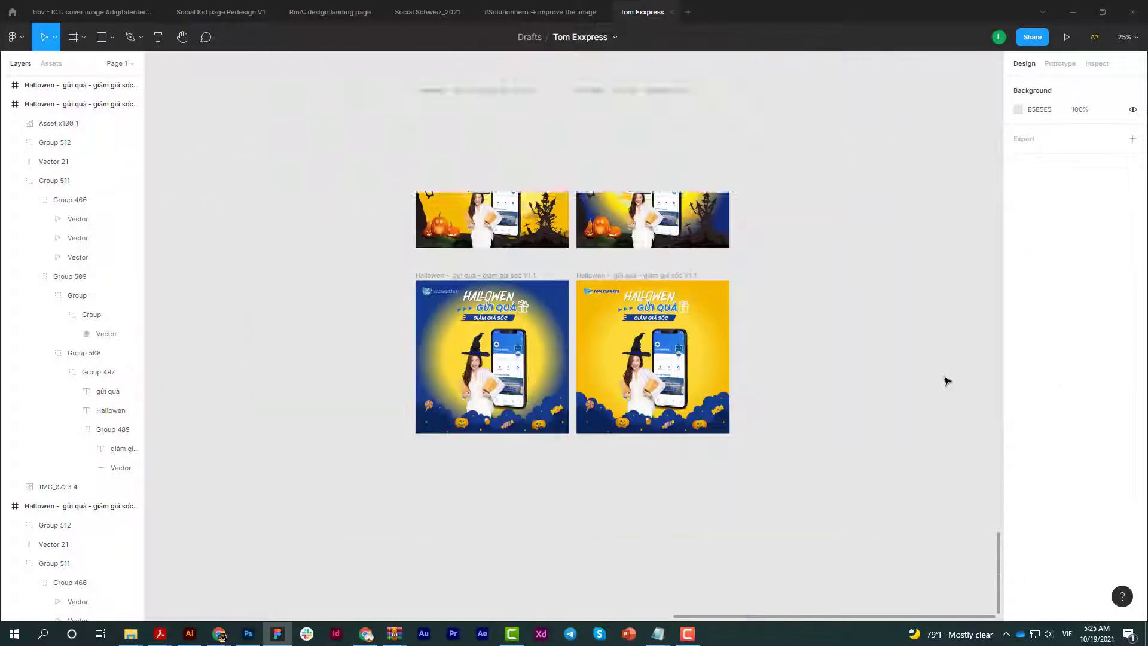
pyautogui.scroll(3, 645, 341)
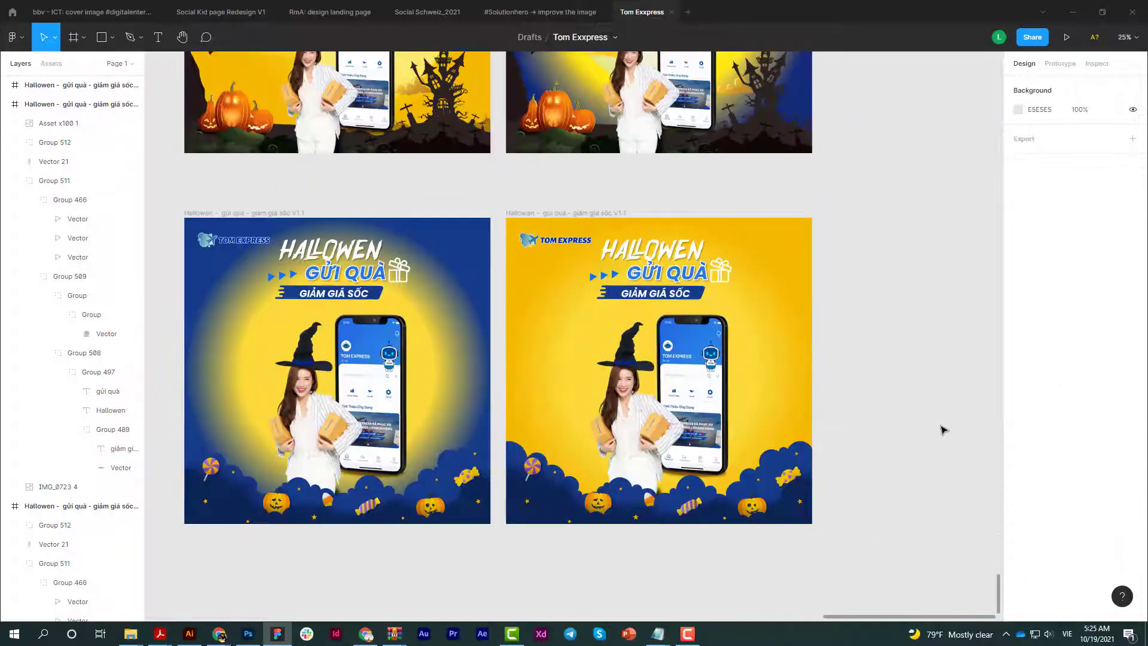
# - Select the lower-left dark-blue post and export it as a JPG
pyautogui.press('-')
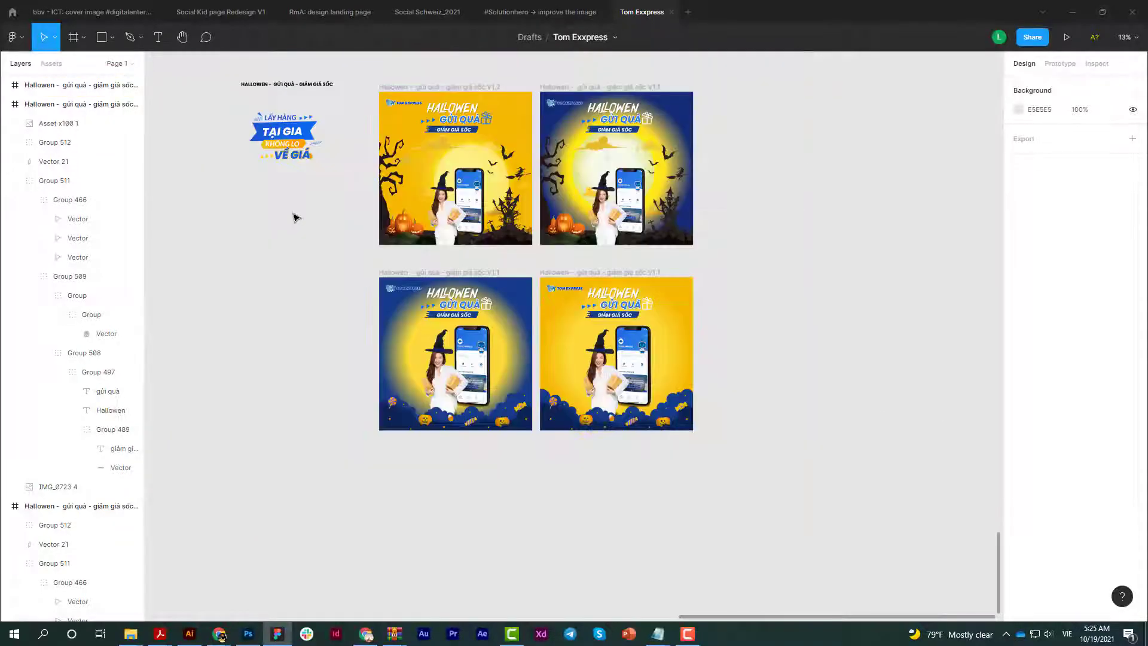
pyautogui.click(422, 321)
pyautogui.click(1017, 602)
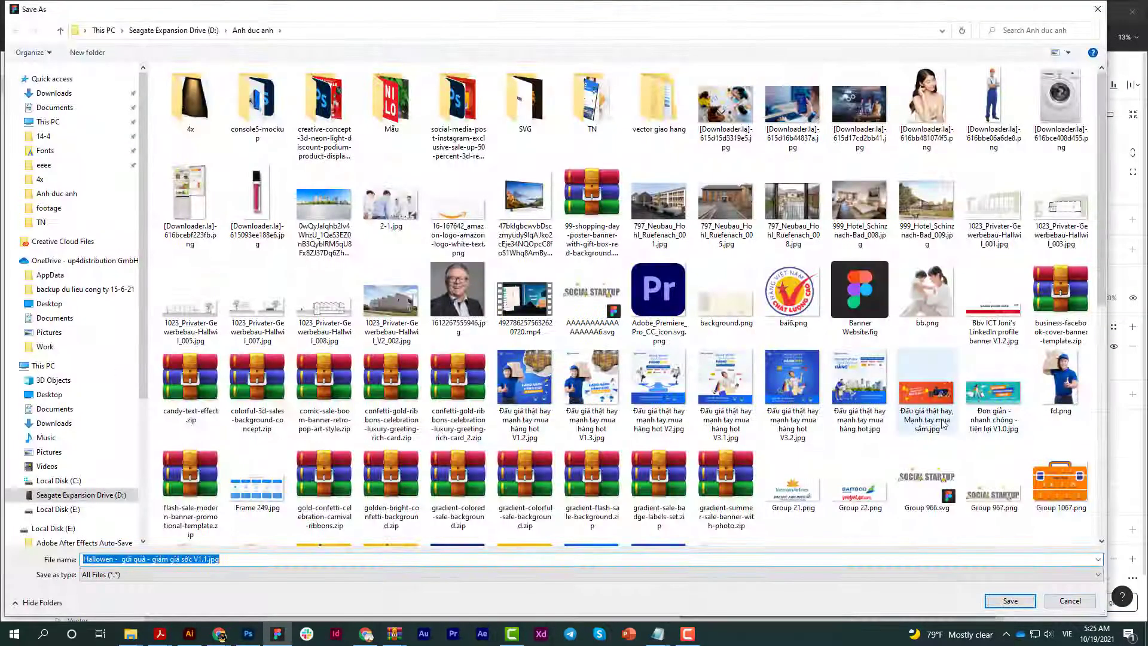
# - Save the V1.1 post as a JPG, then export and save the V1.2 post too
pyautogui.press('Return')
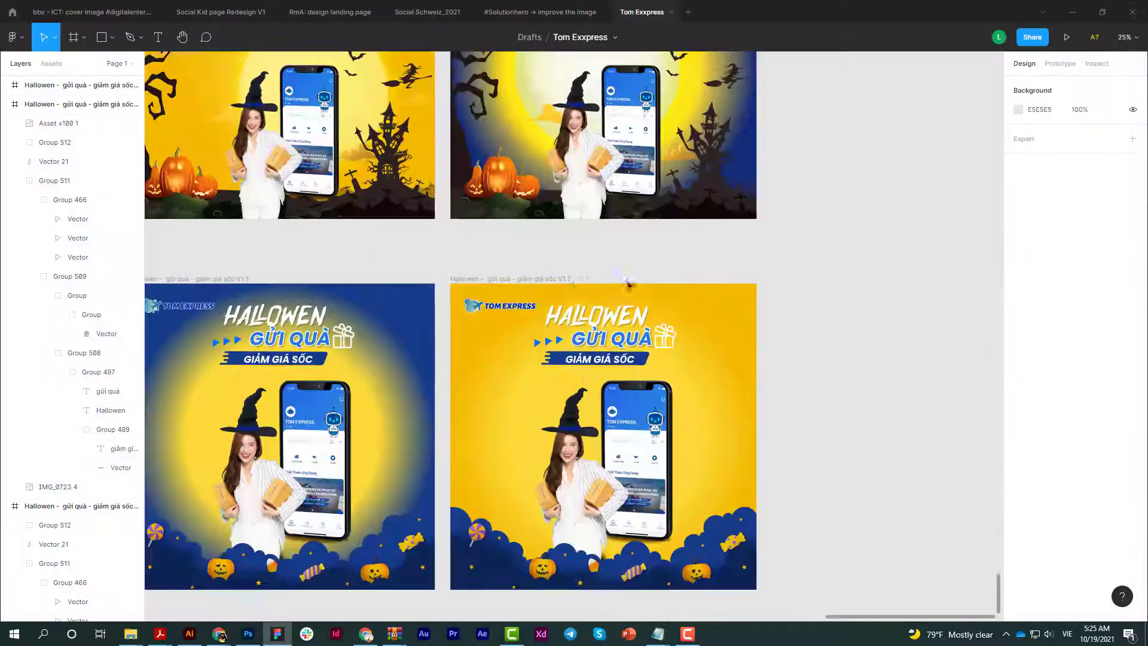
pyautogui.click(628, 281)
pyautogui.press('-')
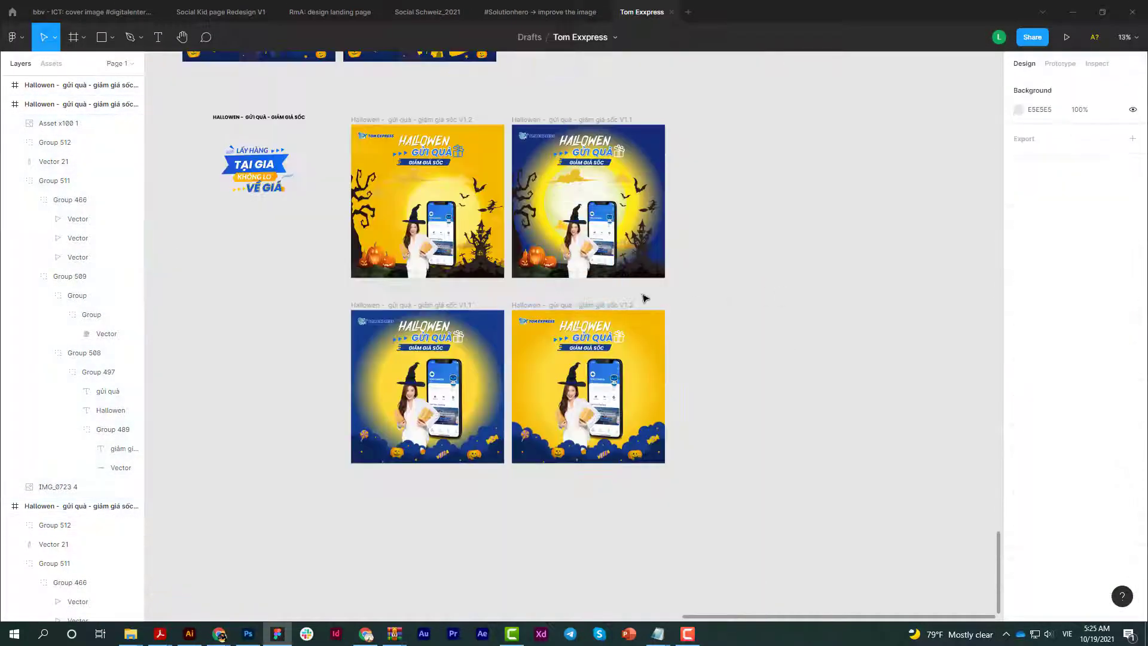
pyautogui.click(1063, 600)
pyautogui.press('Return')
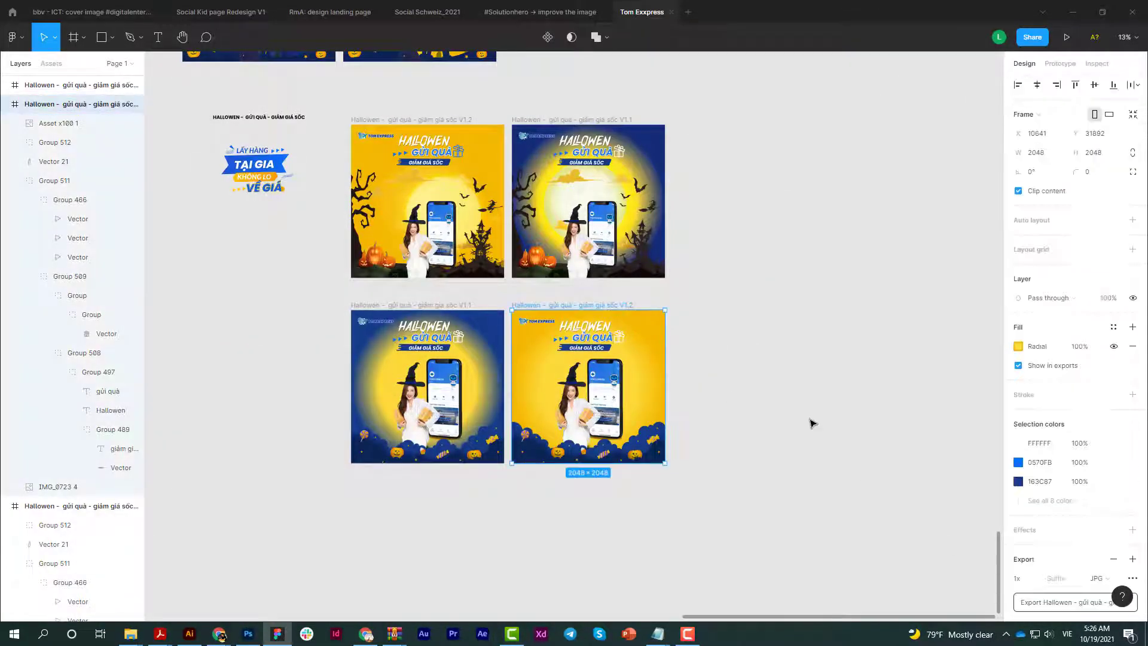
# - Open the saved V1.2 JPG in the image viewer to check it
pyautogui.click(632, 312)
pyautogui.click(1063, 601)
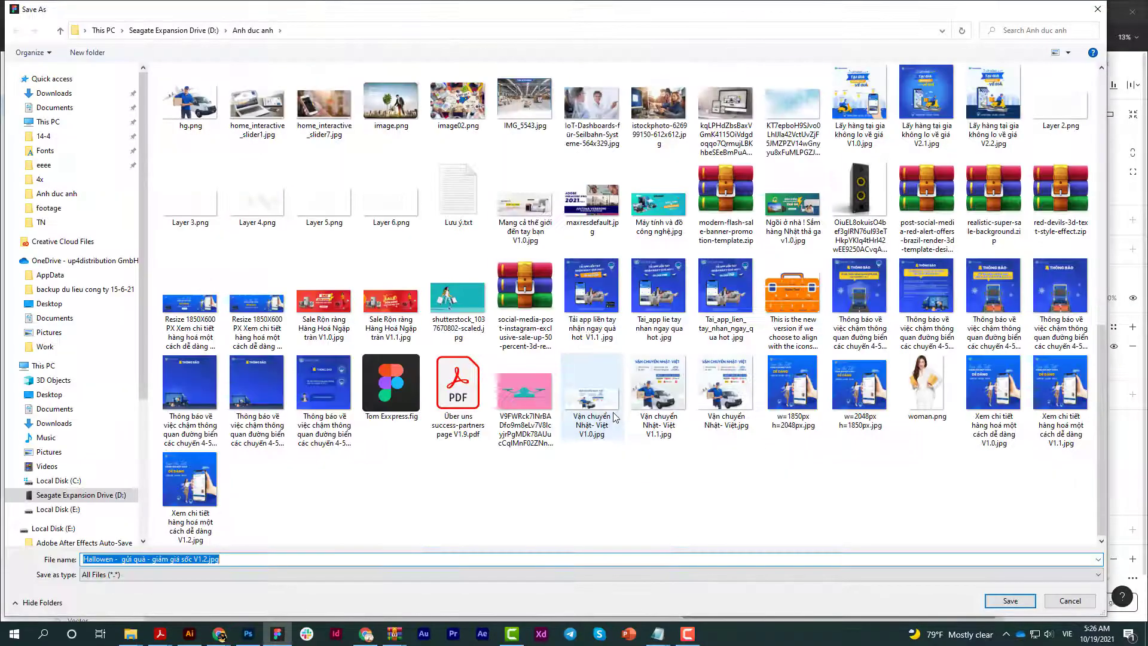
pyautogui.rightClick(388, 292)
pyautogui.click(413, 165)
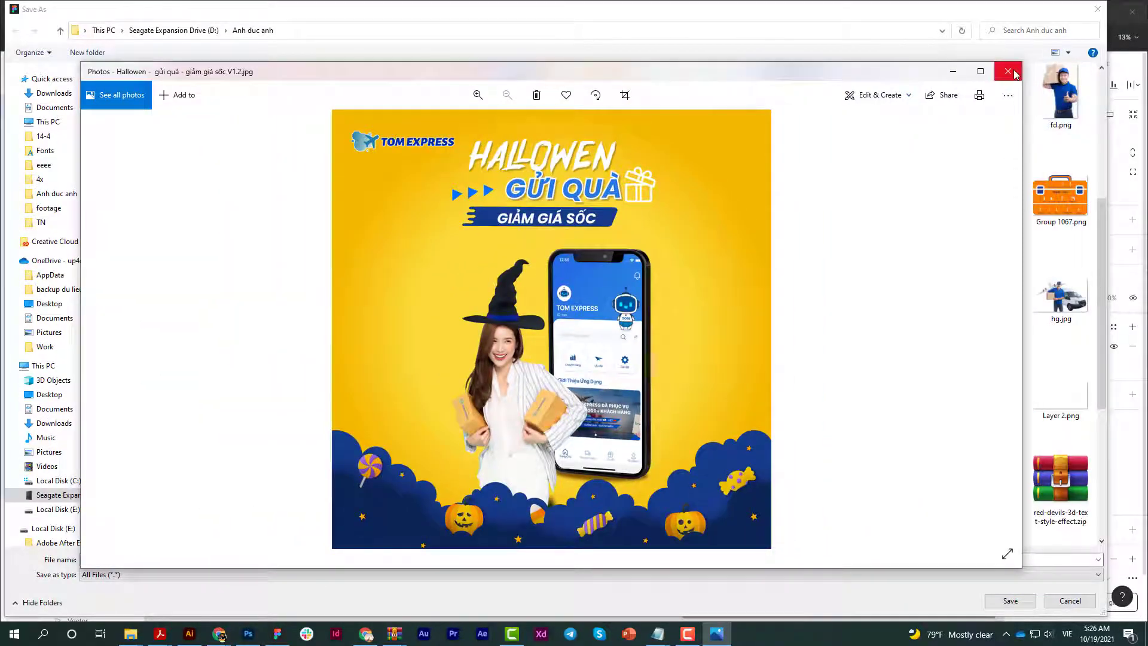
pyautogui.click(1008, 71)
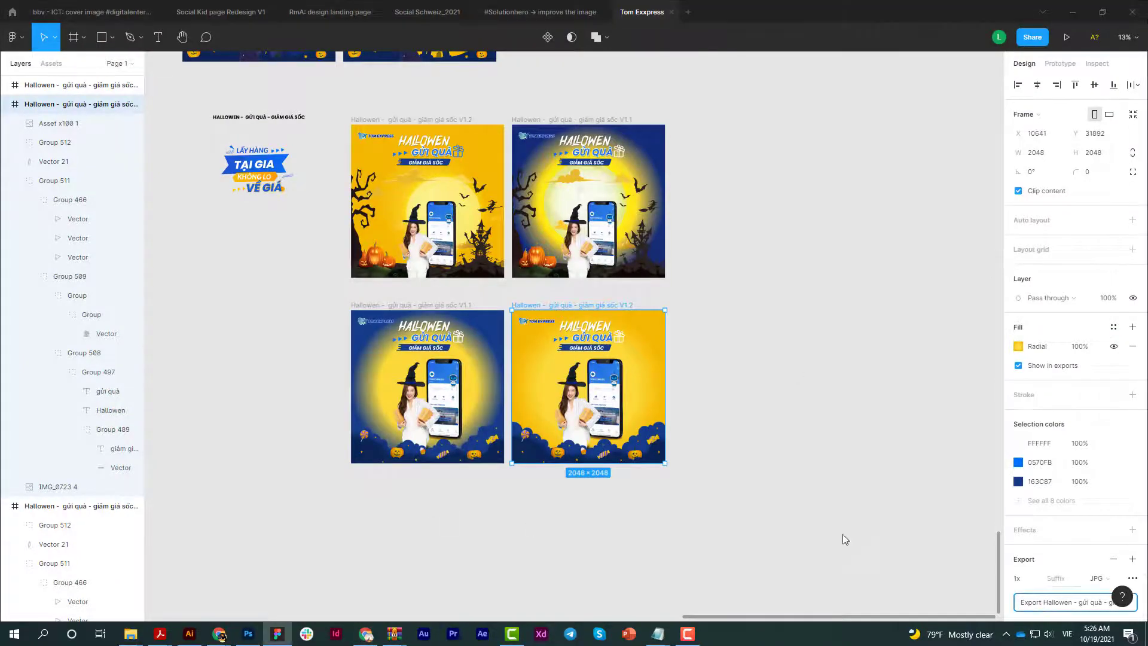
# - Start another JPG export, select the V1.1 file, then cancel without saving
pyautogui.click(1063, 602)
pyautogui.click(323, 287)
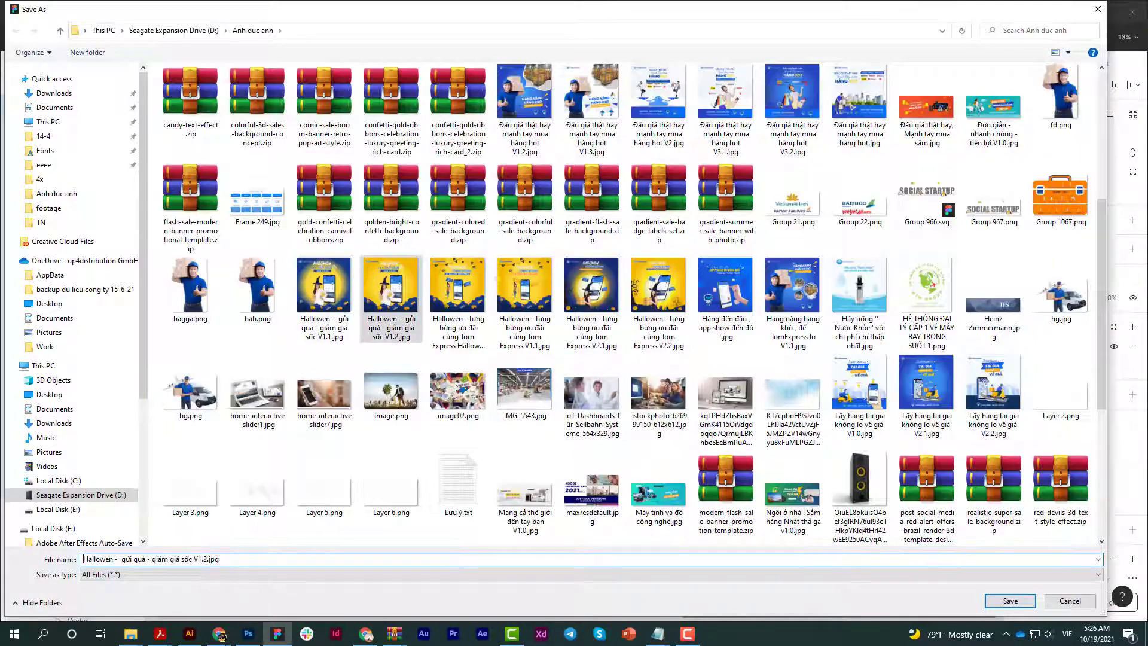
pyautogui.moveTo(324, 287); pyautogui.dragTo(529, 434)
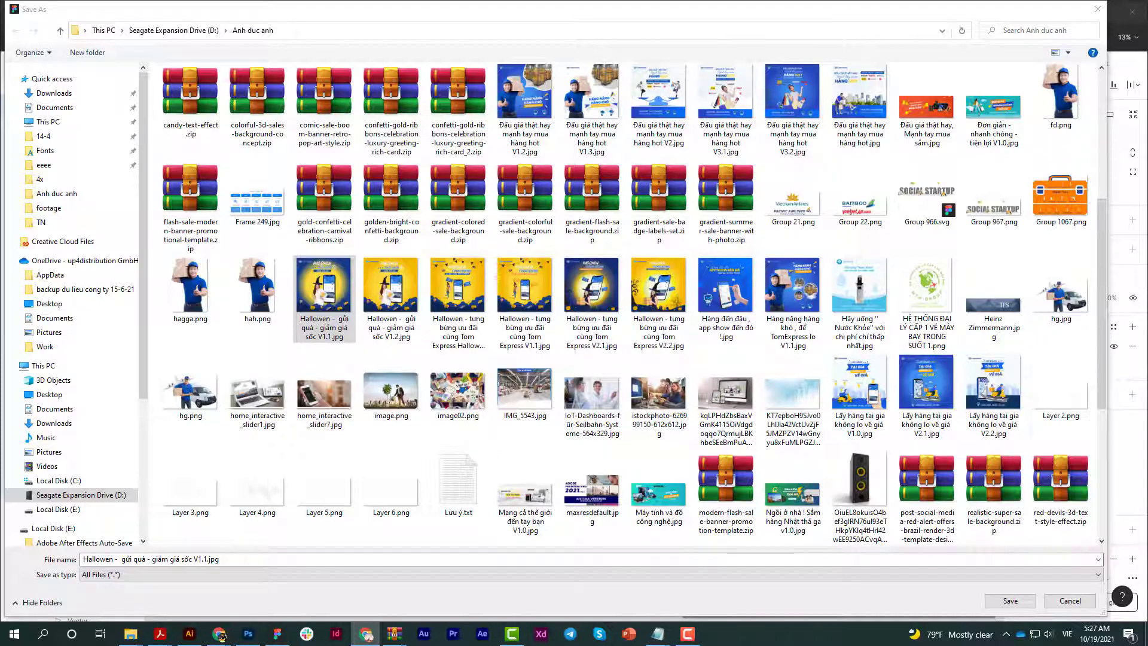
pyautogui.click(1097, 9)
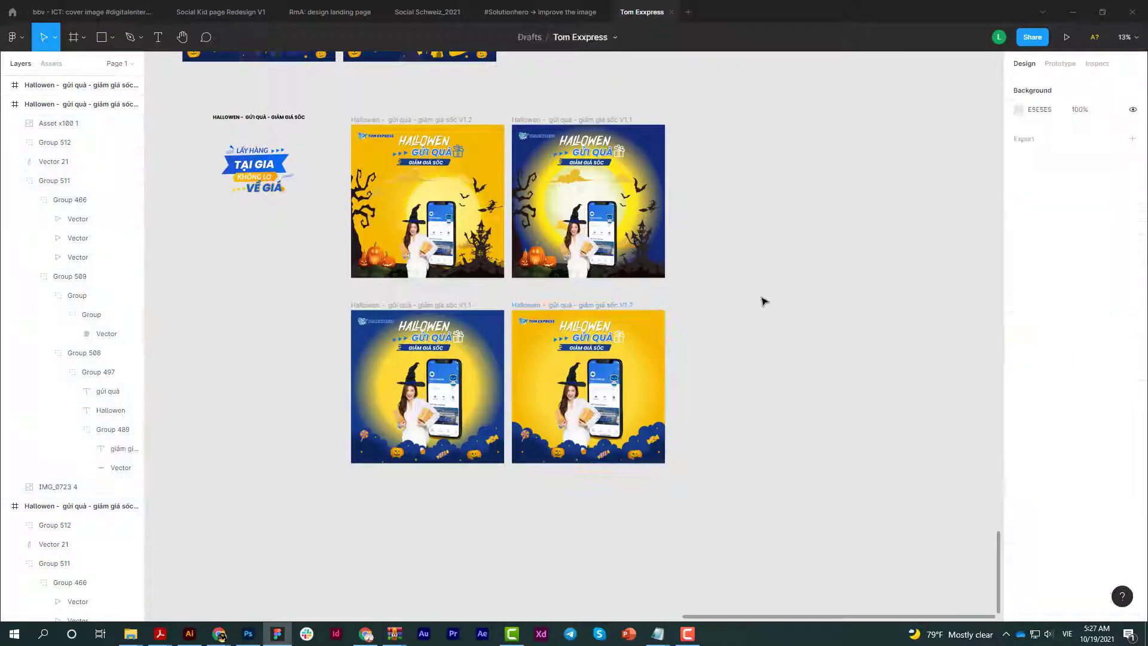
# - Zoom in and scroll around the canvas to review the finished posts
pyautogui.hotkey('ctrl', '+')
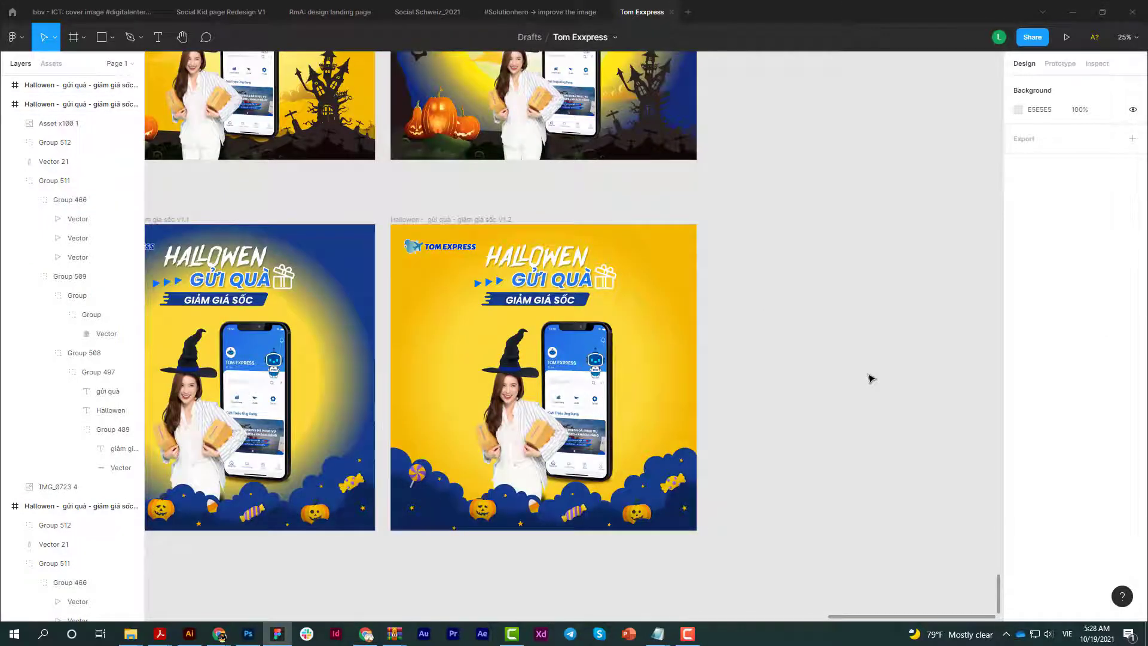
pyautogui.scroll(5, 871, 378)
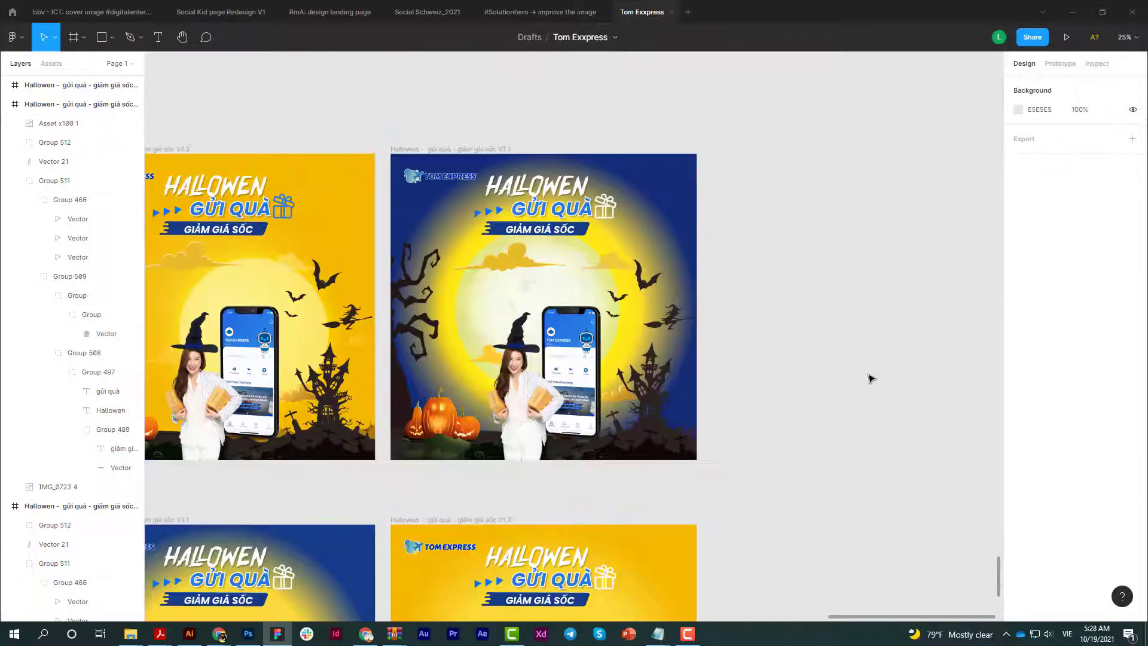
pyautogui.scroll(-2, 850, 383)
pyautogui.scroll(-3, 850, 382)
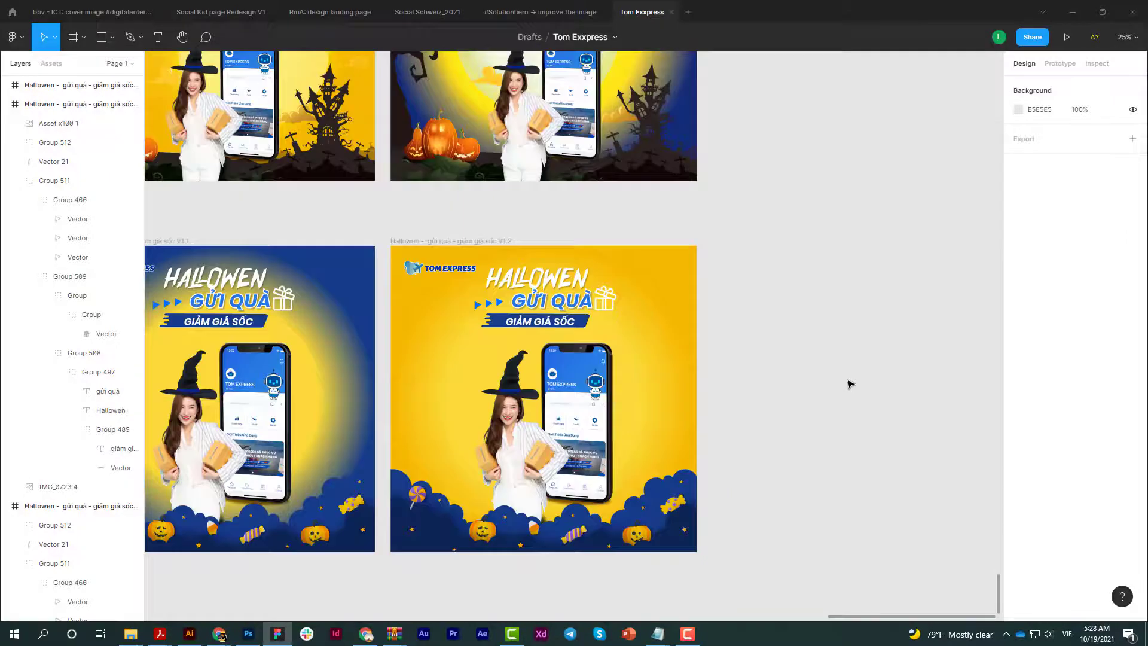
pyautogui.keyDown('ctrl'); pyautogui.scroll(-3, 850, 383); pyautogui.keyUp('ctrl')
pyautogui.scroll(5, 850, 383)
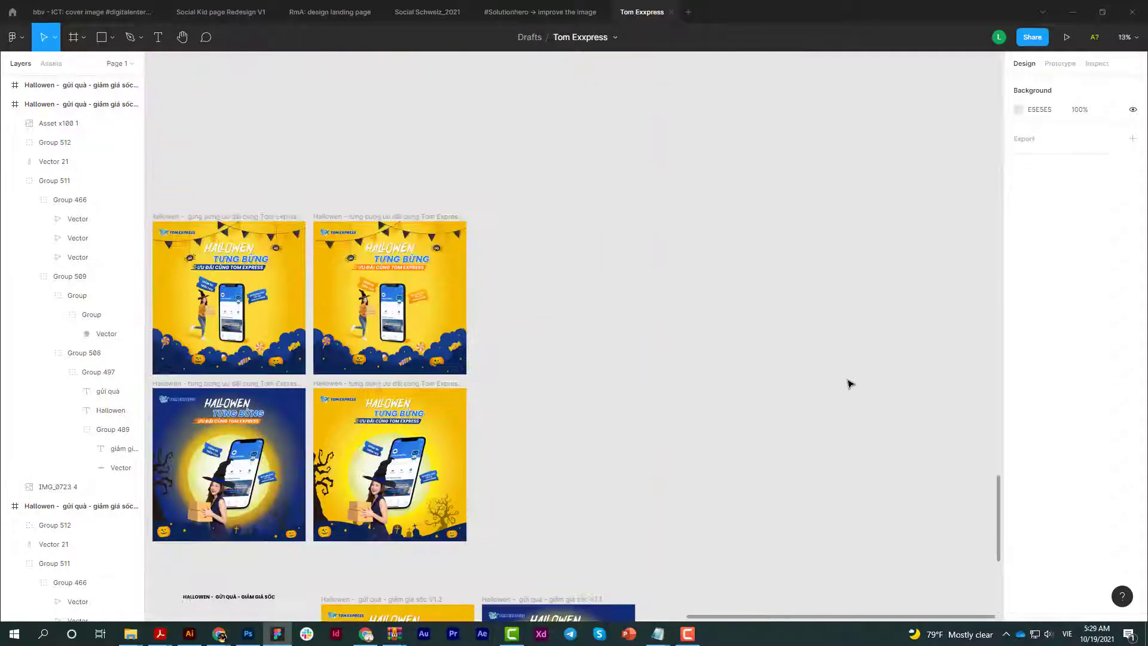